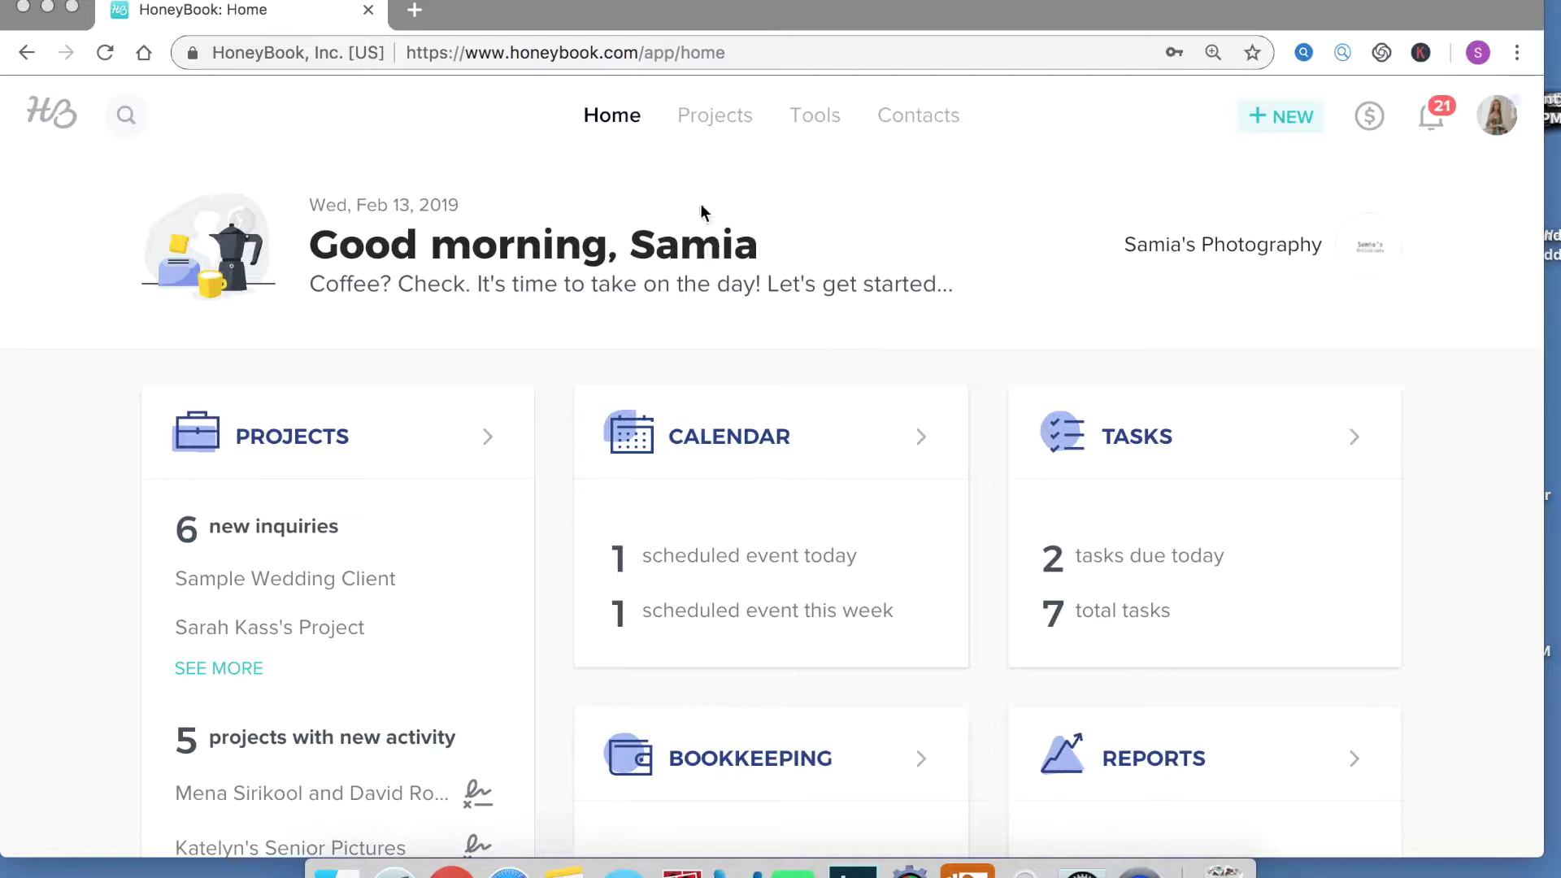
# - Open the Projects pipeline of 45 active projects and select the Engagements in WF stage
pyautogui.click(714, 114)
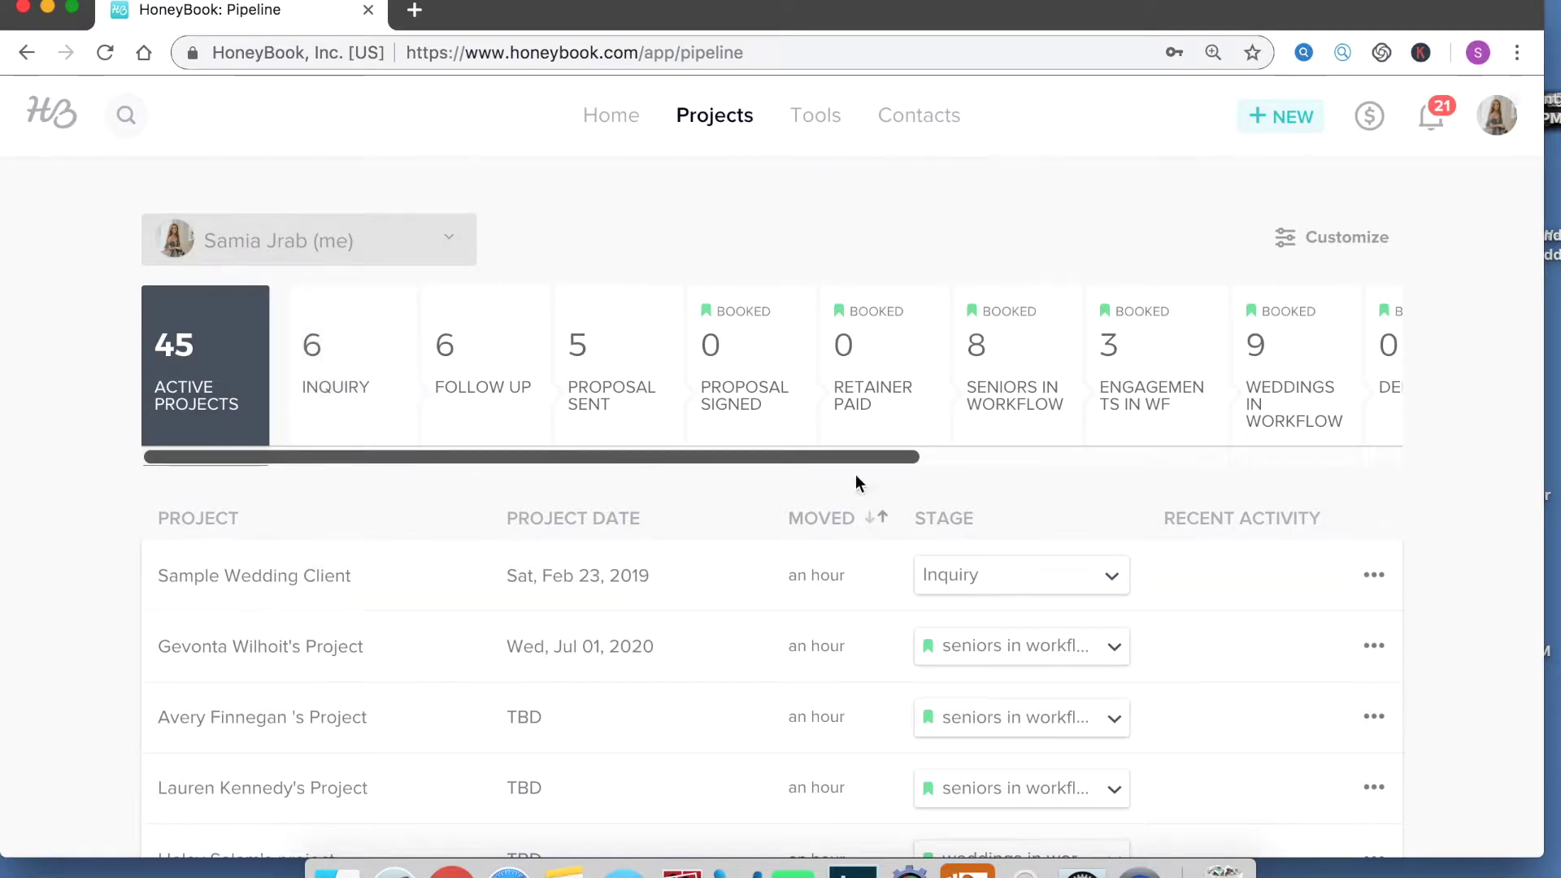
pyautogui.click(1183, 364)
pyautogui.hscroll(1, 879, 373)
pyautogui.hscroll(3, 880, 373)
pyautogui.hscroll(-4, 882, 373)
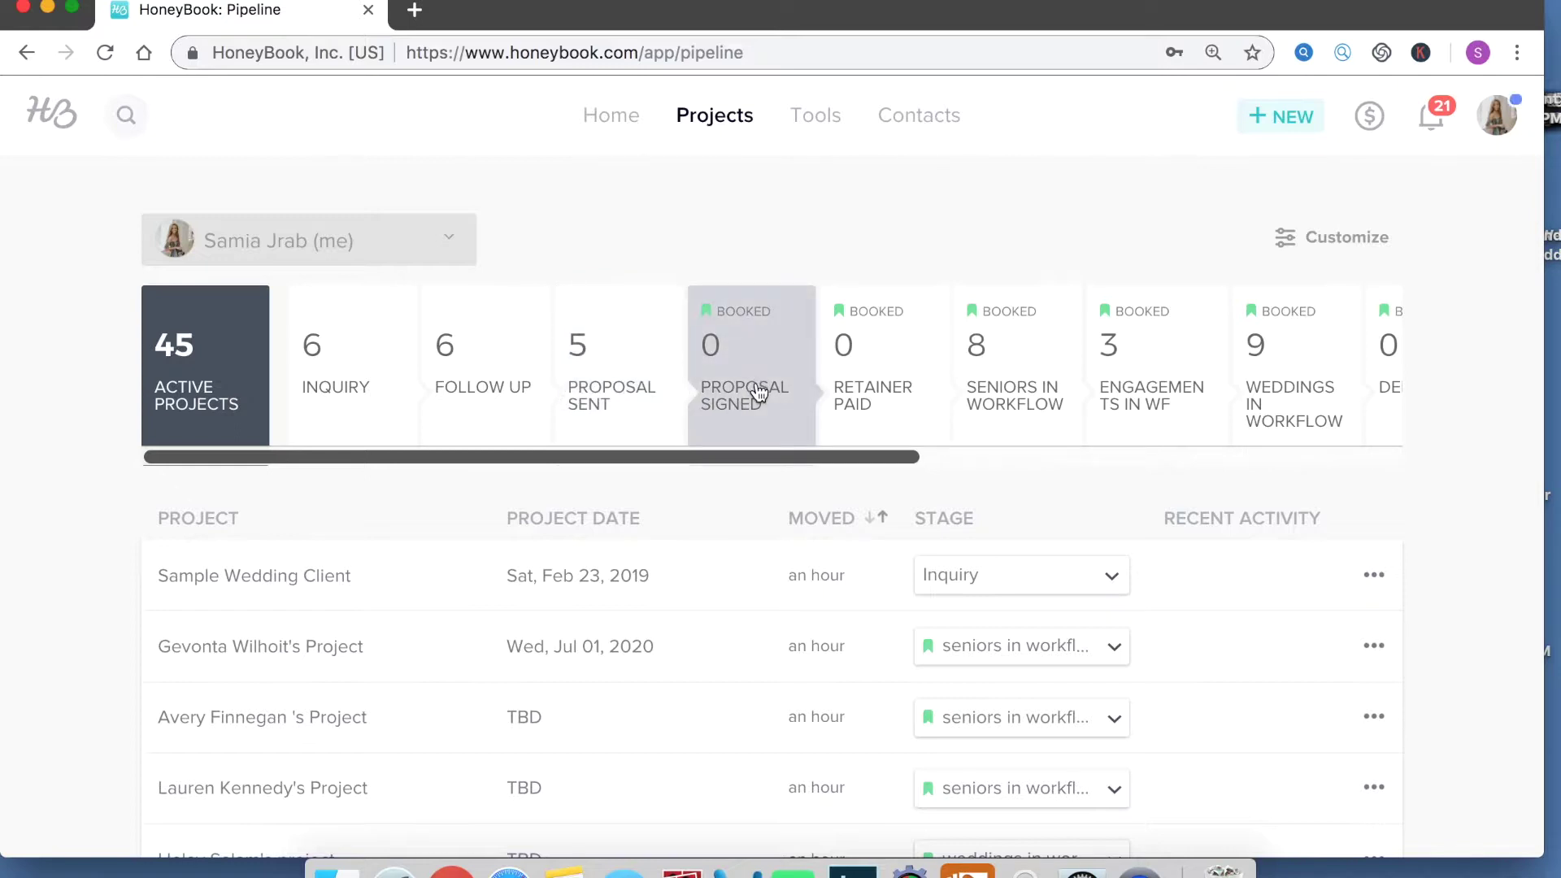
pyautogui.hscroll(1, 891, 400)
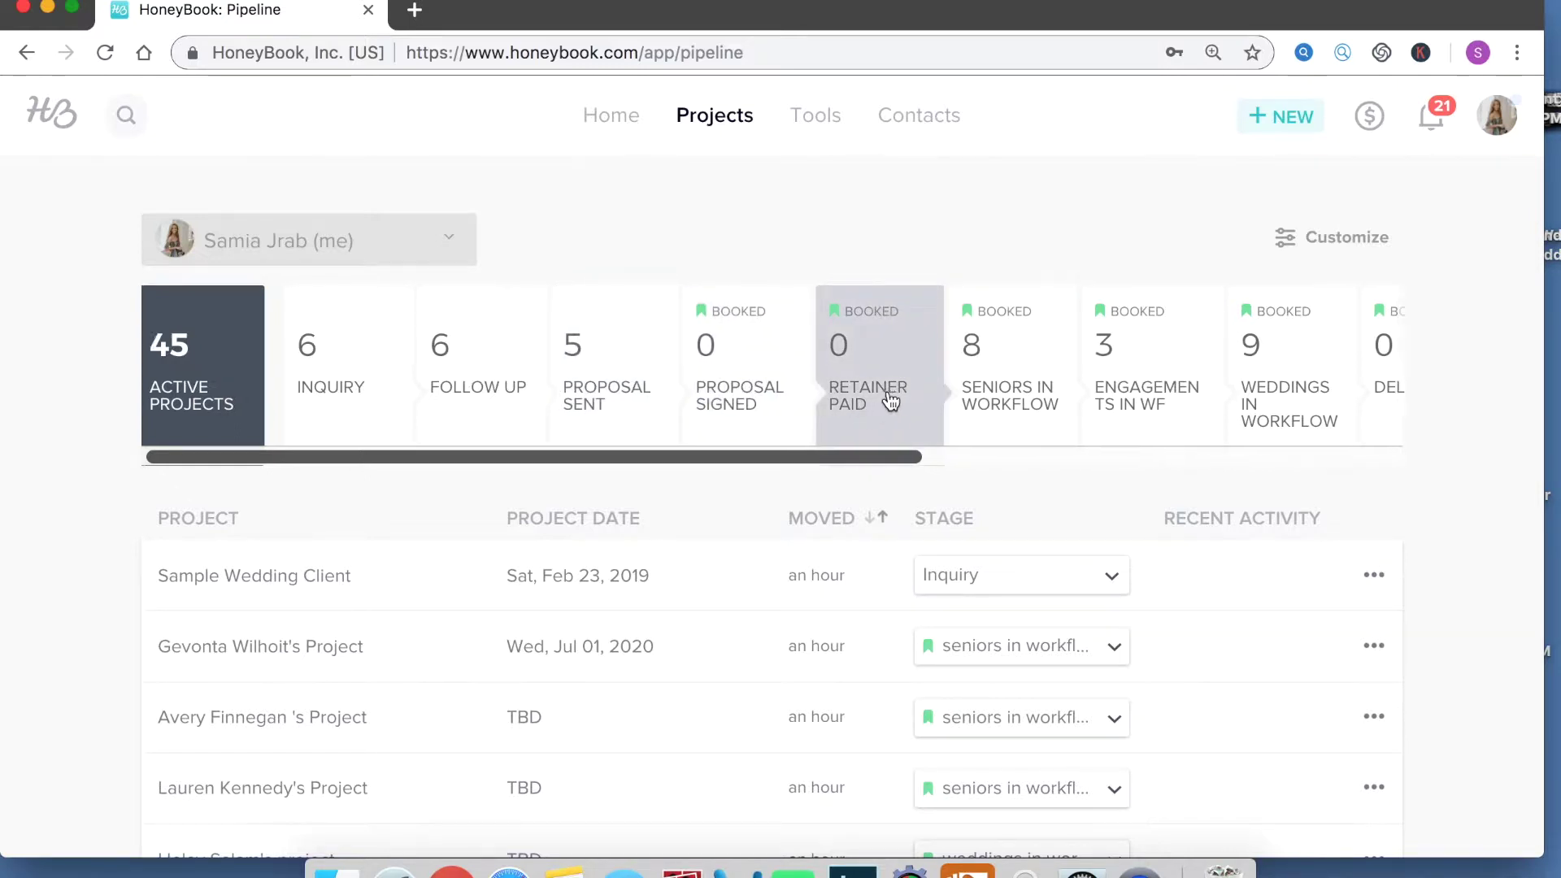
pyautogui.hscroll(3, 891, 400)
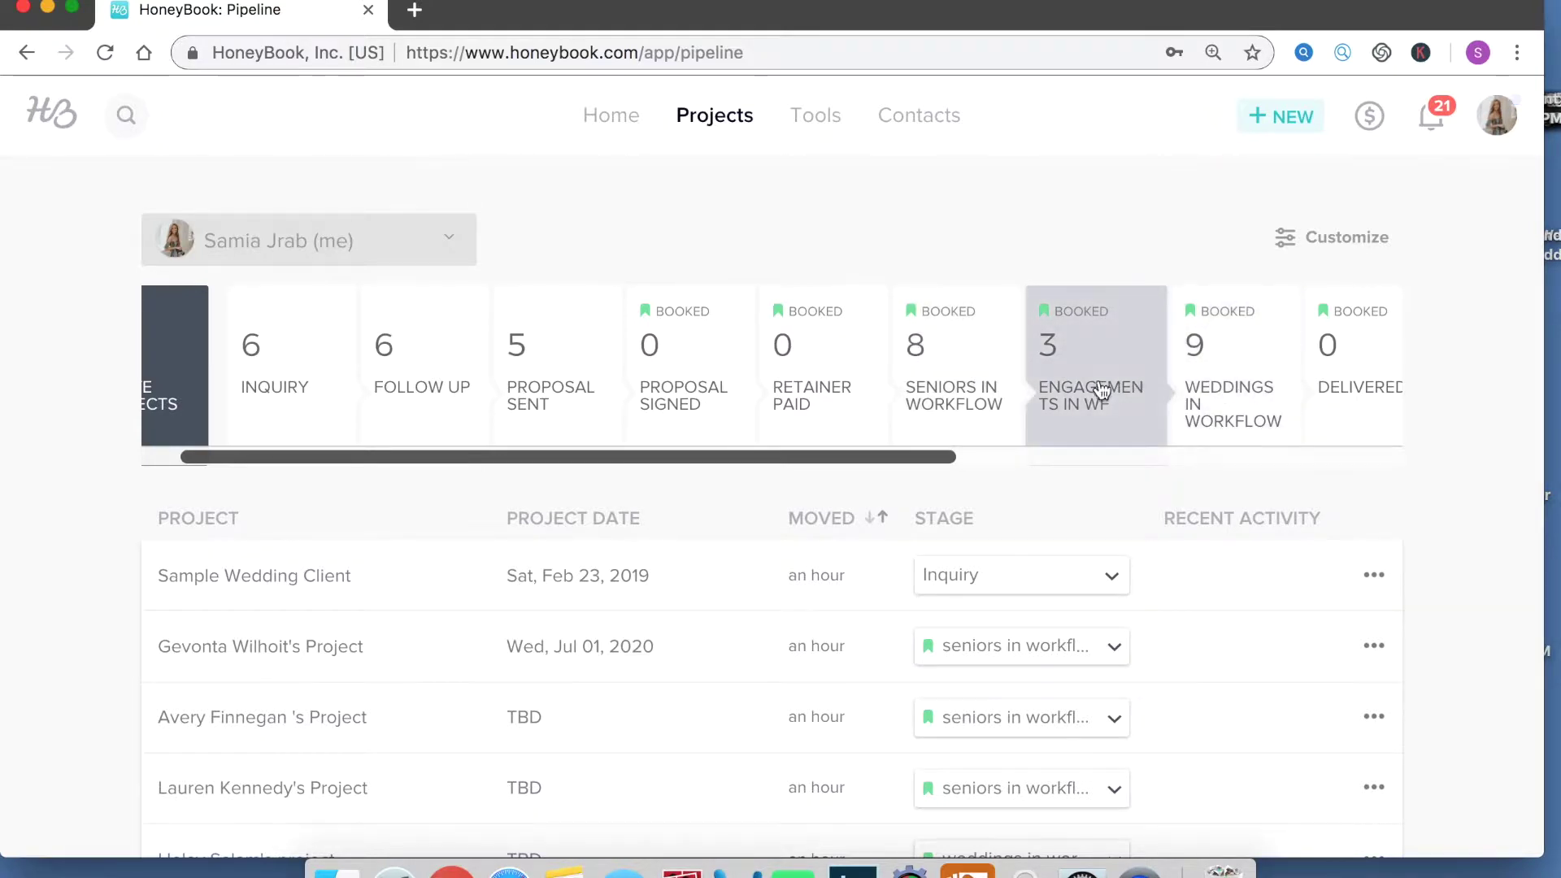
pyautogui.hscroll(3, 1187, 400)
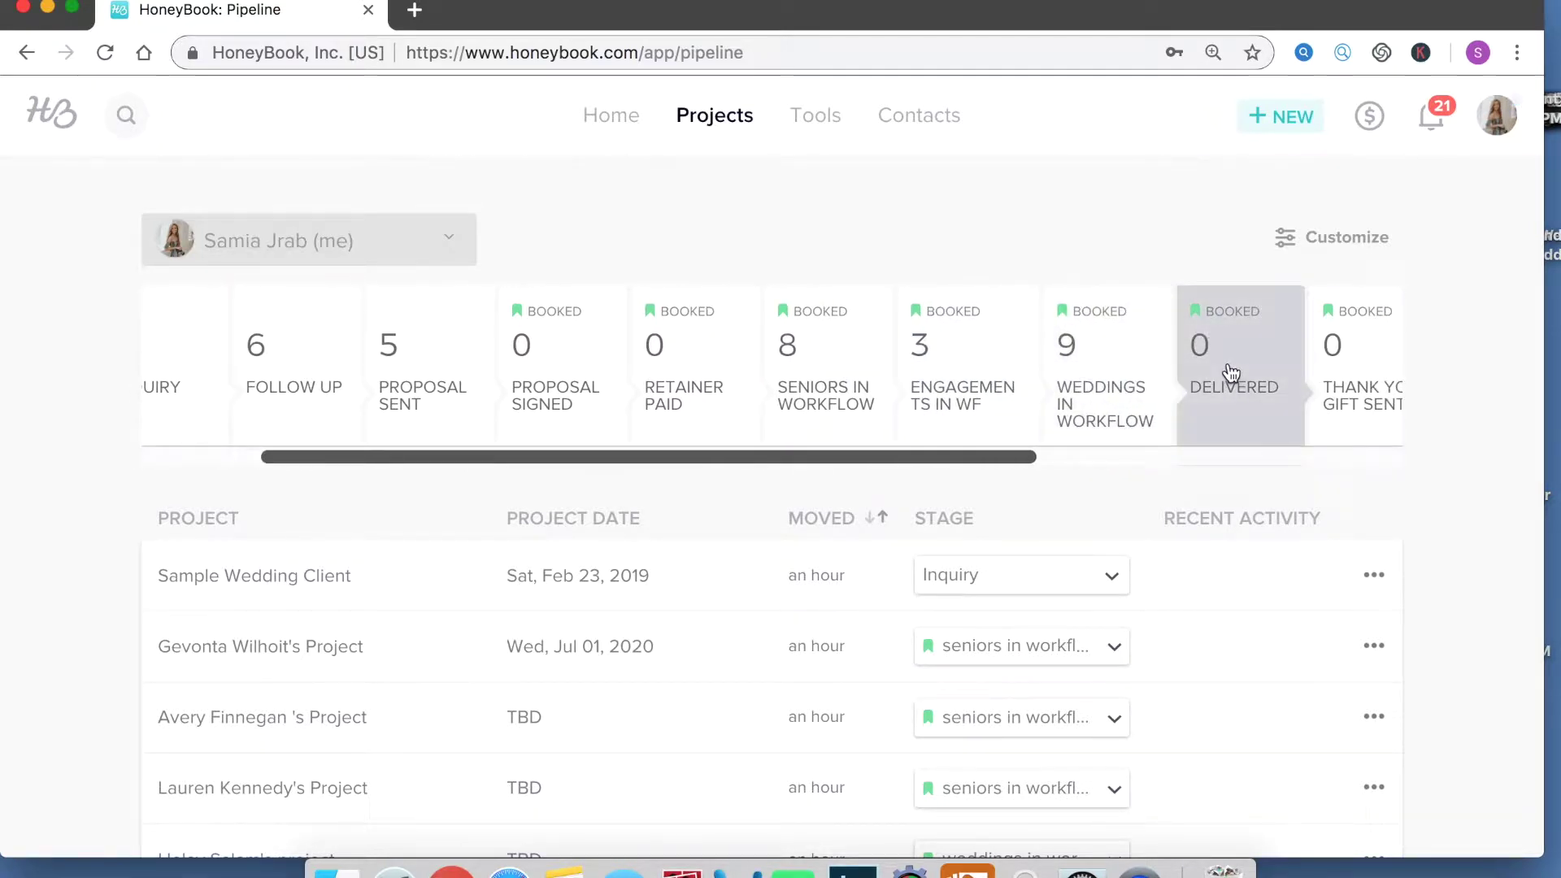
pyautogui.hscroll(5, 1231, 373)
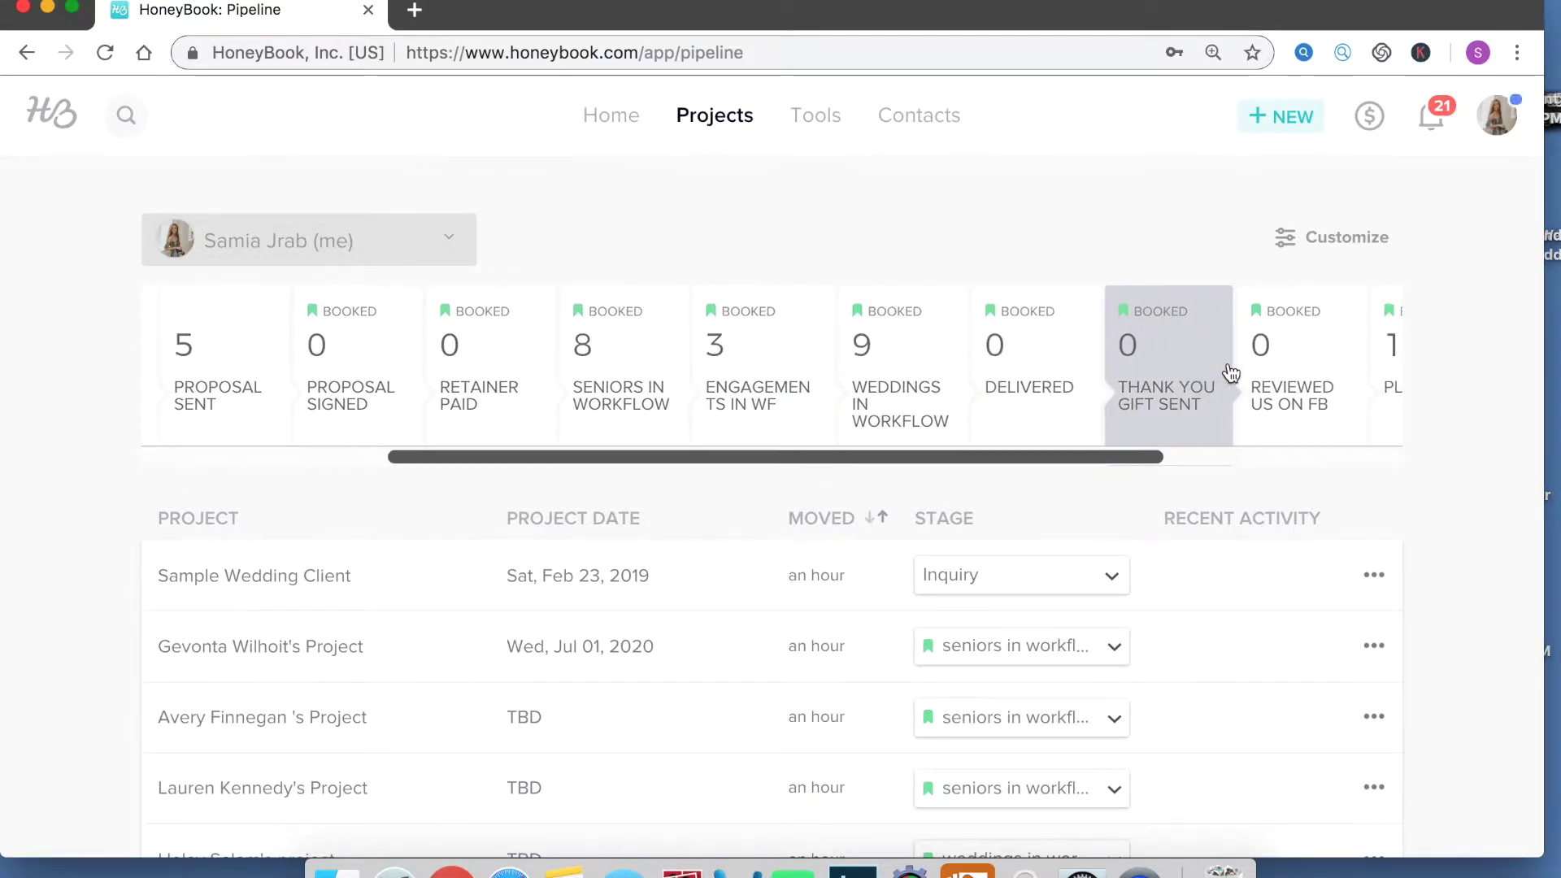
pyautogui.hscroll(5, 1231, 372)
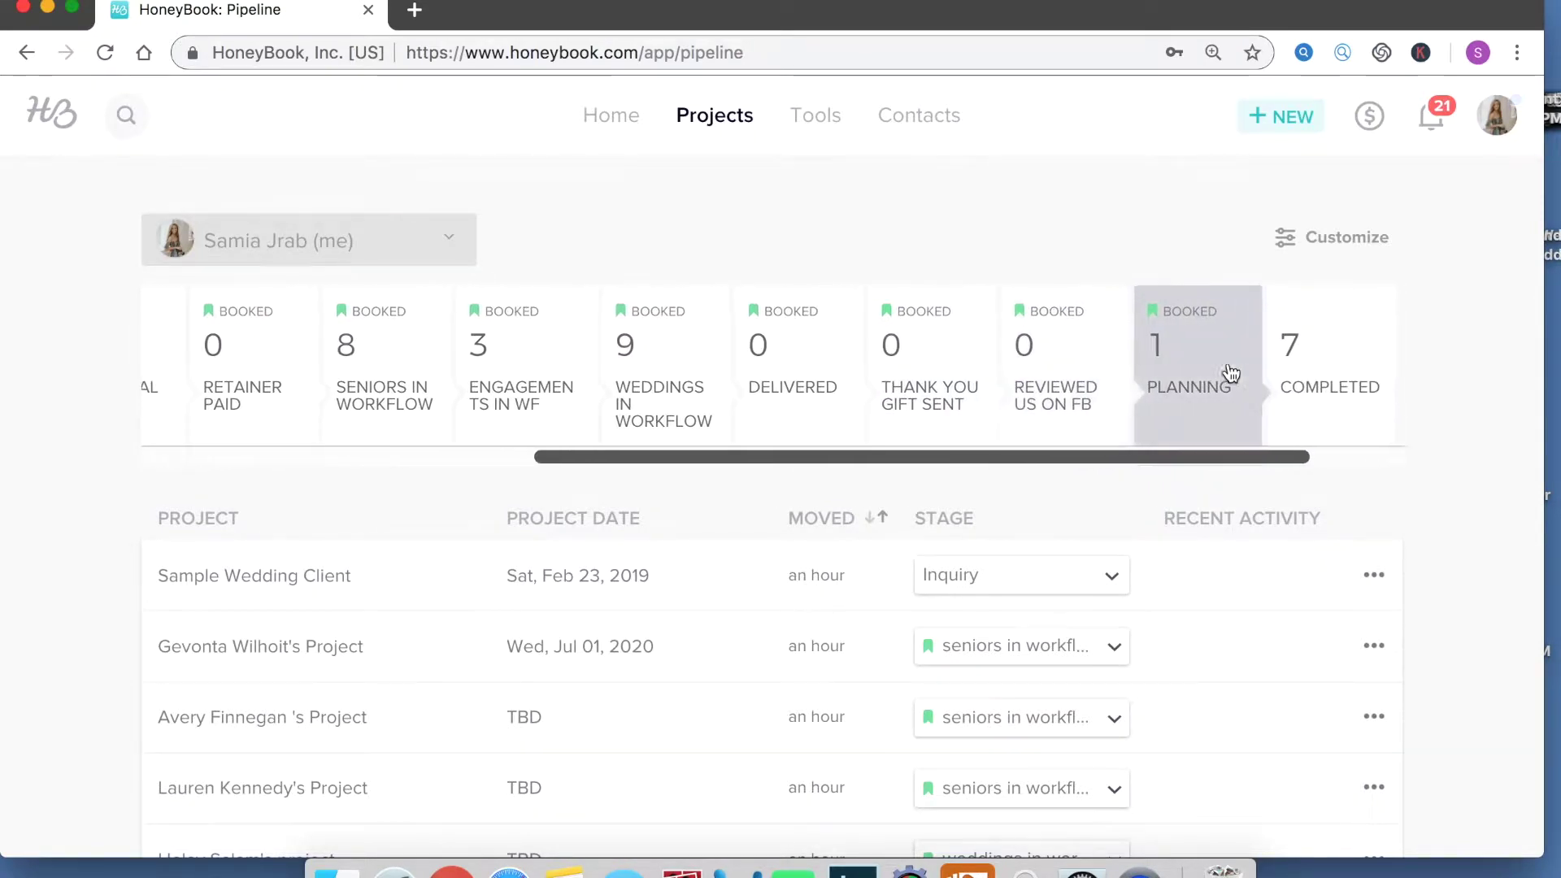
pyautogui.hscroll(-8, 1231, 373)
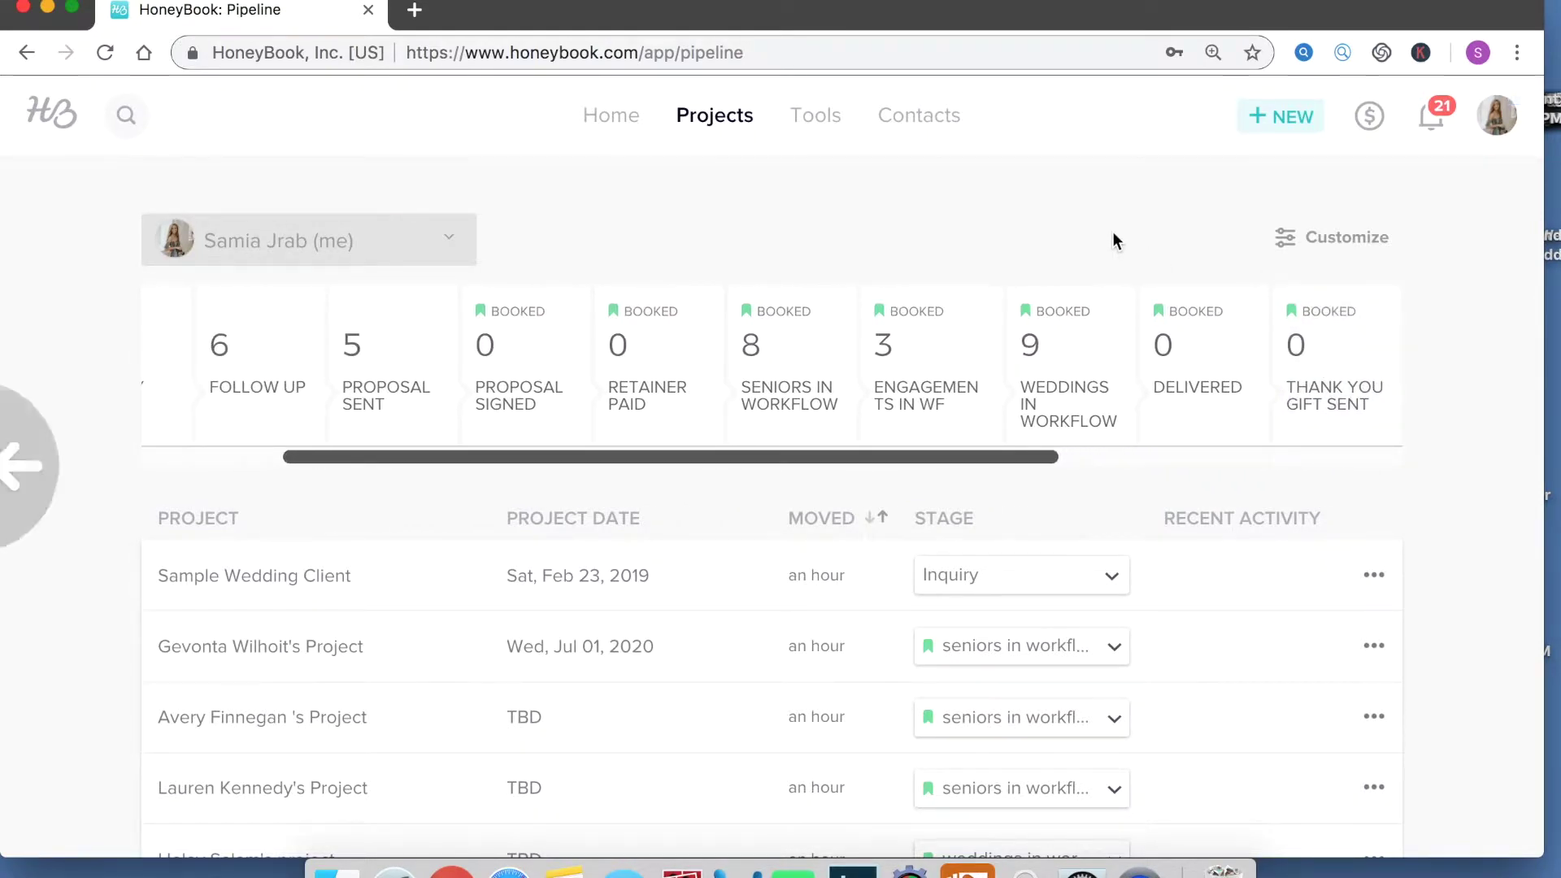
pyautogui.hscroll(-3, 935, 382)
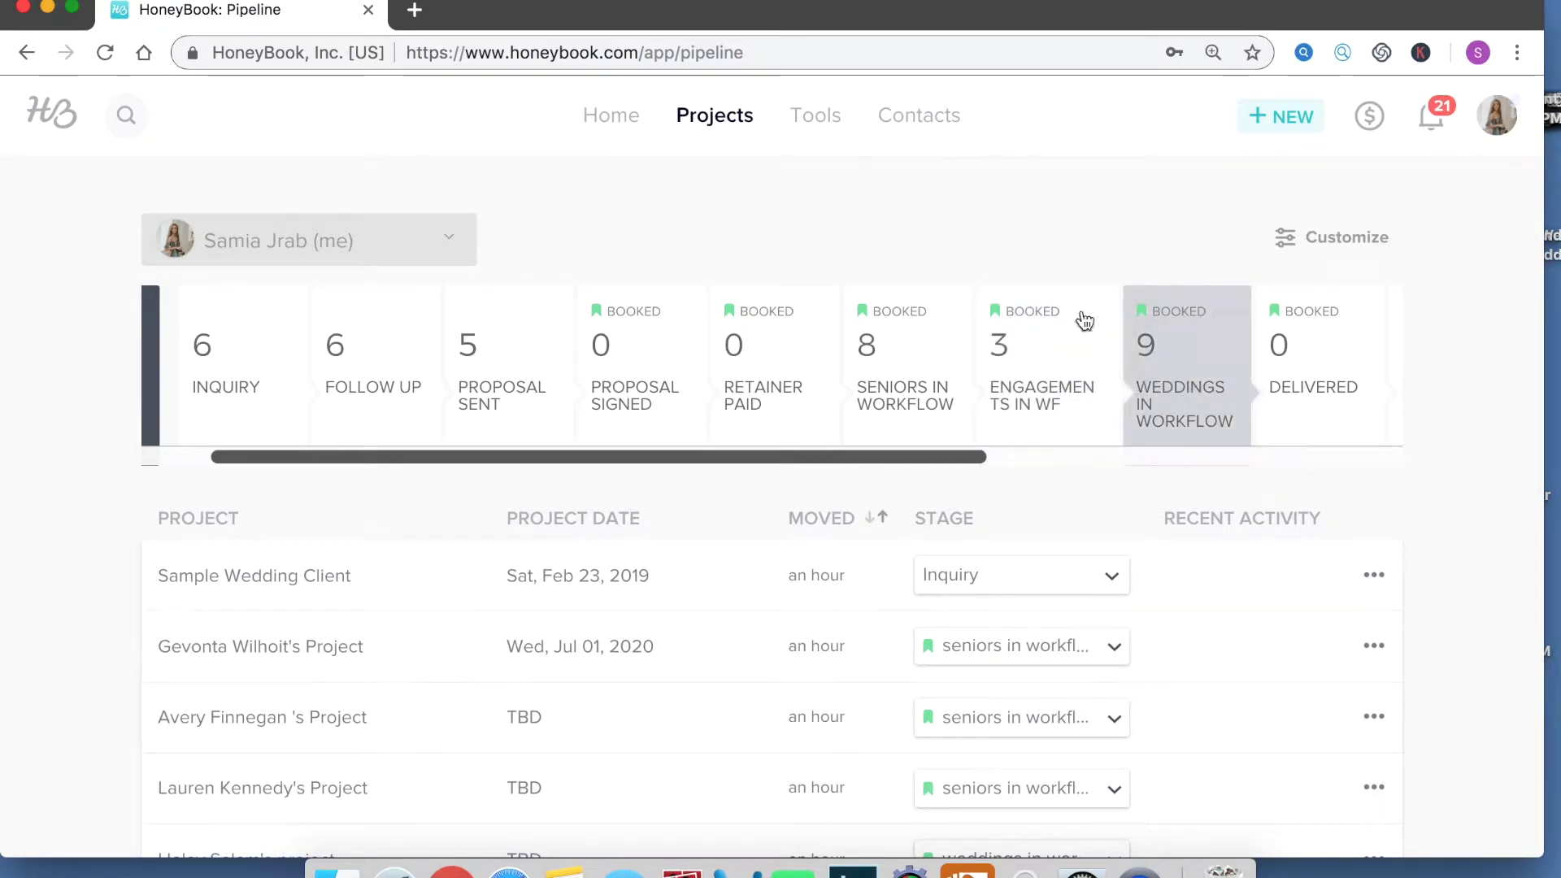
pyautogui.hscroll(-3, 853, 333)
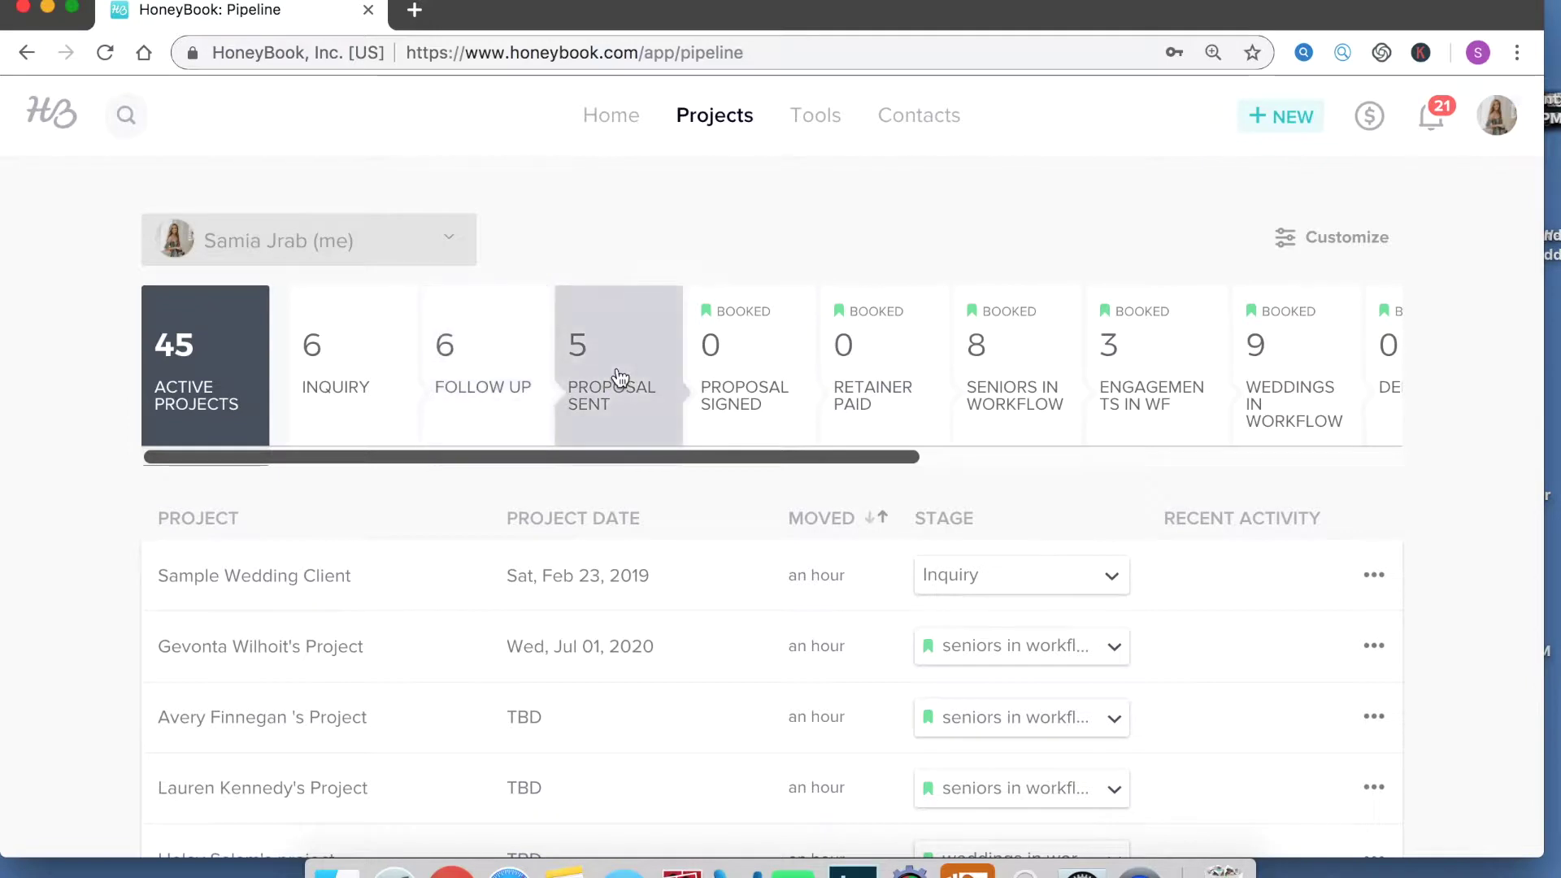
# - Open the Sample Wedding Client project (Wedding, Feb 23, 2019) Activity page
pyautogui.click(260, 579)
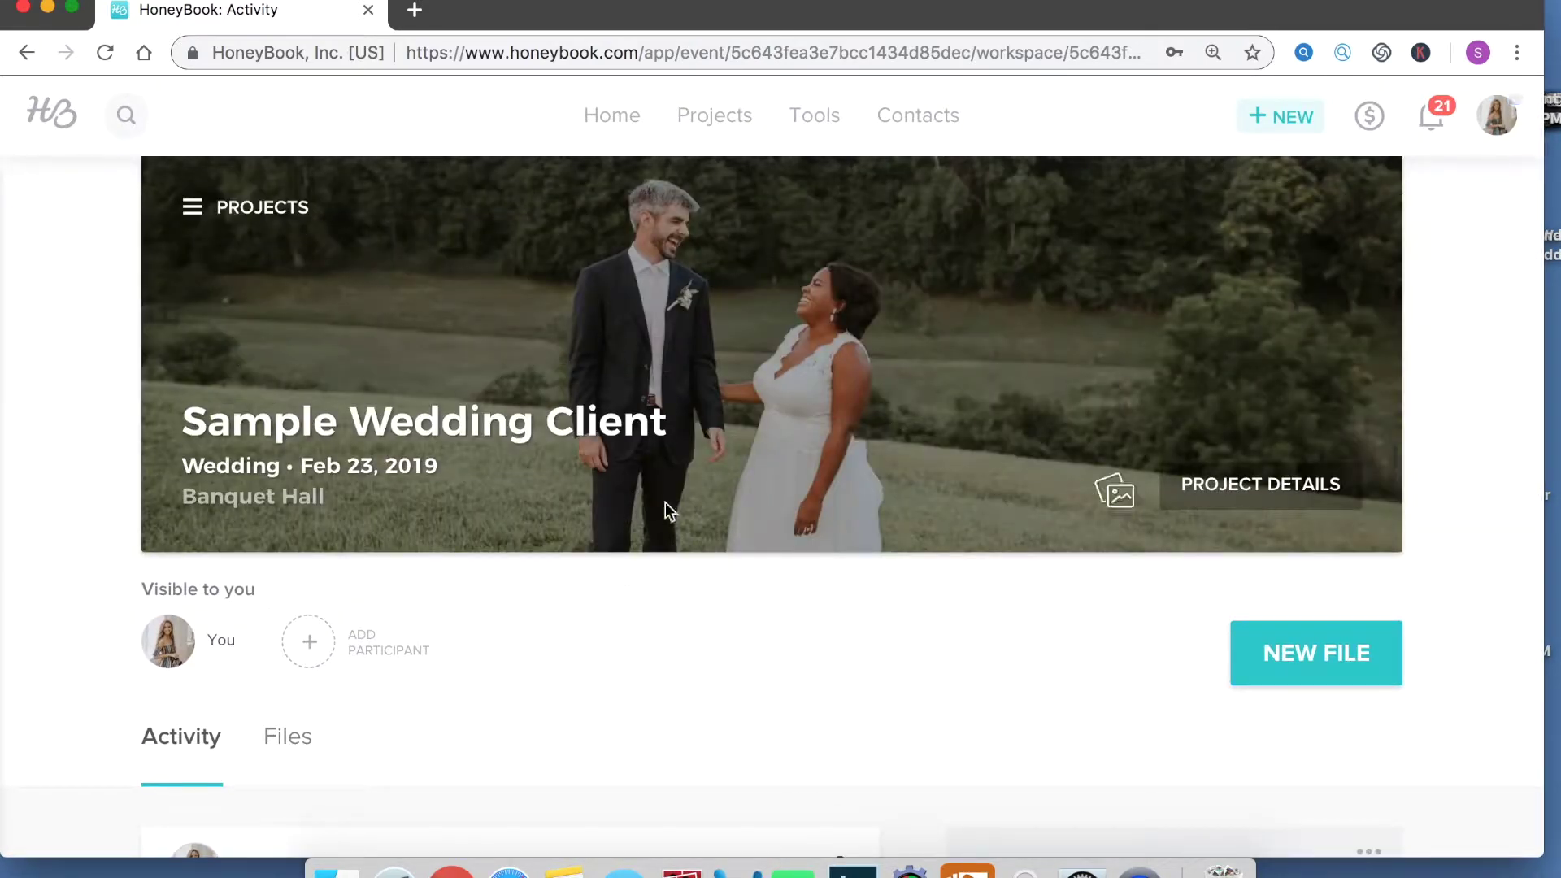
pyautogui.scroll(-3, 695, 619)
pyautogui.scroll(-5, 694, 626)
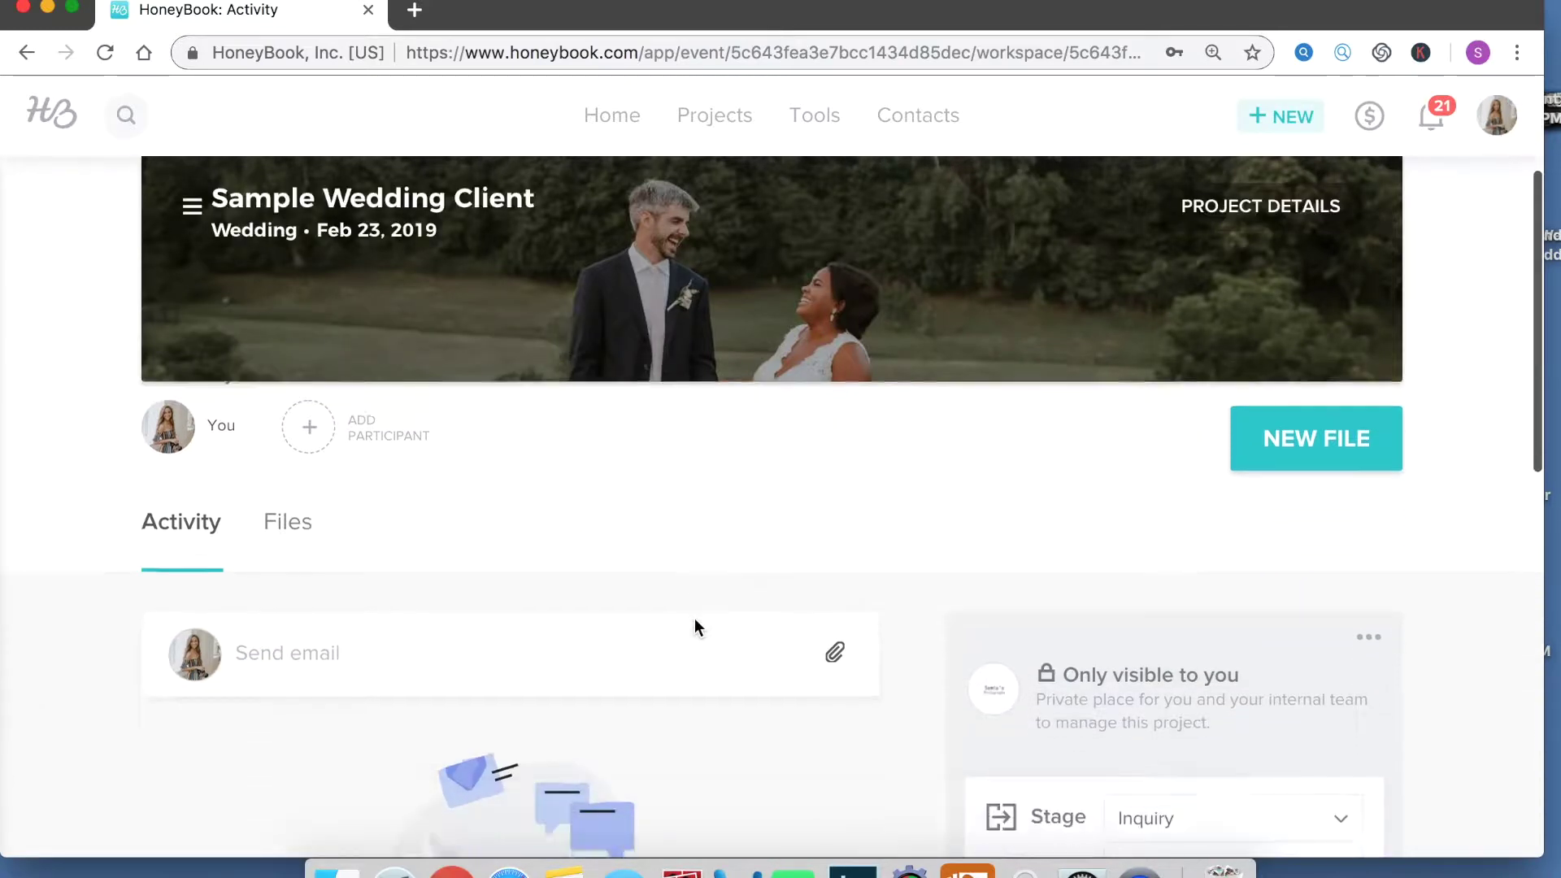
pyautogui.scroll(3, 695, 619)
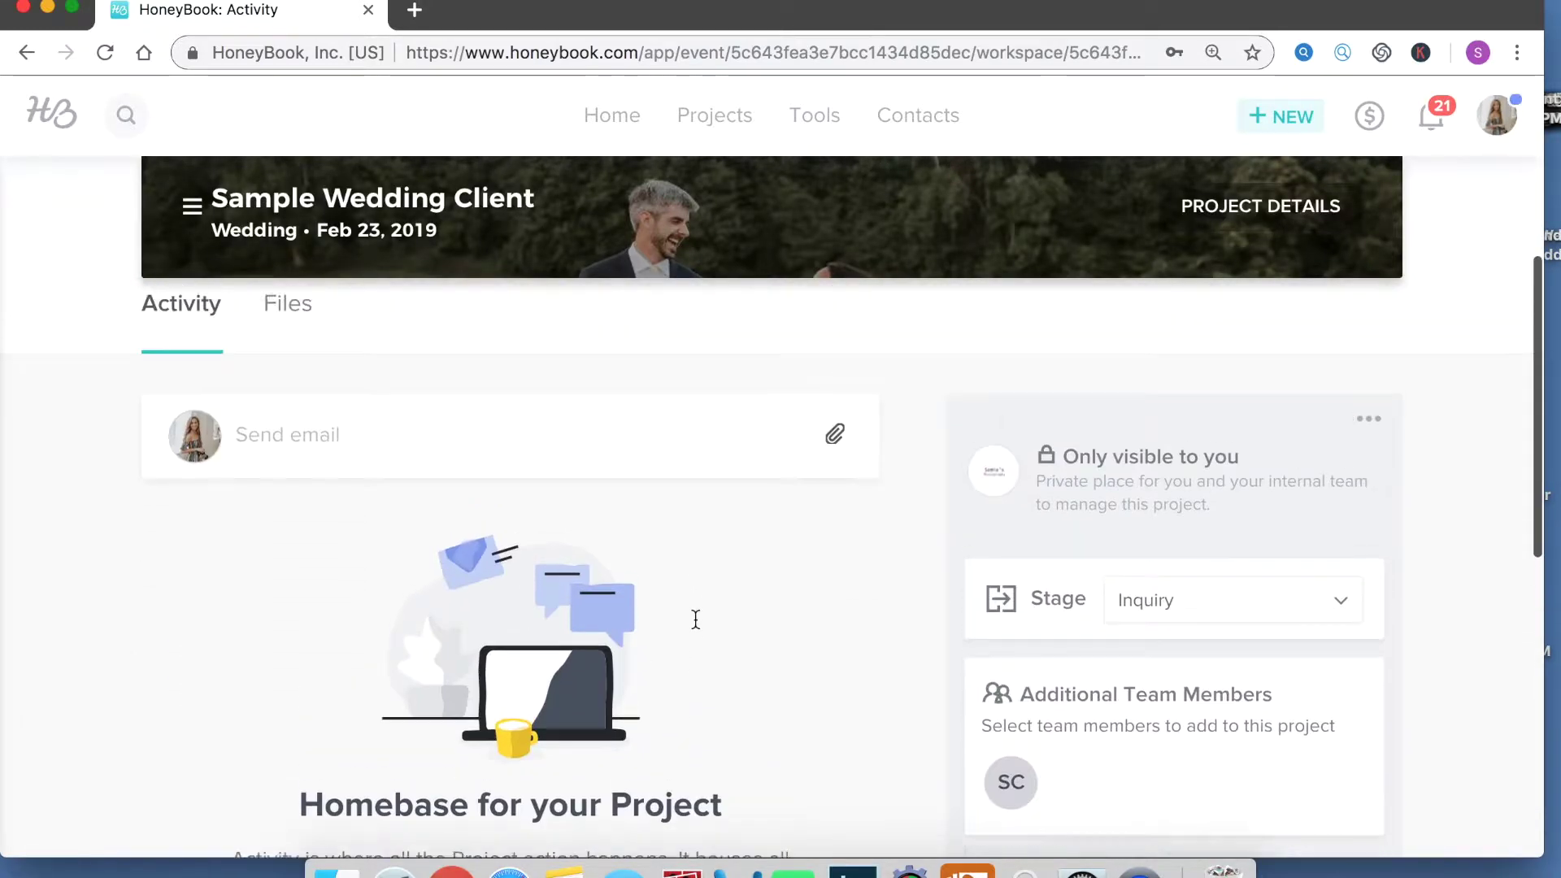
# - Start composing an email in the project's Send email box and scroll the Activity page
pyautogui.click(341, 494)
pyautogui.click(428, 634)
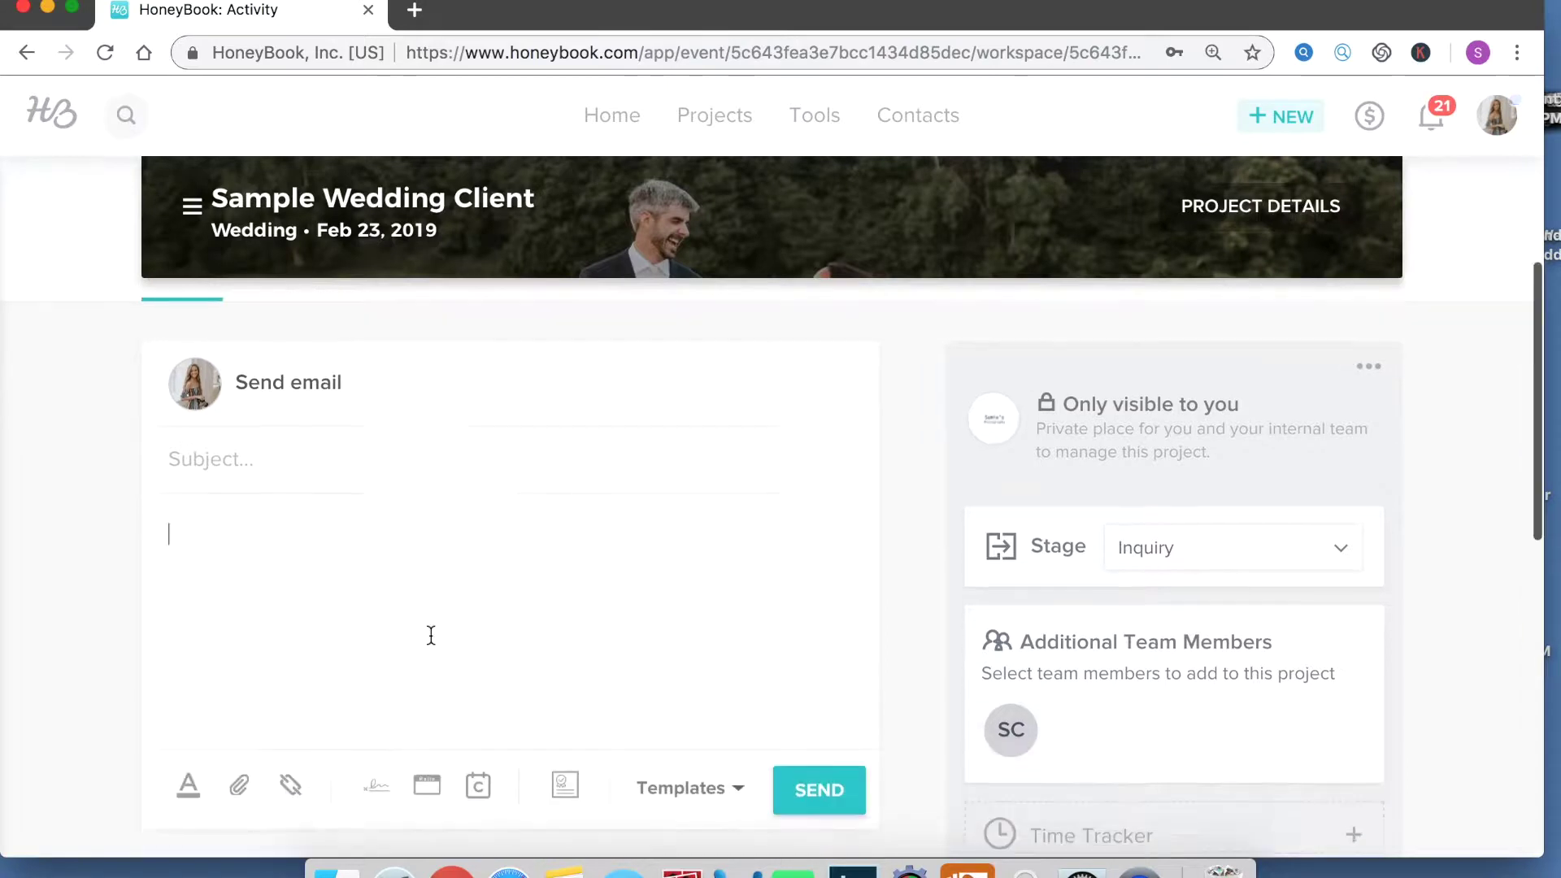
pyautogui.scroll(-1, 455, 602)
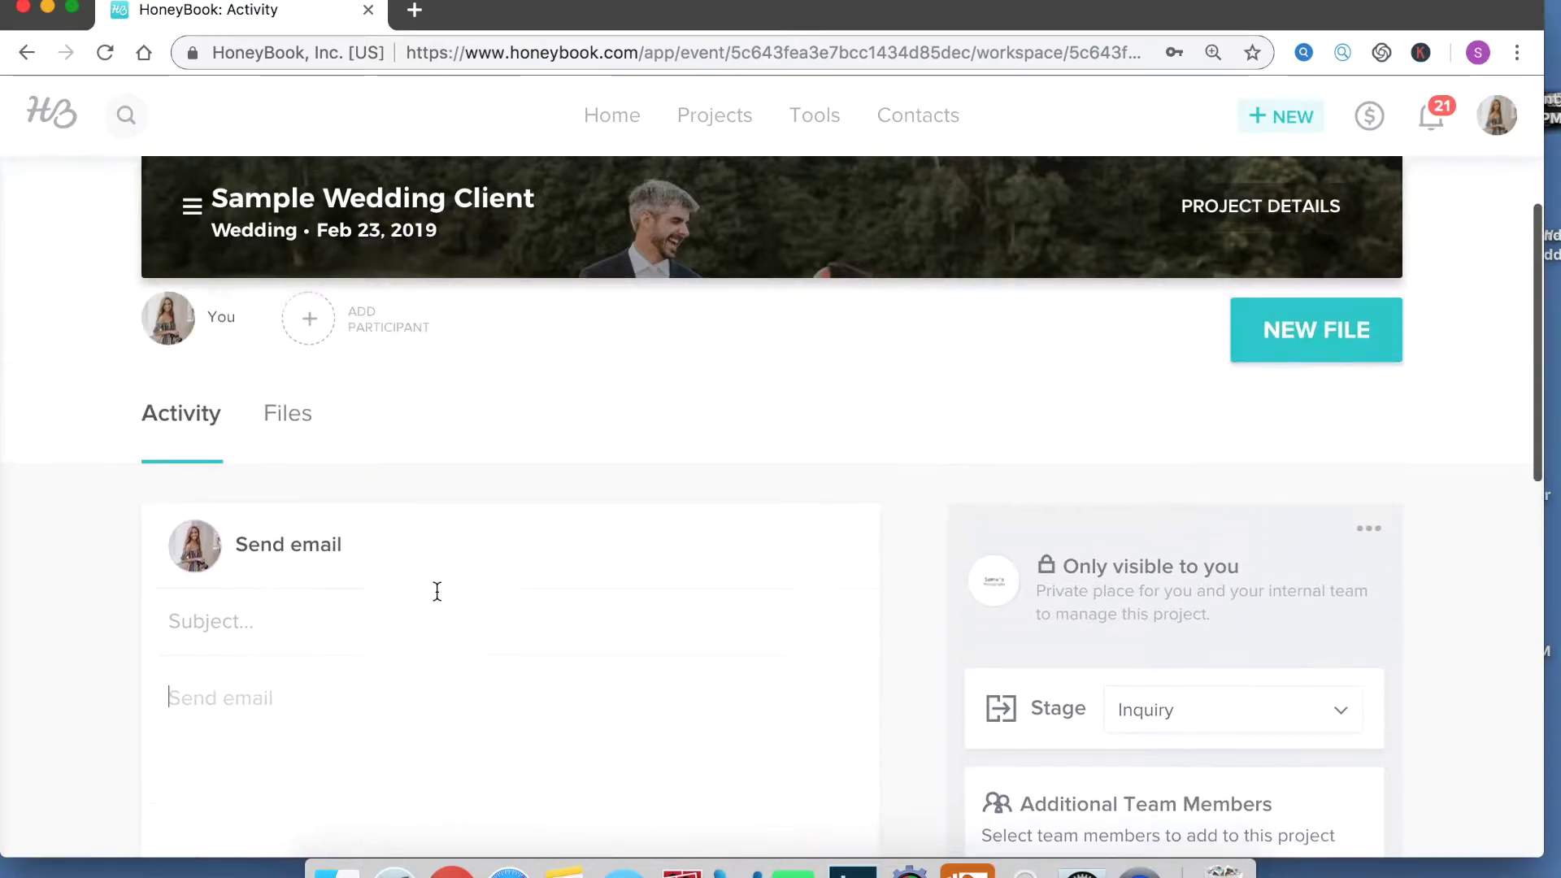
pyautogui.scroll(-1, 436, 590)
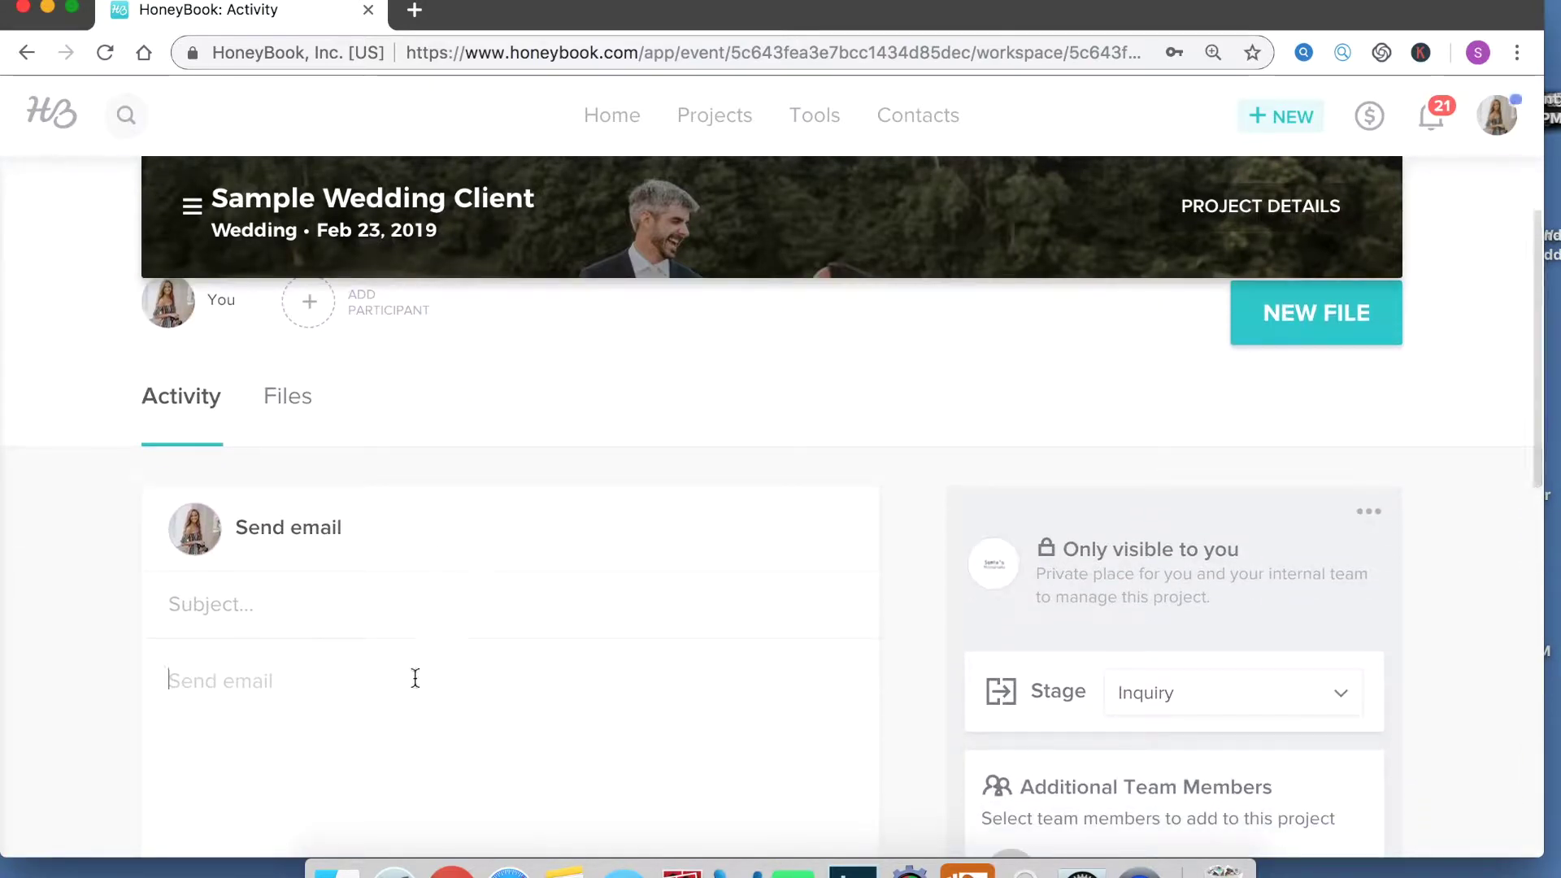
pyautogui.scroll(-3, 415, 678)
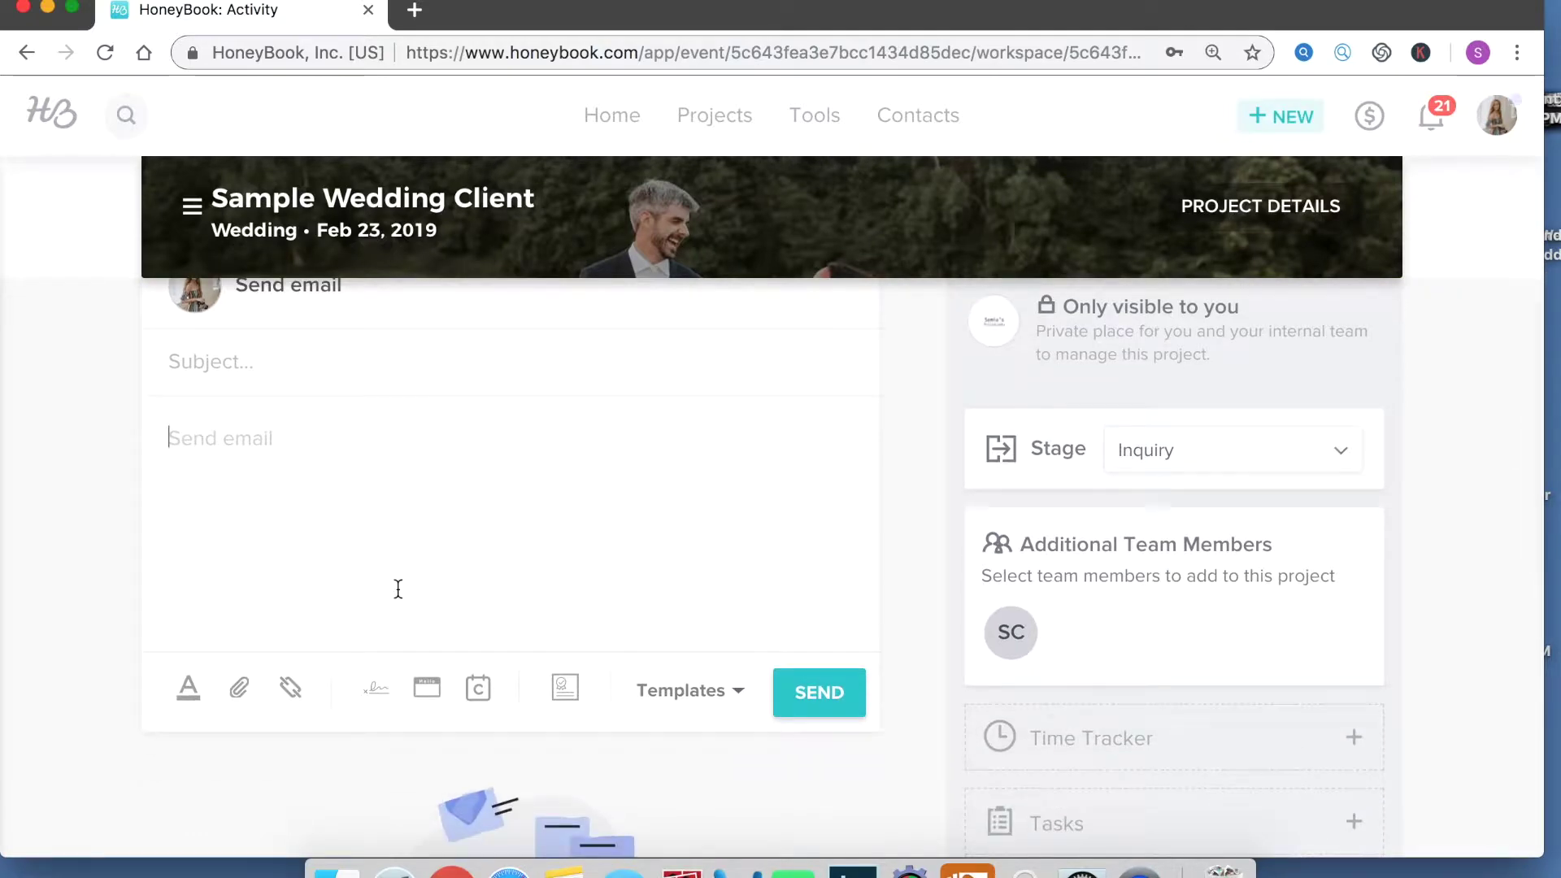
pyautogui.scroll(5, 507, 587)
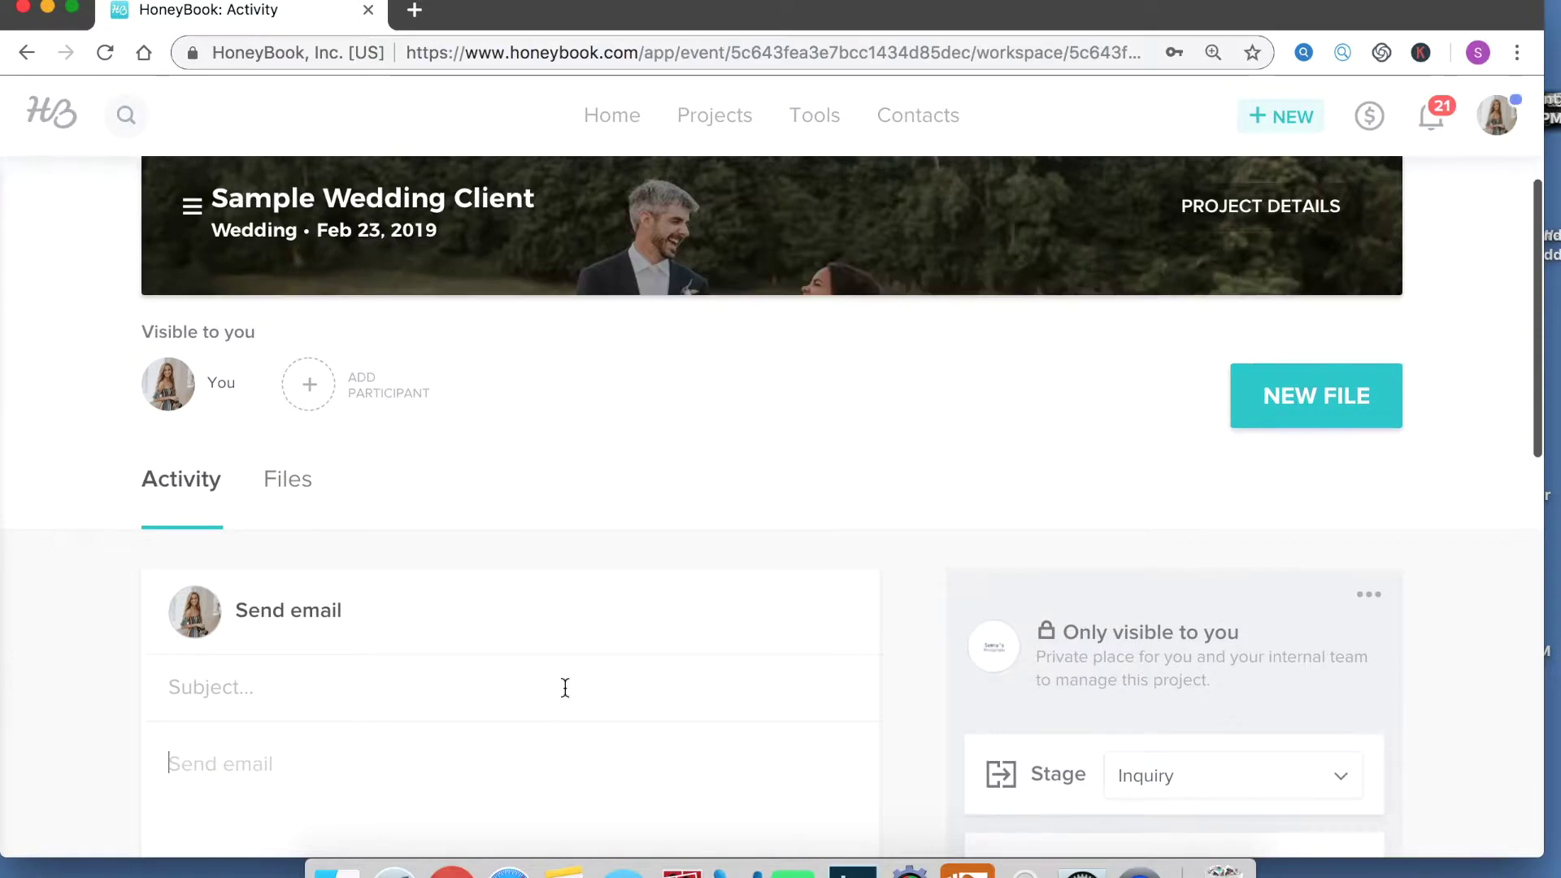
pyautogui.scroll(-3, 607, 618)
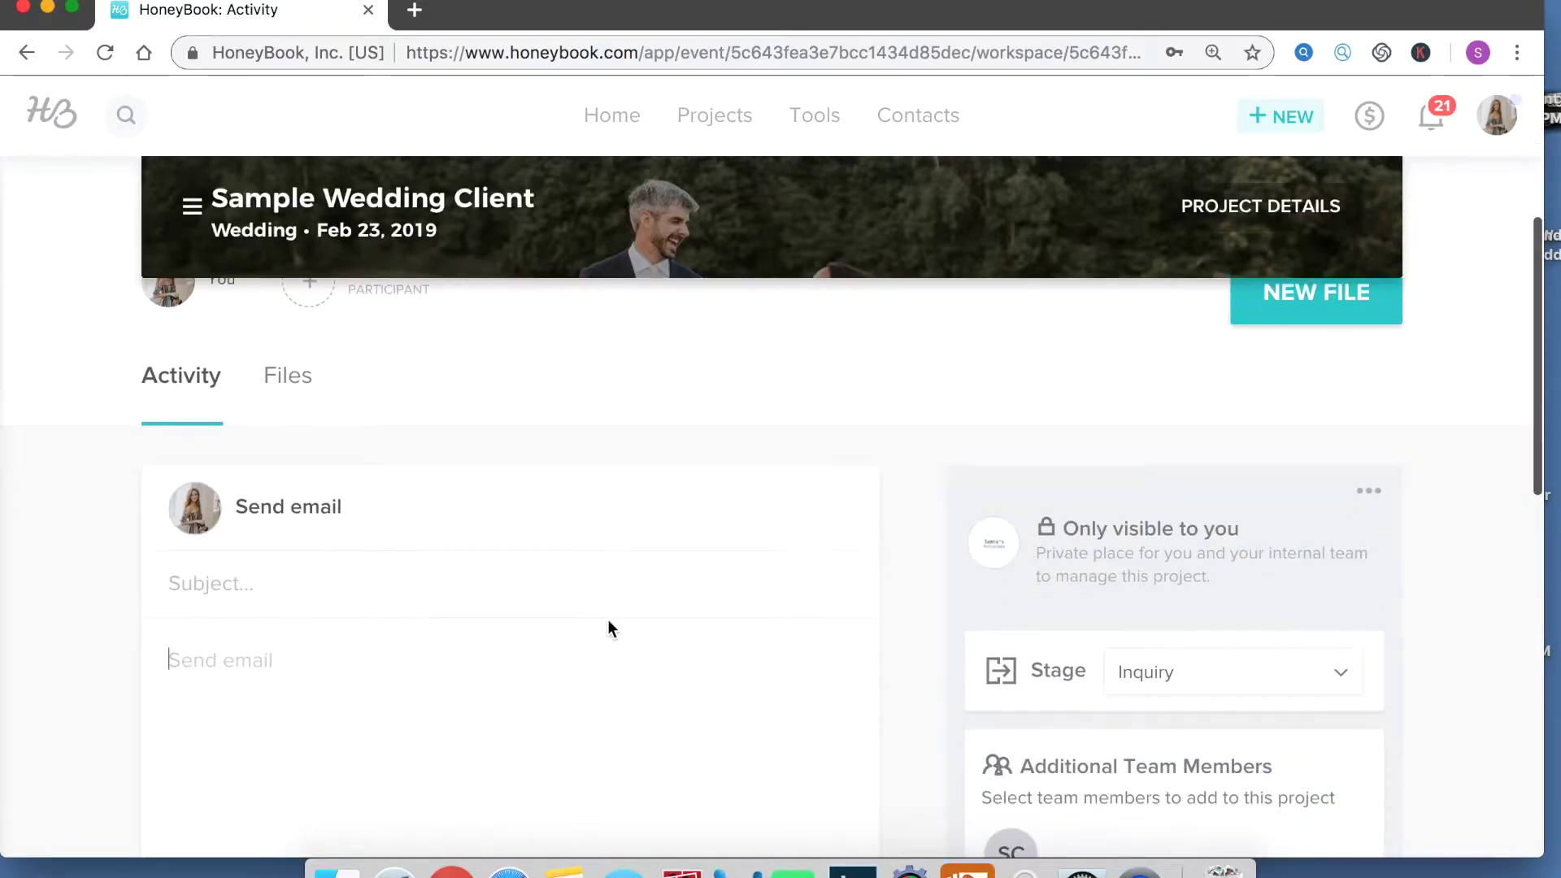
pyautogui.click(1279, 329)
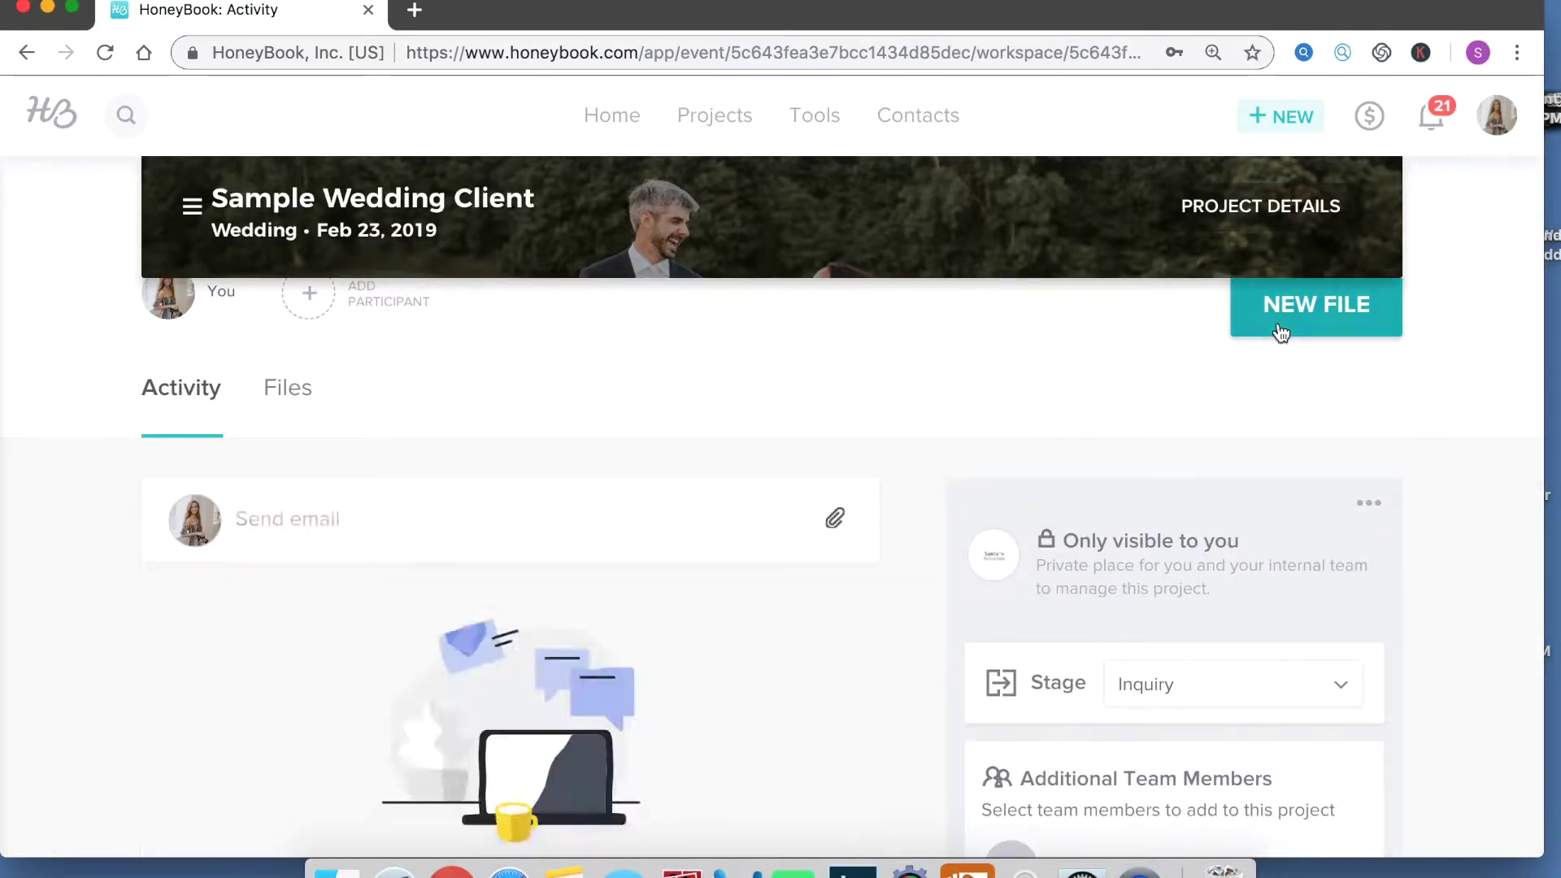
pyautogui.moveTo(1171, 382)
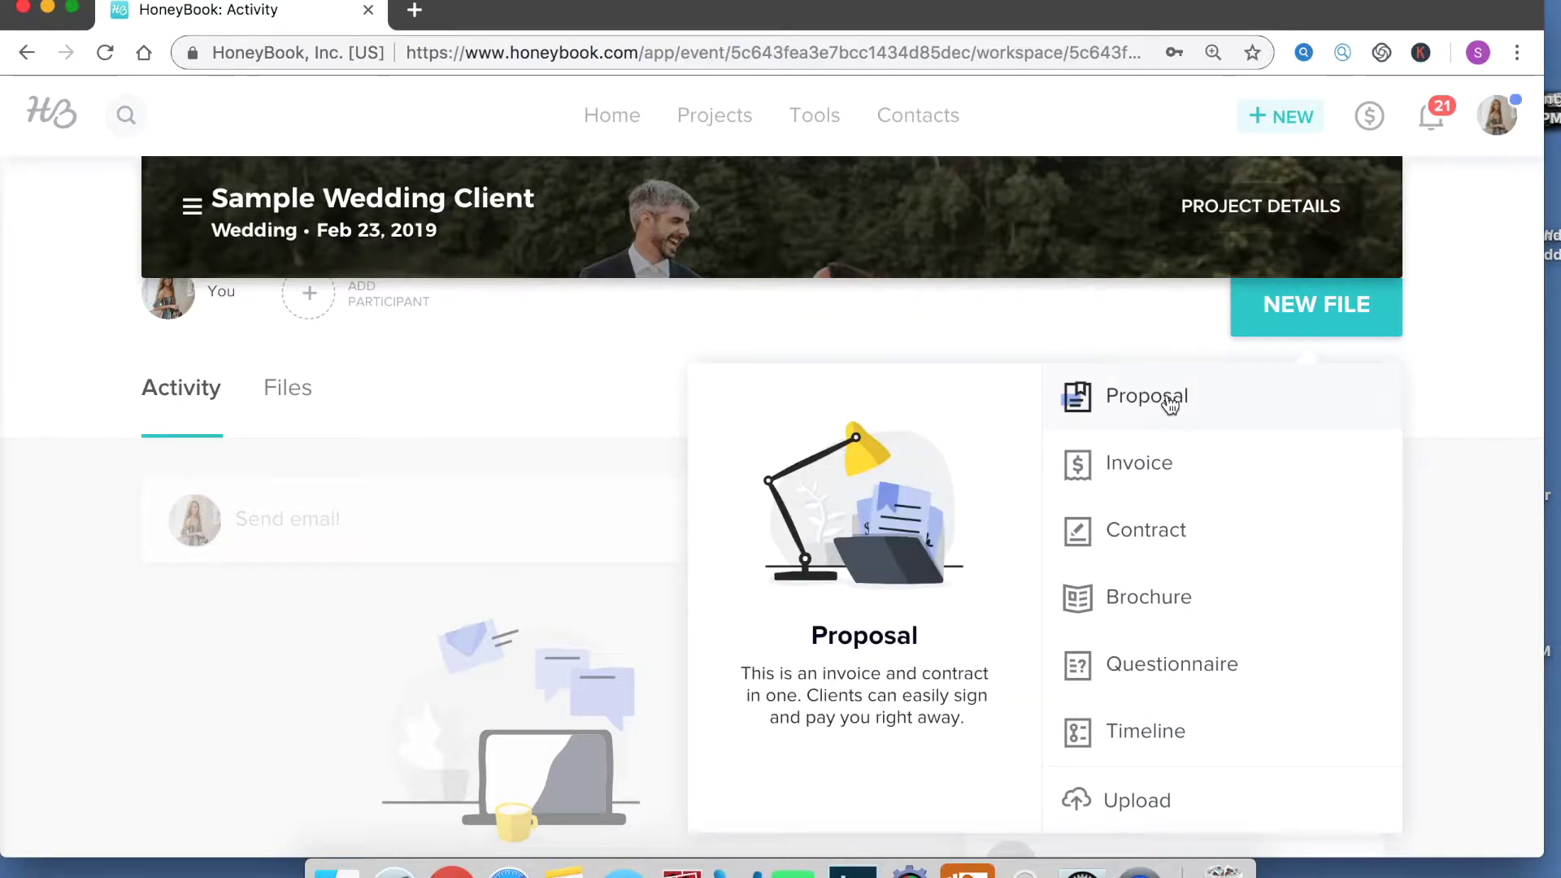
pyautogui.moveTo(1158, 480)
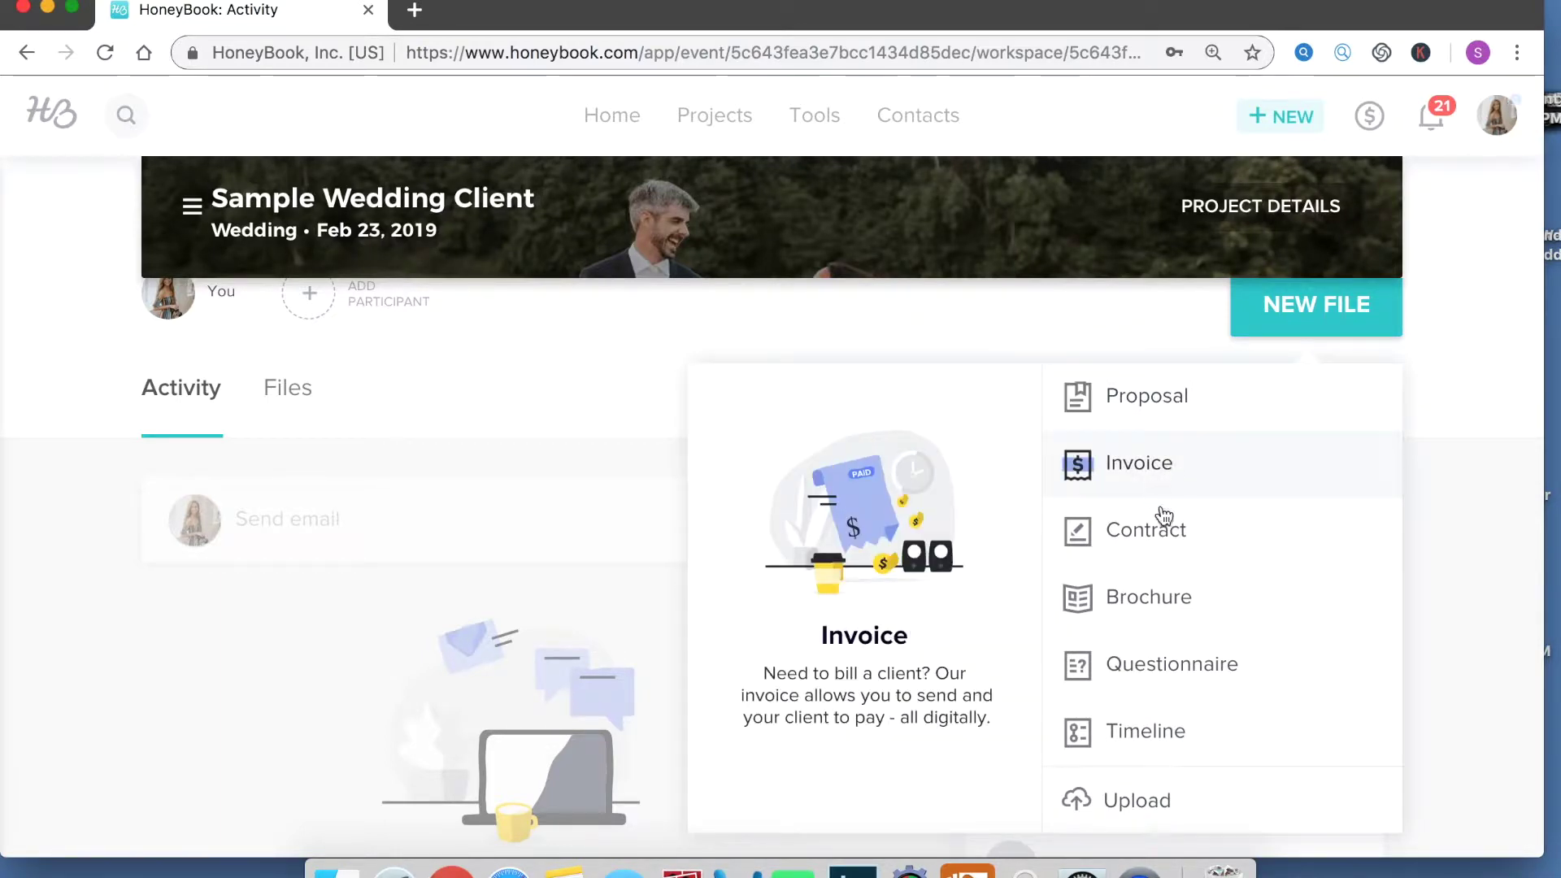
pyautogui.moveTo(1168, 672)
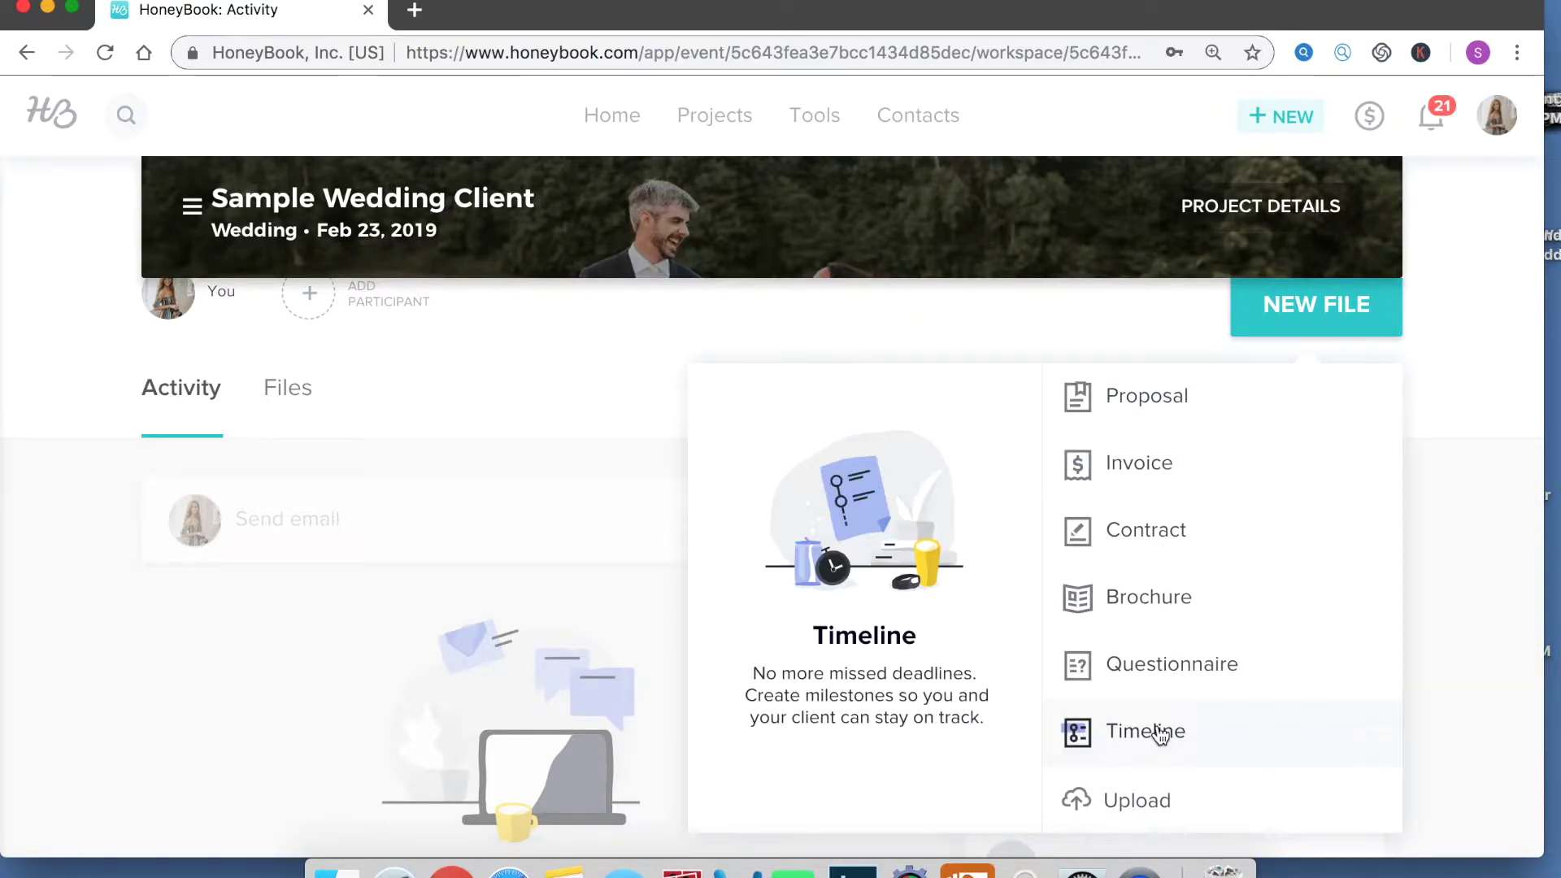
pyautogui.moveTo(1133, 798)
pyautogui.scroll(-2, 1137, 793)
pyautogui.scroll(2, 1136, 749)
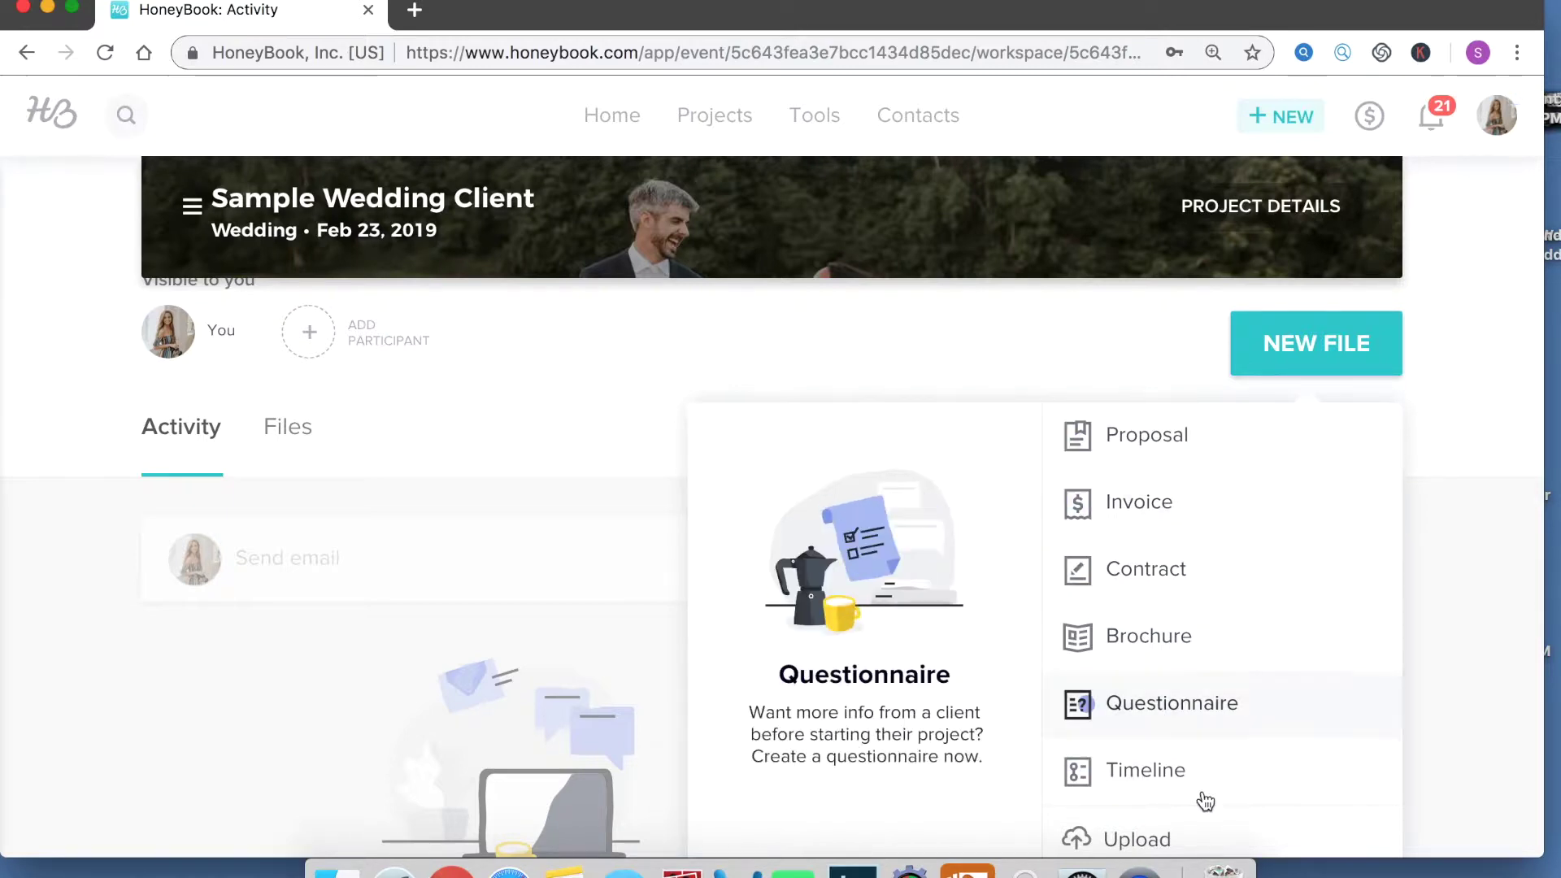
pyautogui.click(1447, 374)
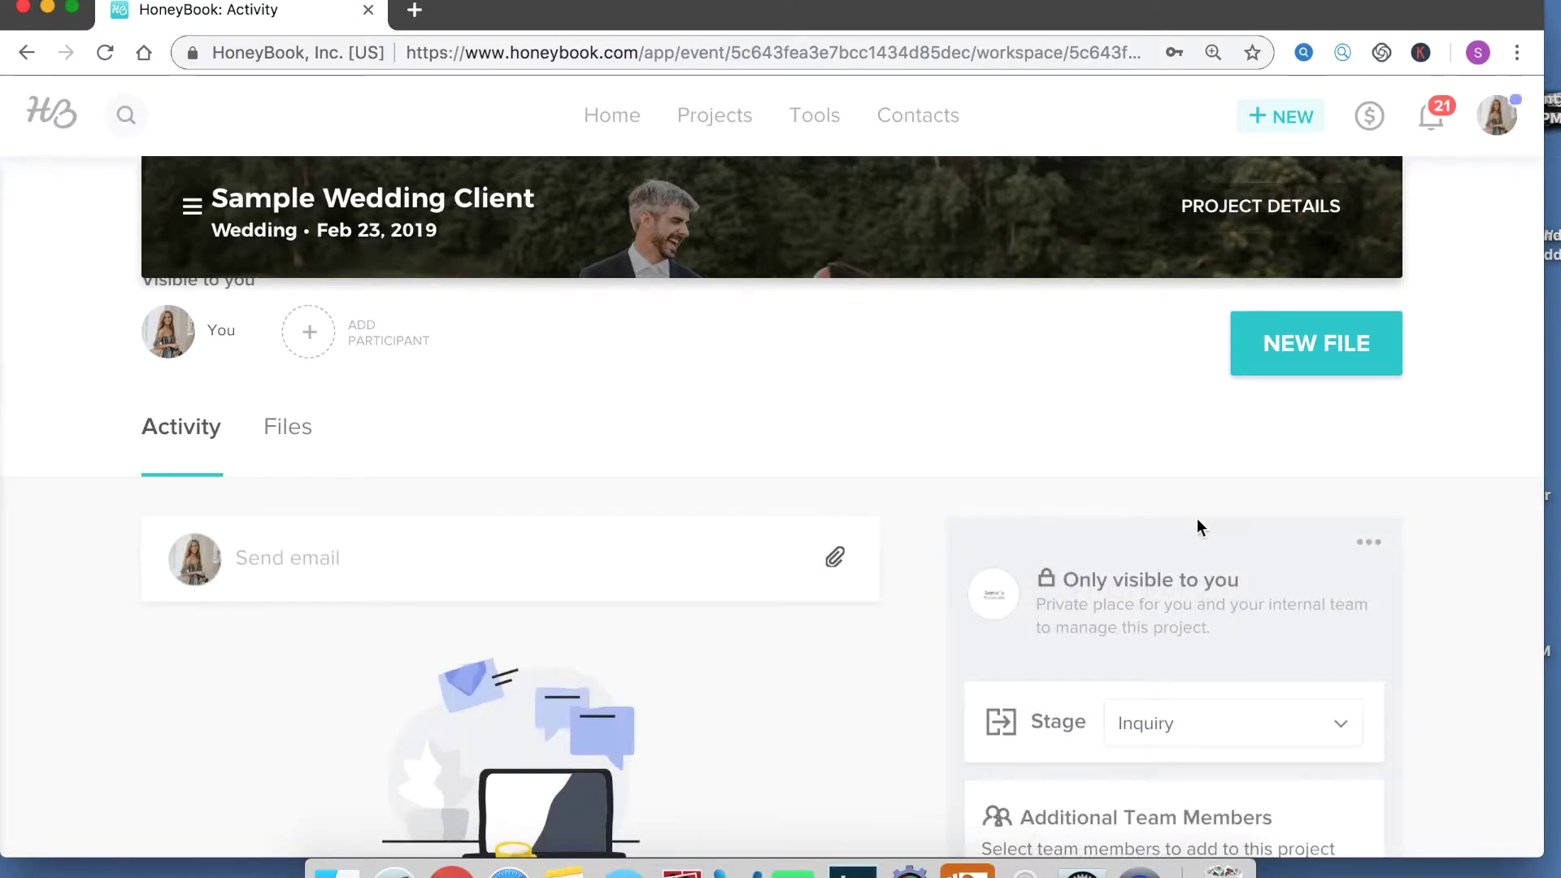
# - Review the project's possible stages, leaving Sample Wedding Client at Inquiry
pyautogui.scroll(-1, 1241, 627)
pyautogui.scroll(-3, 1241, 635)
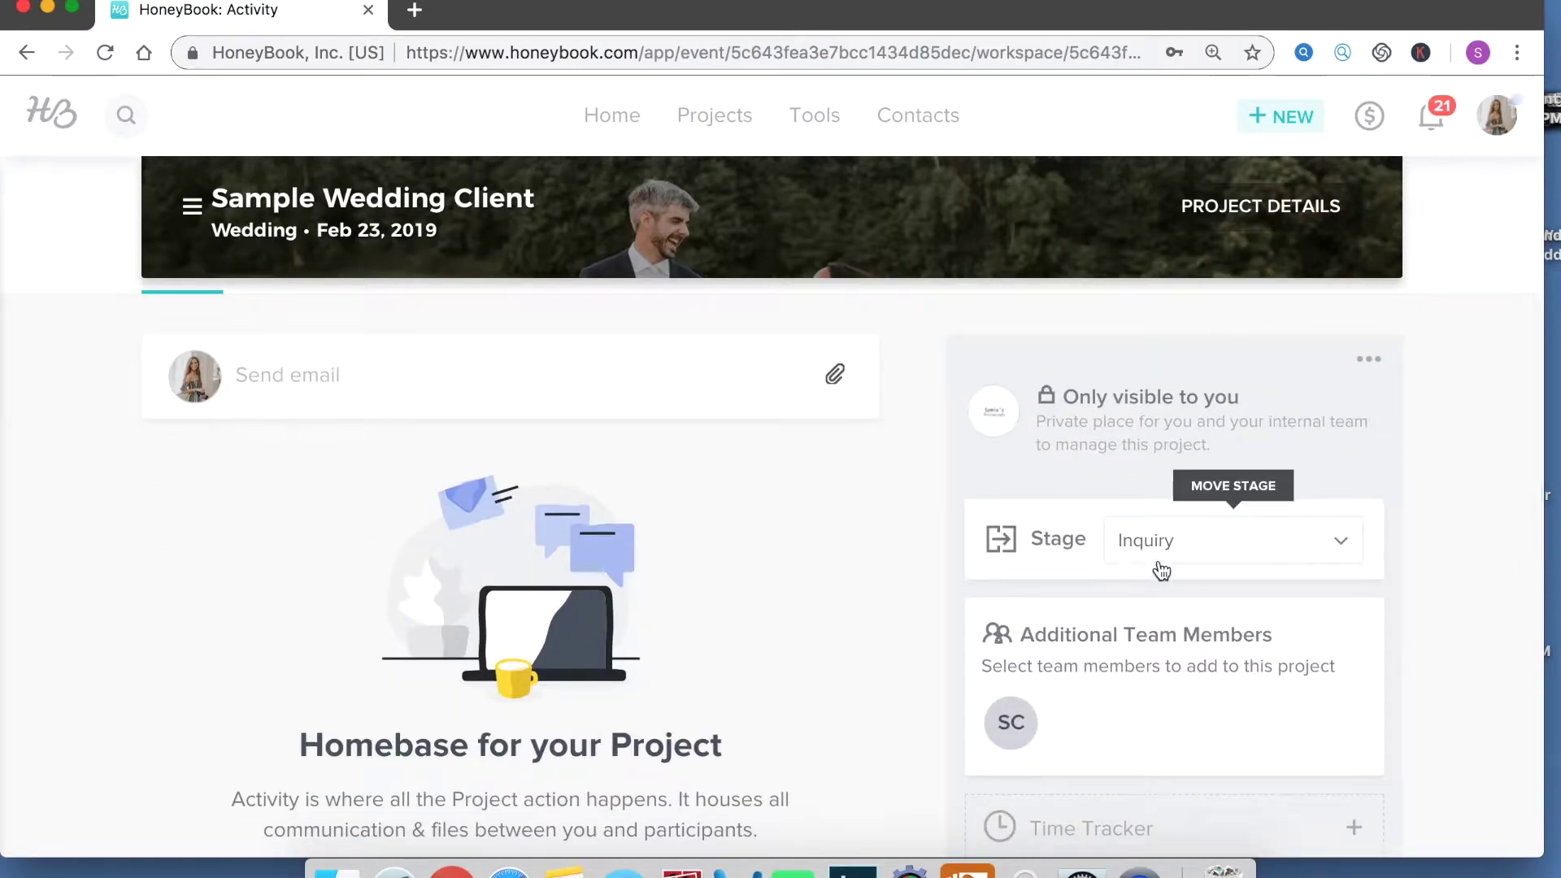
pyautogui.click(1161, 561)
pyautogui.scroll(-3, 1256, 700)
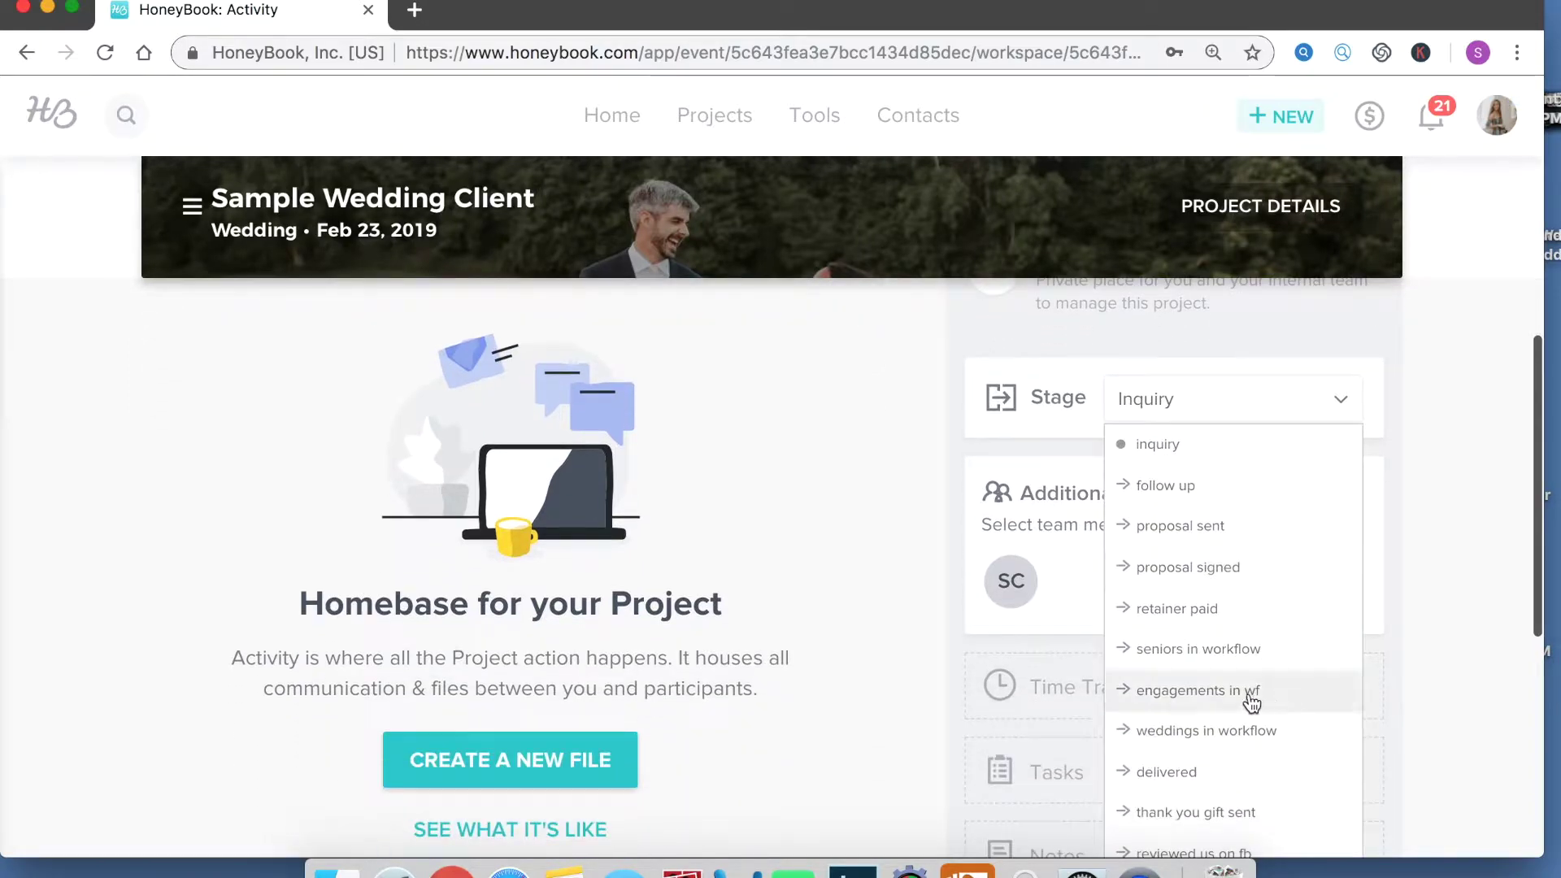
pyautogui.scroll(-3, 1178, 561)
pyautogui.scroll(5, 1181, 562)
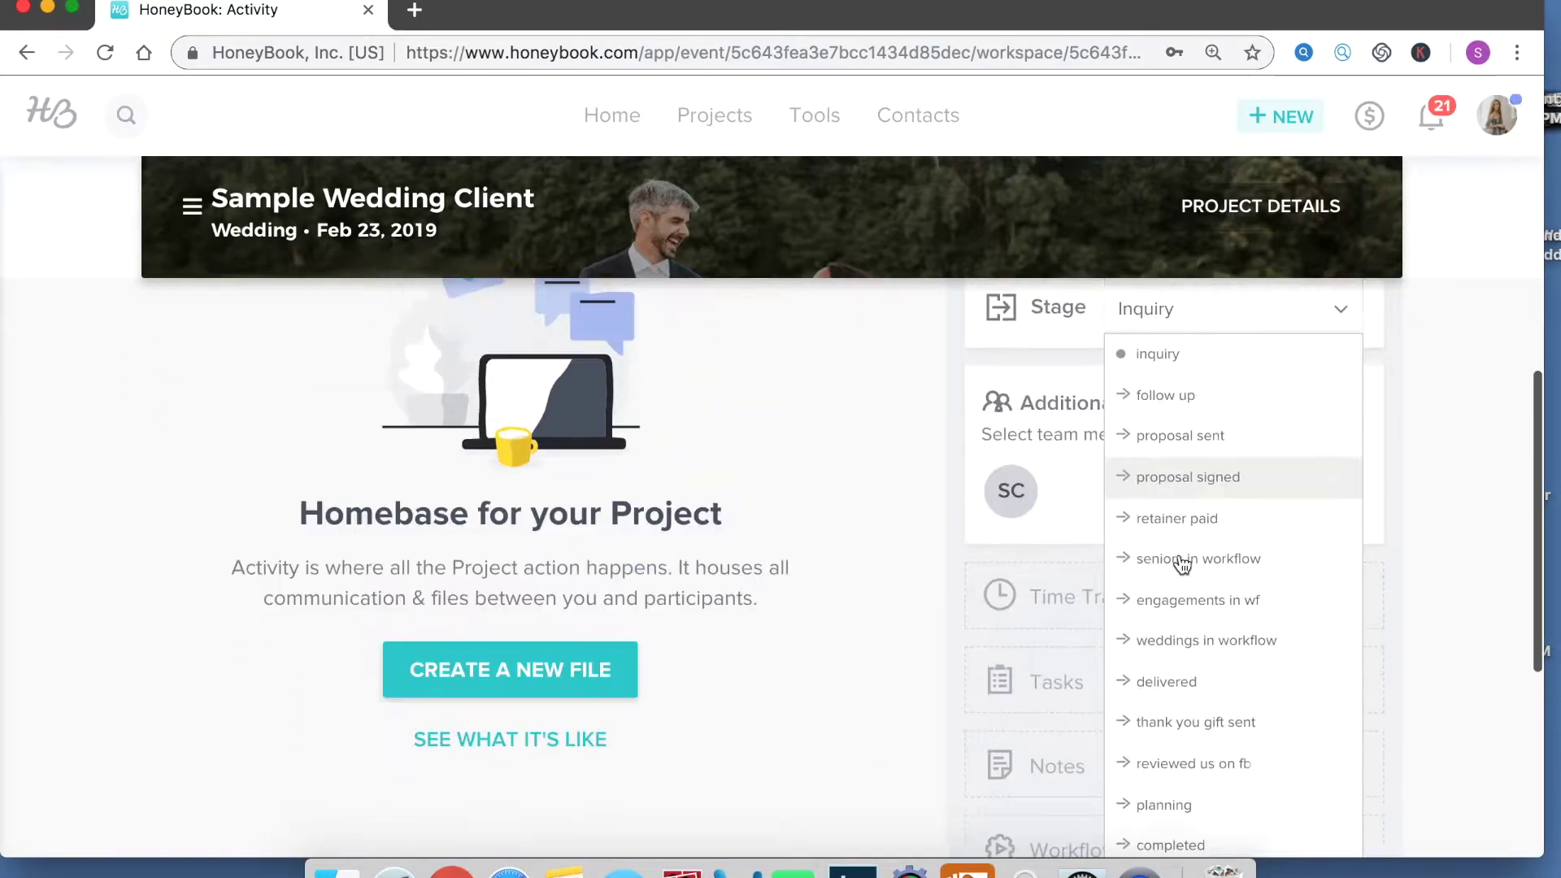
pyautogui.click(1413, 476)
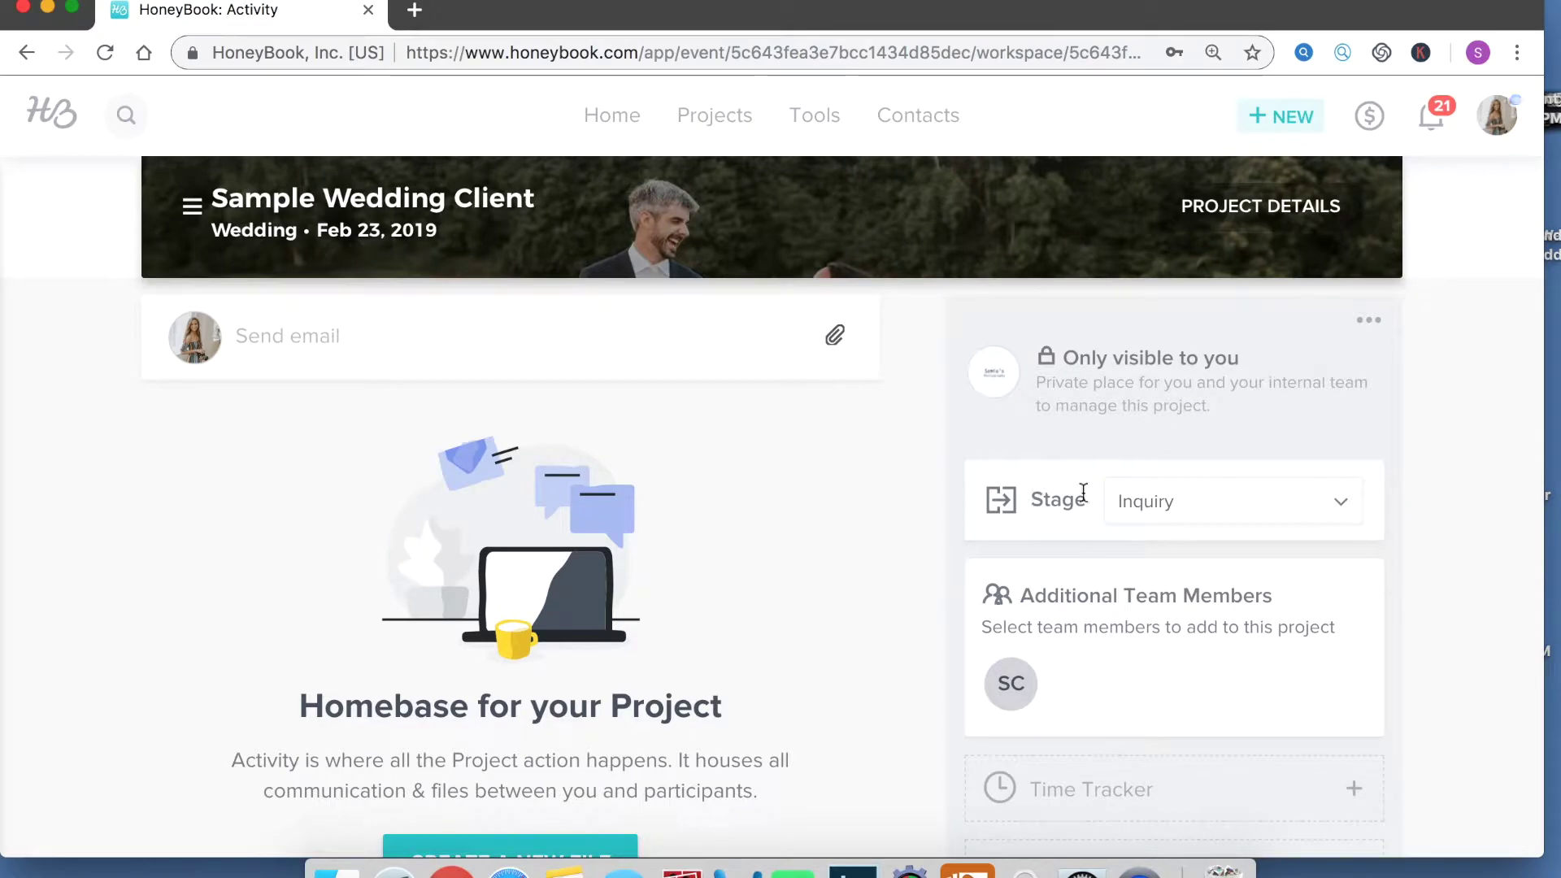
pyautogui.scroll(2, 1143, 629)
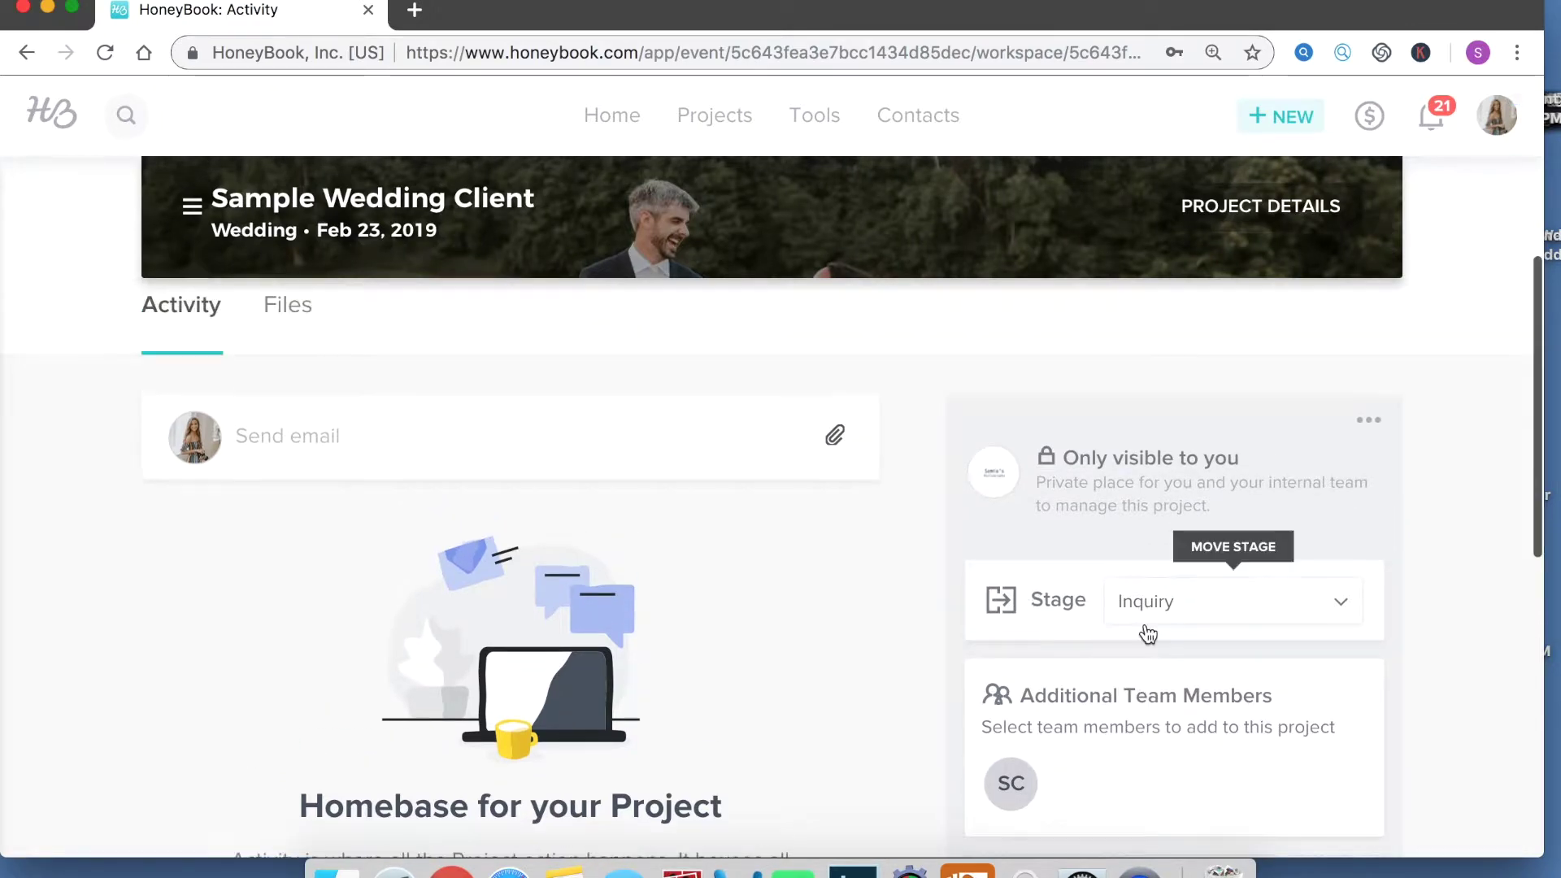
pyautogui.scroll(-3, 569, 650)
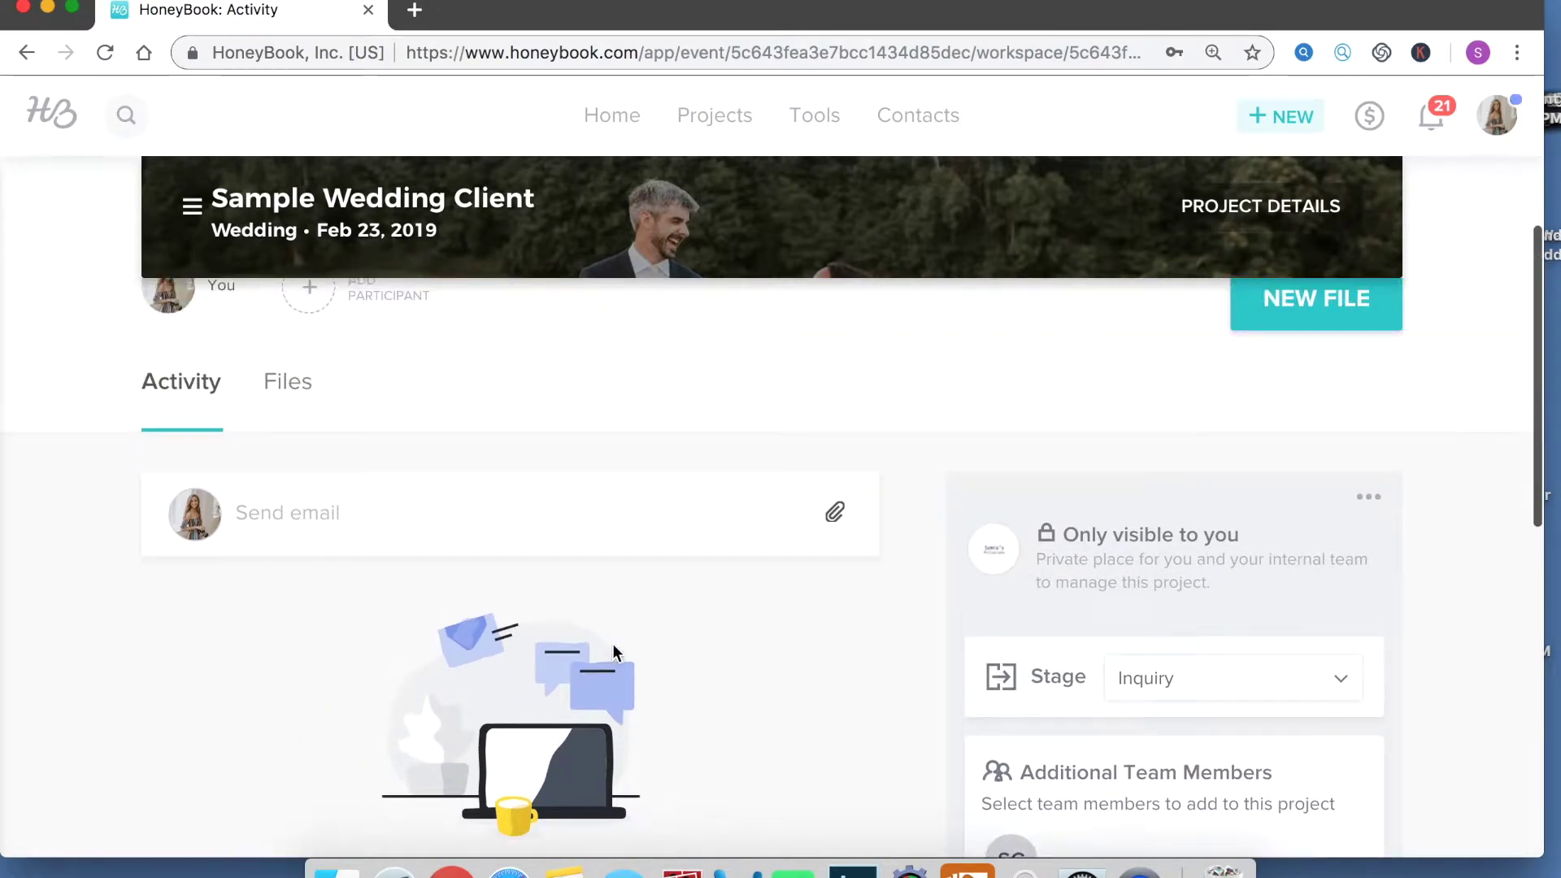
pyautogui.scroll(-2, 1440, 517)
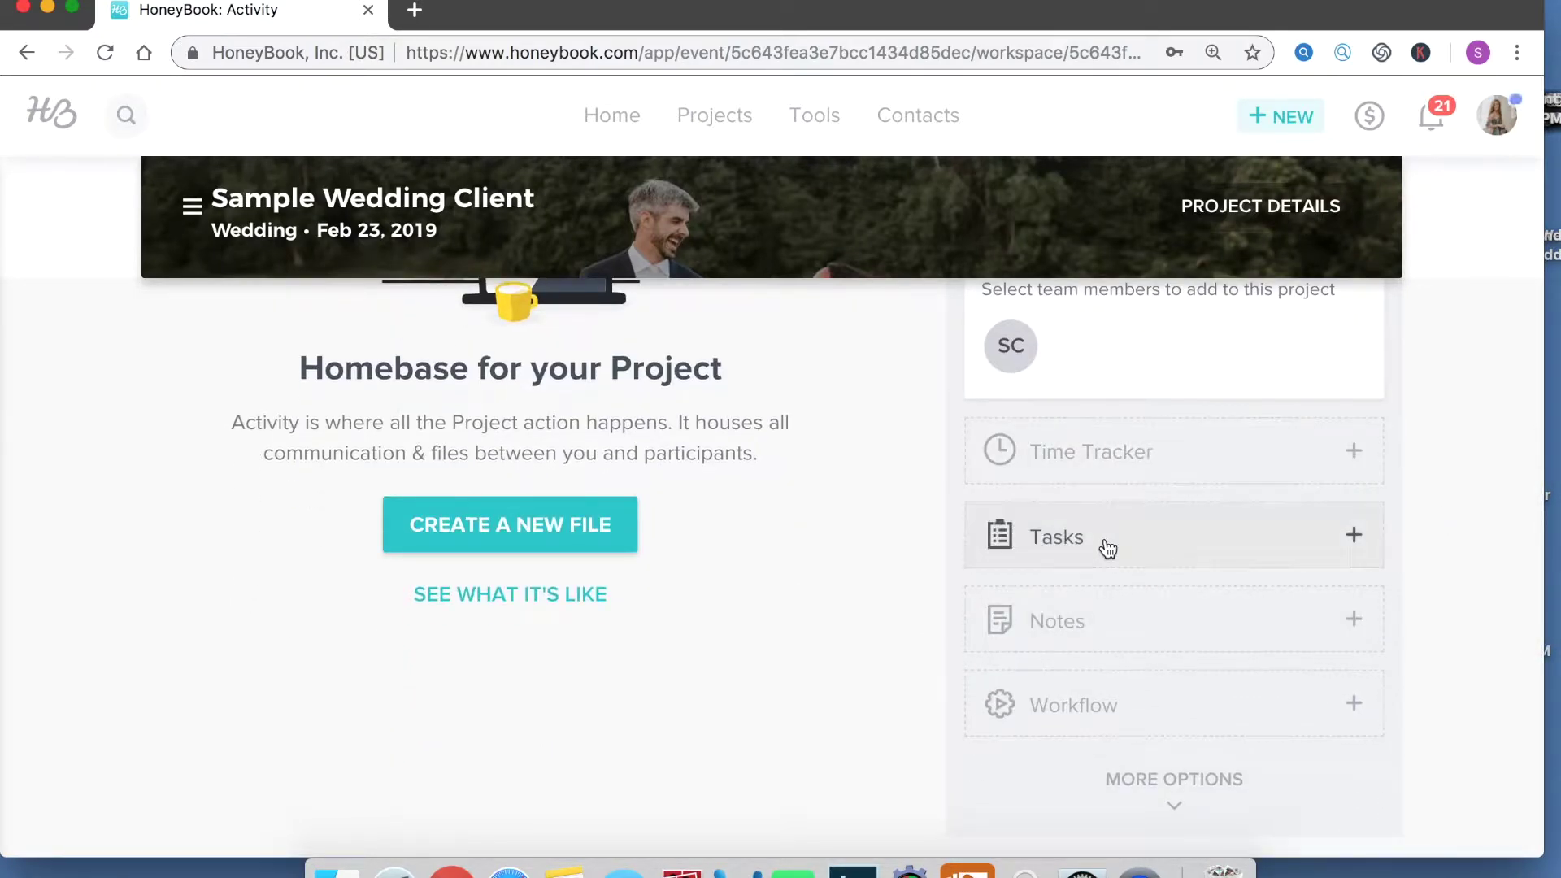
# - Expand the project's private Notes box
pyautogui.click(1354, 622)
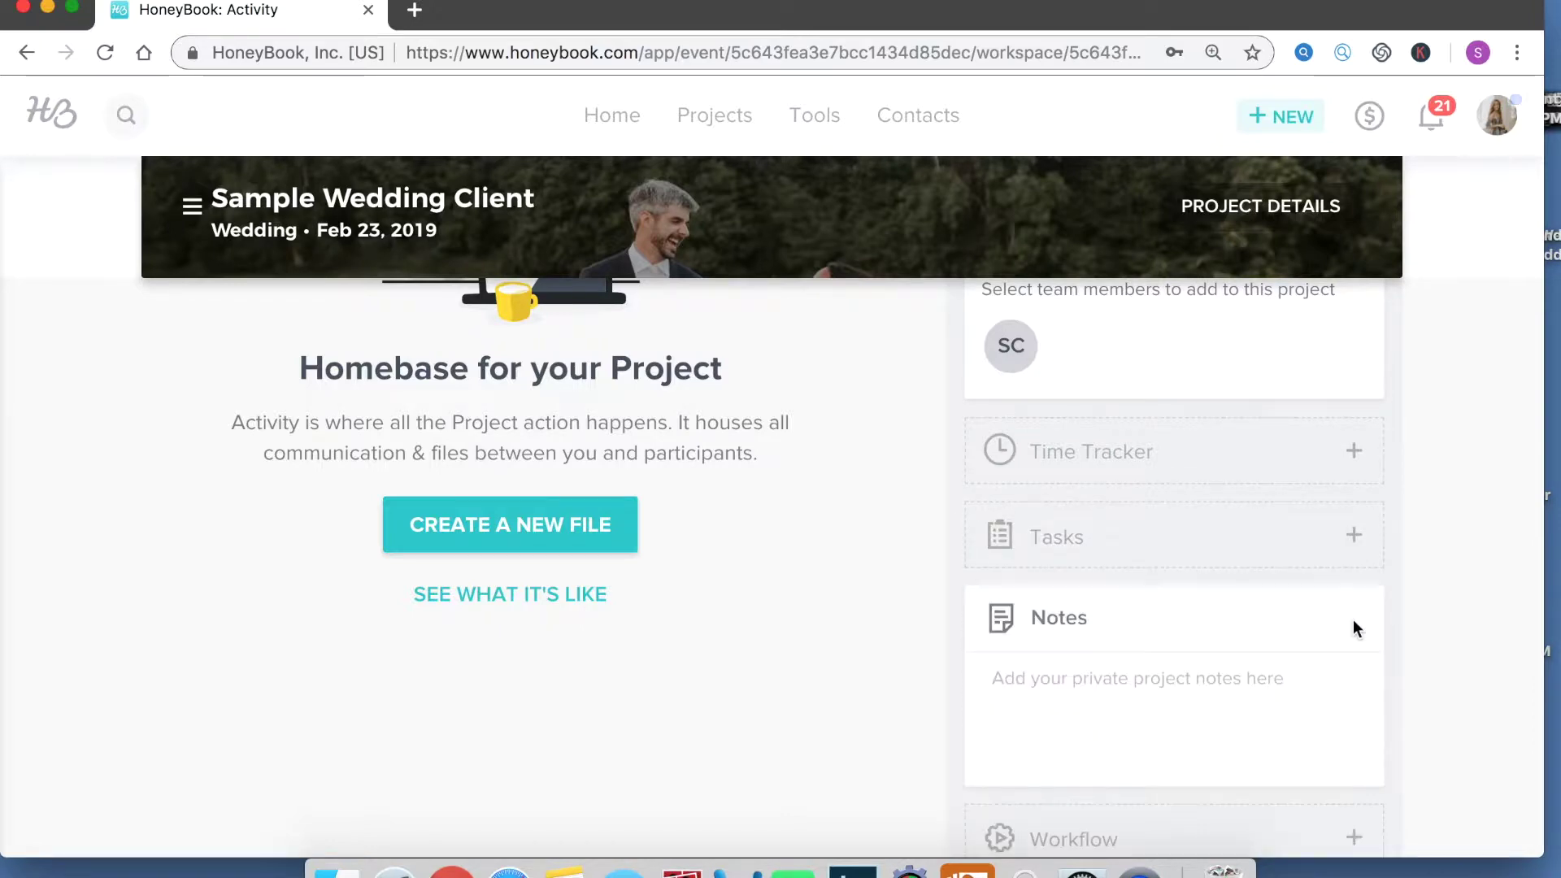
pyautogui.scroll(-2, 1225, 696)
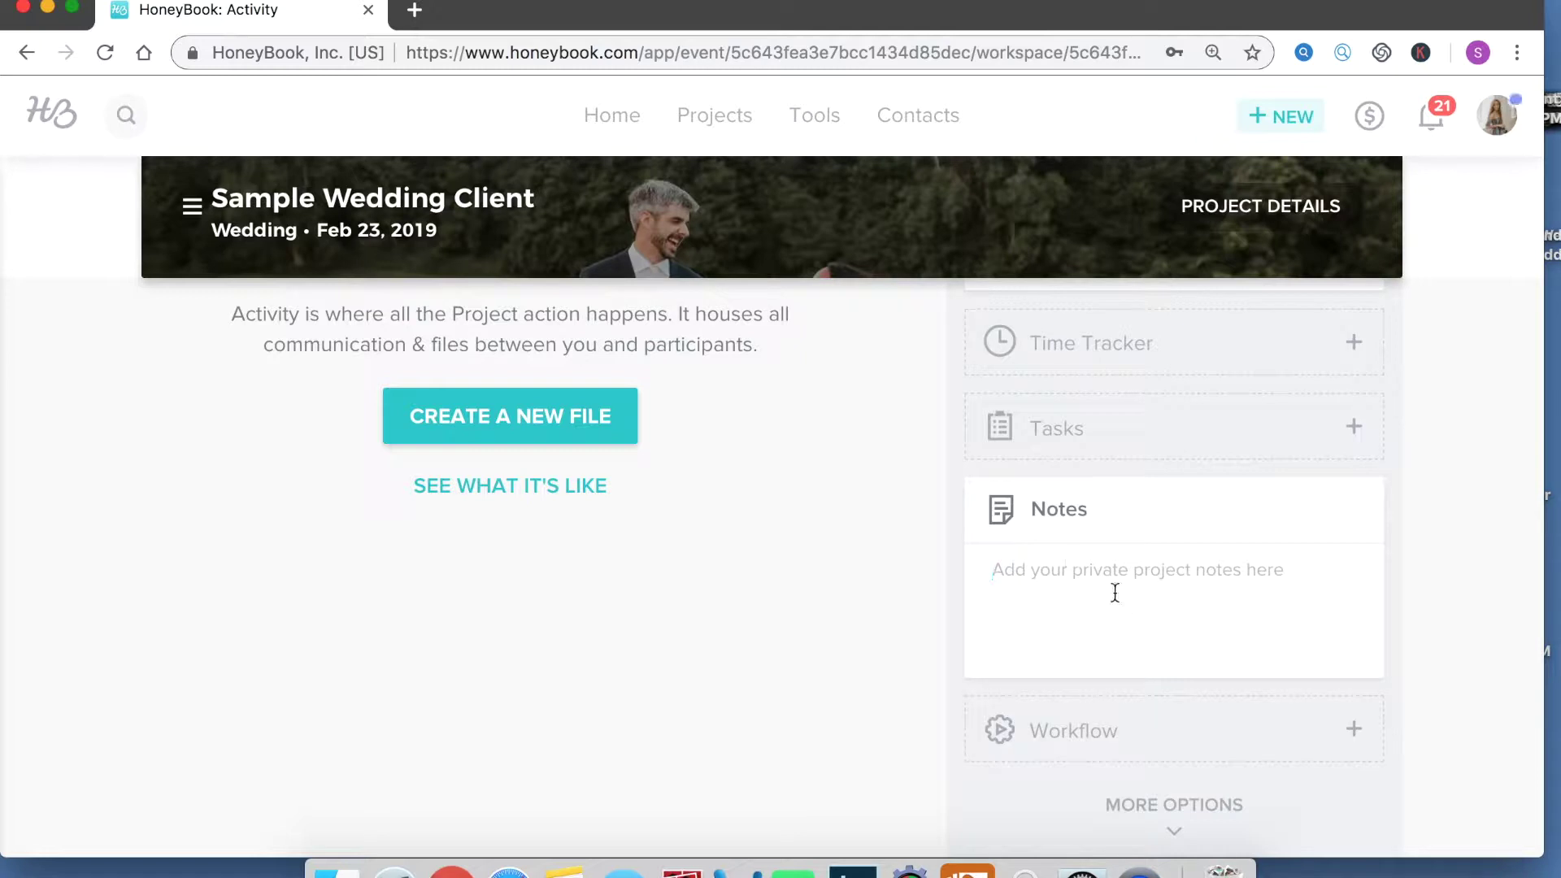
pyautogui.scroll(-1, 1111, 586)
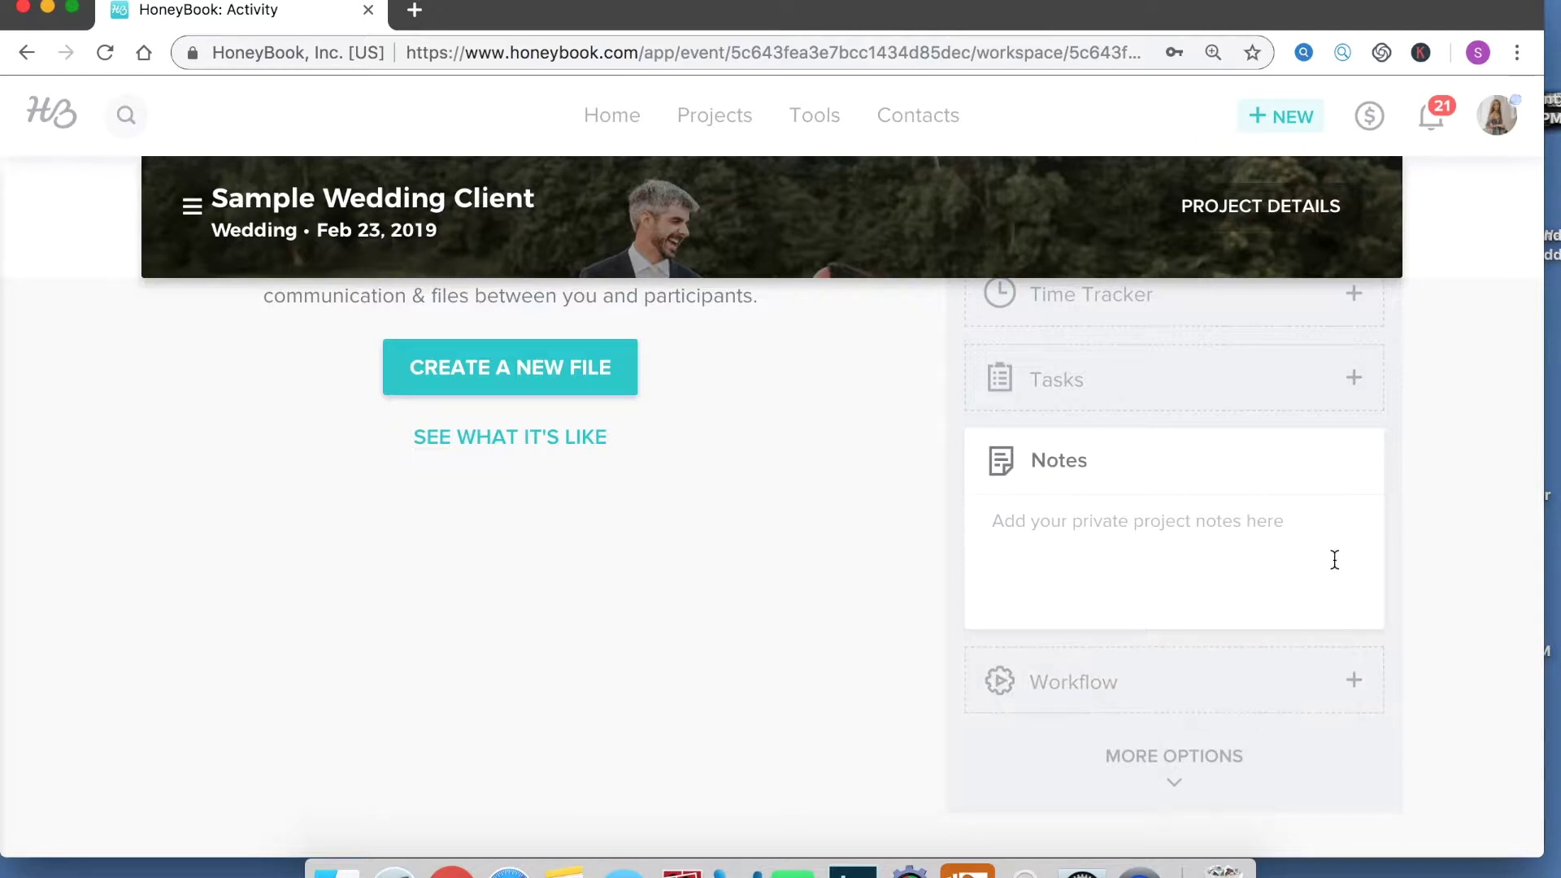
# - Try adding a workflow to the project and confirm the participants-required warning
pyautogui.click(1169, 690)
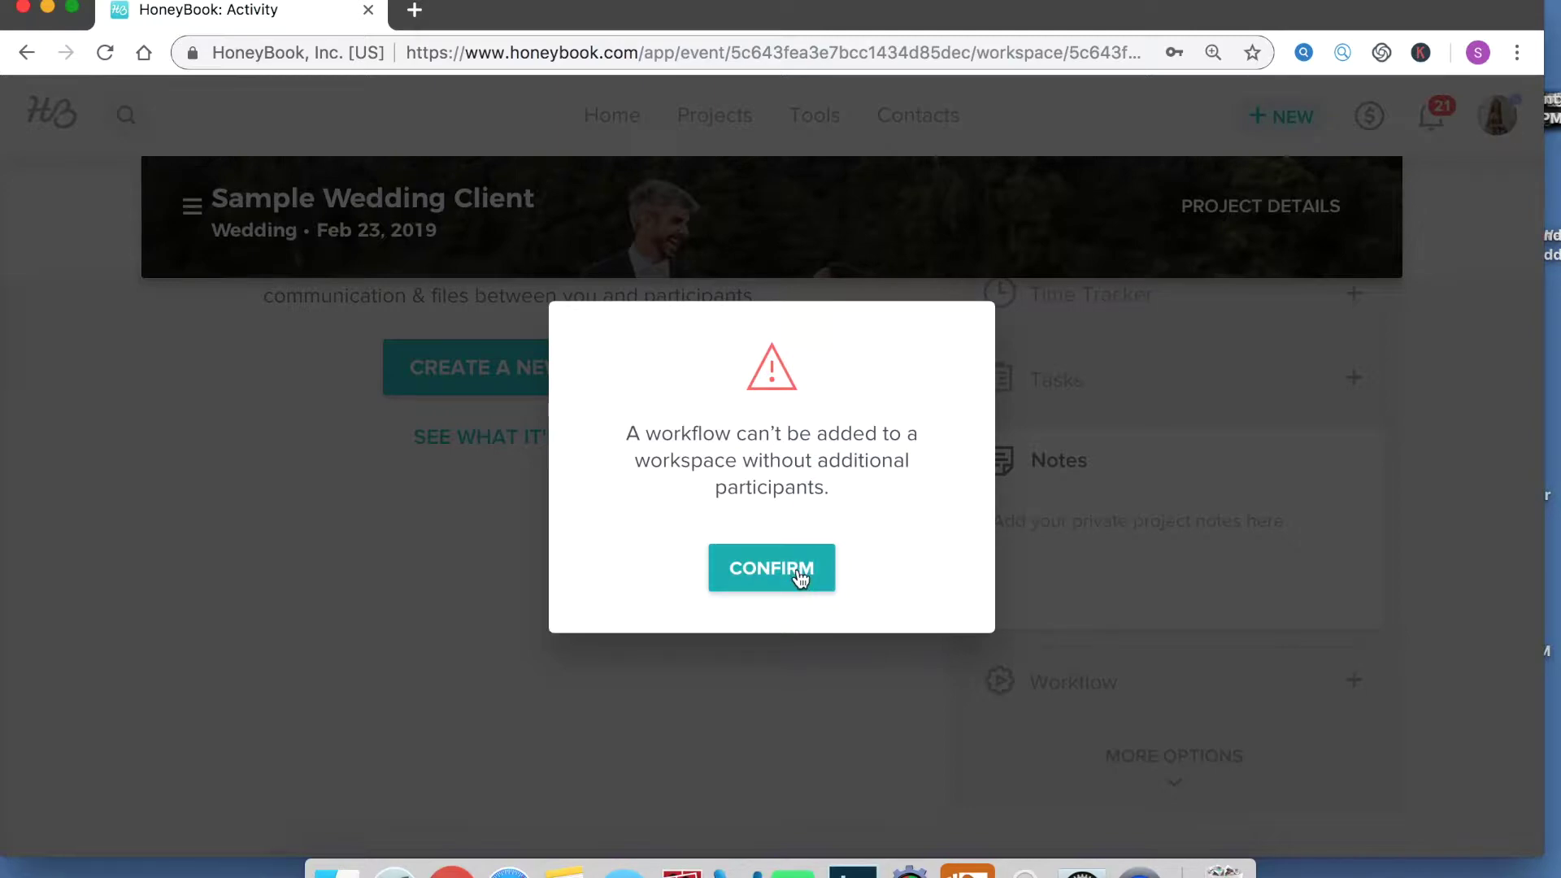
pyautogui.click(716, 576)
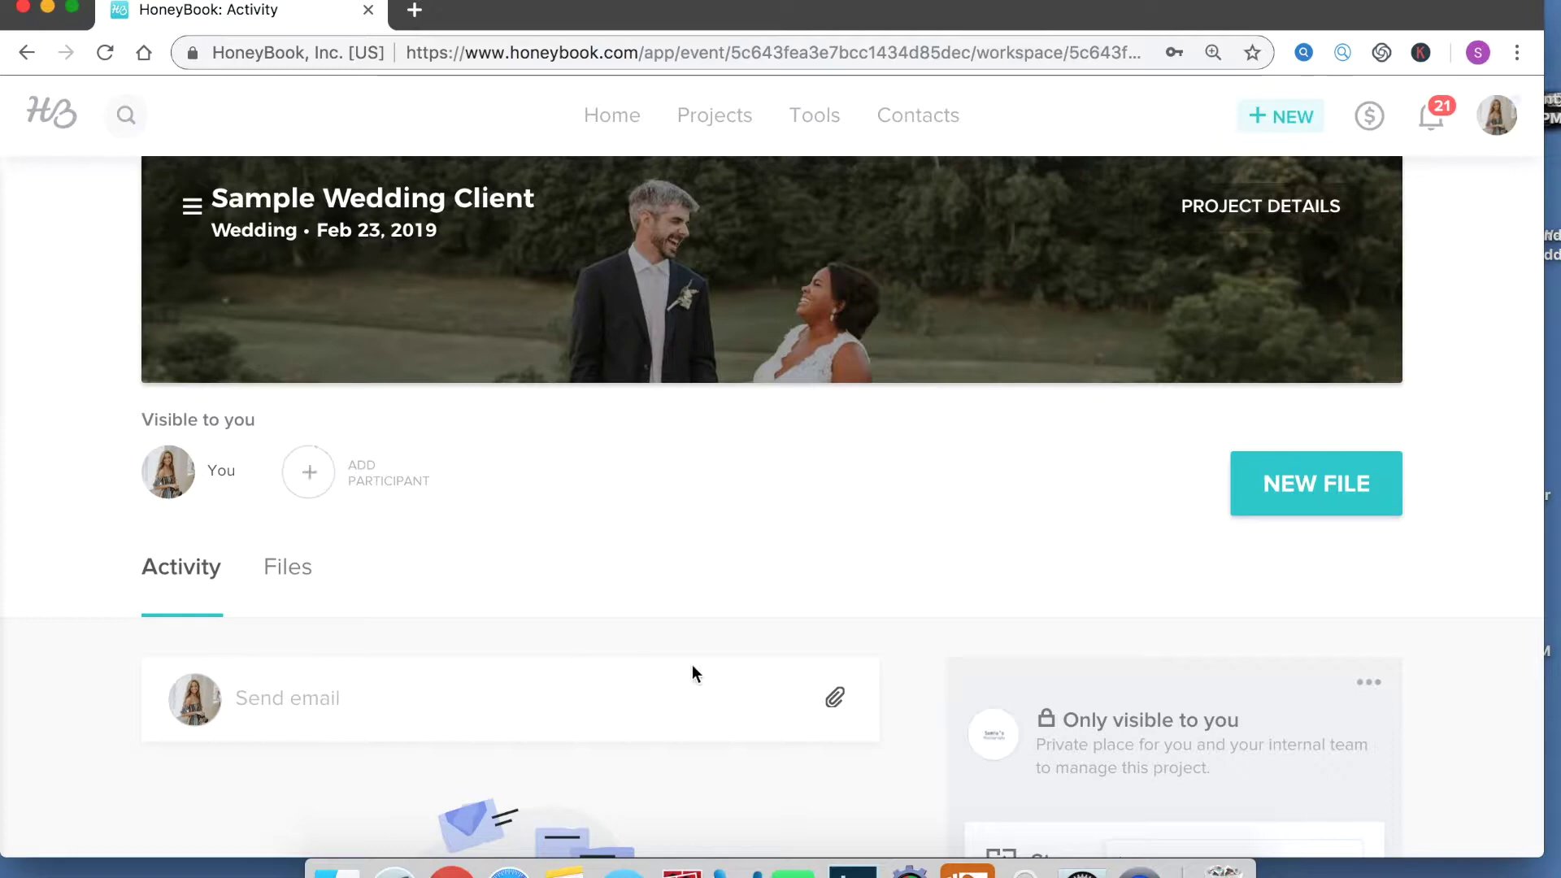
pyautogui.scroll(-10, 692, 673)
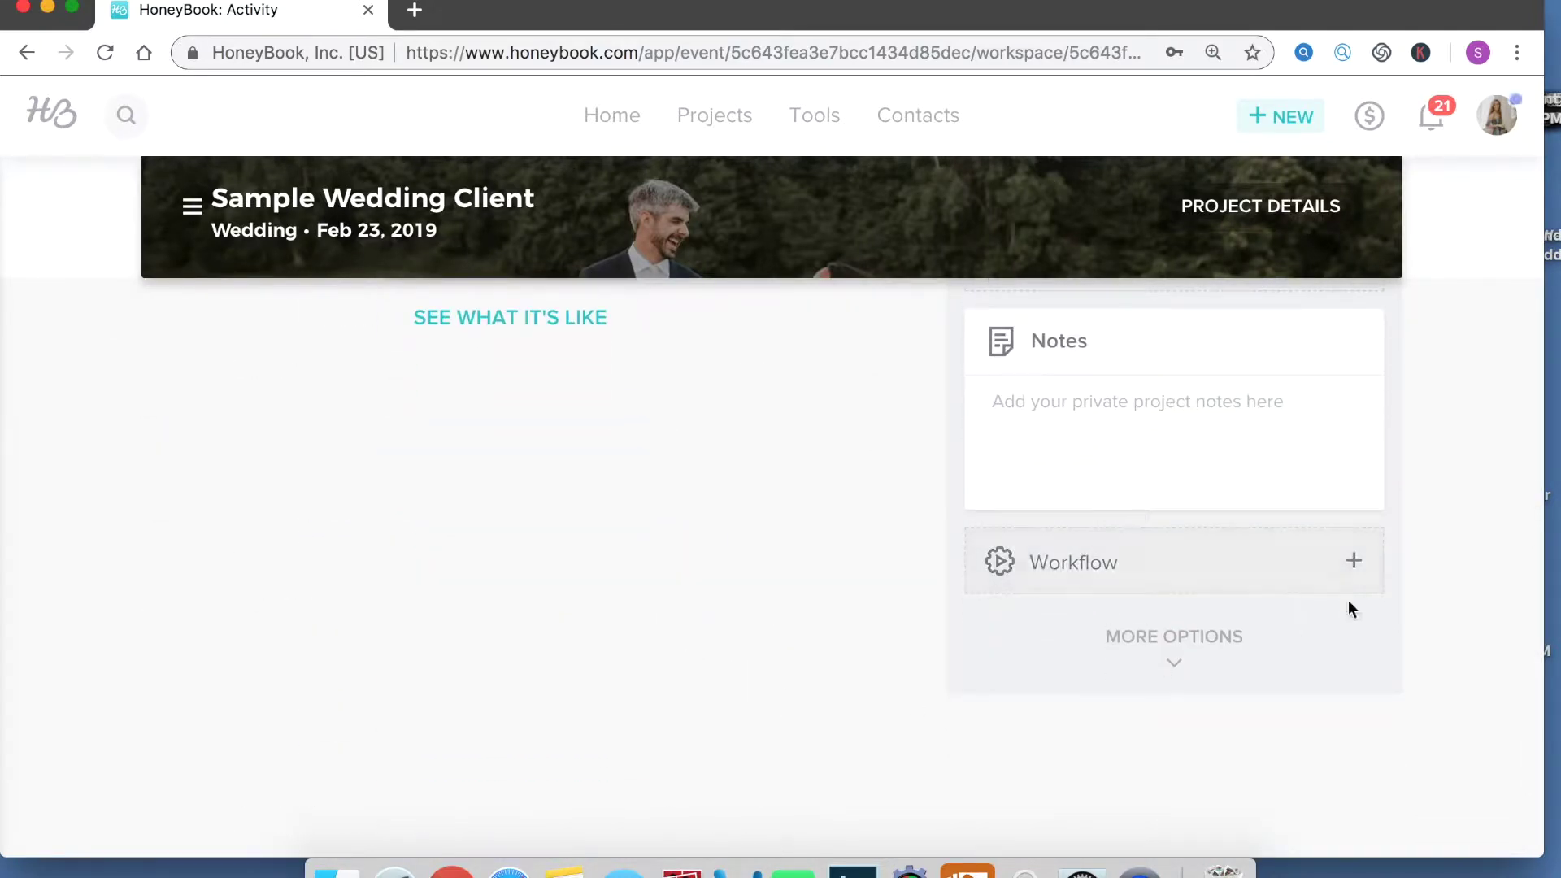
pyautogui.scroll(10, 1233, 638)
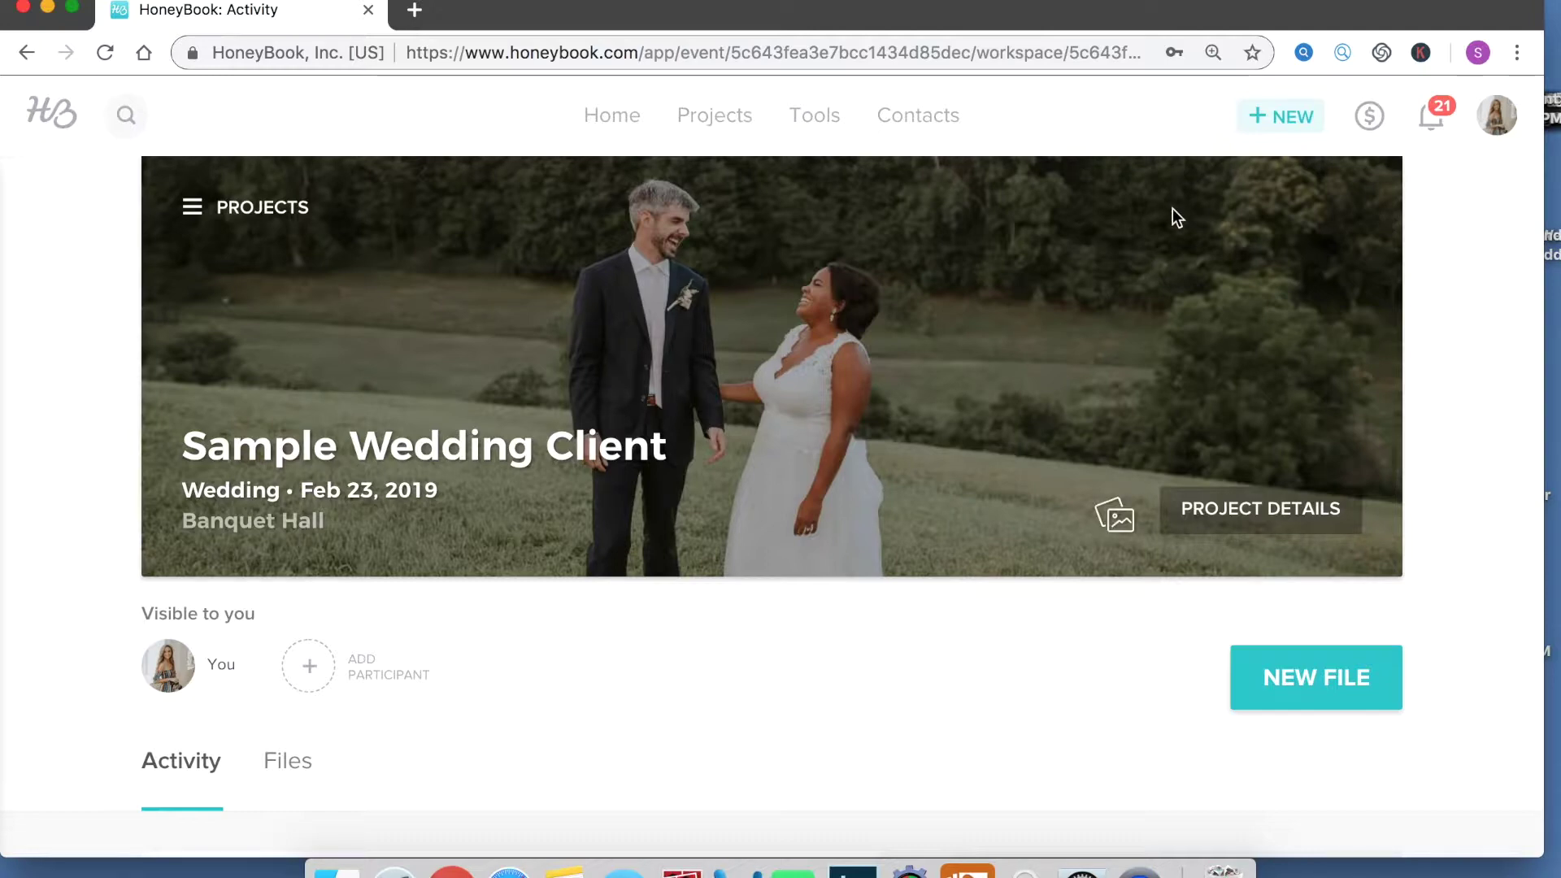
pyautogui.moveTo(803, 118)
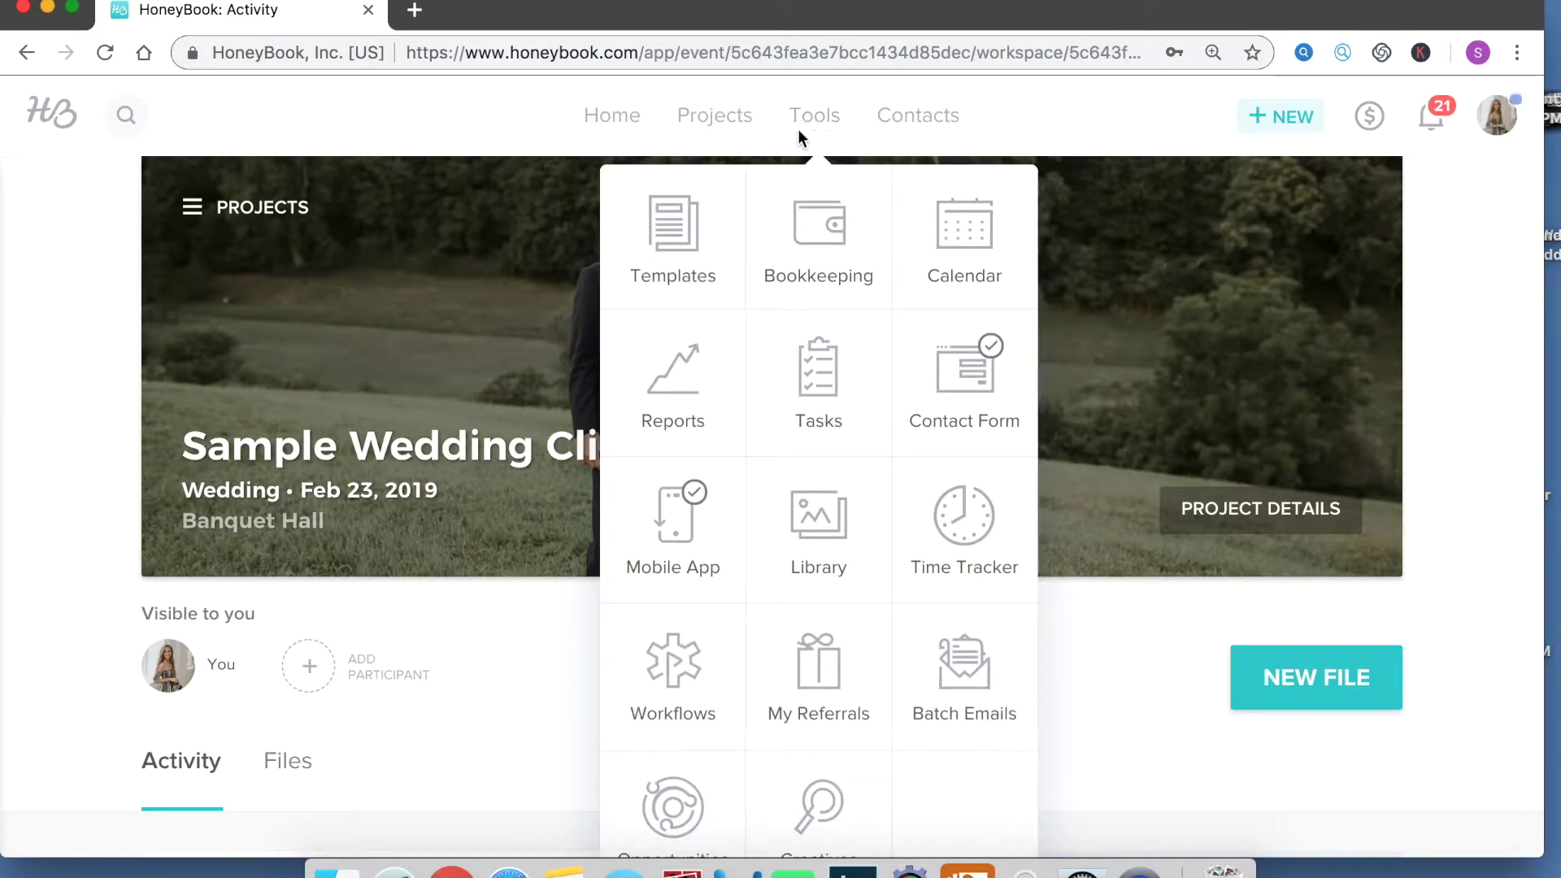
# - Open the Templates library and its Contact Form templates
pyautogui.click(687, 240)
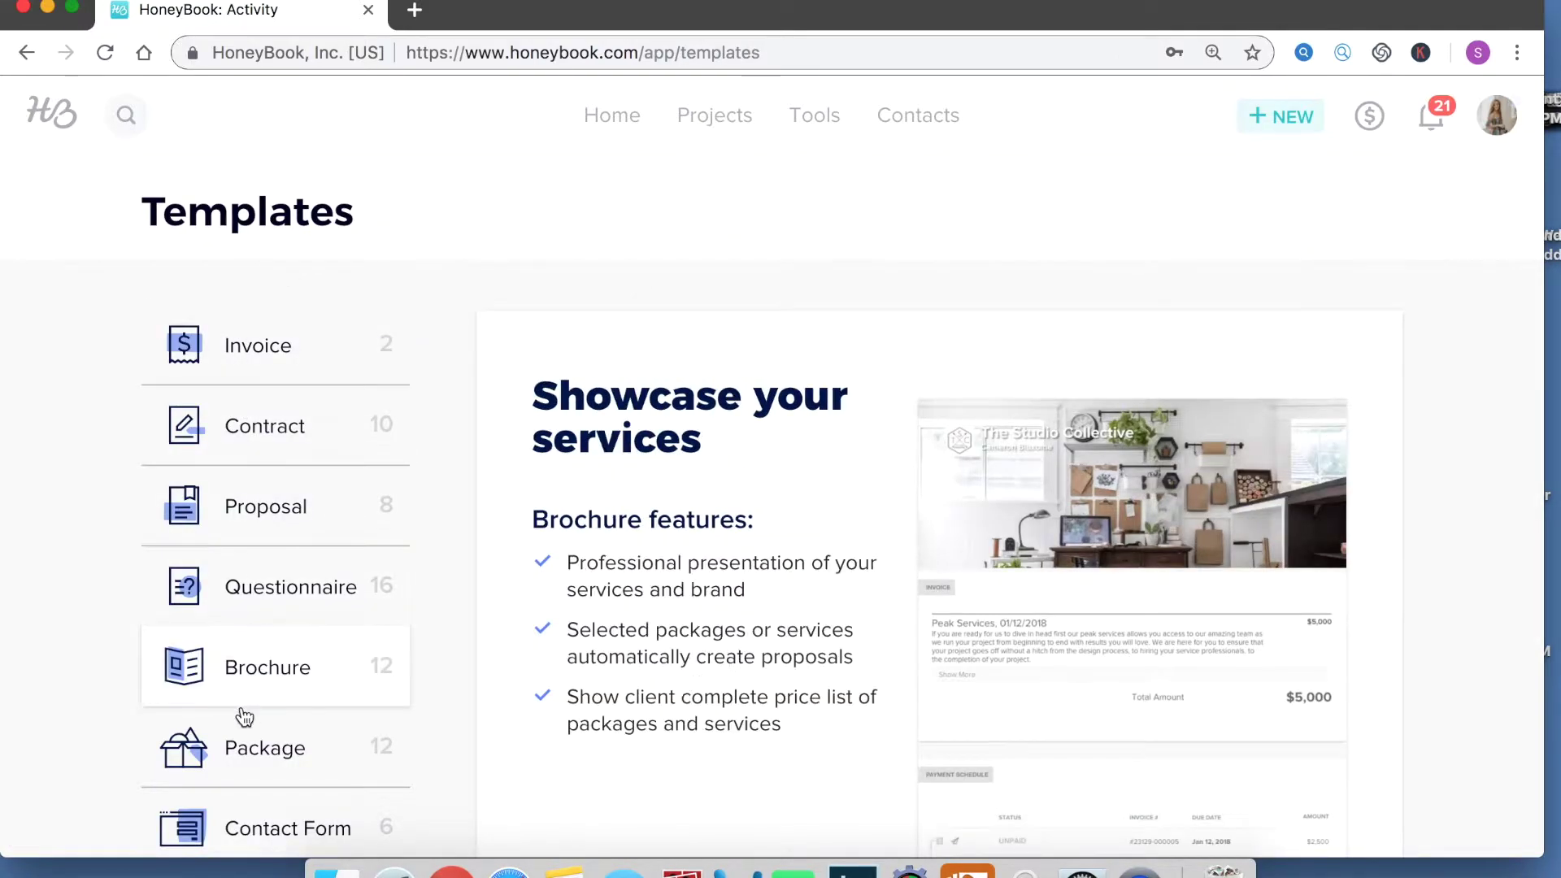
pyautogui.scroll(-3, 164, 645)
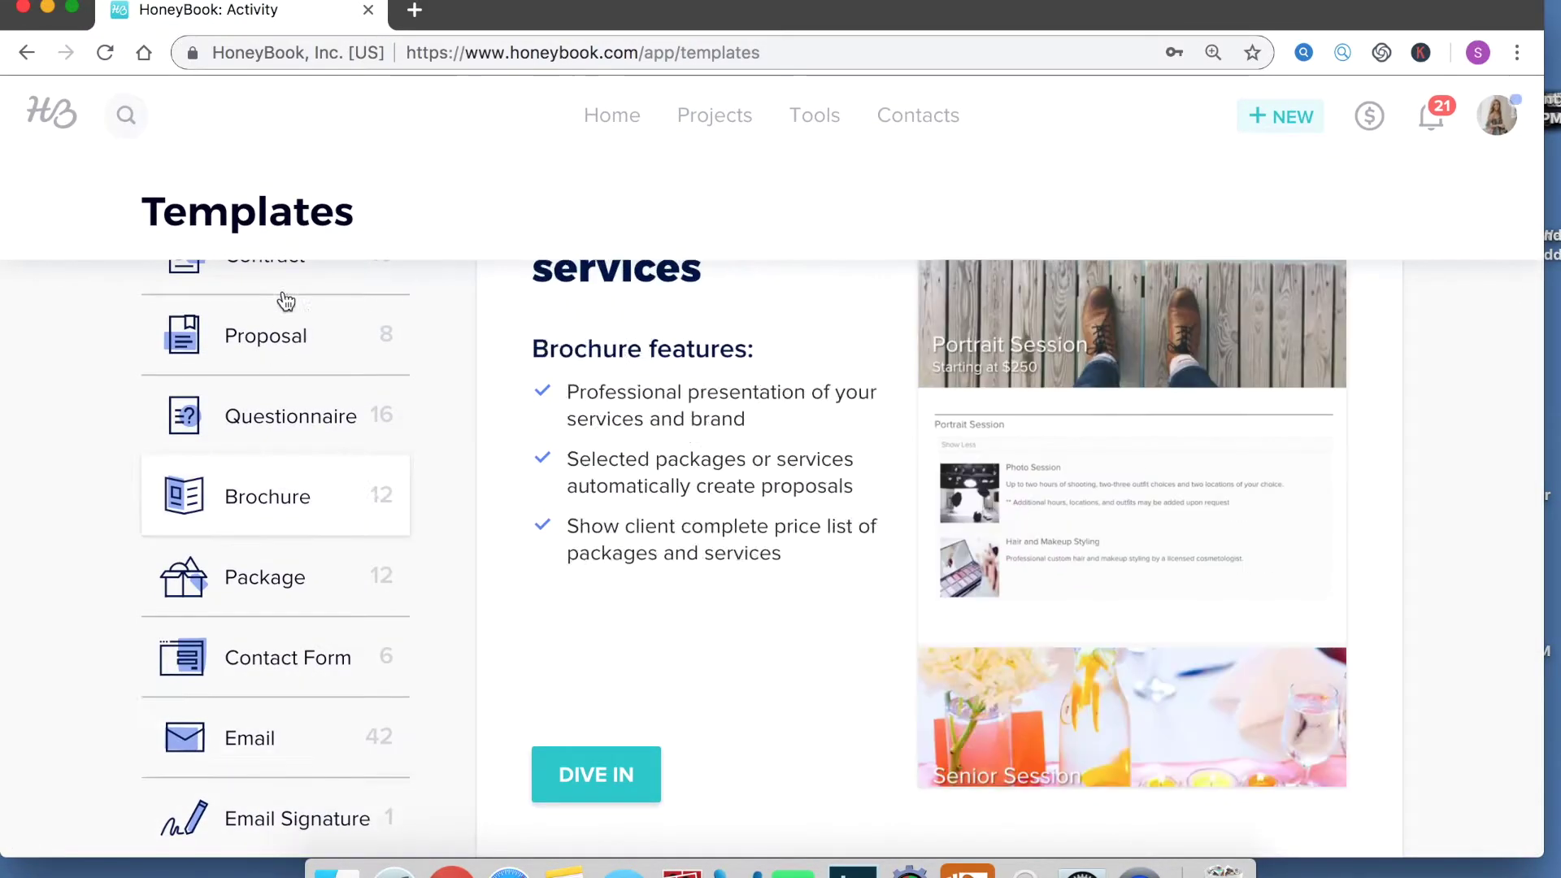
pyautogui.scroll(3, 286, 297)
pyautogui.scroll(-2, 471, 289)
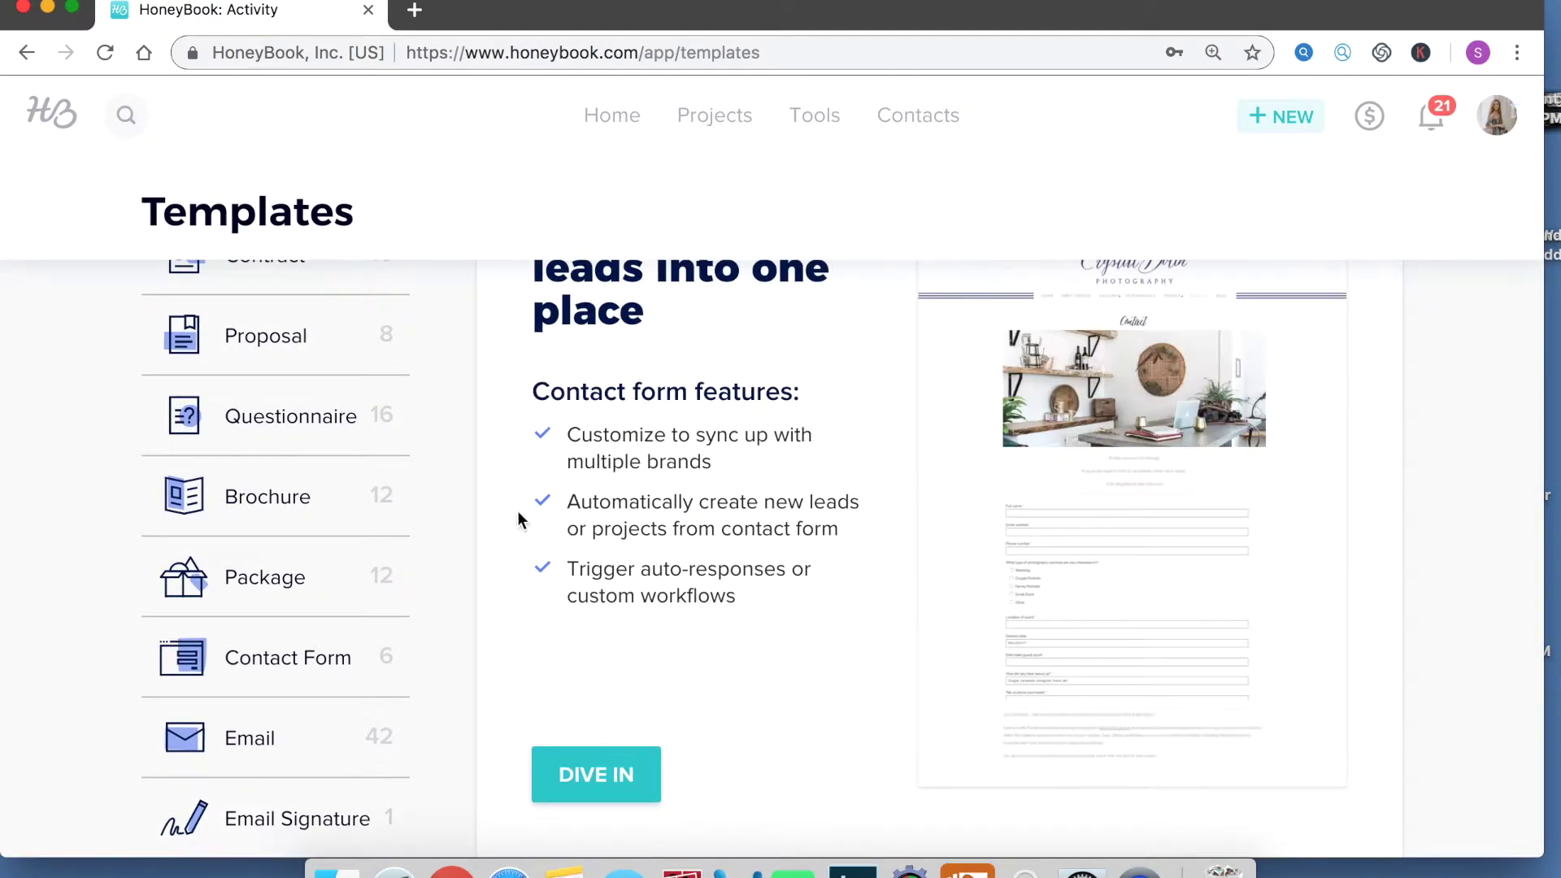
pyautogui.scroll(2, 474, 487)
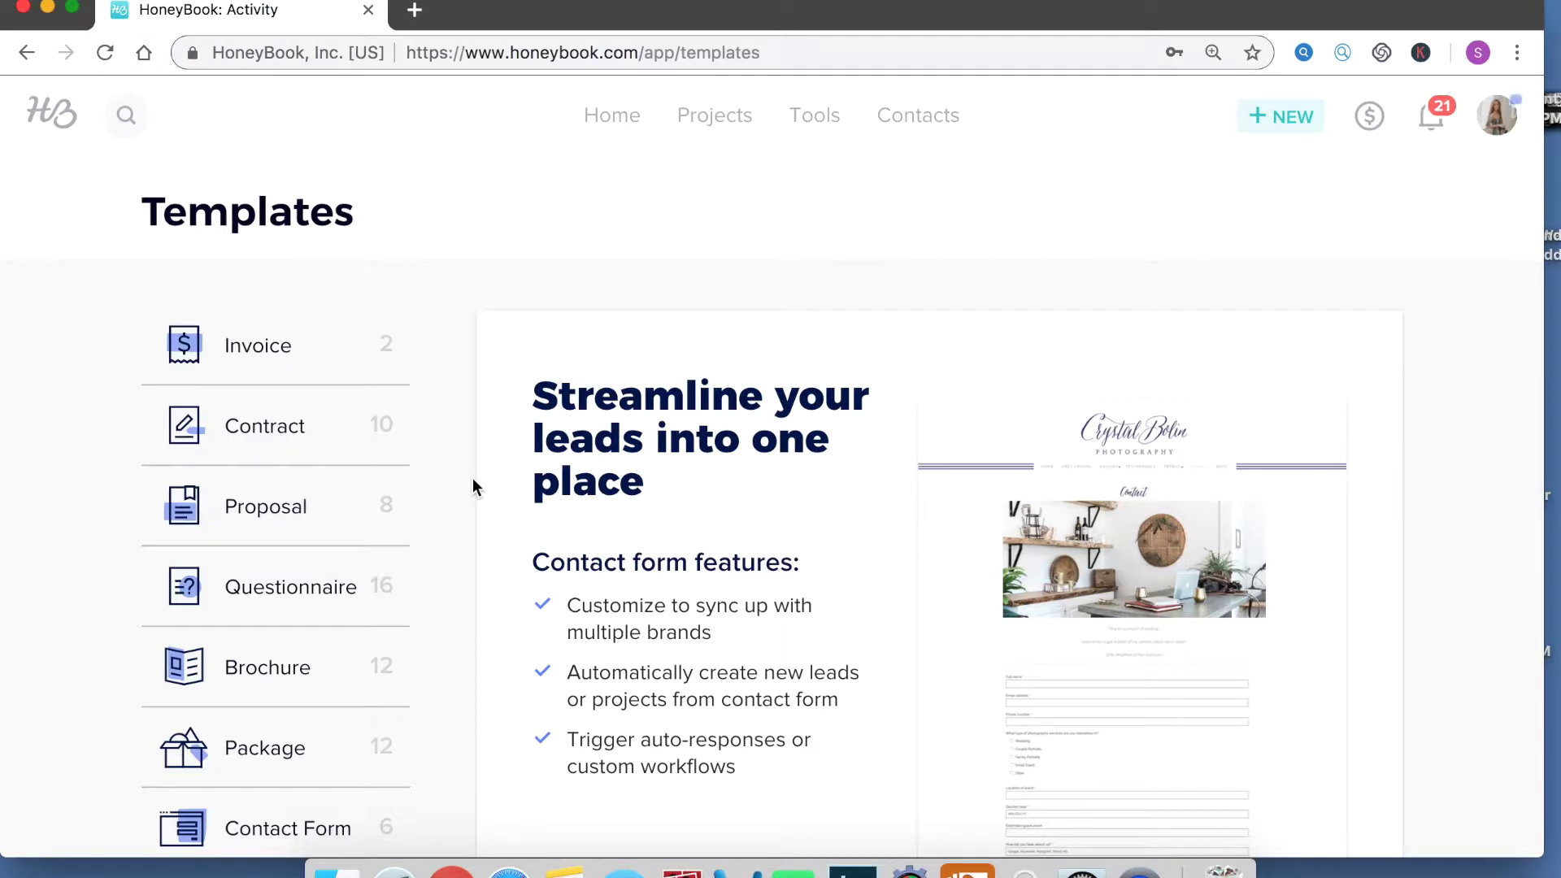
pyautogui.scroll(-1, 472, 478)
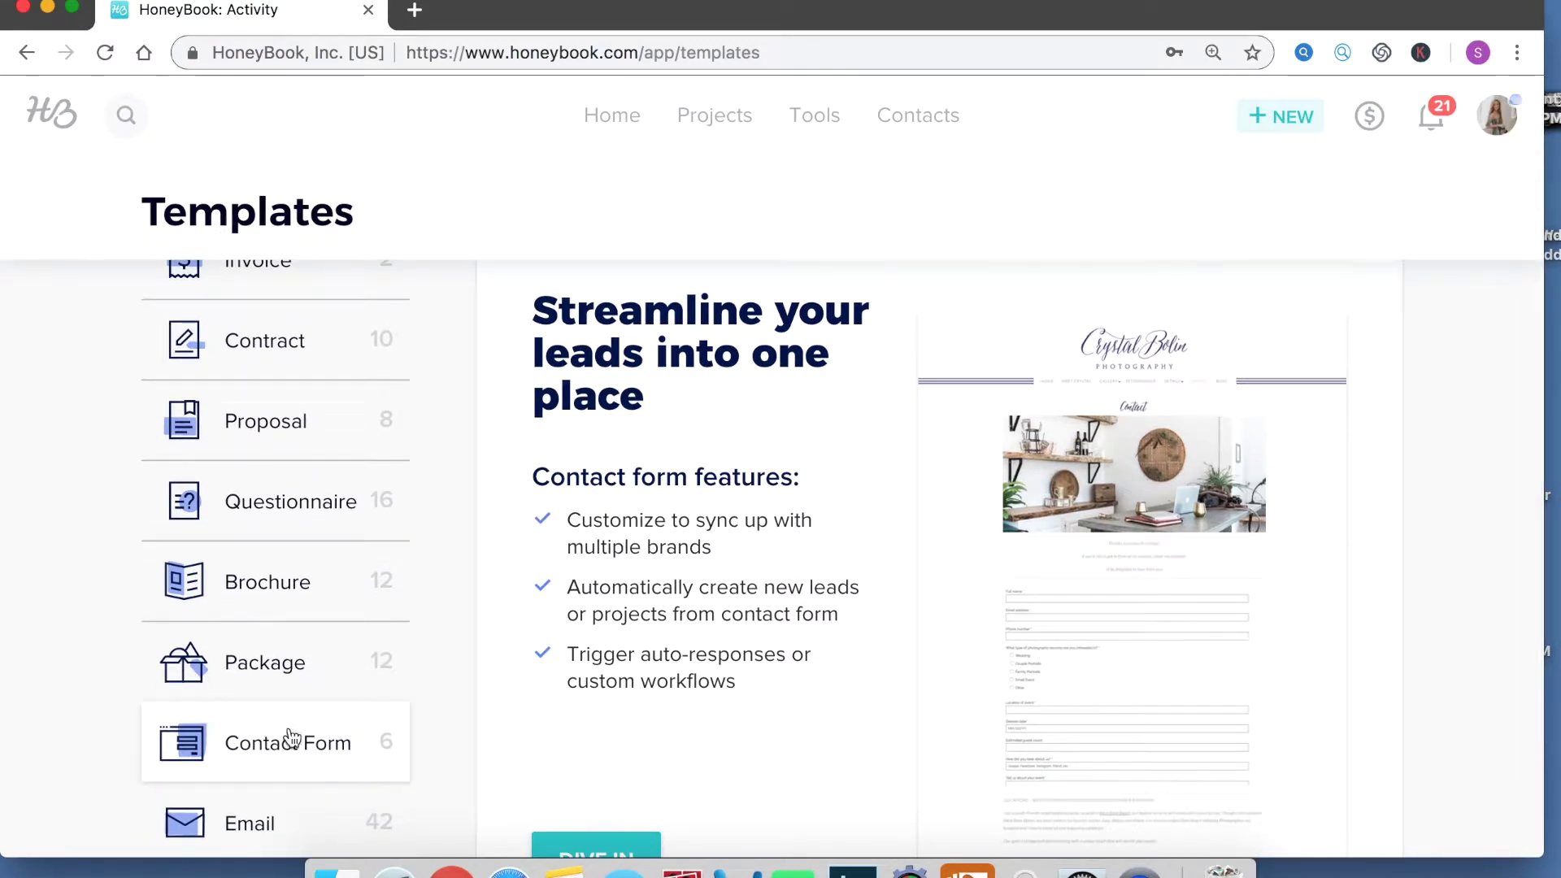
pyautogui.click(292, 740)
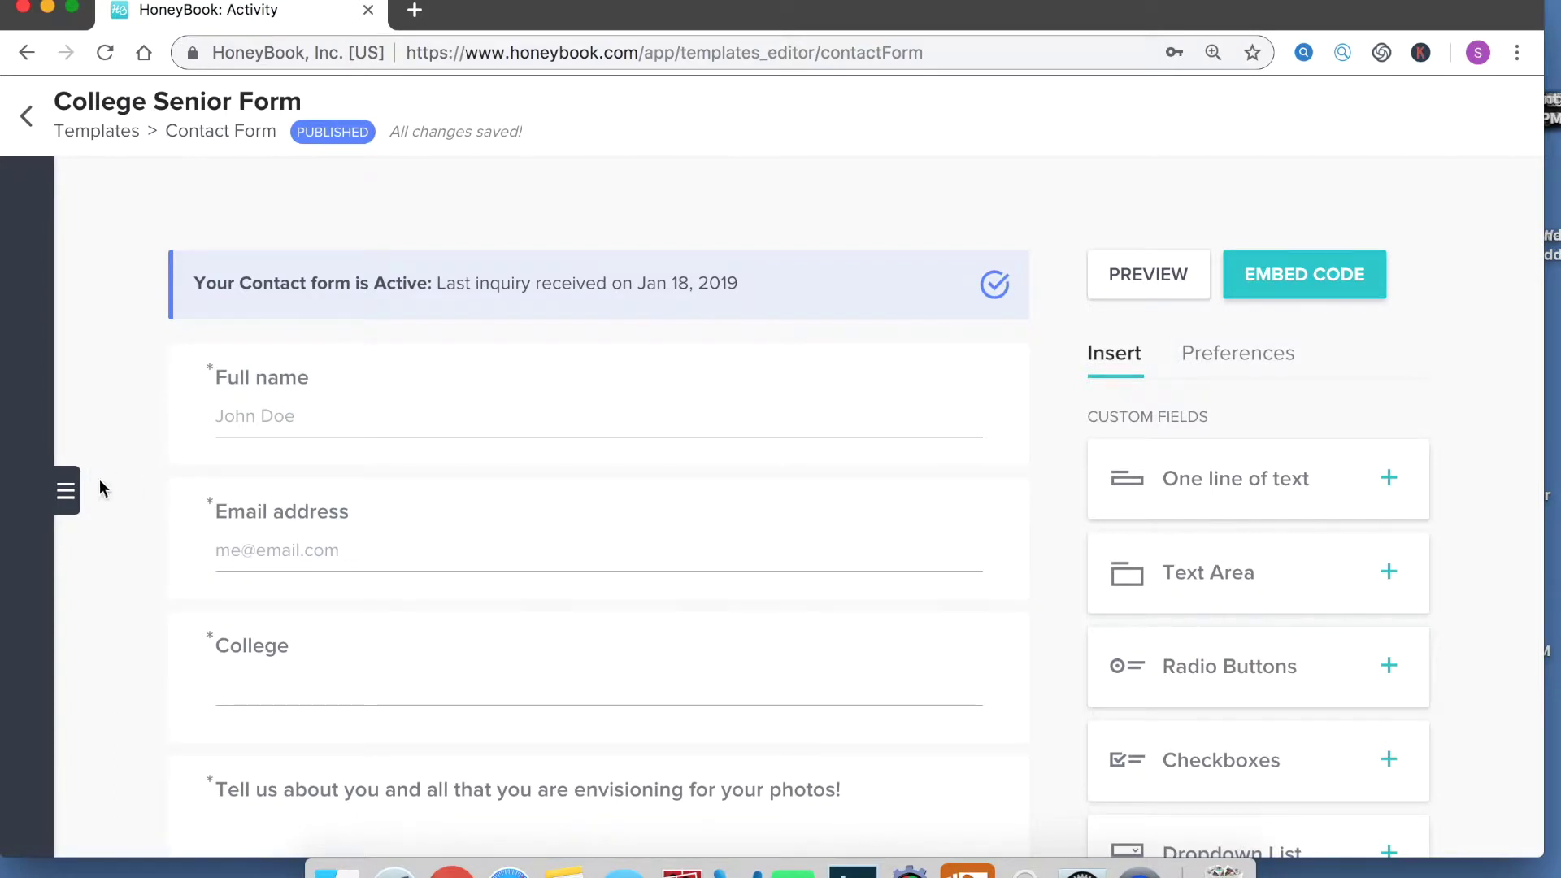
# - Open the Wedding Inquiry contact form, then start a new Untitled contact form
pyautogui.click(67, 491)
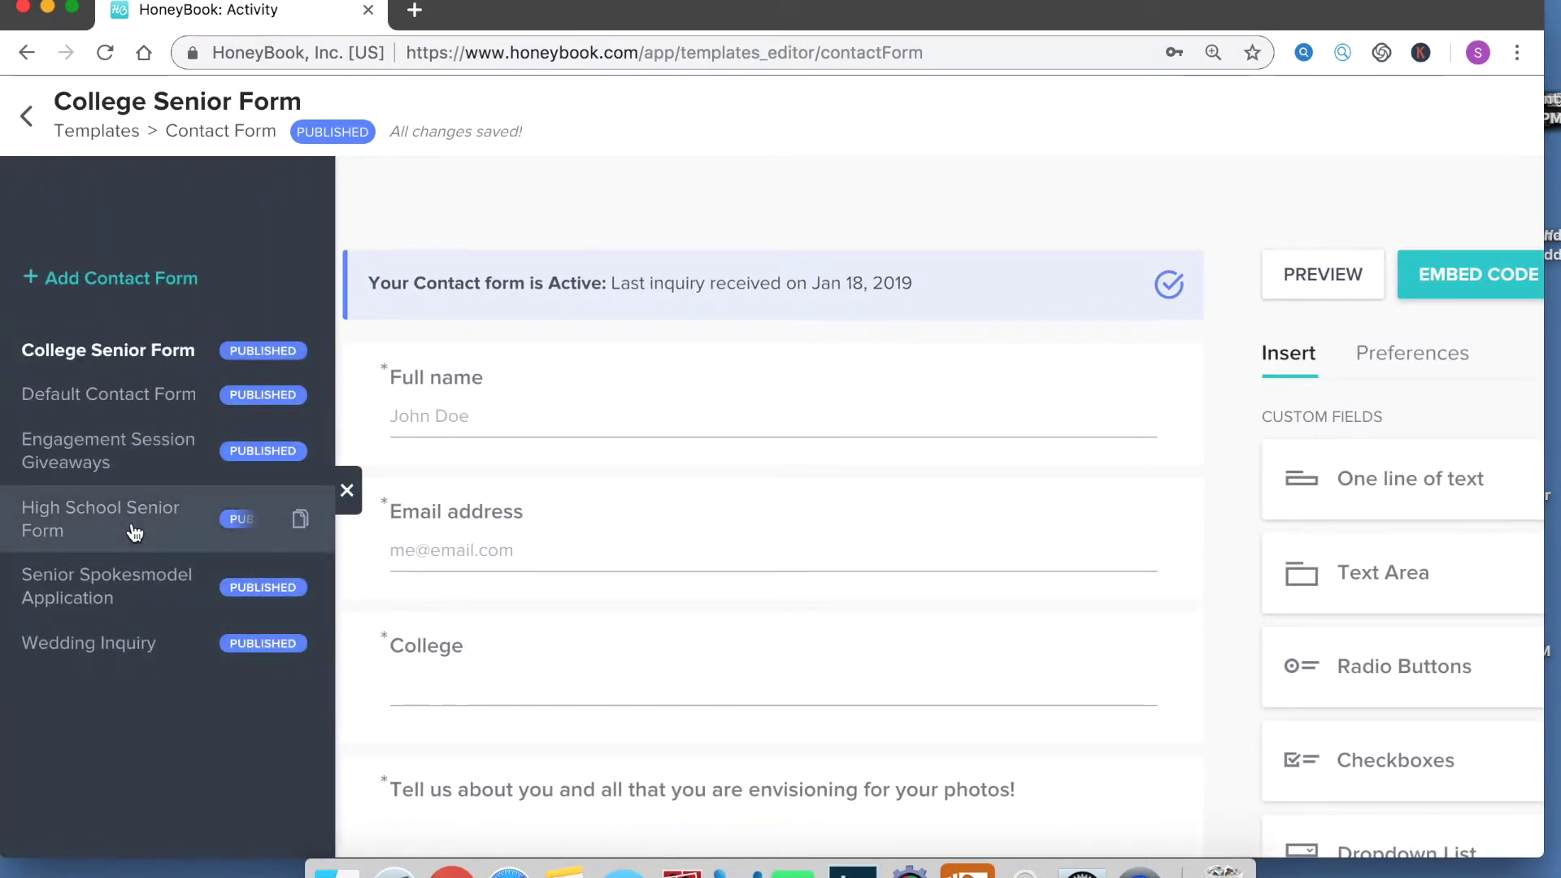
pyautogui.click(116, 647)
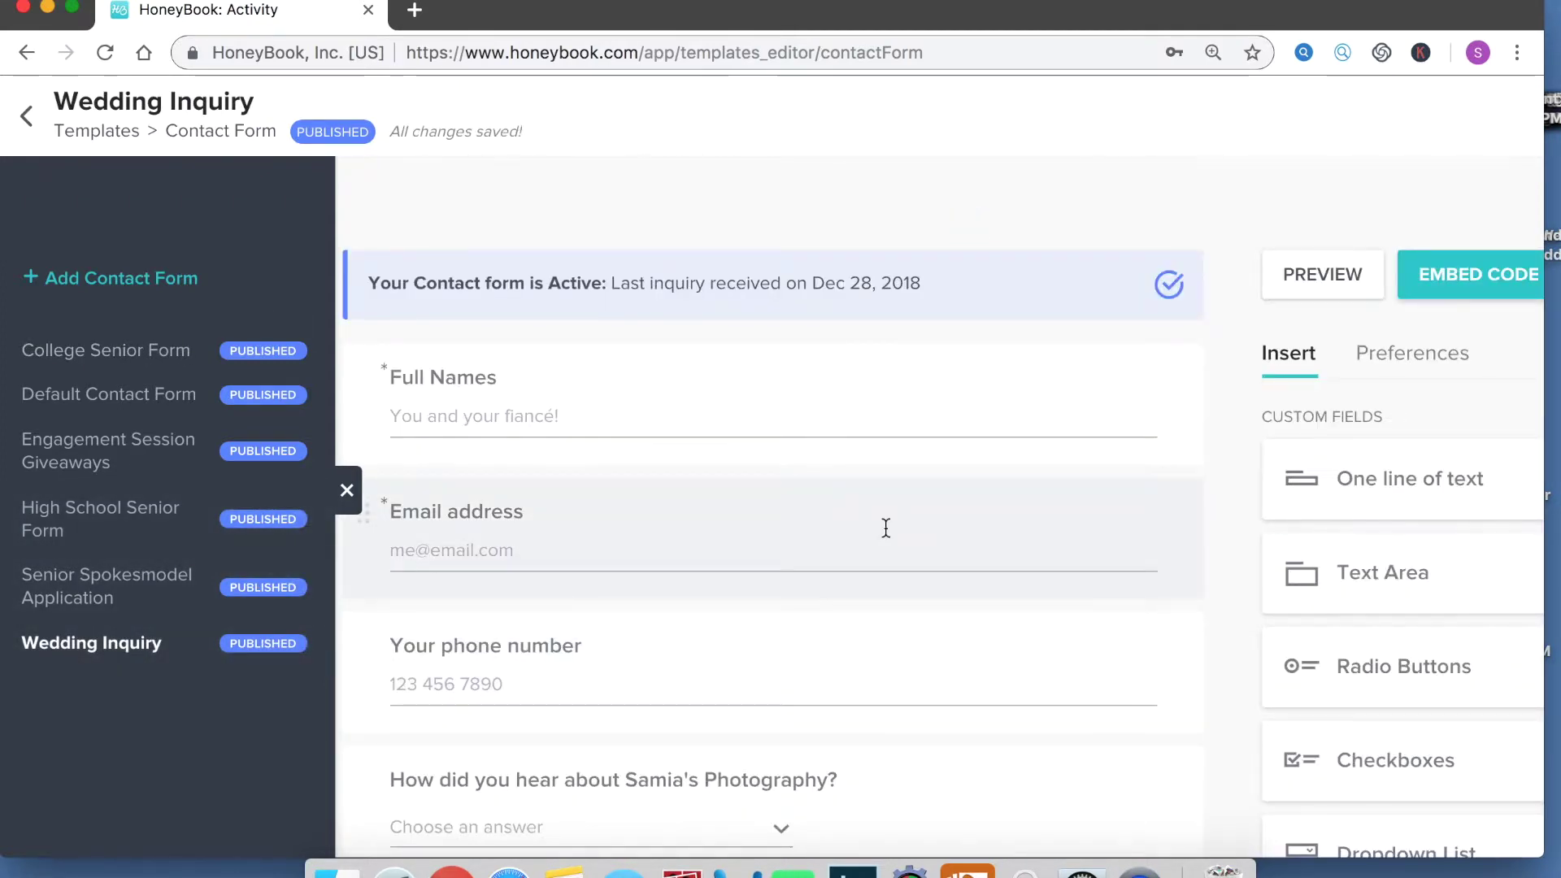
pyautogui.click(154, 279)
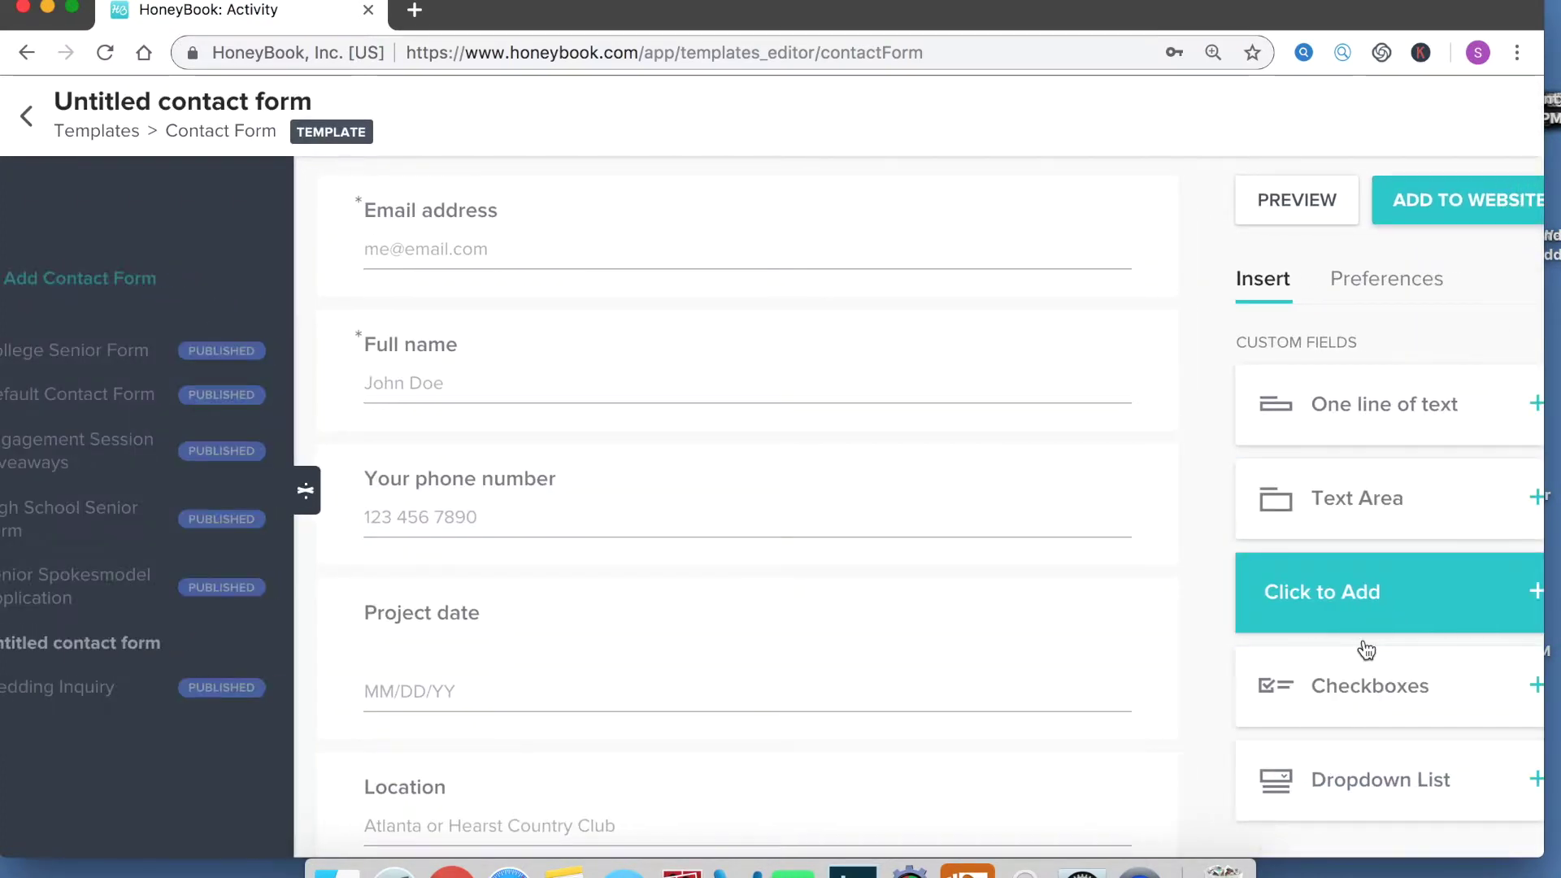
# - Add a required Radio Buttons question to the new contact form
pyautogui.click(1398, 606)
pyautogui.scroll(15, 1398, 598)
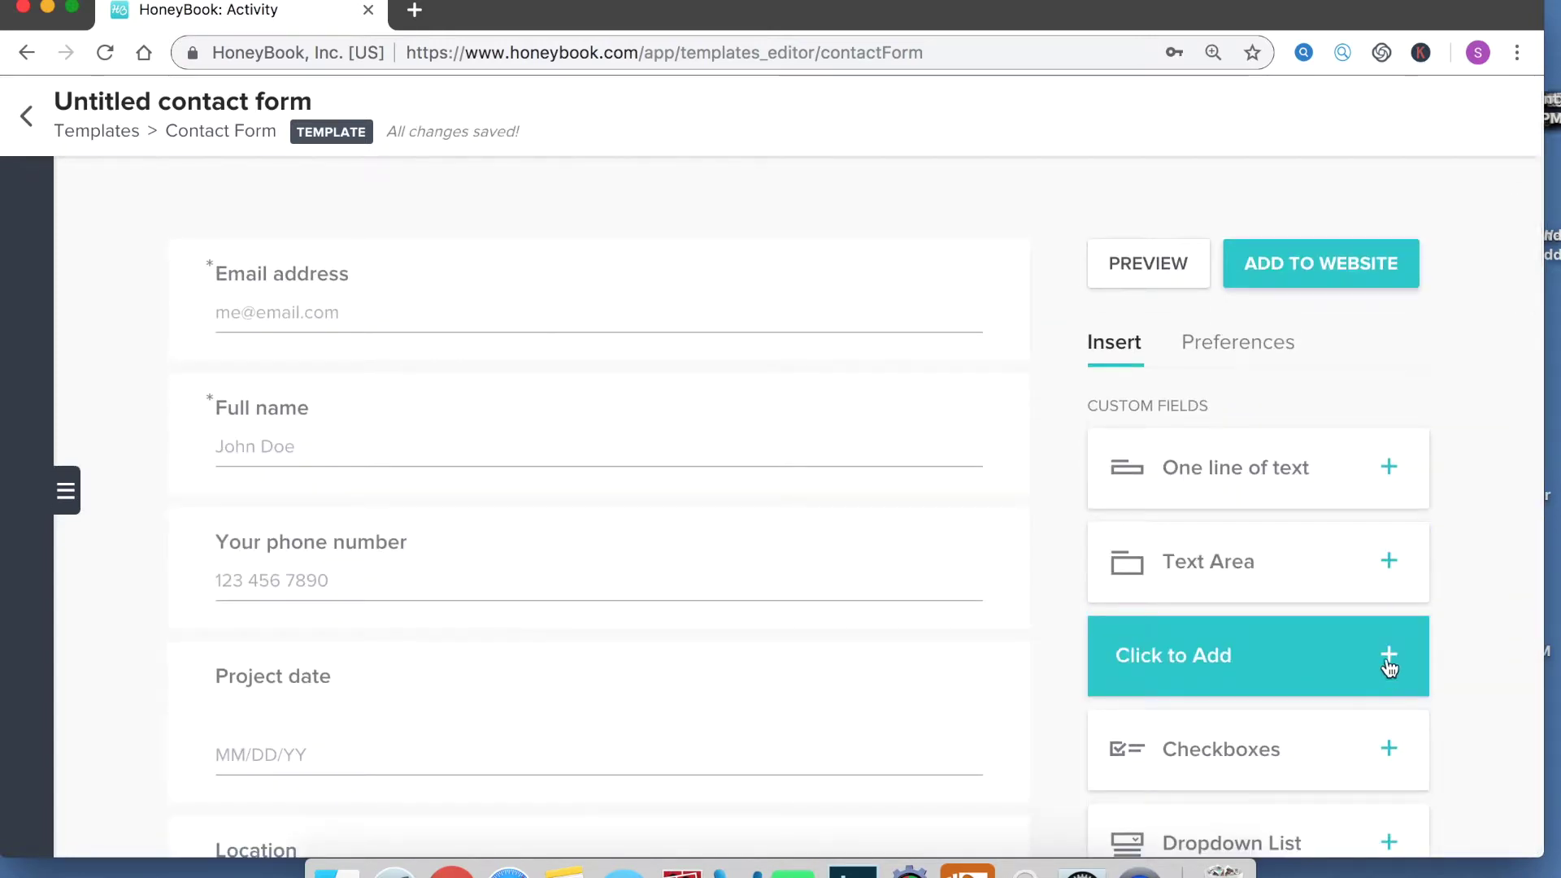
pyautogui.click(1388, 664)
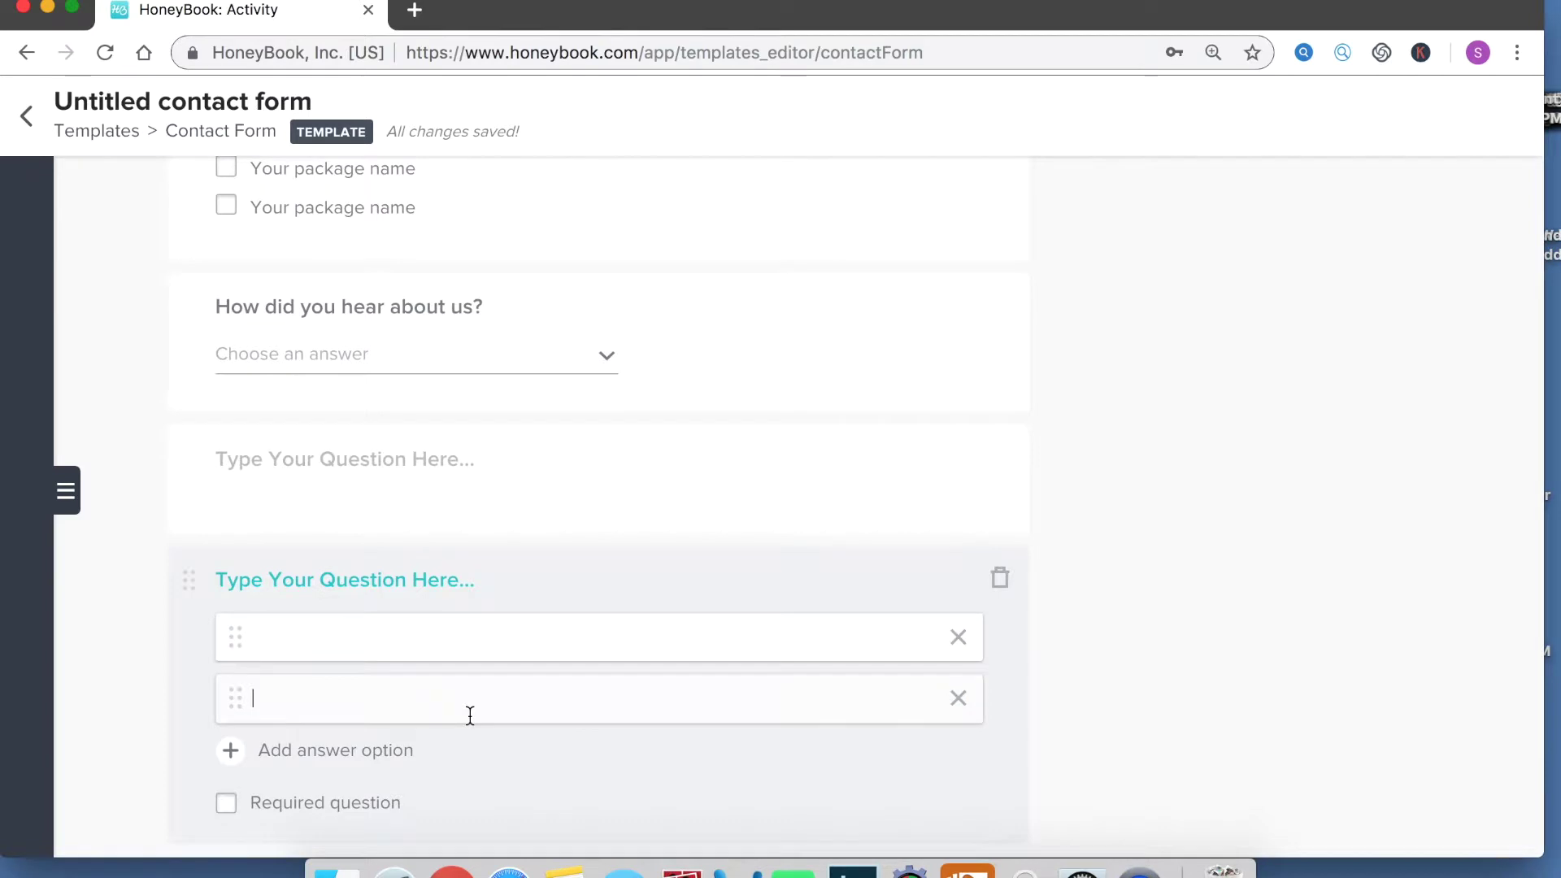
pyautogui.click(227, 805)
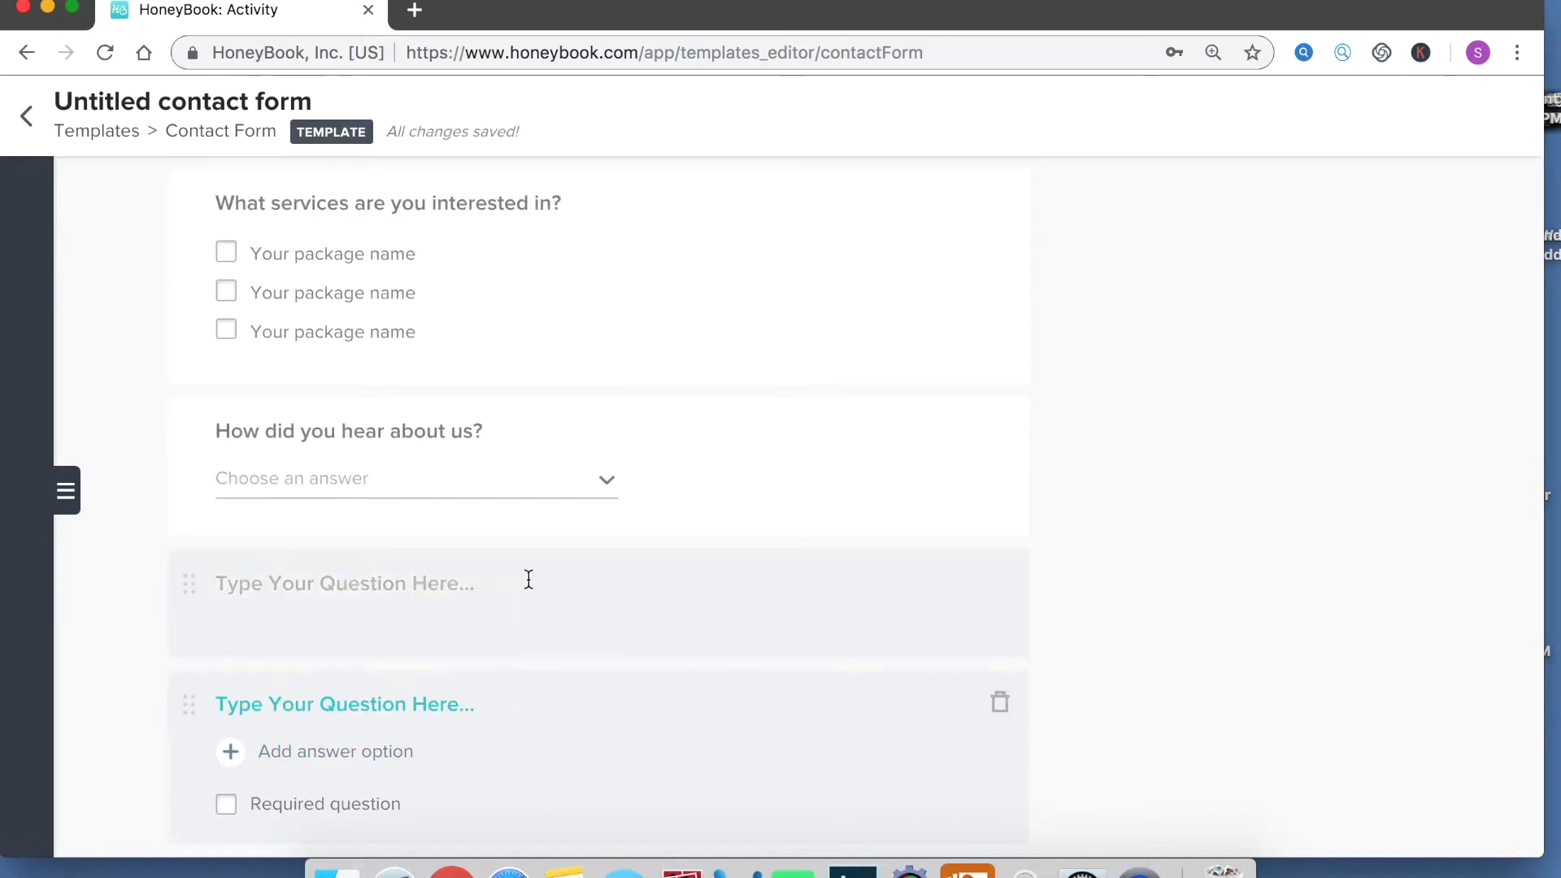
# - Show the form's Preferences: Arvo font, inquiry recipient and HoneyBook Spam Protection
pyautogui.scroll(15, 526, 579)
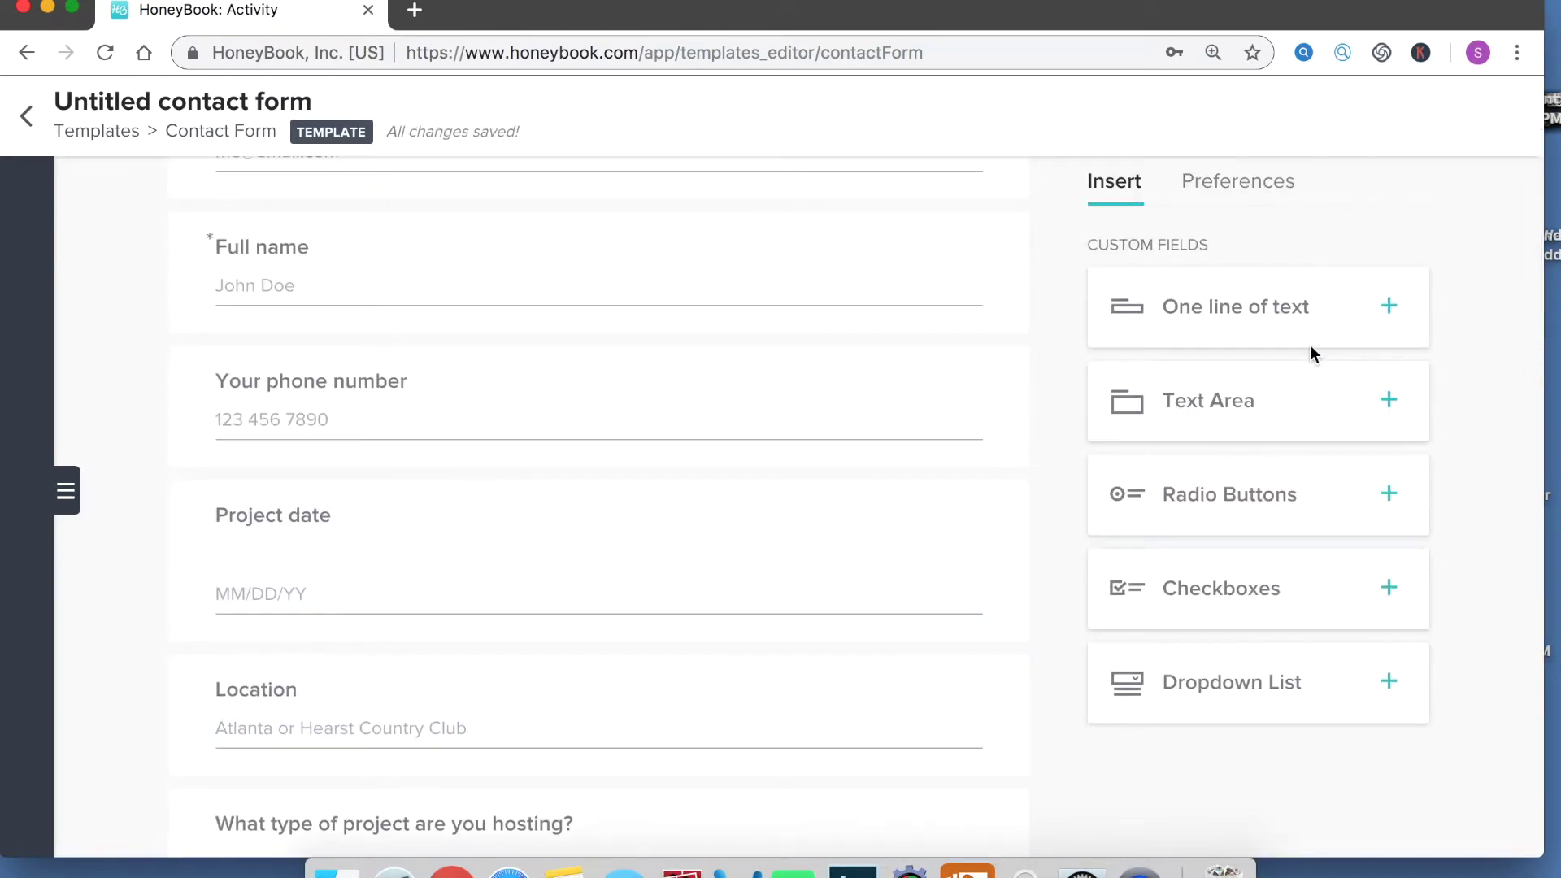
pyautogui.scroll(2, 1268, 334)
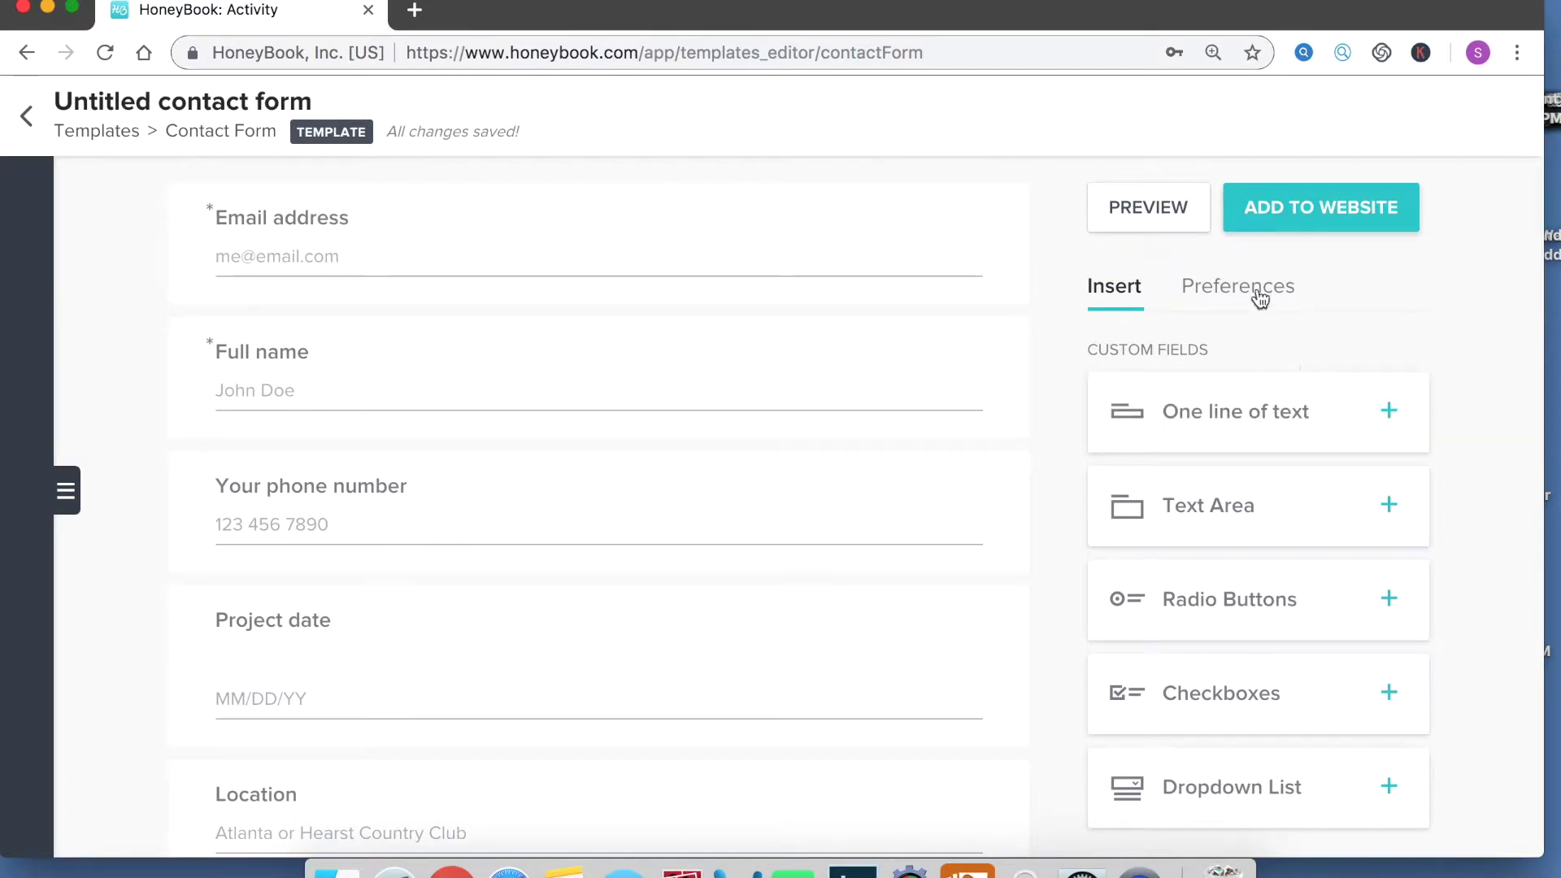
pyautogui.click(1258, 296)
pyautogui.scroll(-5, 1209, 514)
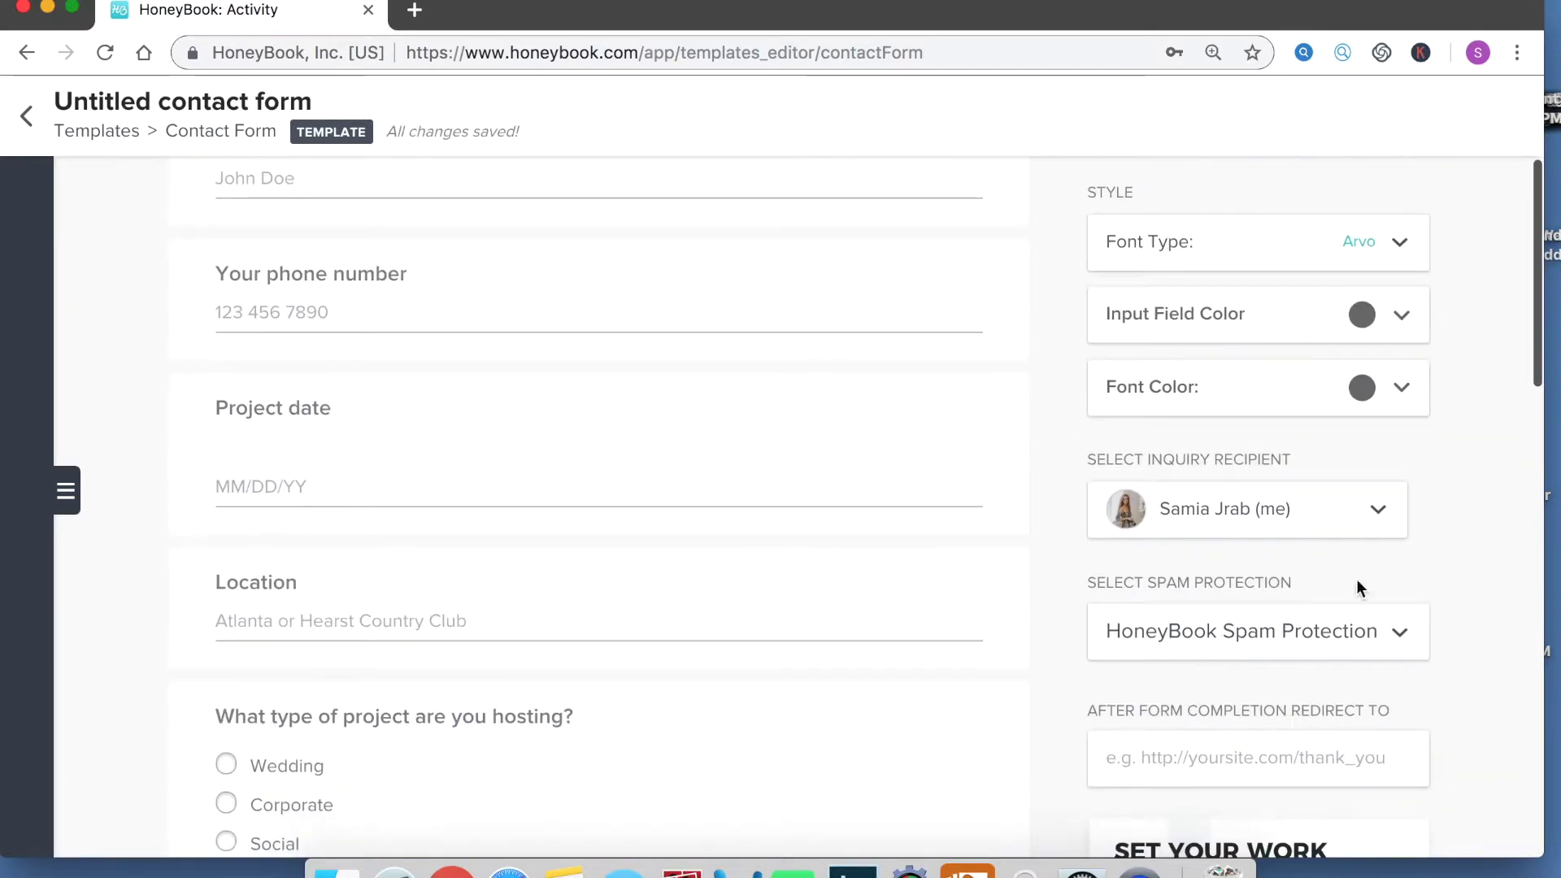
pyautogui.scroll(3, 1218, 657)
pyautogui.scroll(2, 1218, 657)
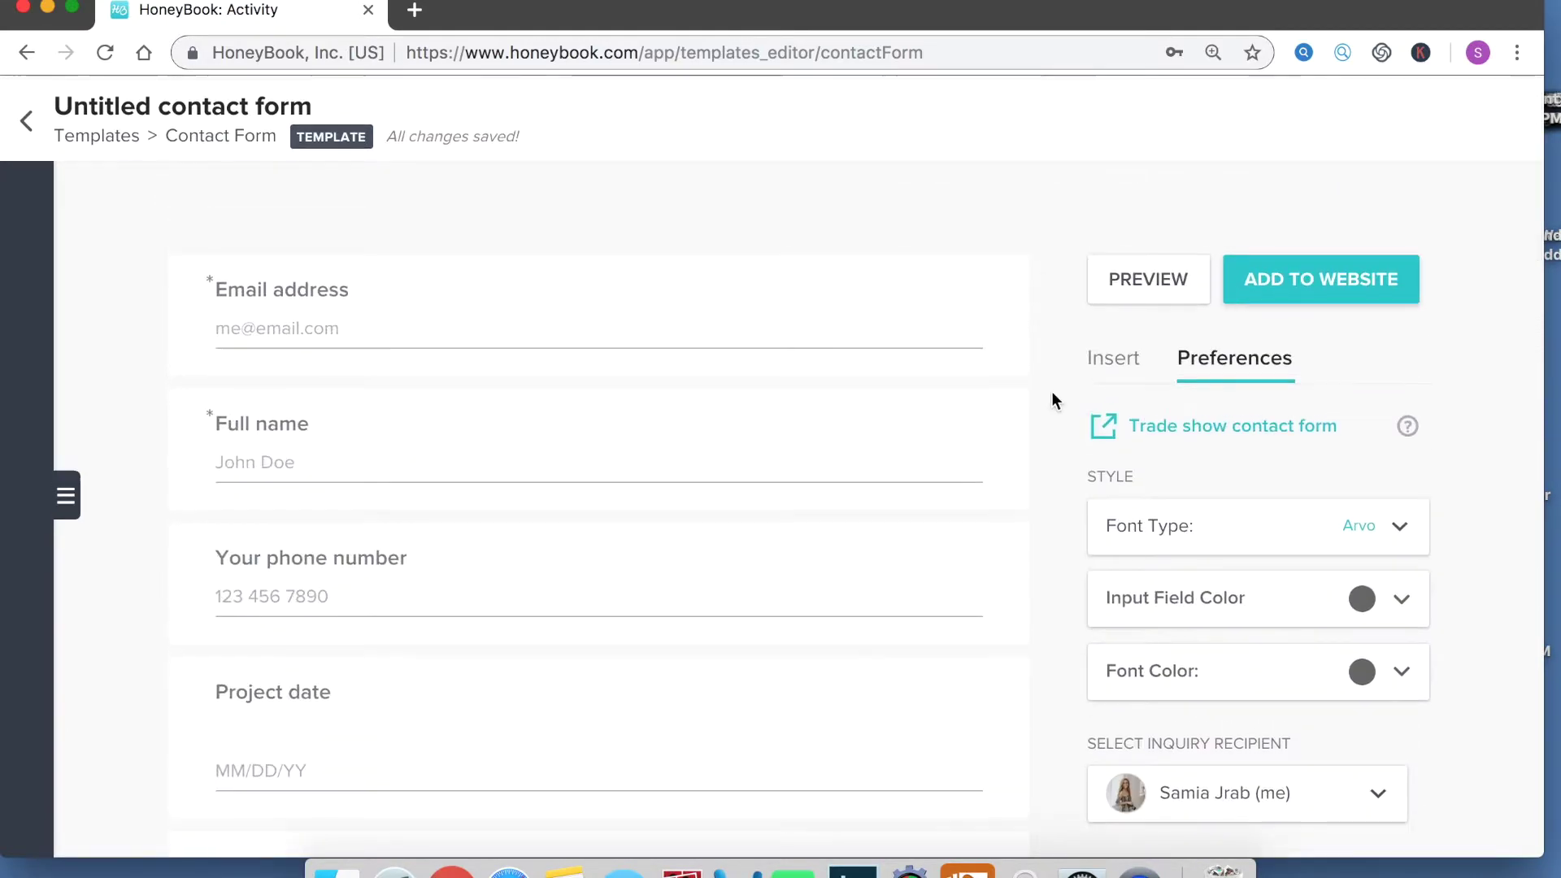
# - Open the Embed the Contact Form window and reveal the form's embed code
pyautogui.click(1350, 291)
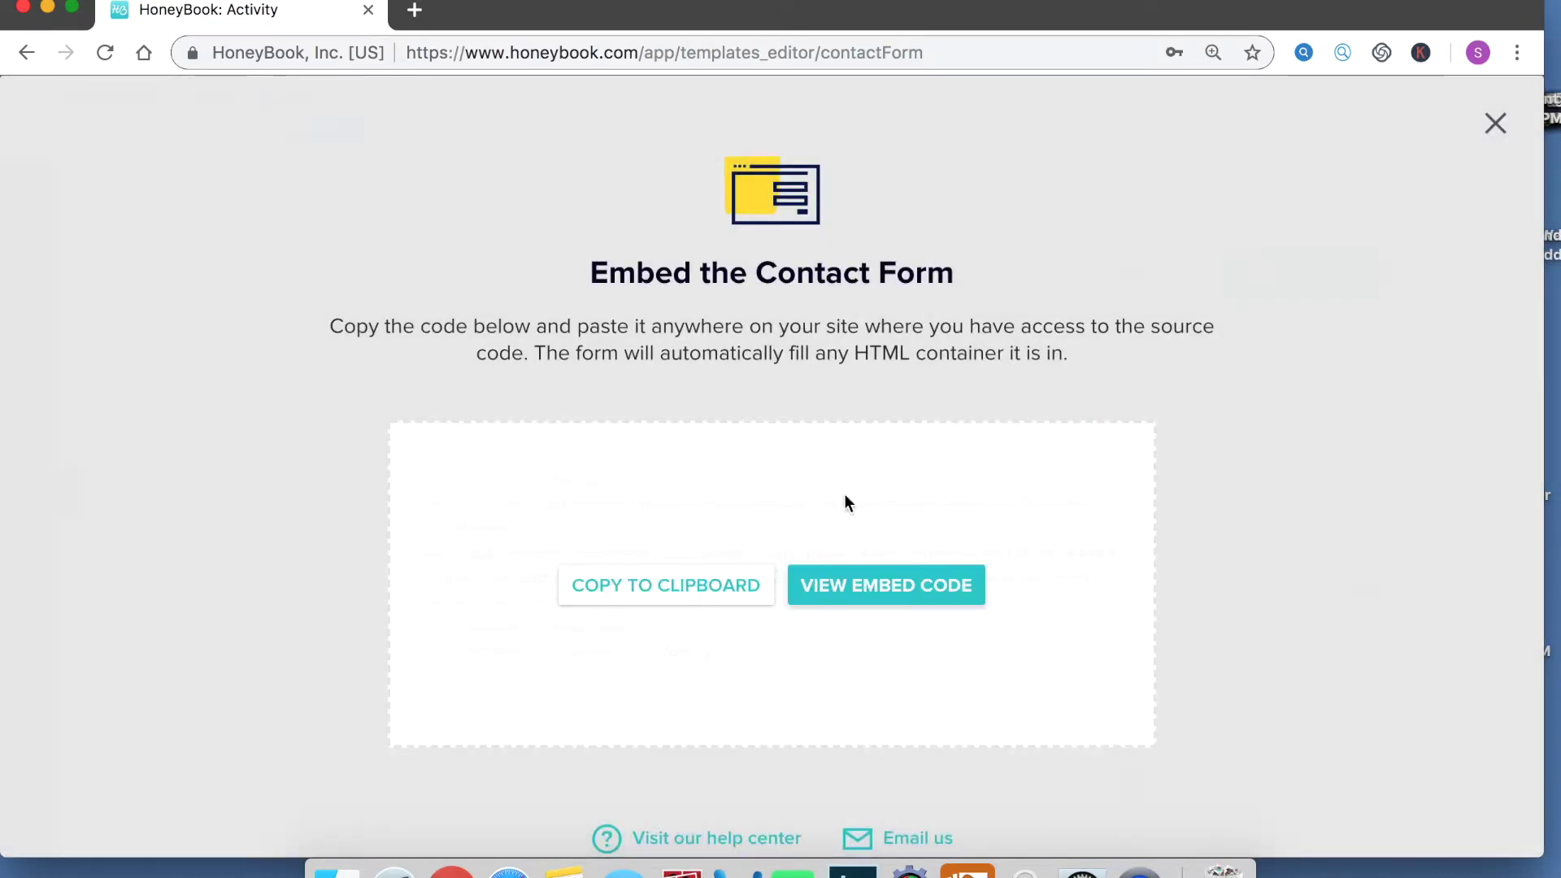
pyautogui.click(914, 579)
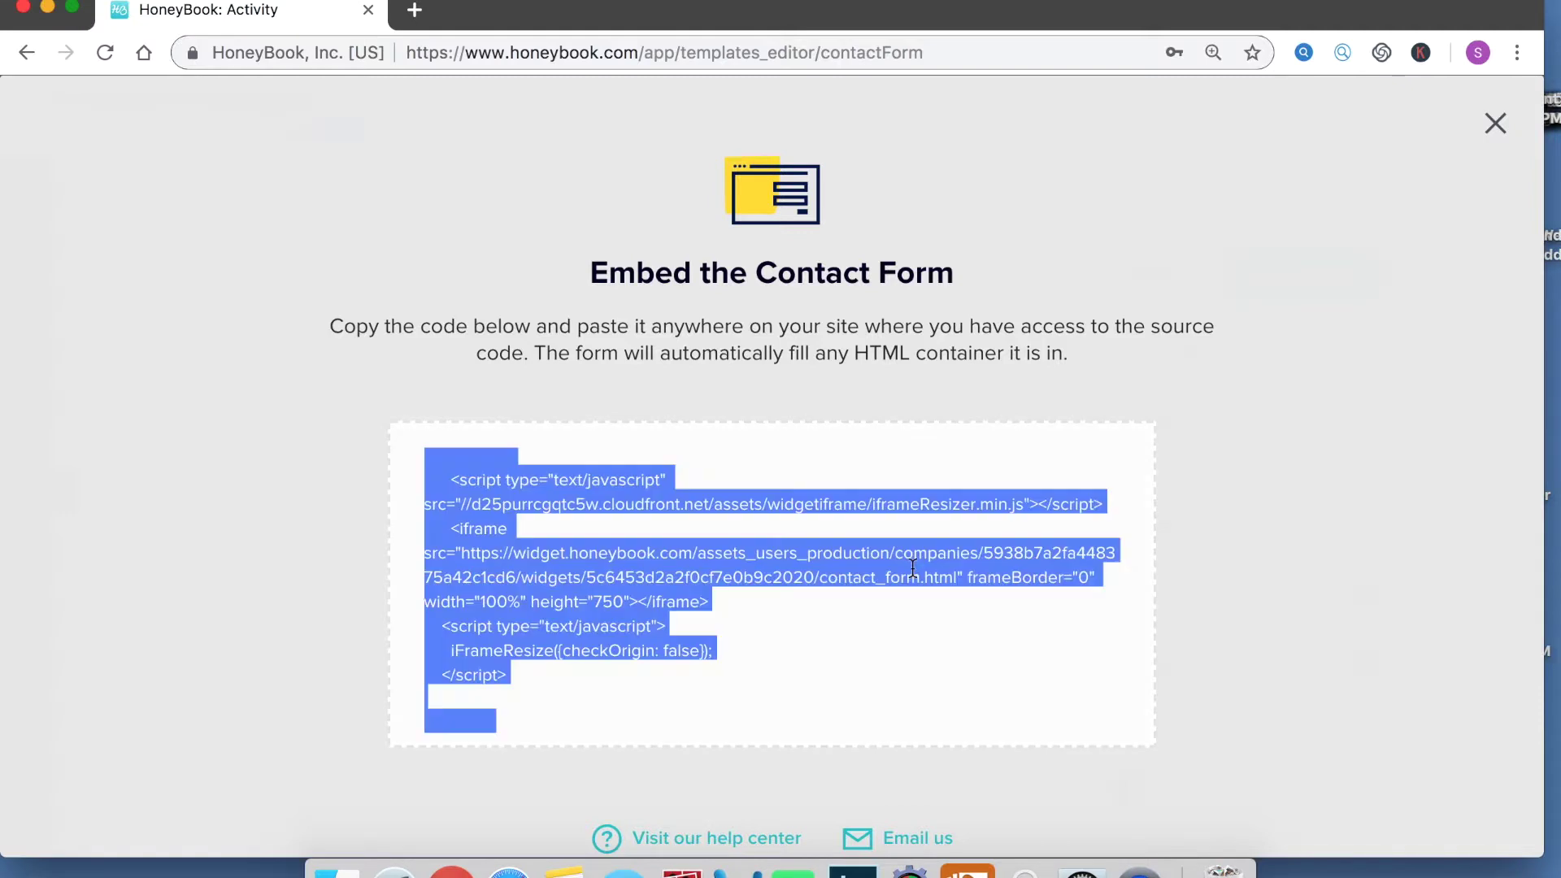
pyautogui.scroll(-1, 618, 590)
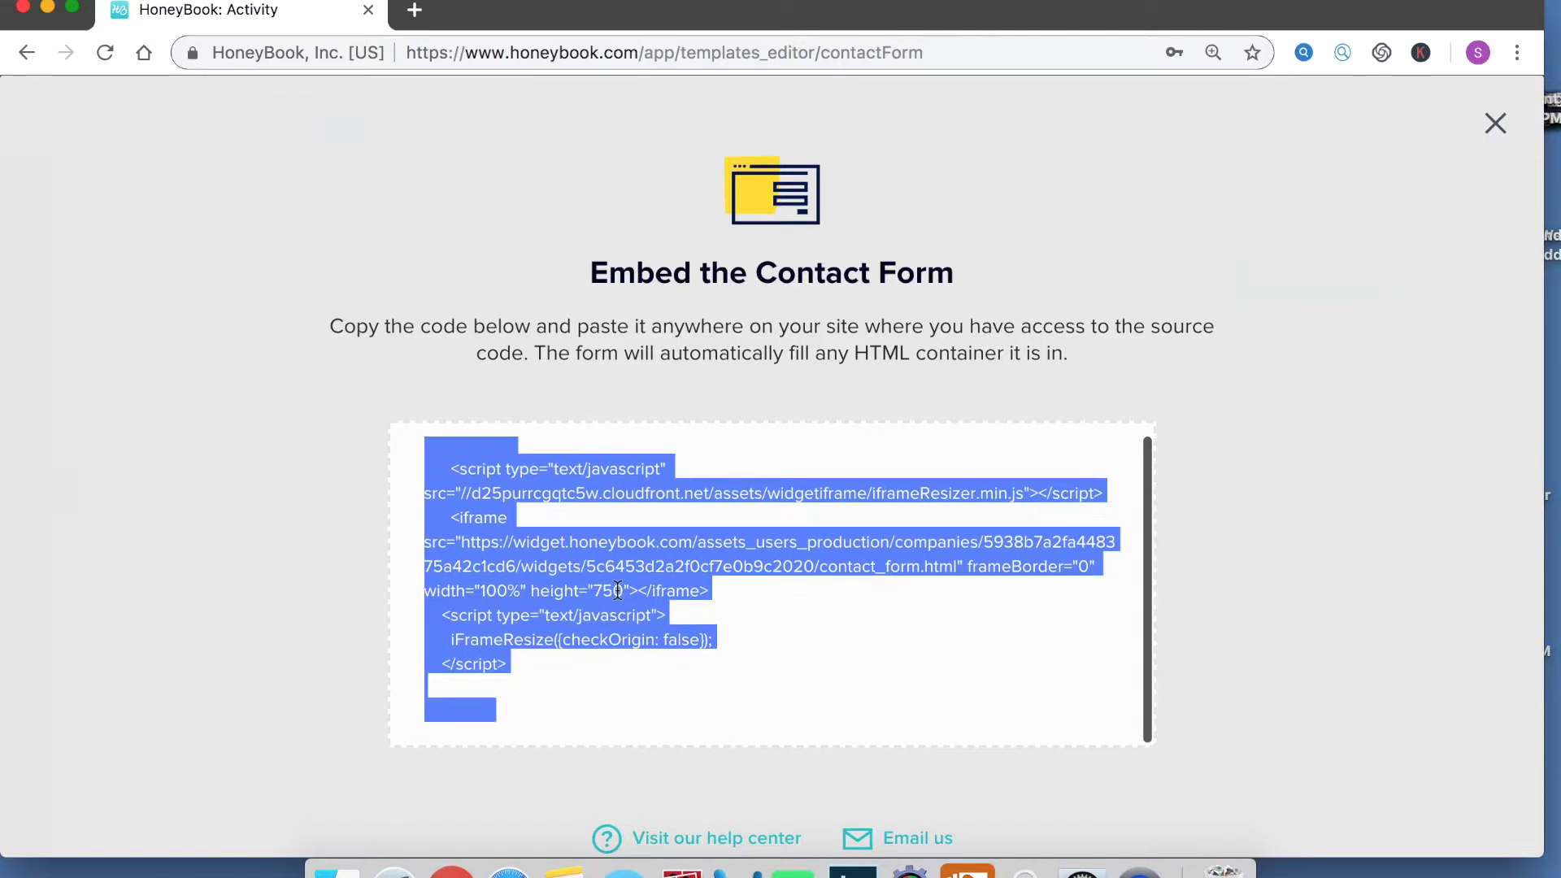
pyautogui.scroll(-2, 578, 674)
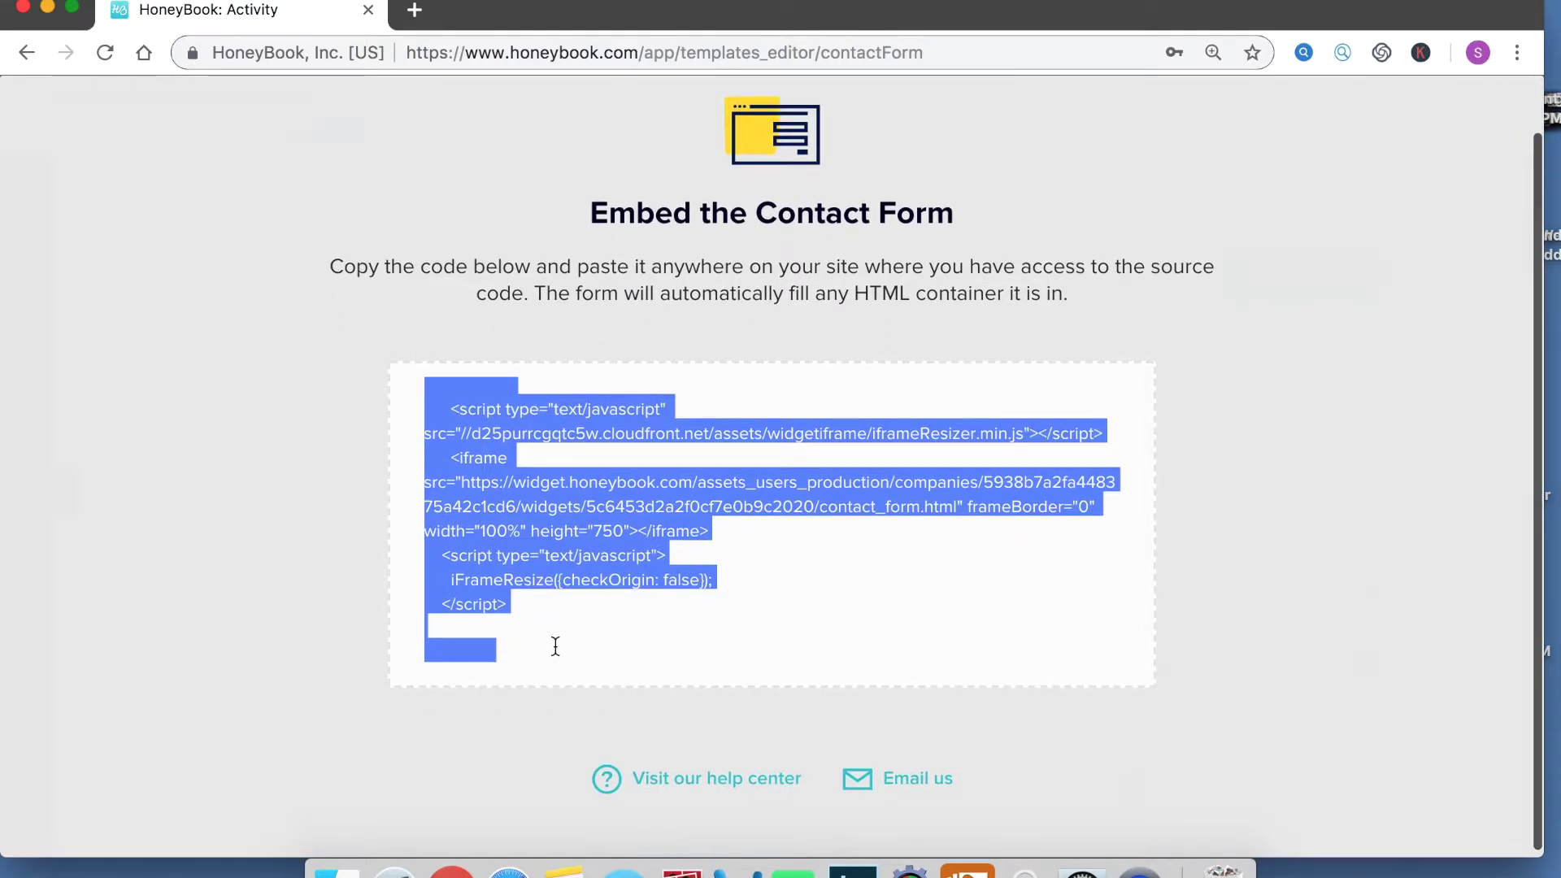
# - Select all of the embed code with Cmd+A, then close the embed window
pyautogui.click(541, 647)
pyautogui.scroll(1, 533, 508)
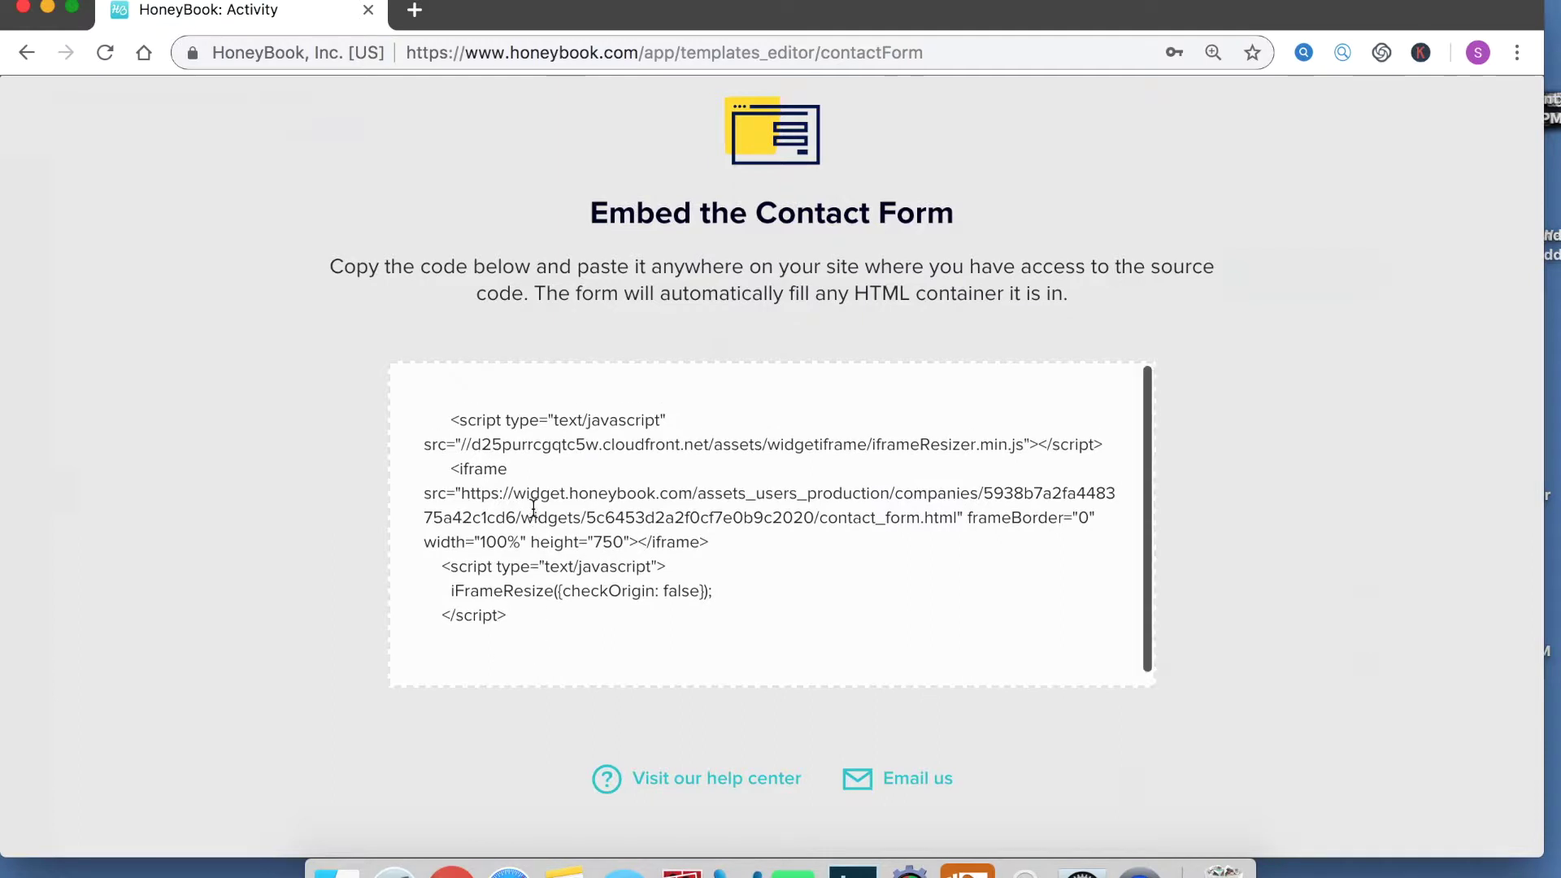
pyautogui.click(592, 406)
pyautogui.click(575, 636)
pyautogui.press('super+a')
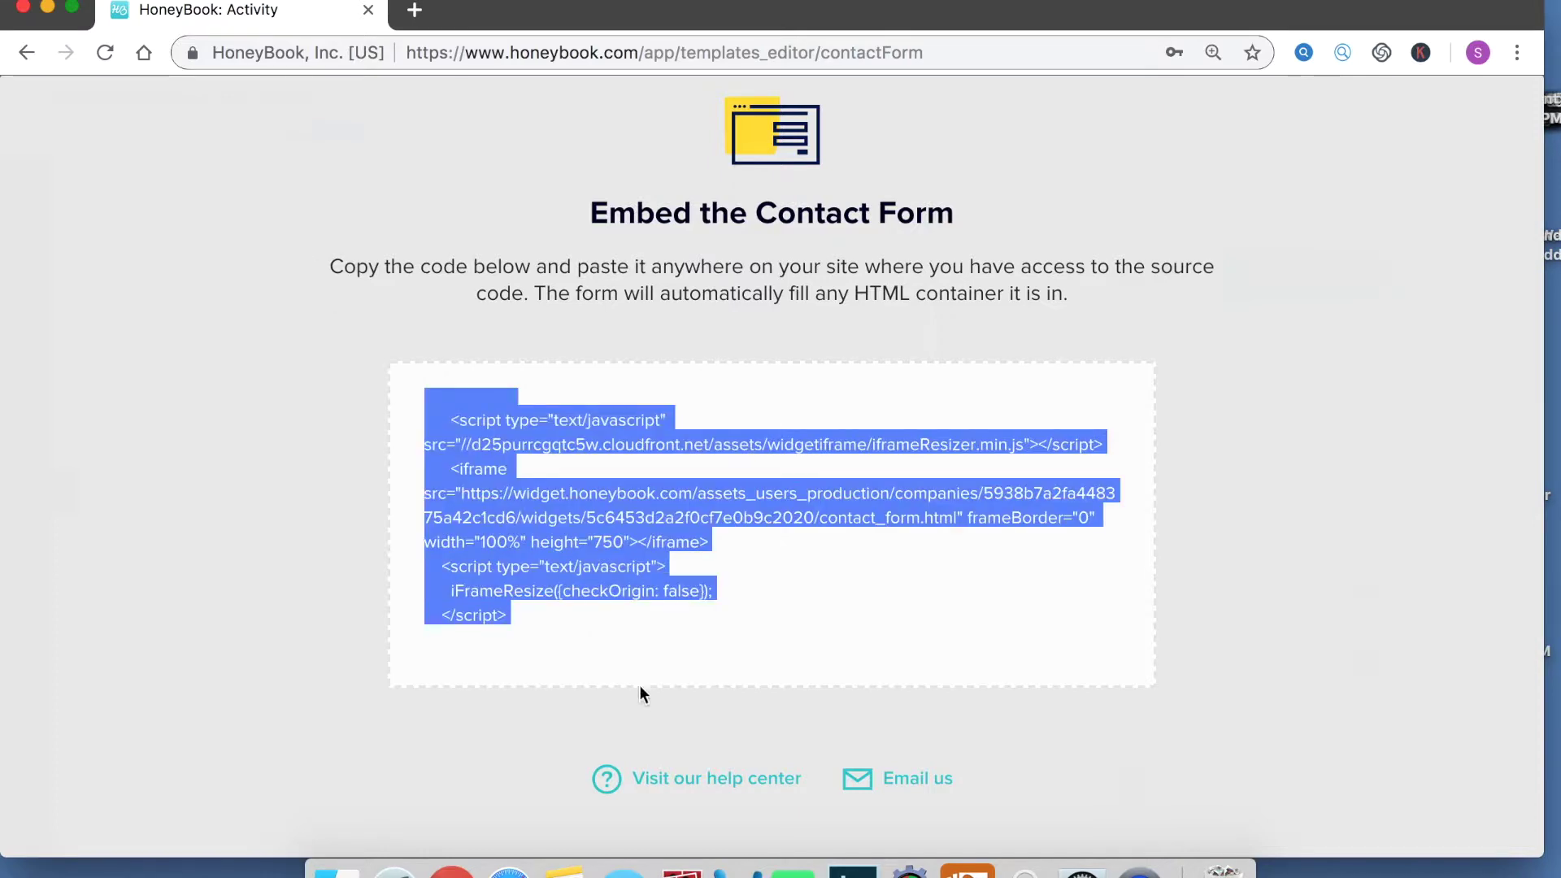
pyautogui.click(613, 645)
pyautogui.scroll(1, 613, 644)
pyautogui.scroll(1, 614, 644)
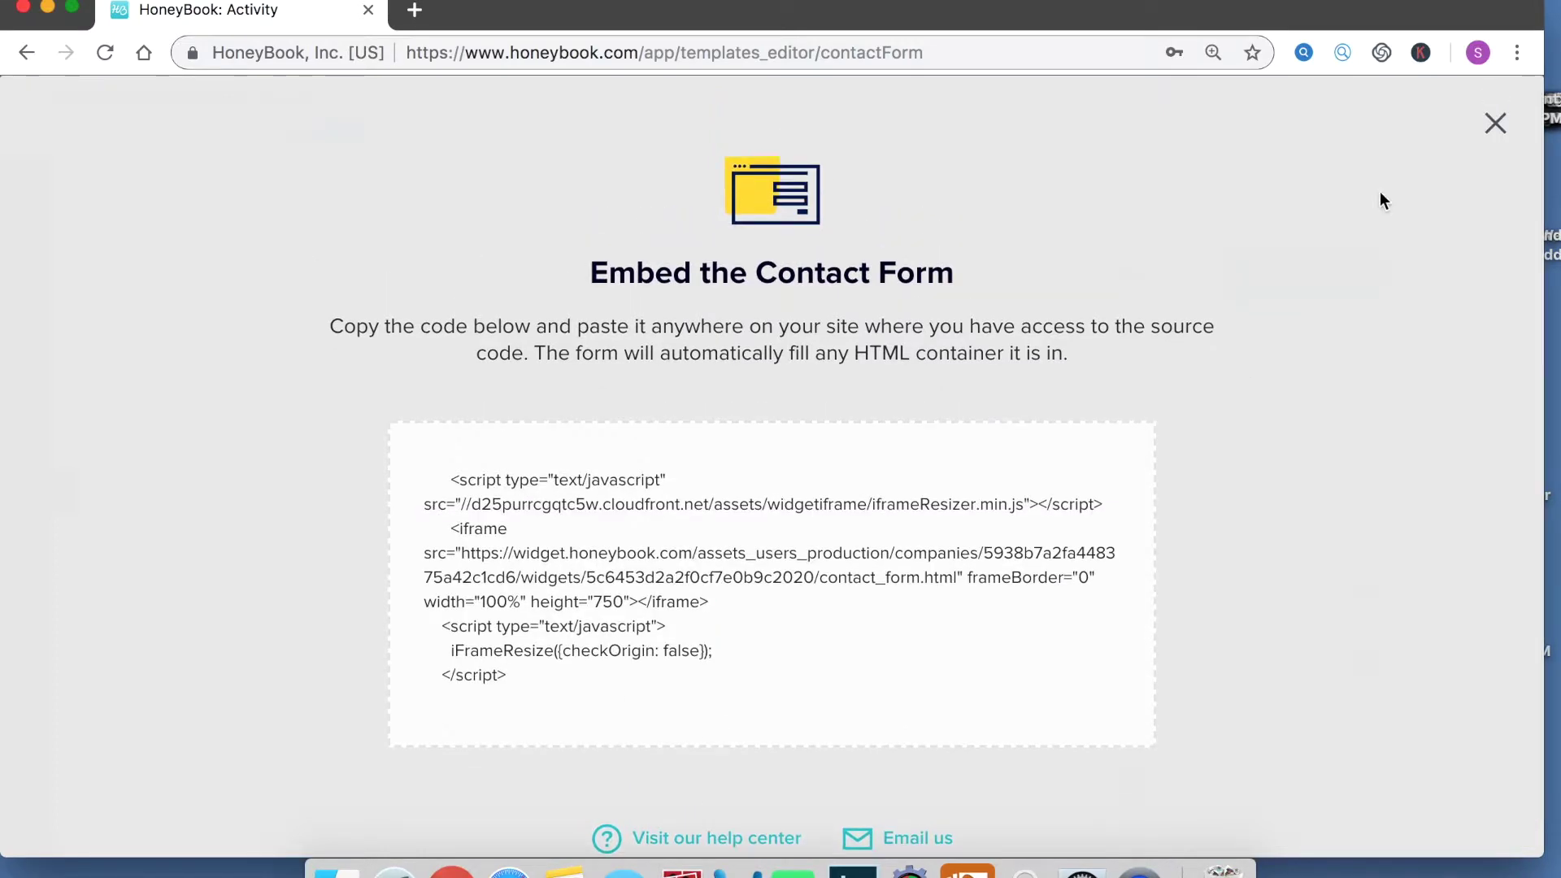
pyautogui.click(1495, 124)
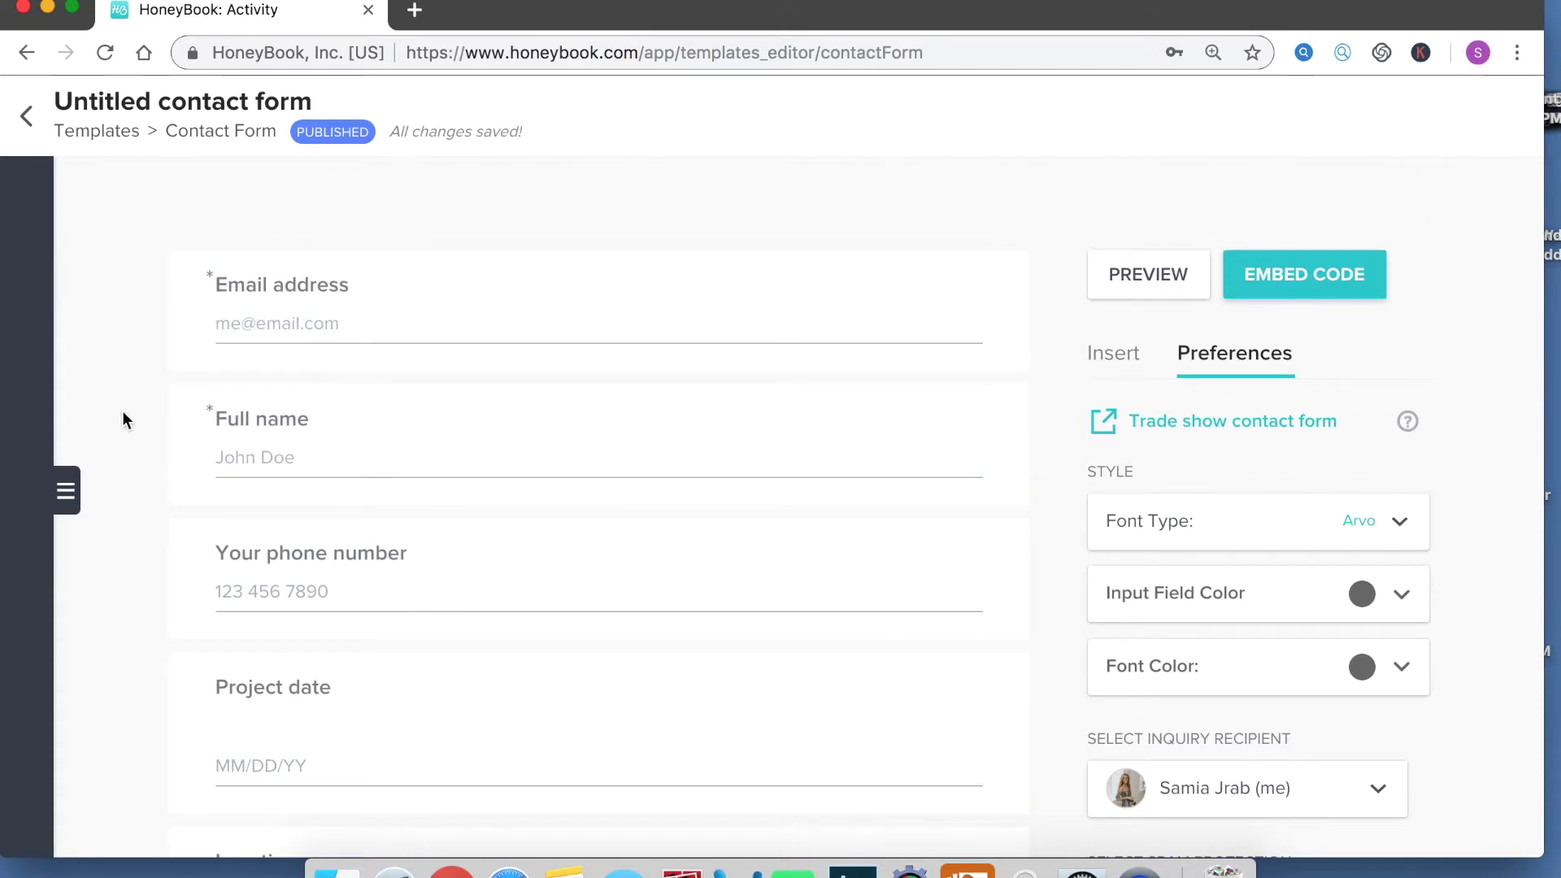
# - Return from Templates to the Projects pipeline filtered to the 6 Inquiry projects
pyautogui.scroll(-5, 176, 594)
pyautogui.scroll(4, 176, 593)
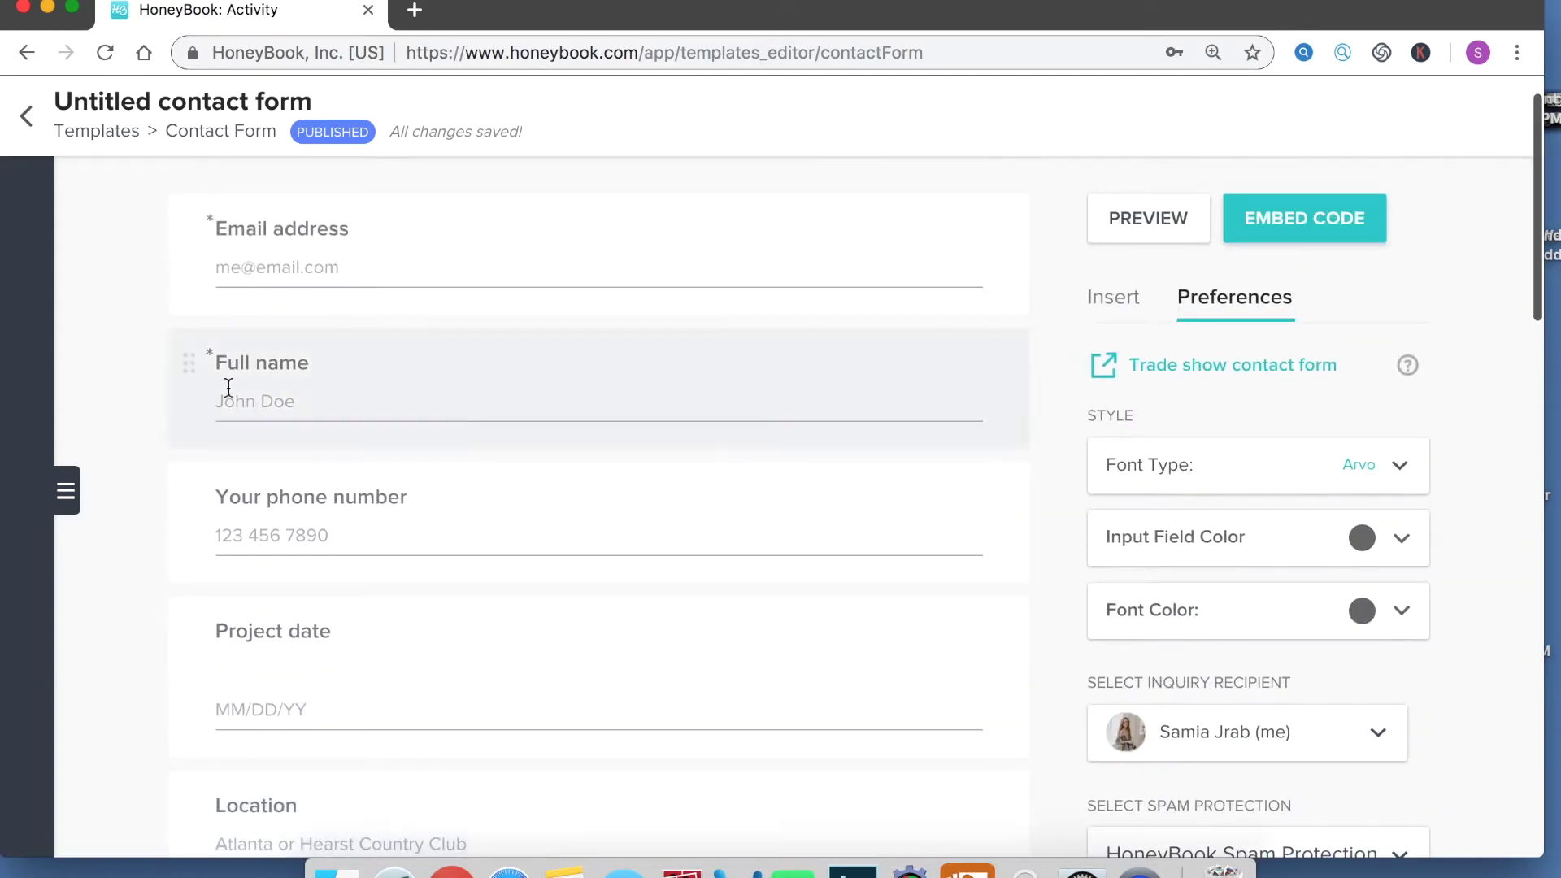
pyautogui.scroll(-6, 562, 404)
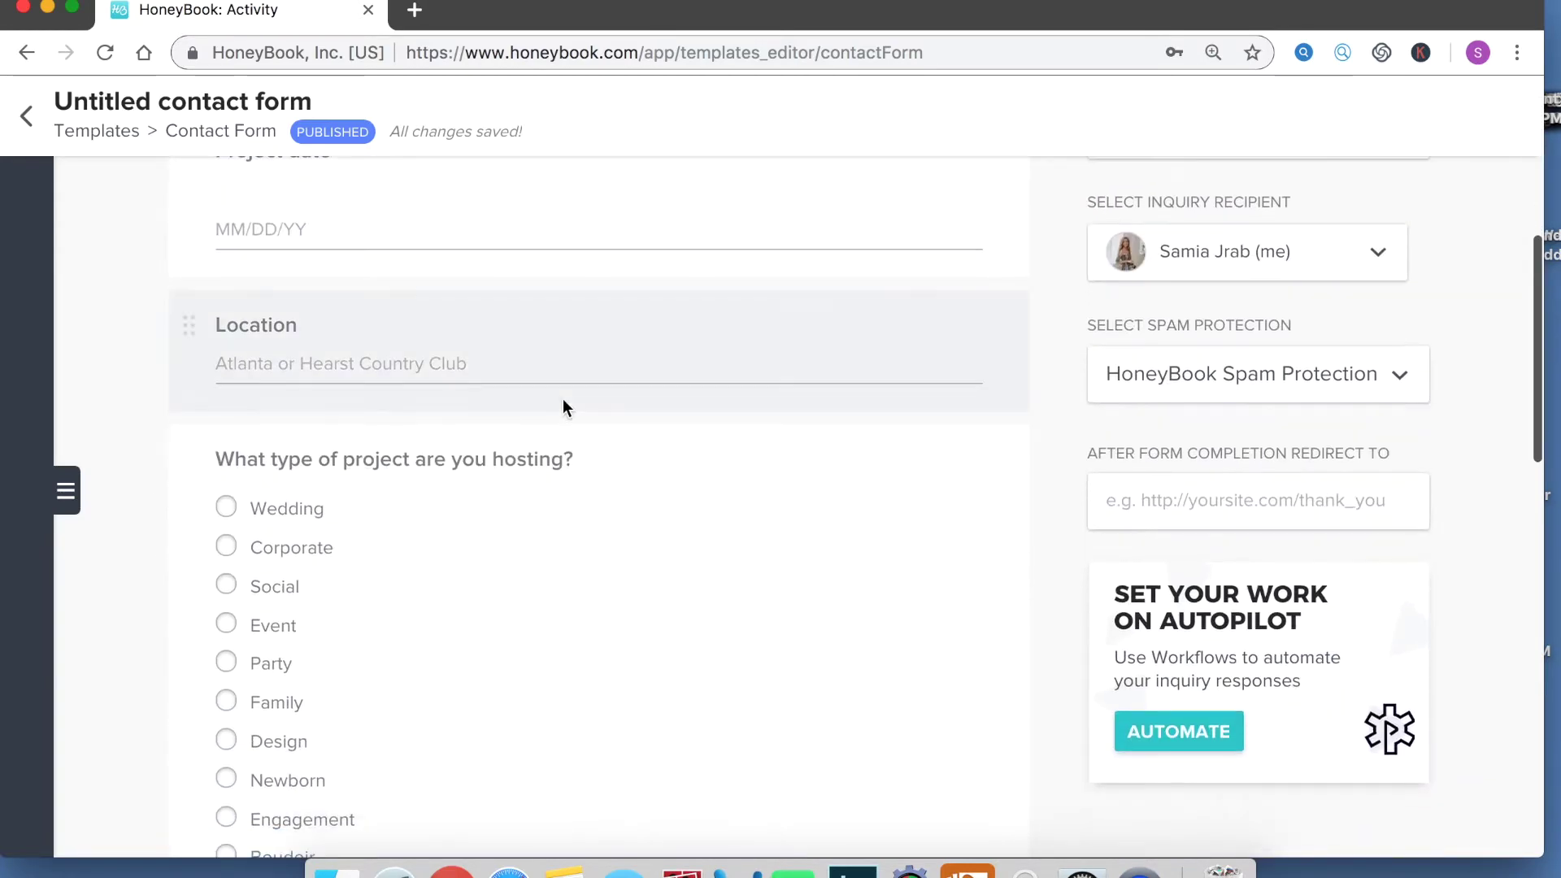
pyautogui.scroll(7, 563, 404)
pyautogui.click(78, 133)
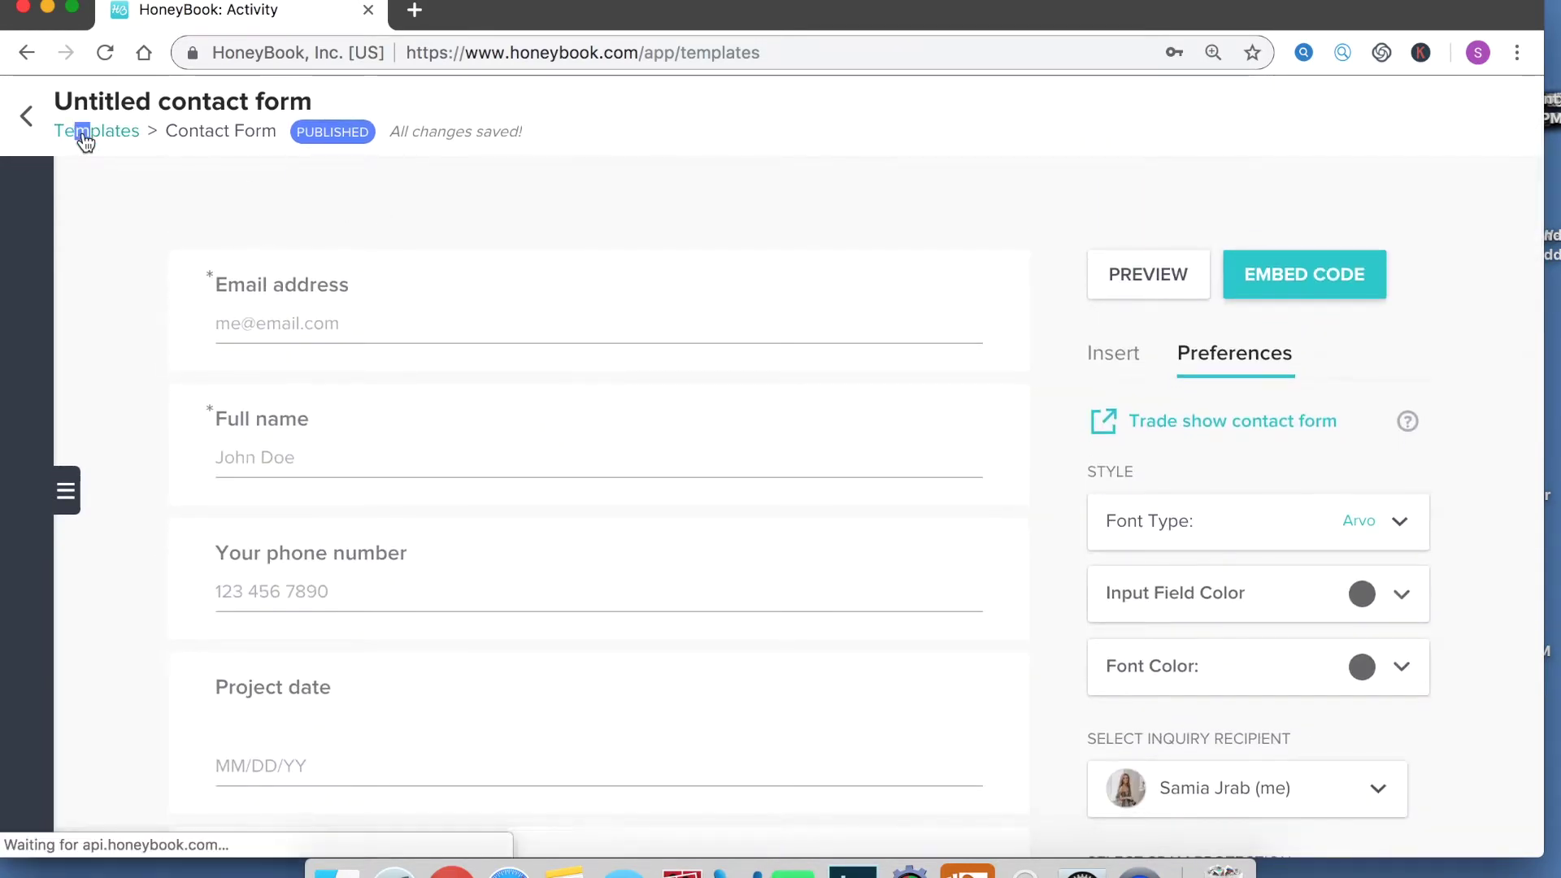
pyautogui.click(714, 119)
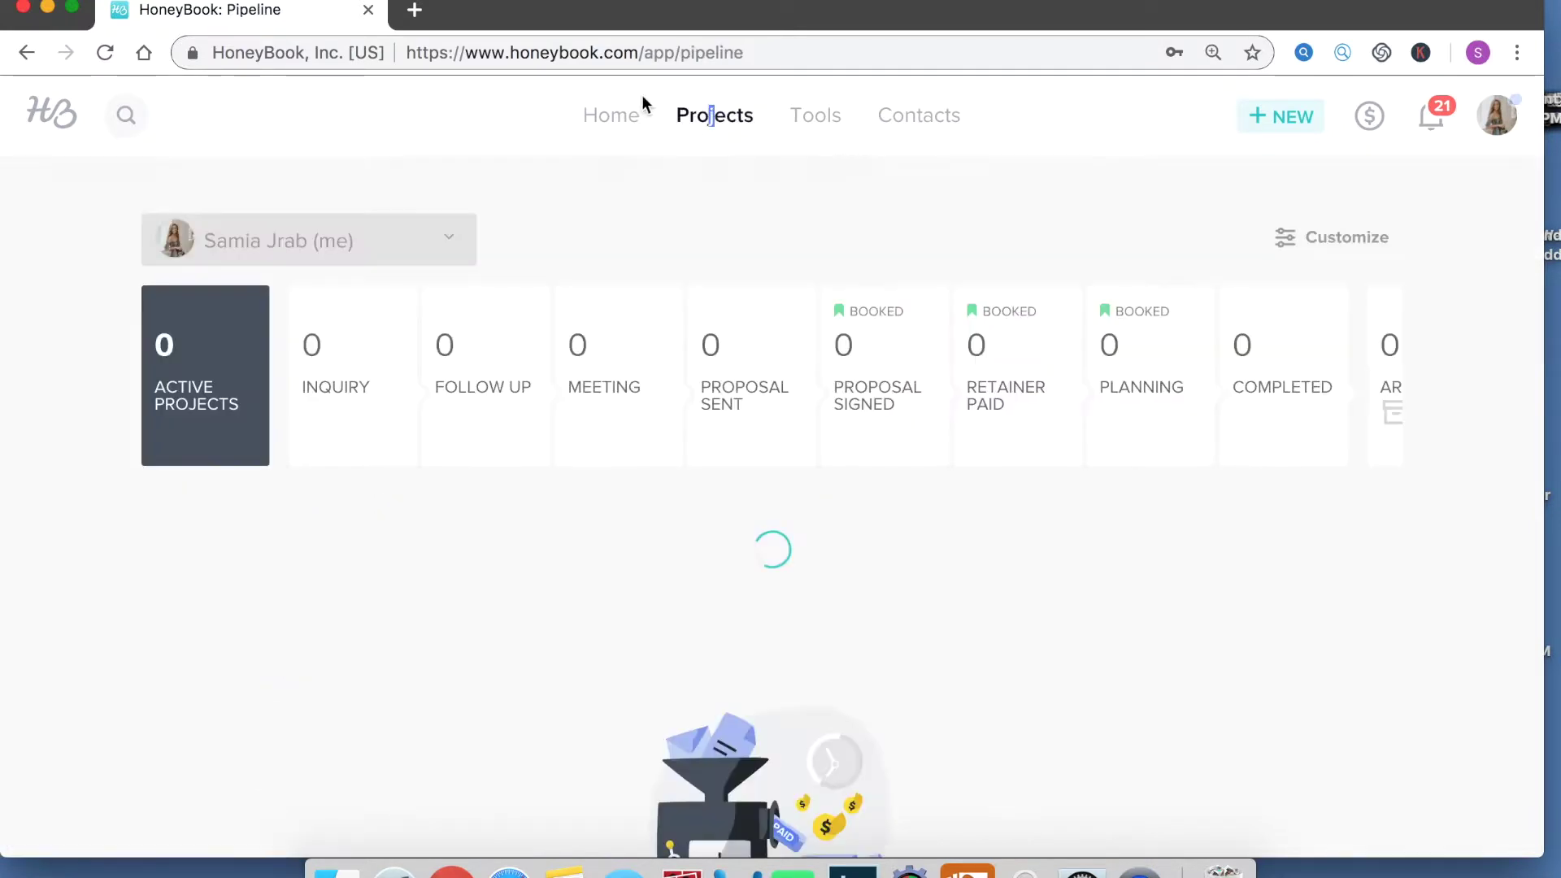
pyautogui.click(331, 416)
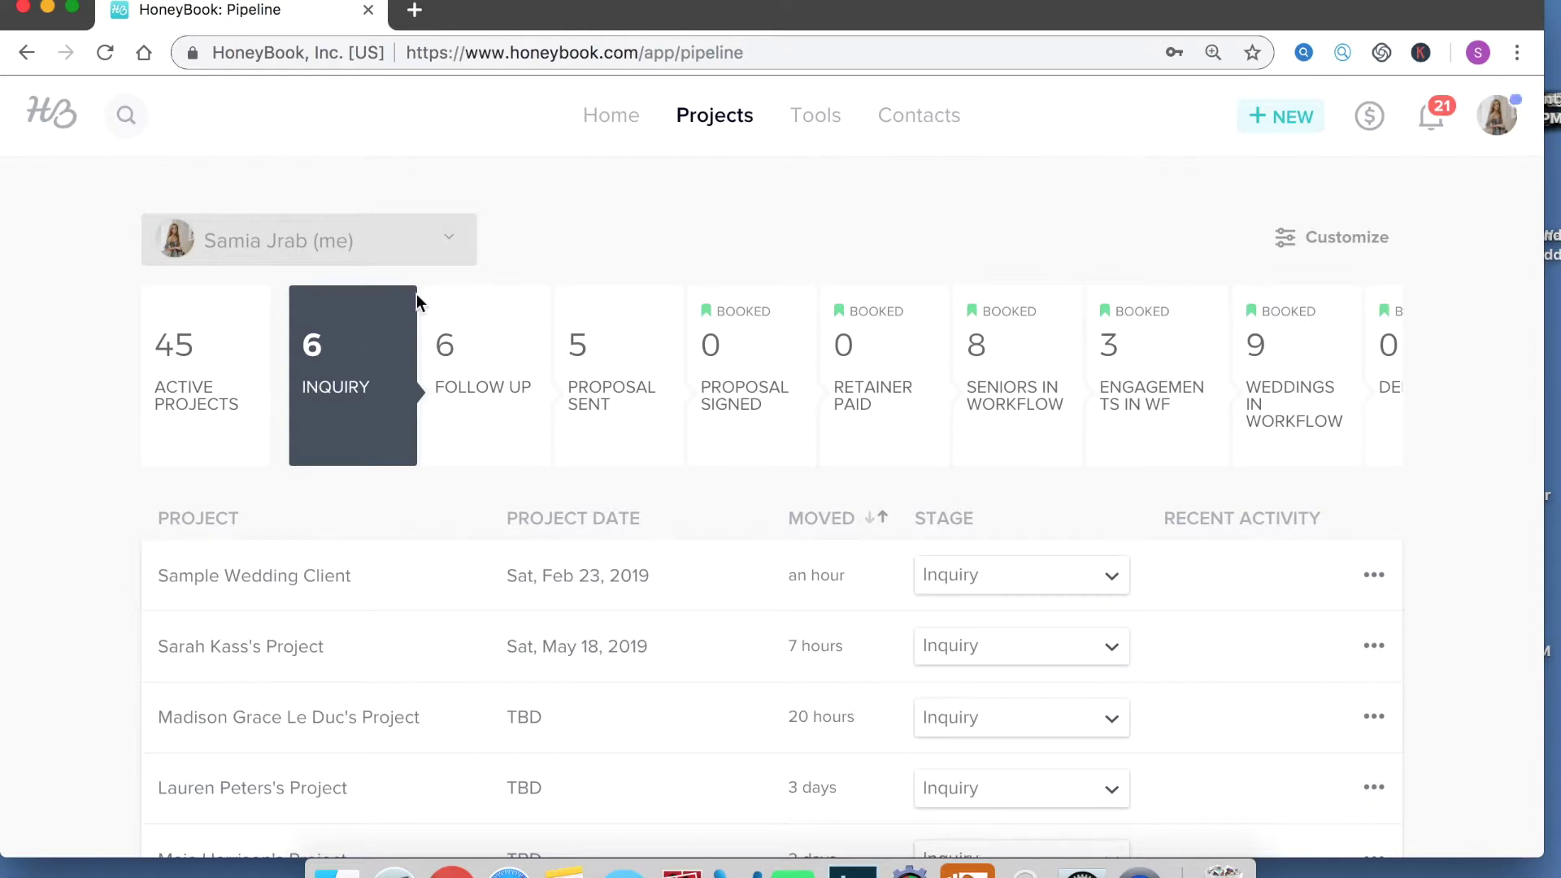
# - Open the Questionnaire templates list via Tools > Templates
pyautogui.moveTo(812, 124)
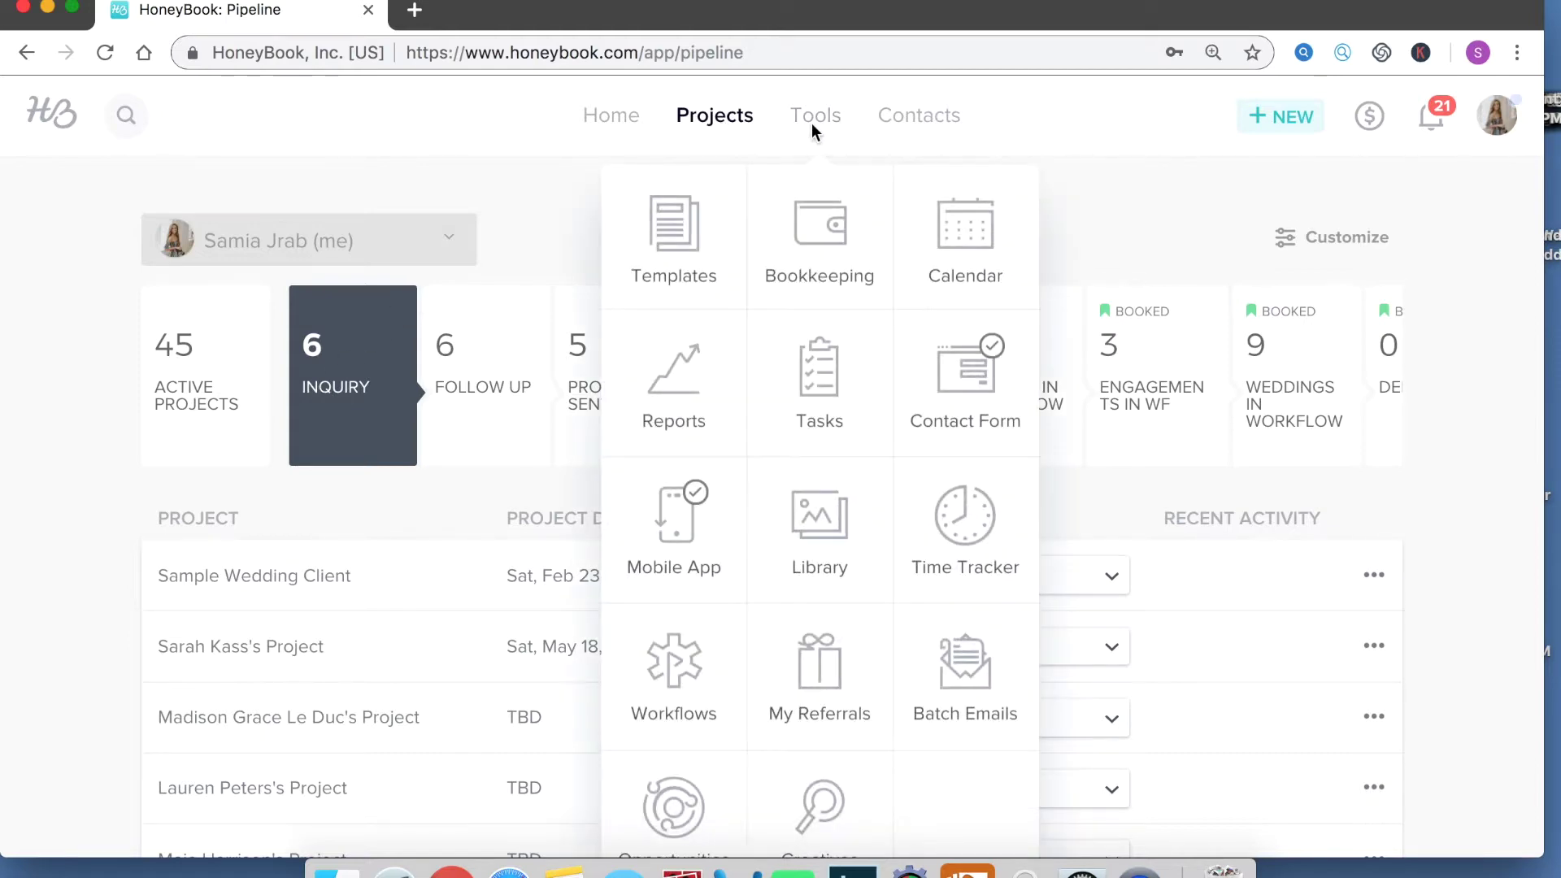
pyautogui.click(679, 232)
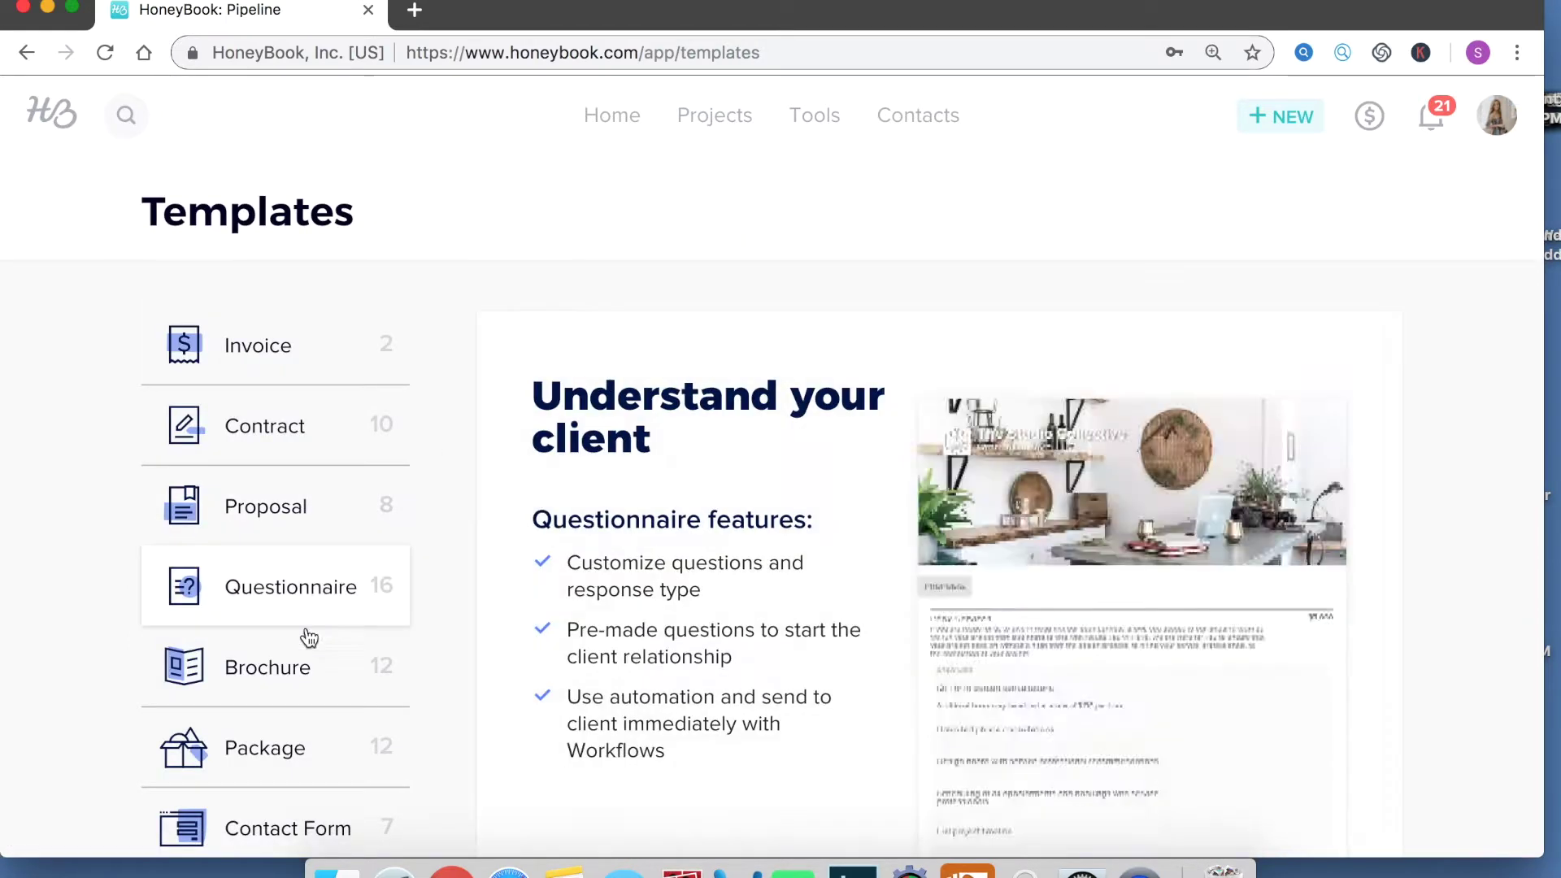
pyautogui.scroll(-3, 212, 586)
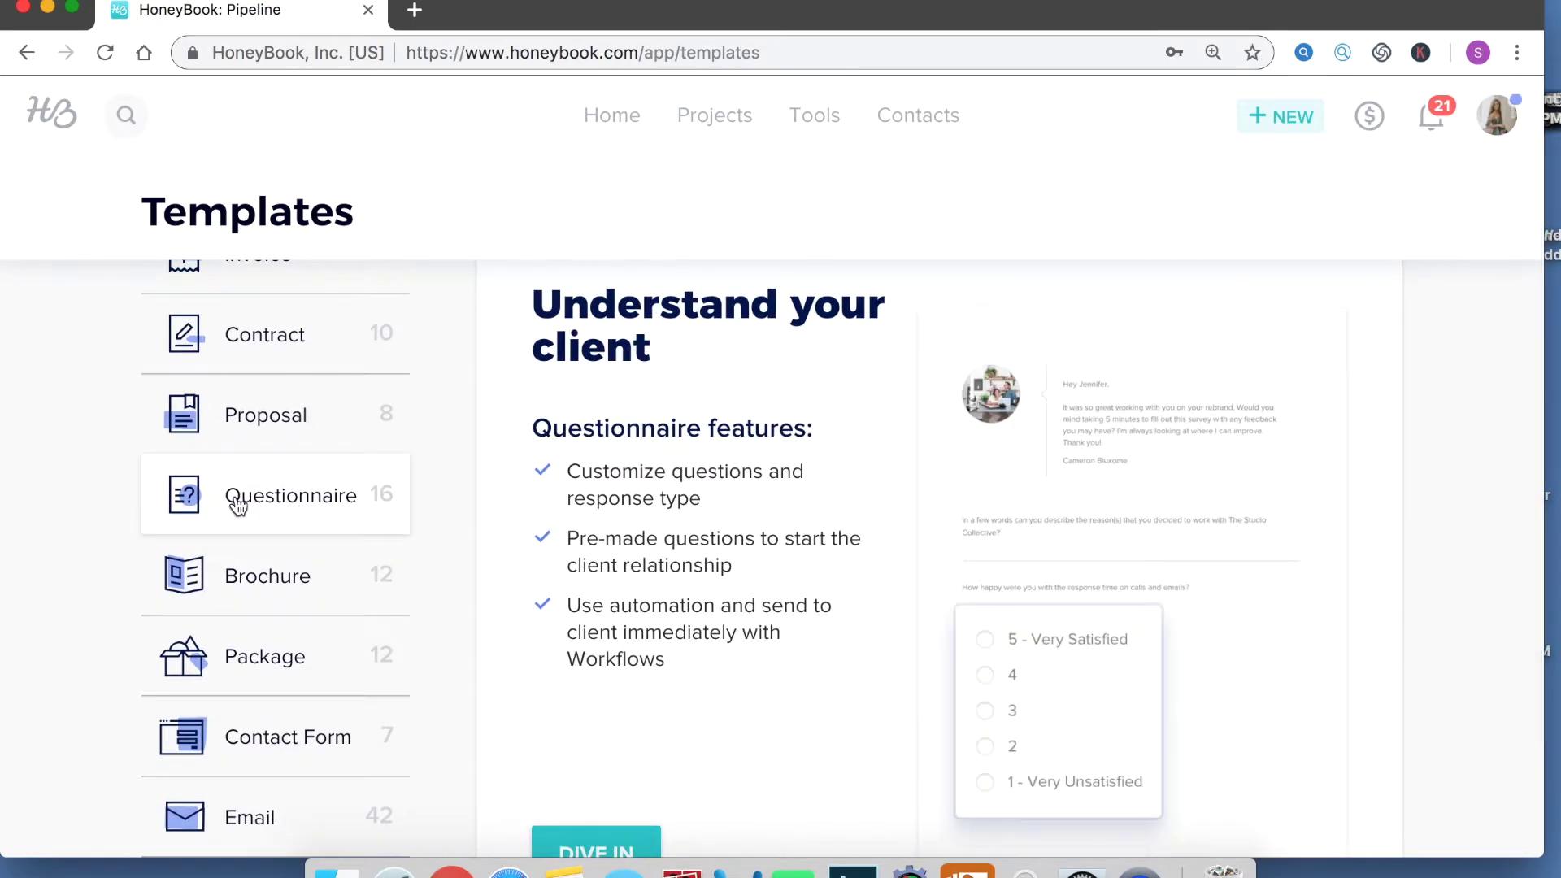
pyautogui.click(236, 497)
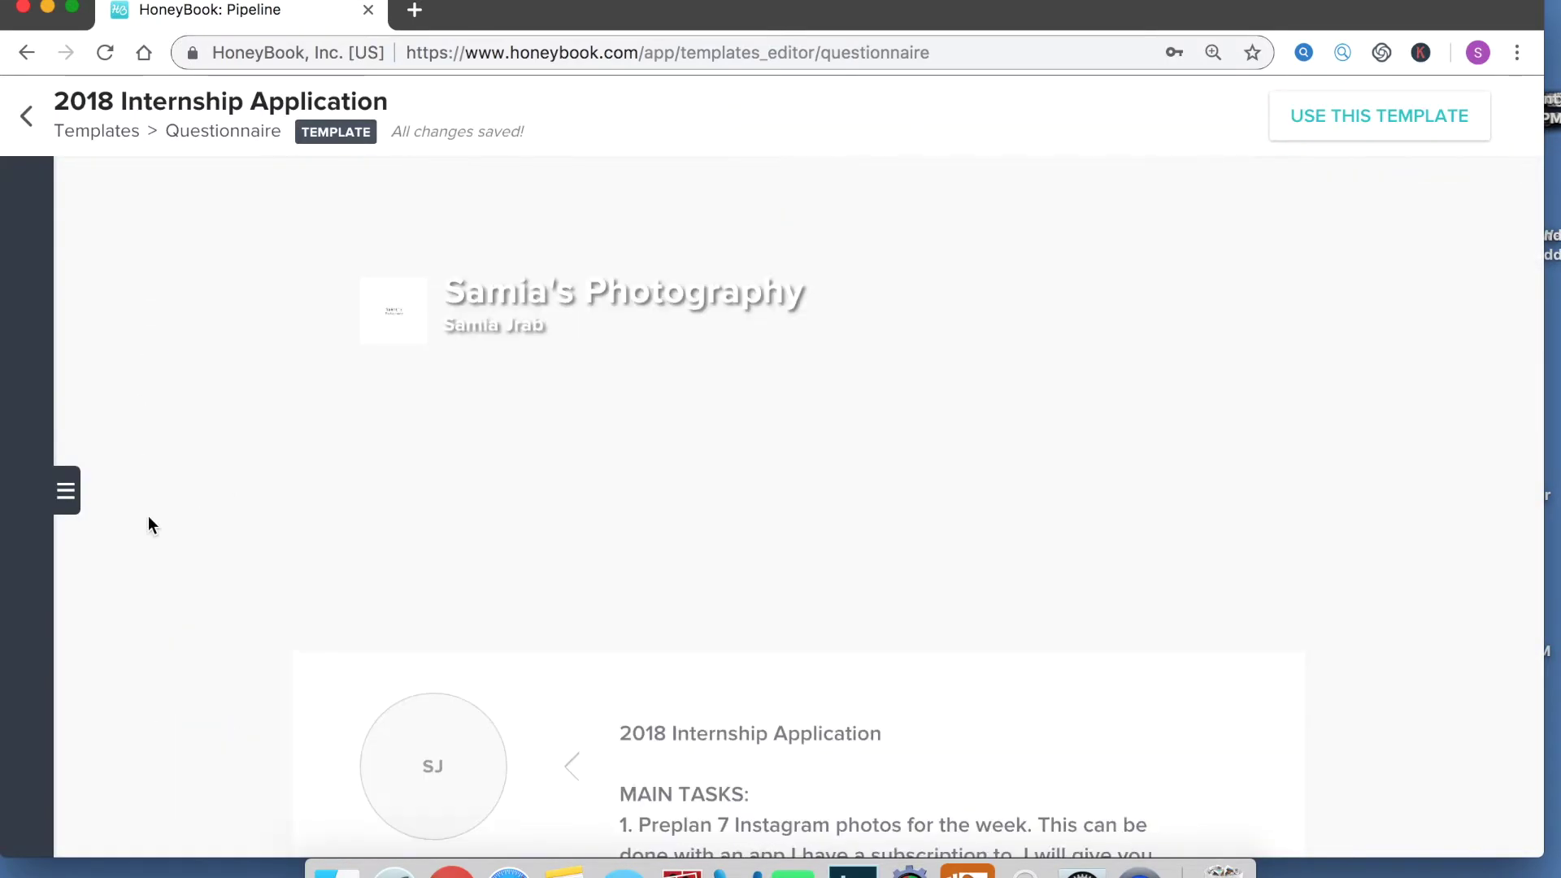
pyautogui.click(65, 491)
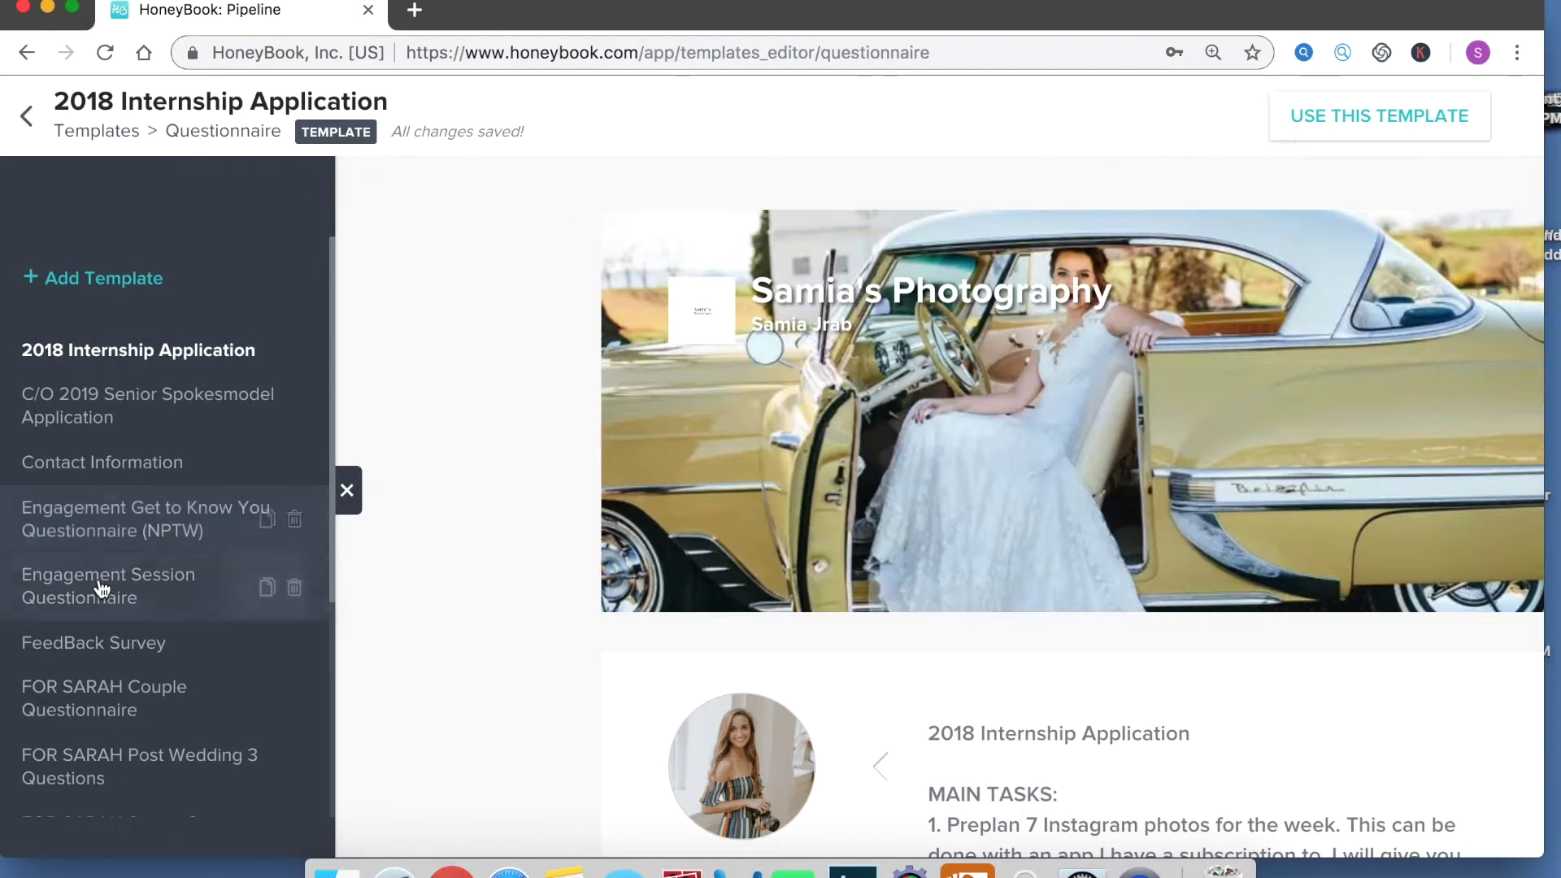
pyautogui.scroll(-5, 98, 582)
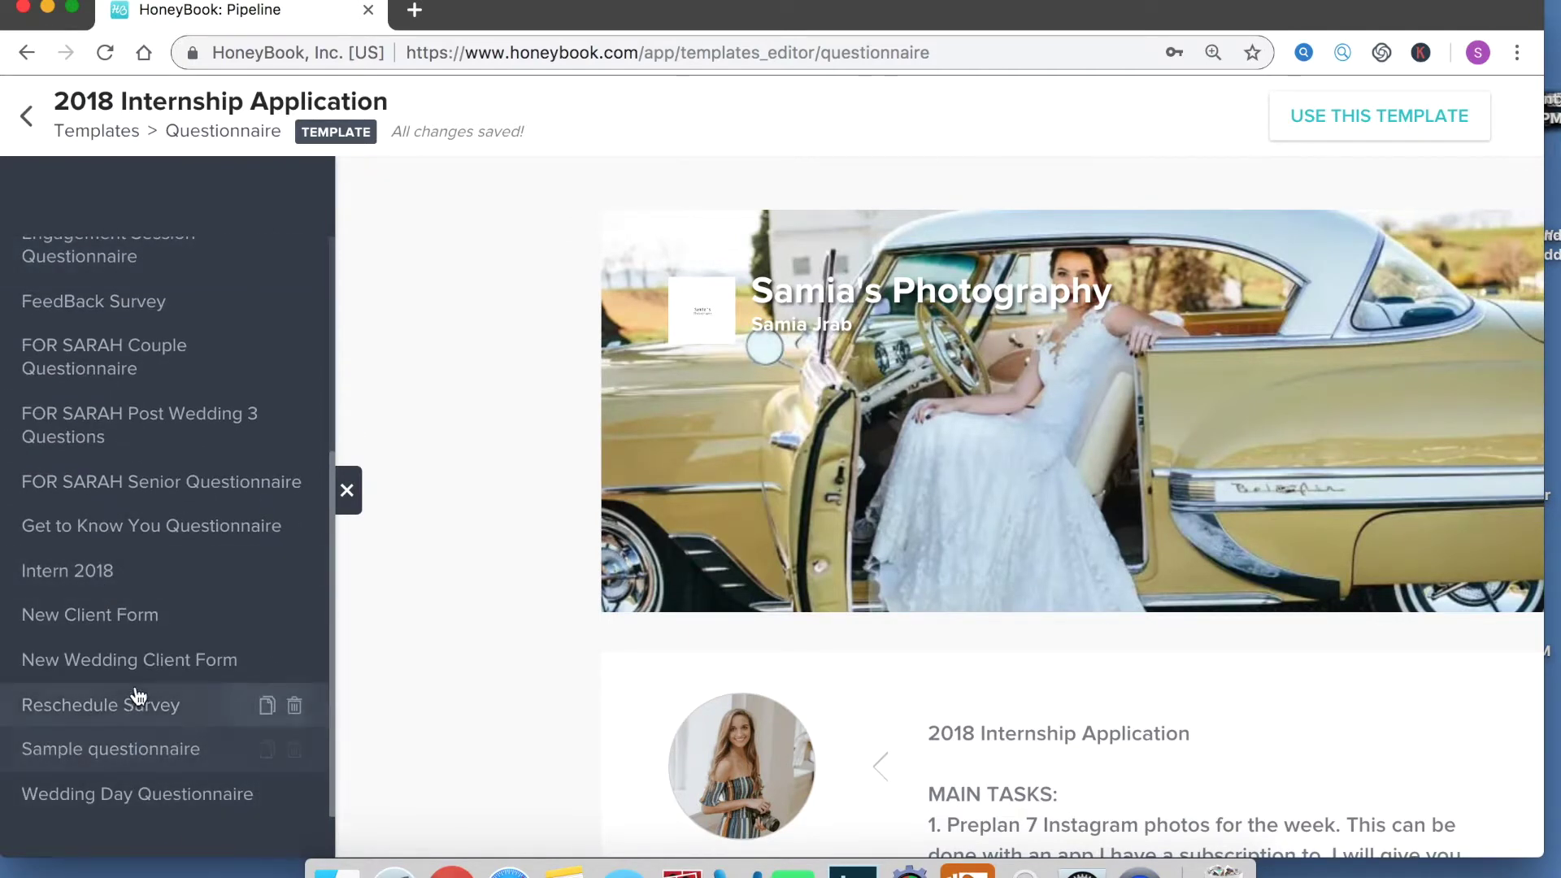
pyautogui.scroll(5, 140, 646)
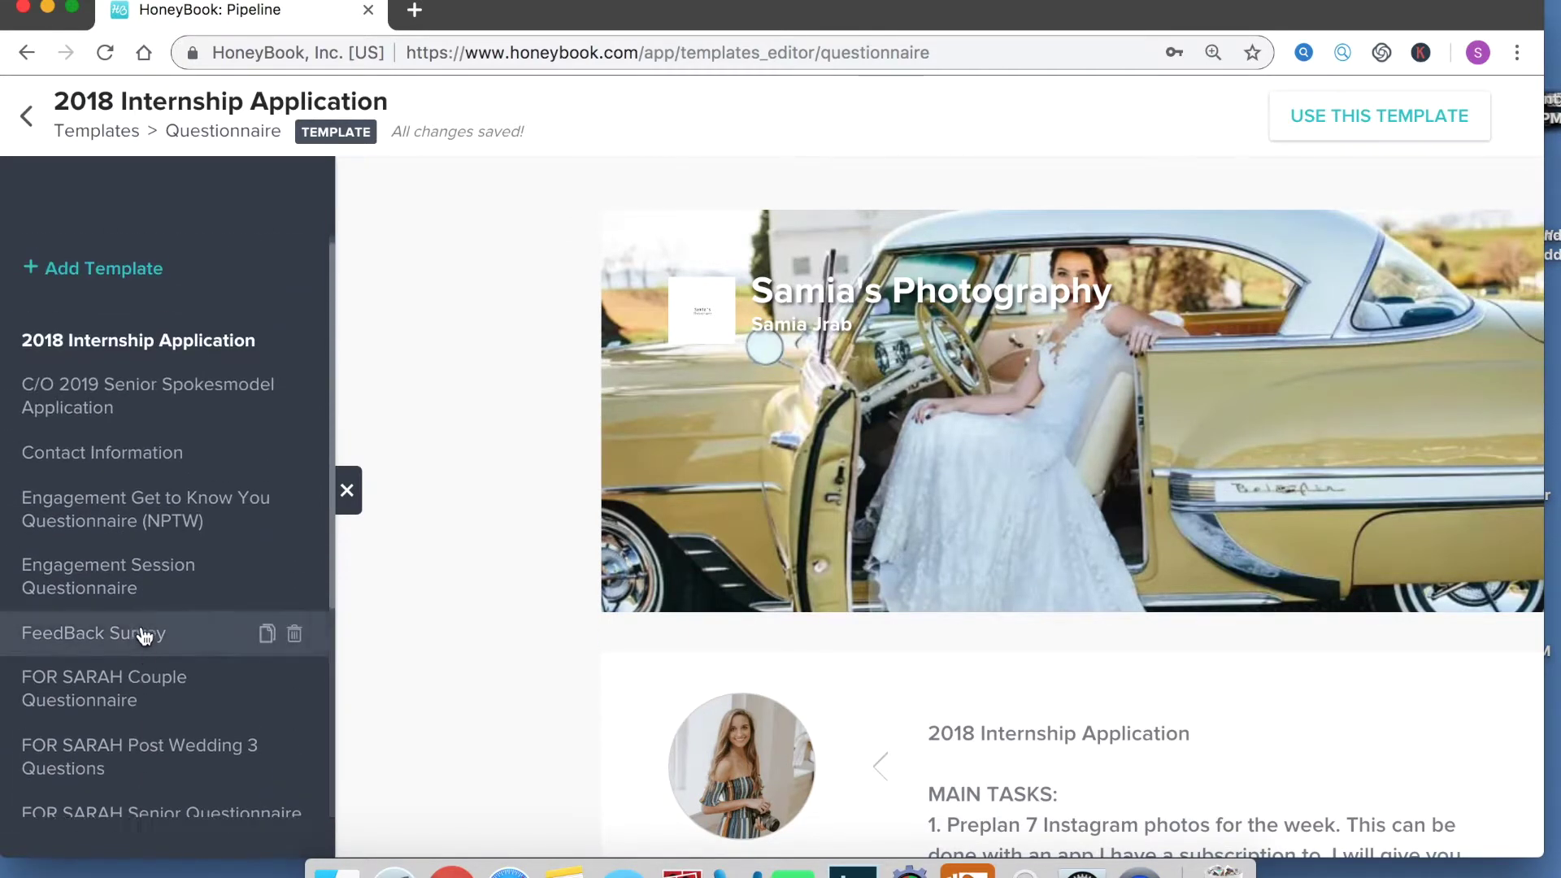
pyautogui.scroll(-2, 158, 539)
pyautogui.scroll(-2, 160, 539)
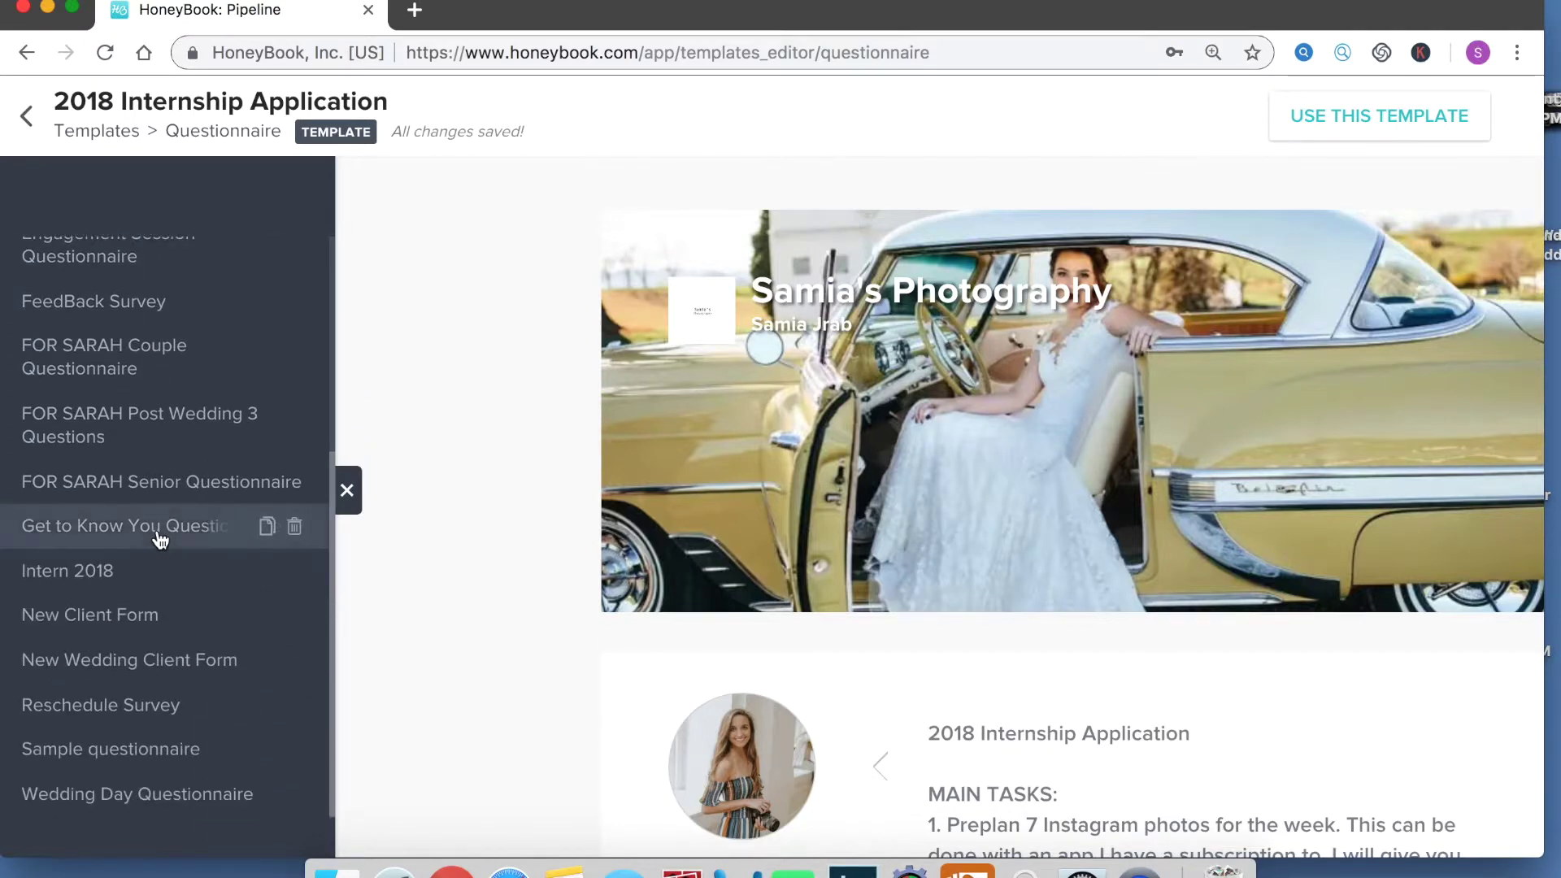
# - Open Wedding Day Questionnaire and review its location, date, guest and wedding-party questions
pyautogui.click(160, 797)
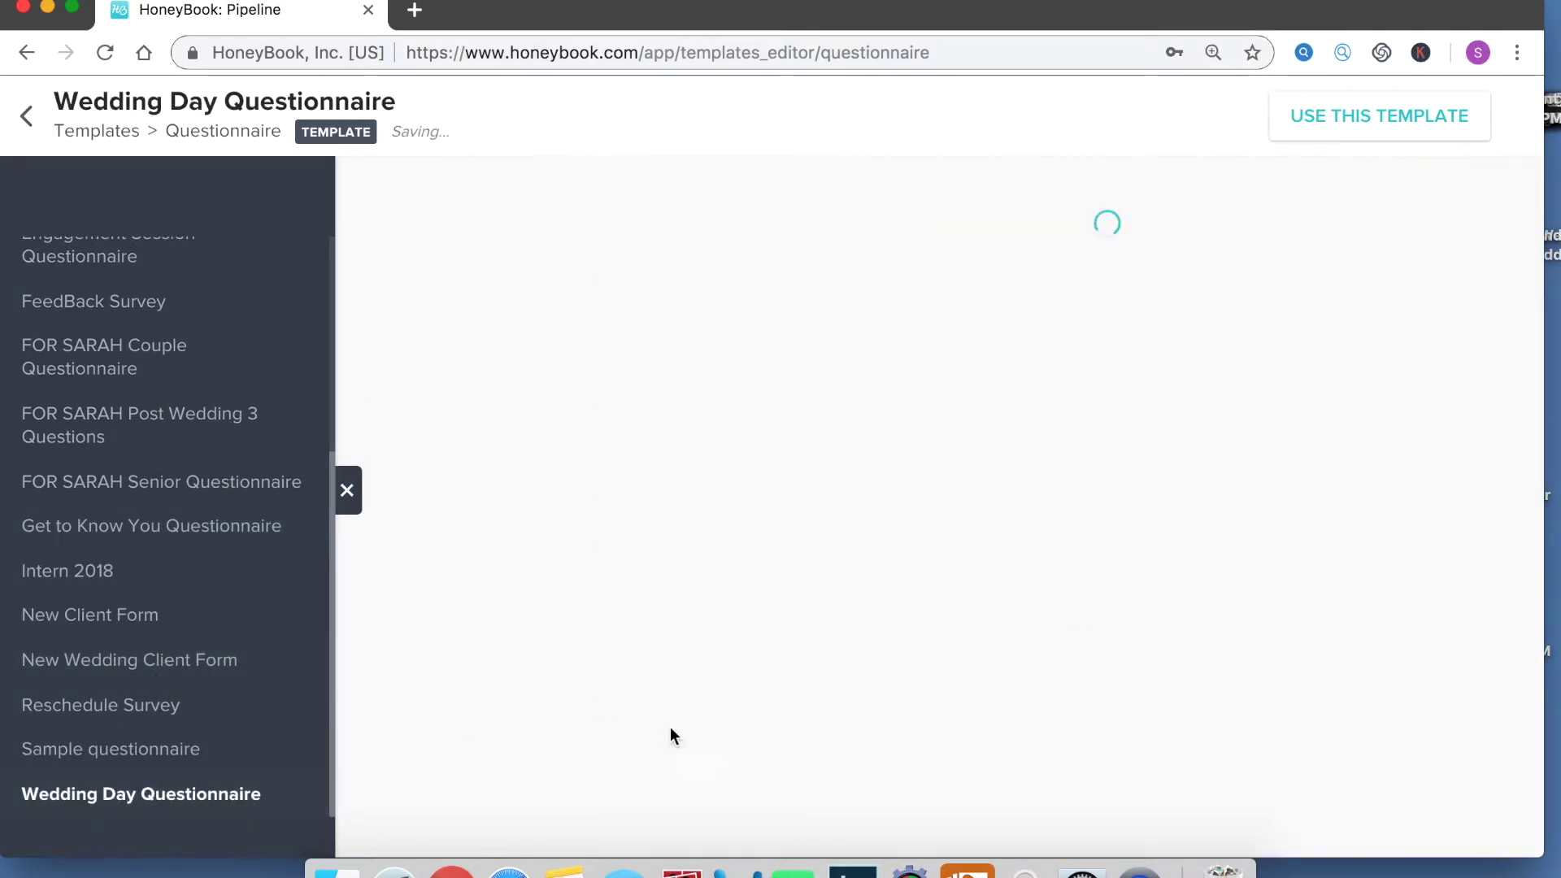
pyautogui.scroll(-5, 895, 528)
pyautogui.scroll(-4, 977, 620)
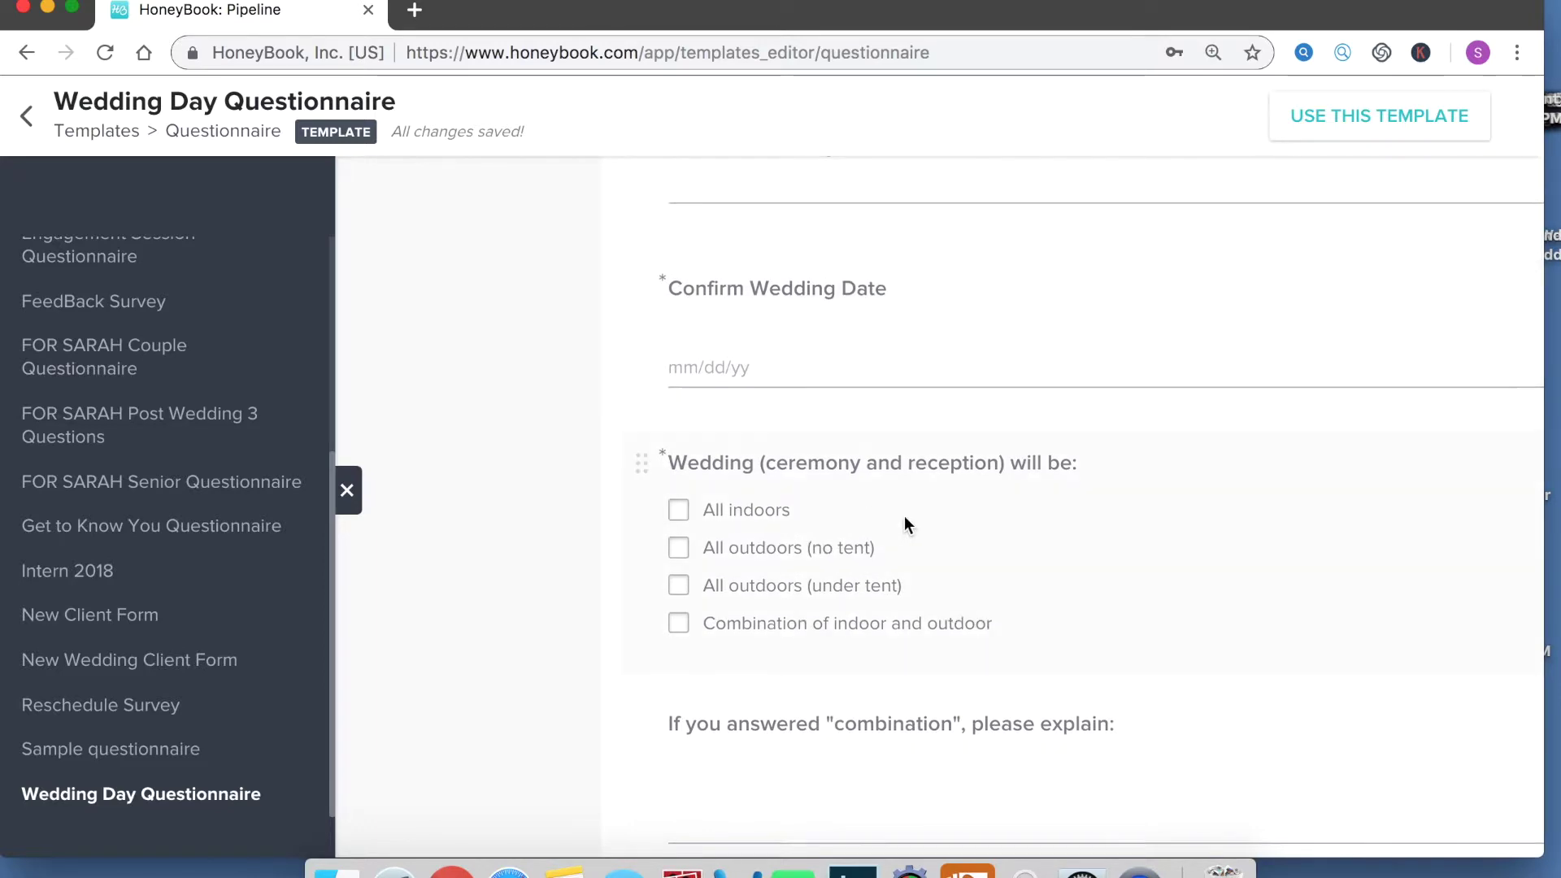
pyautogui.scroll(-2, 904, 515)
pyautogui.scroll(3, 904, 515)
pyautogui.scroll(-4, 904, 515)
pyautogui.scroll(-12, 904, 516)
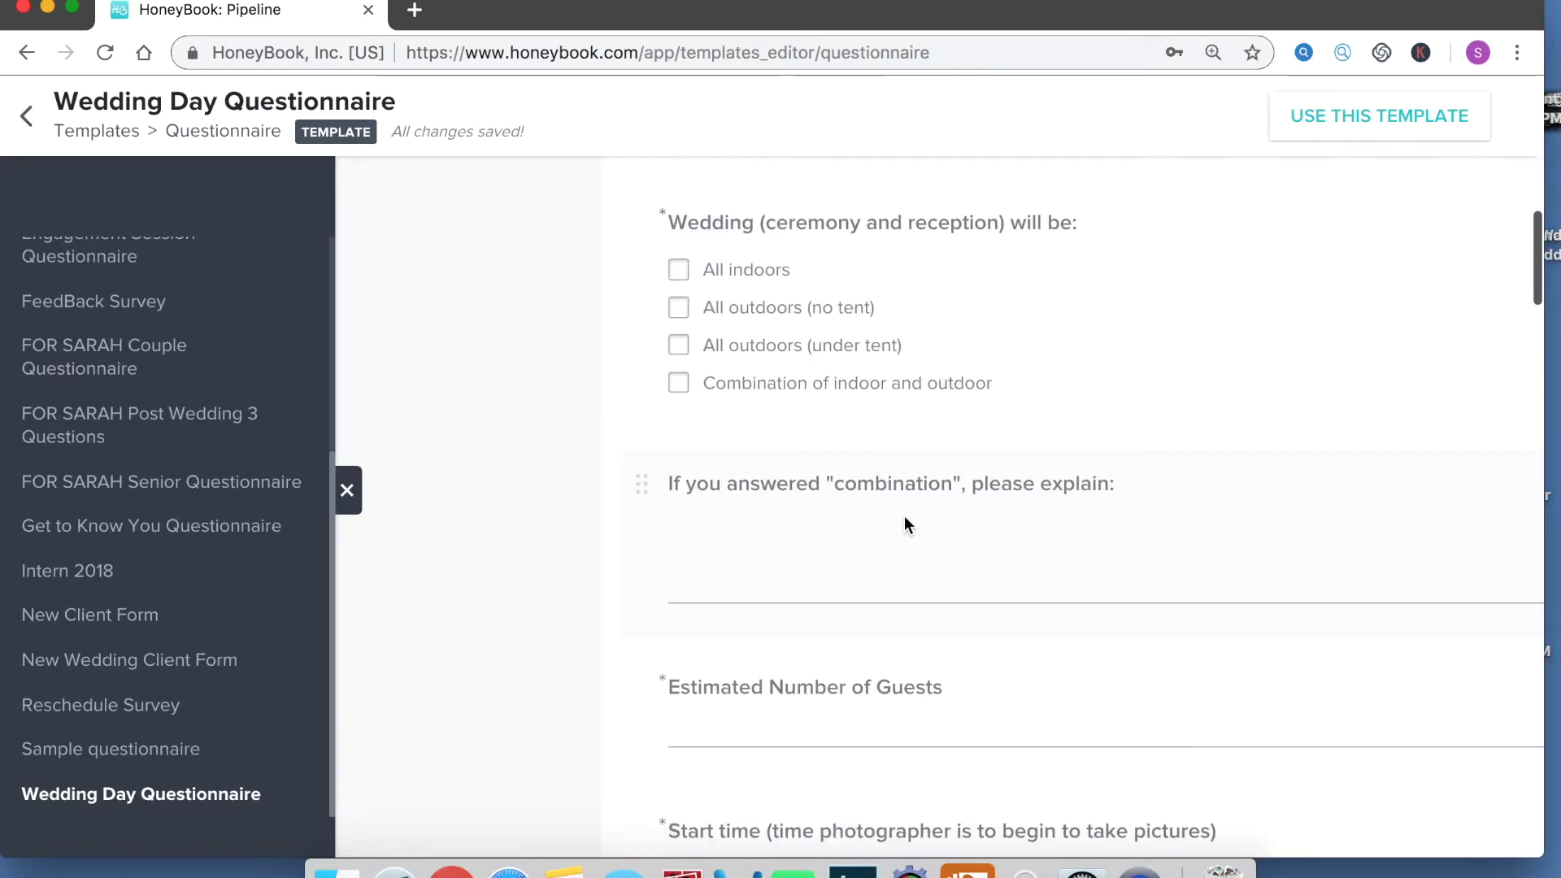
pyautogui.scroll(-18, 846, 679)
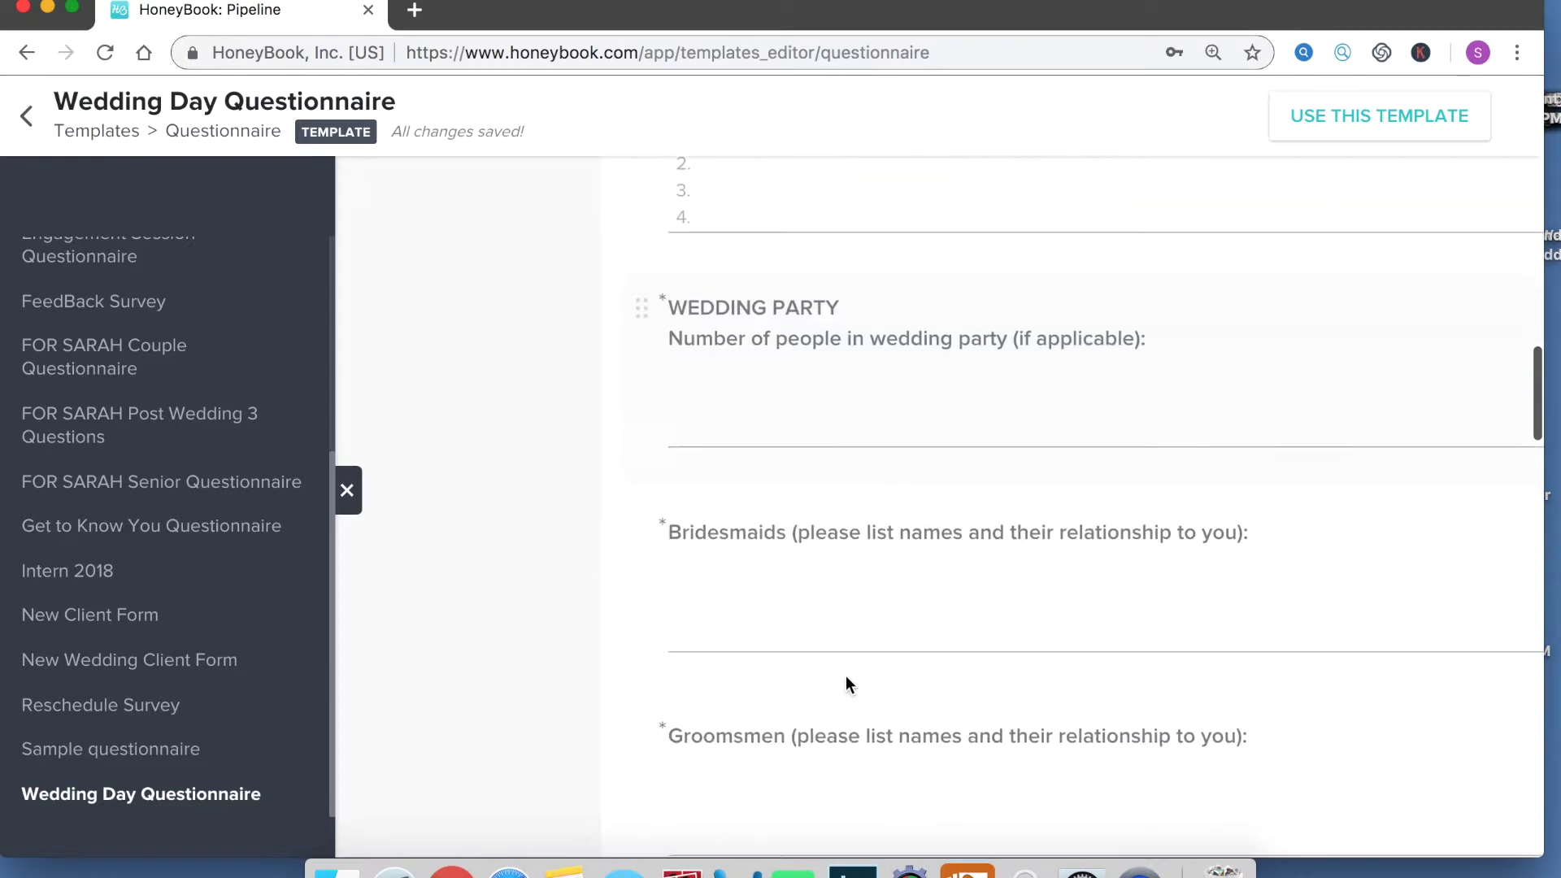
pyautogui.scroll(-20, 846, 675)
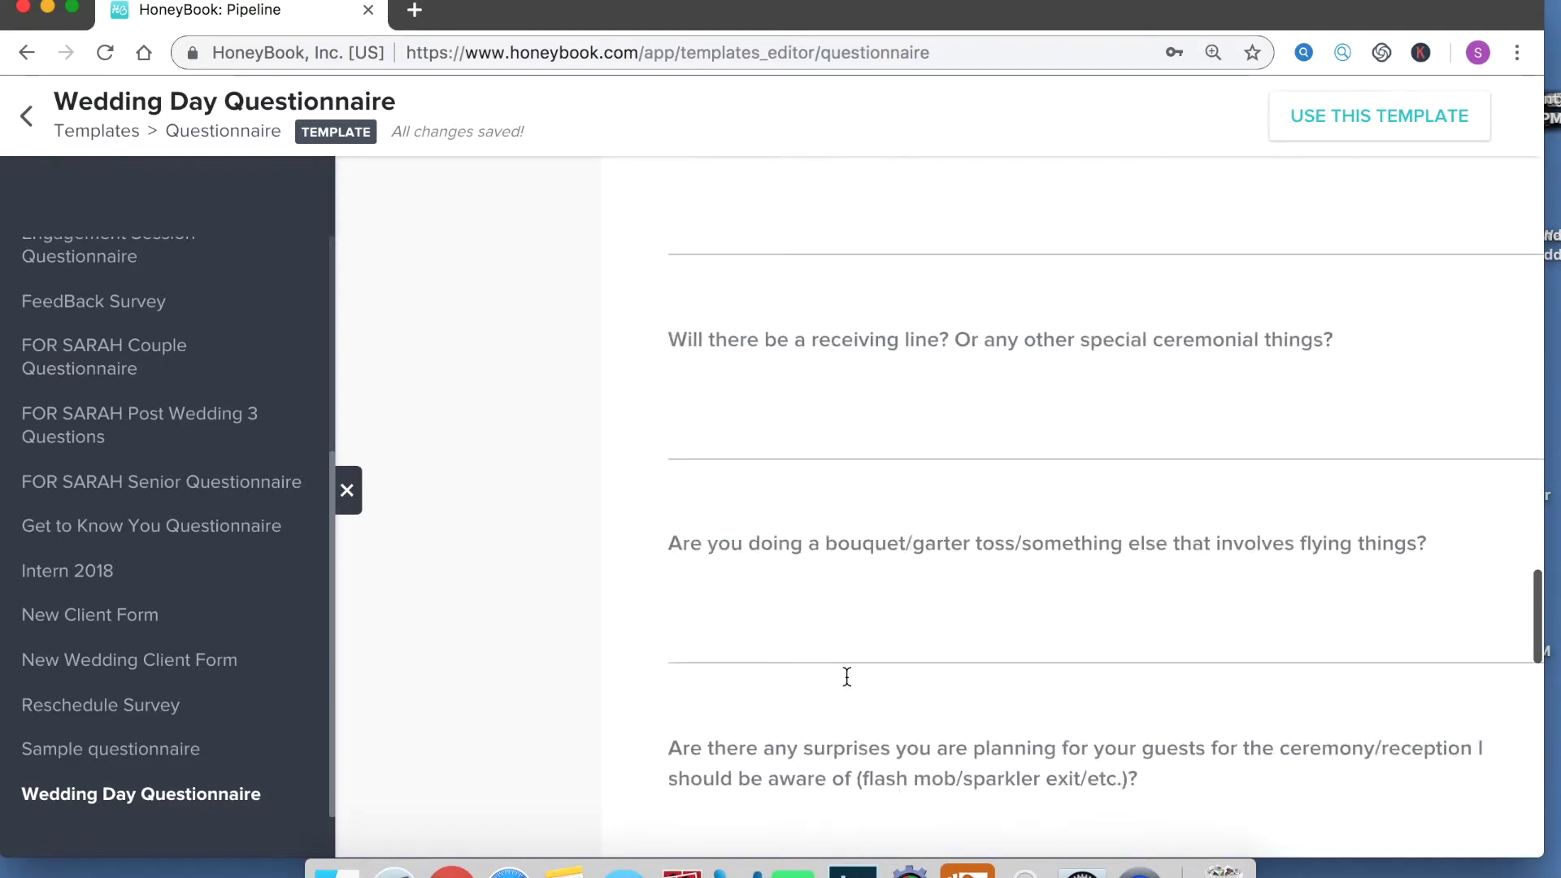
pyautogui.scroll(-5, 846, 676)
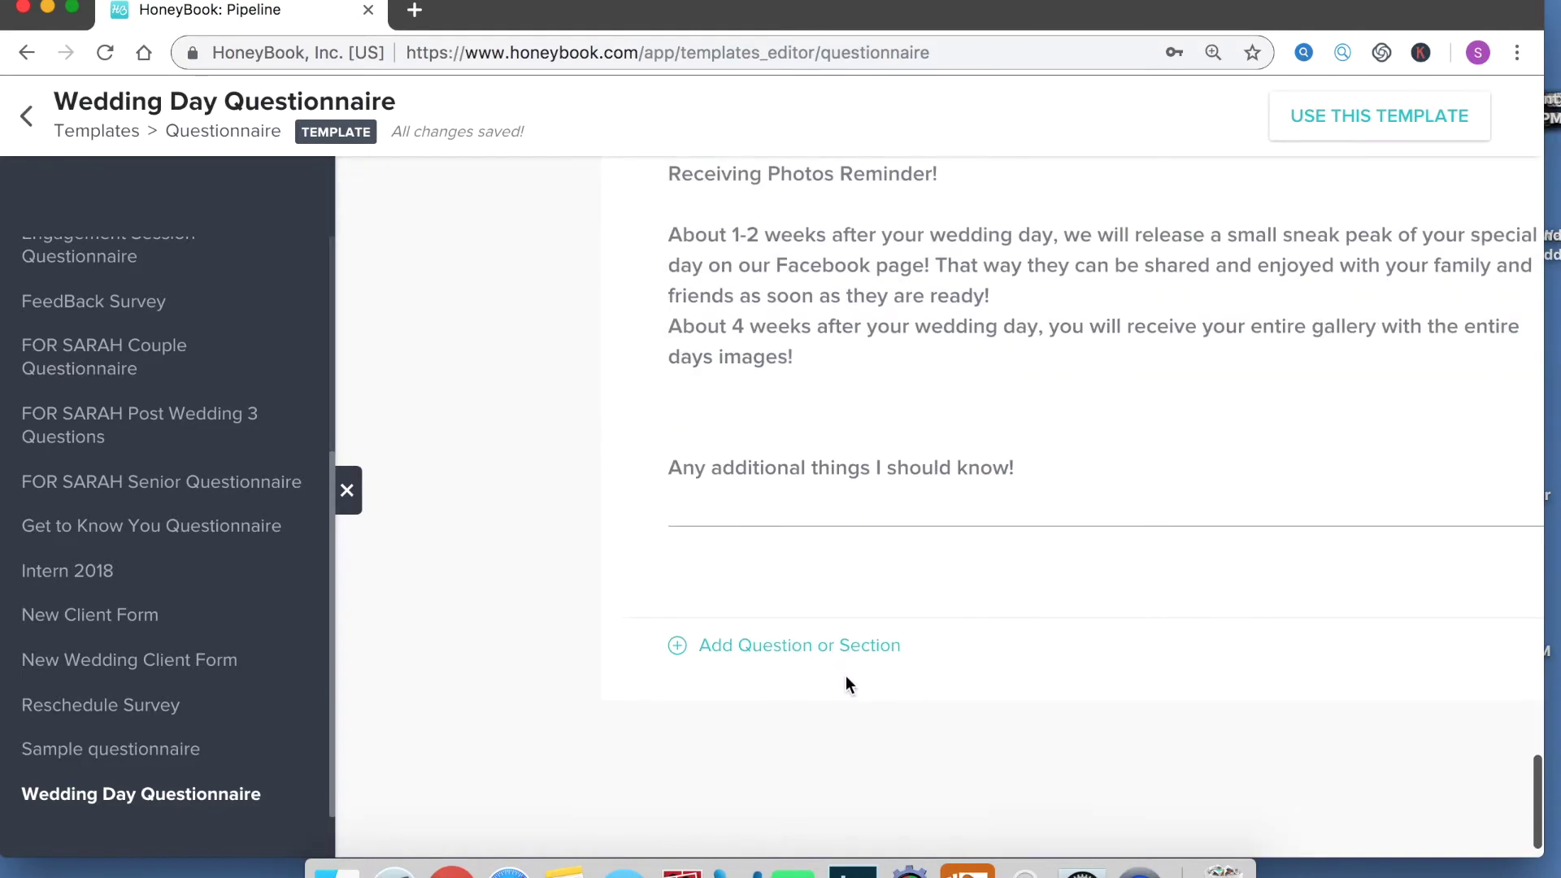
pyautogui.scroll(20, 993, 558)
pyautogui.scroll(20, 993, 553)
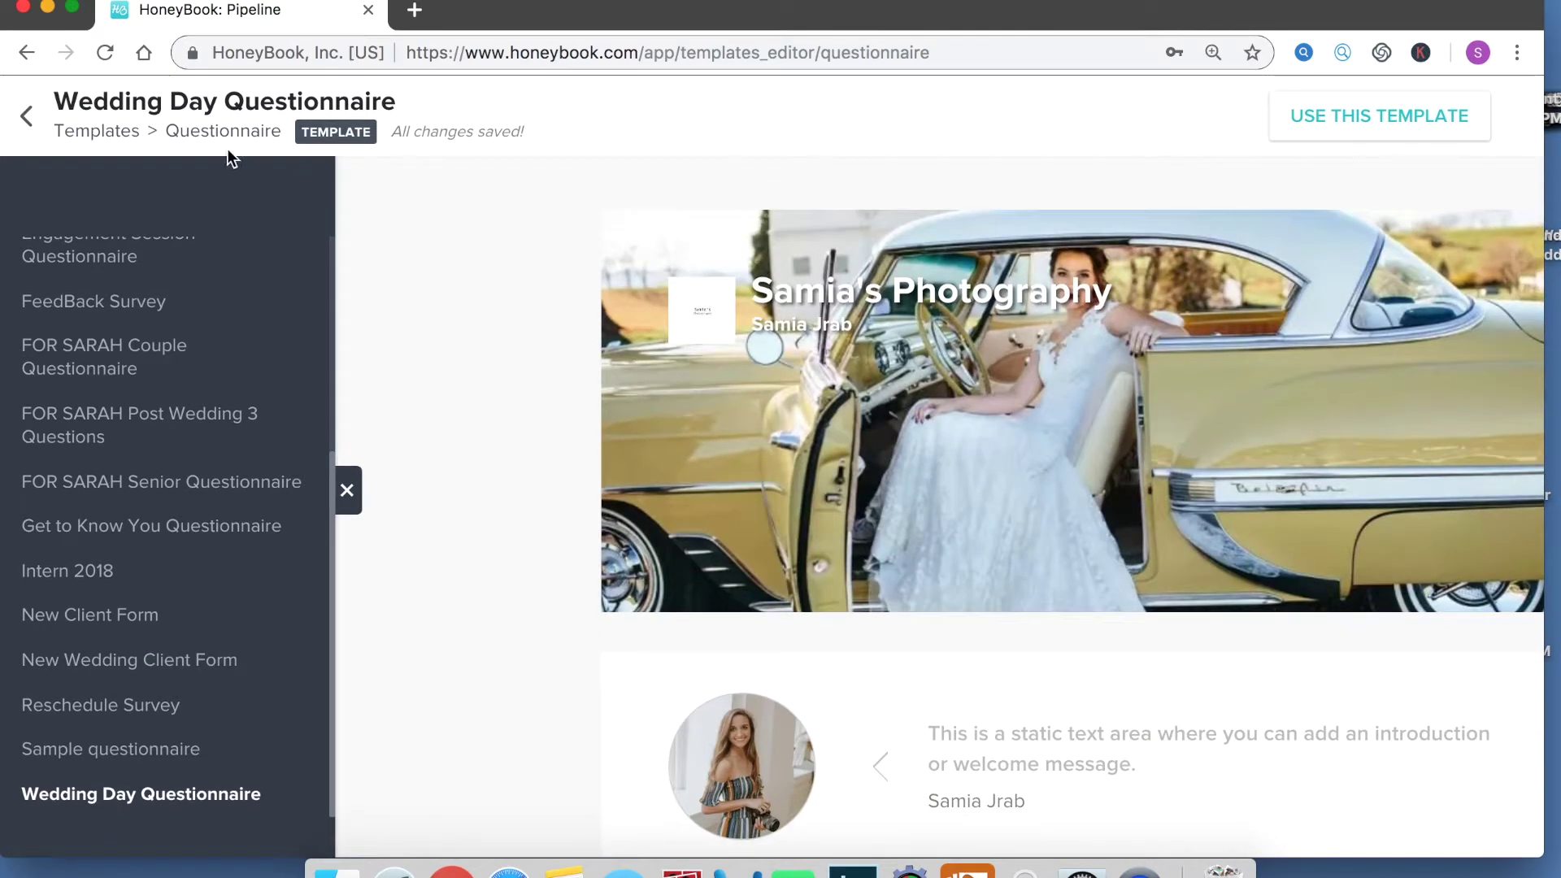
# - Open the 2018-2019 Senior Session email template, then return to the Templates overview
pyautogui.click(107, 135)
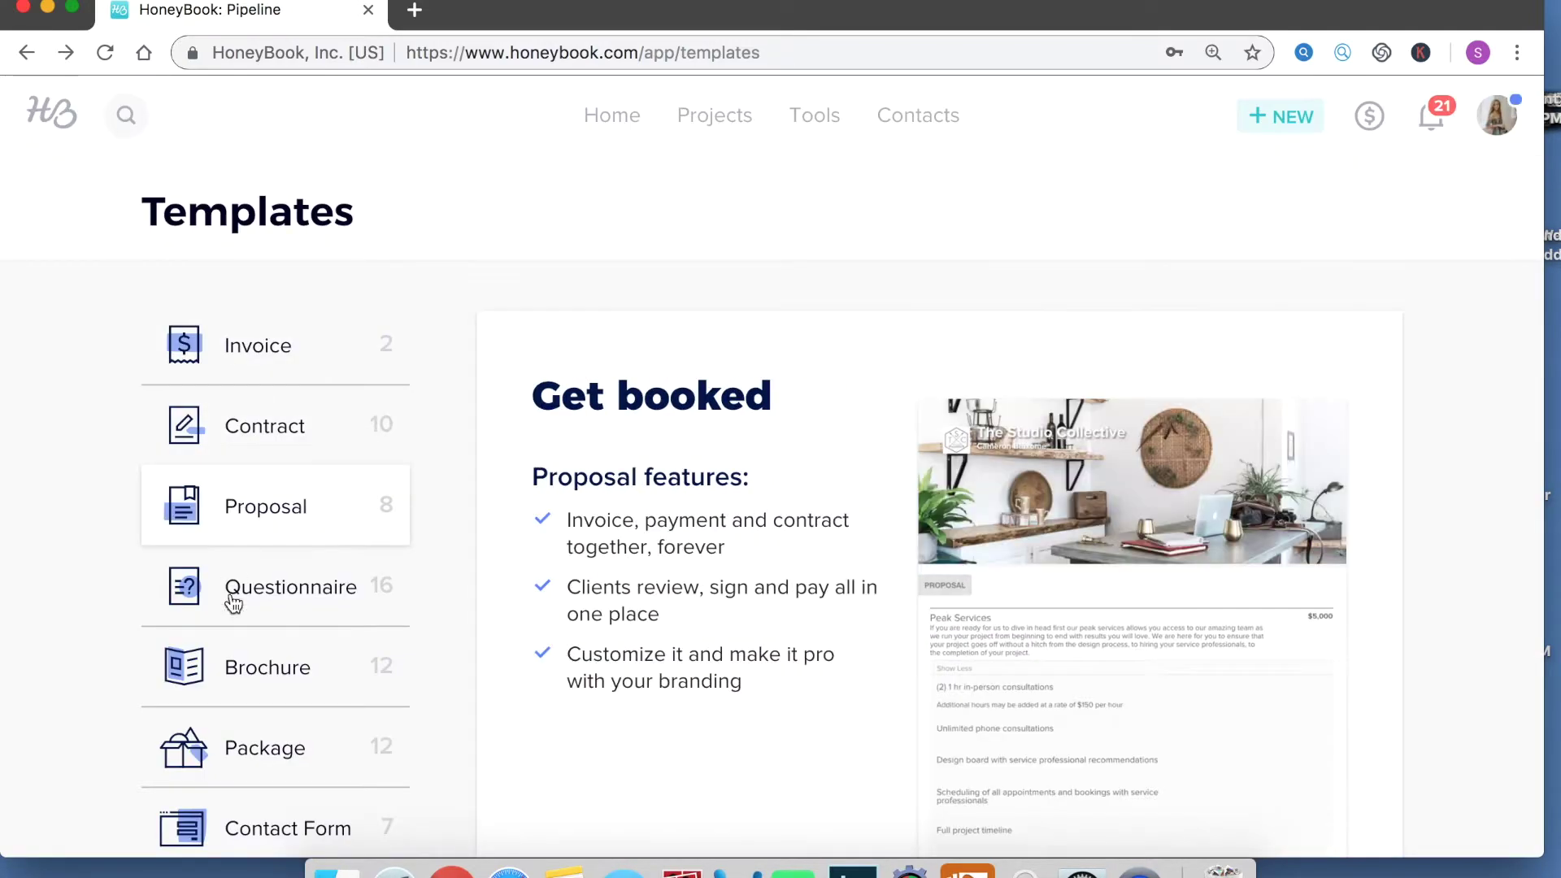
pyautogui.scroll(-4, 279, 697)
pyautogui.scroll(3, 285, 626)
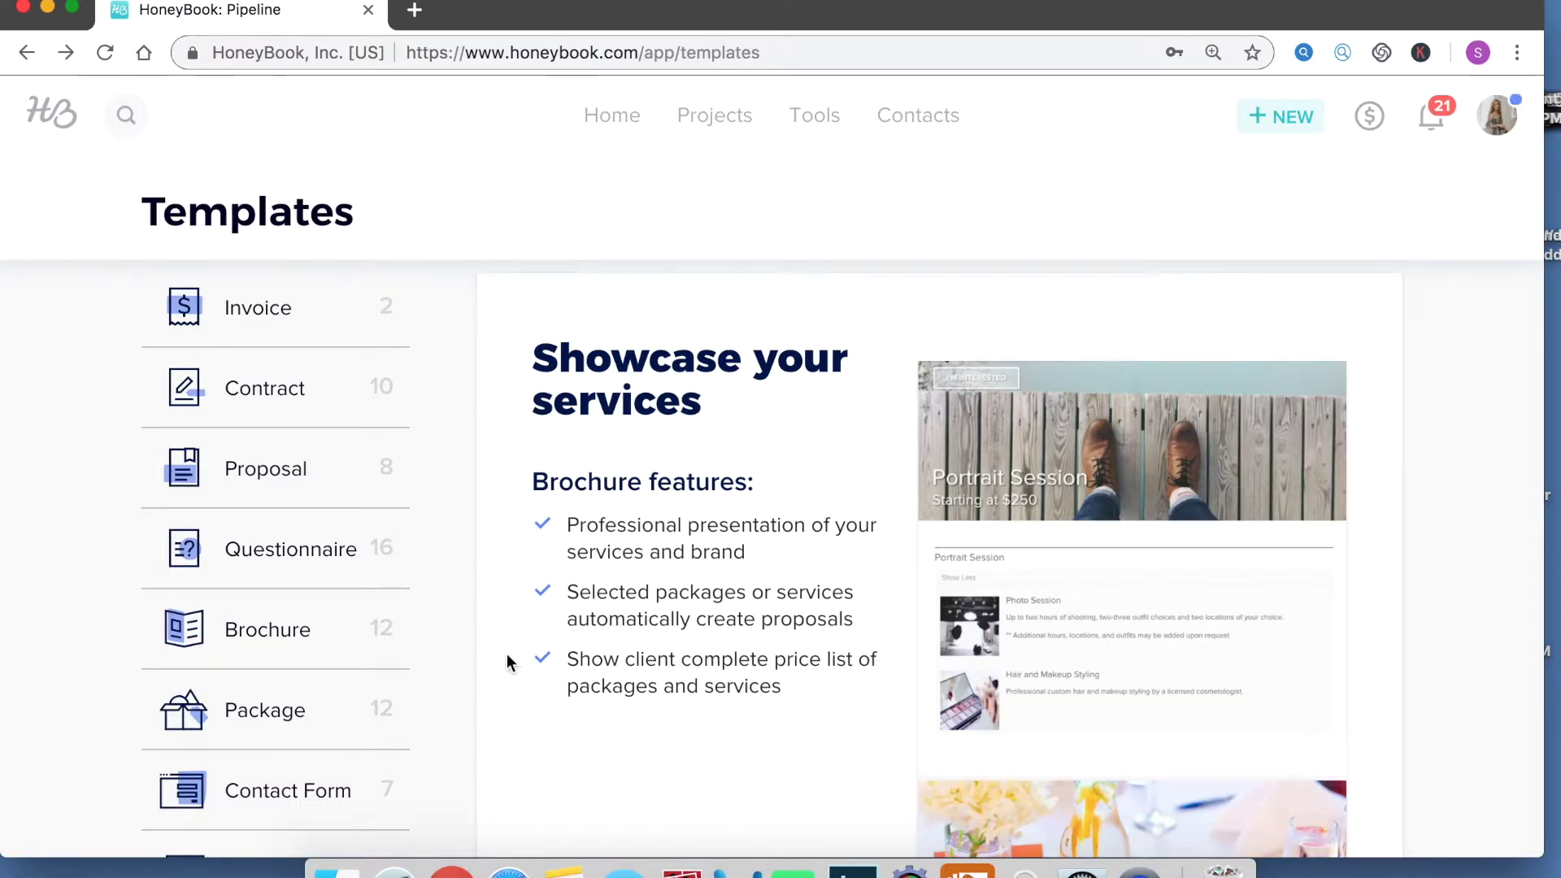
pyautogui.scroll(-3, 244, 627)
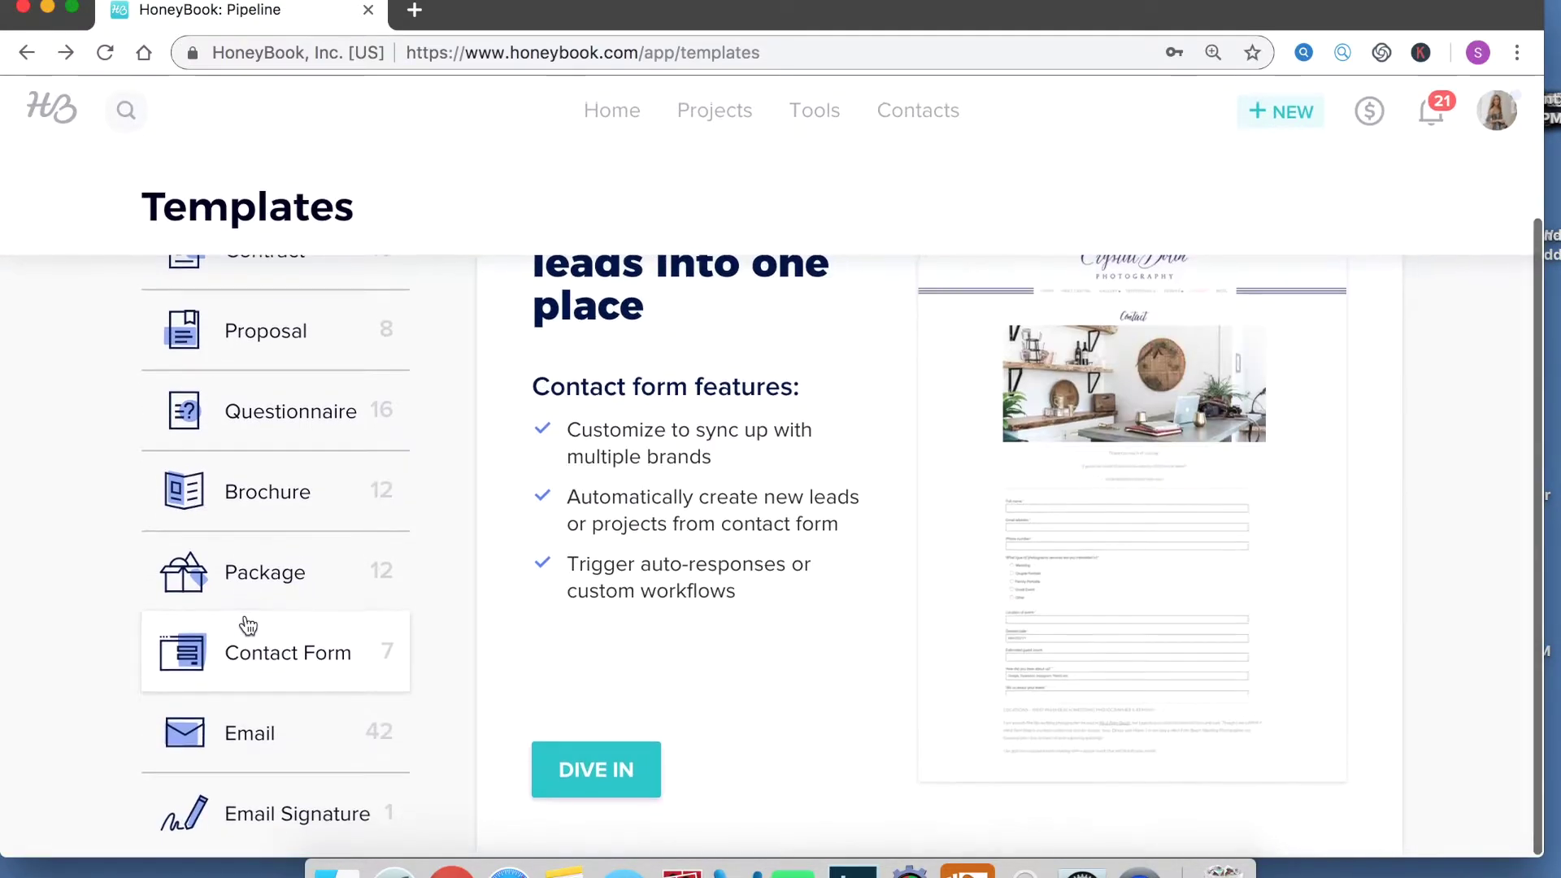
pyautogui.scroll(1, 248, 626)
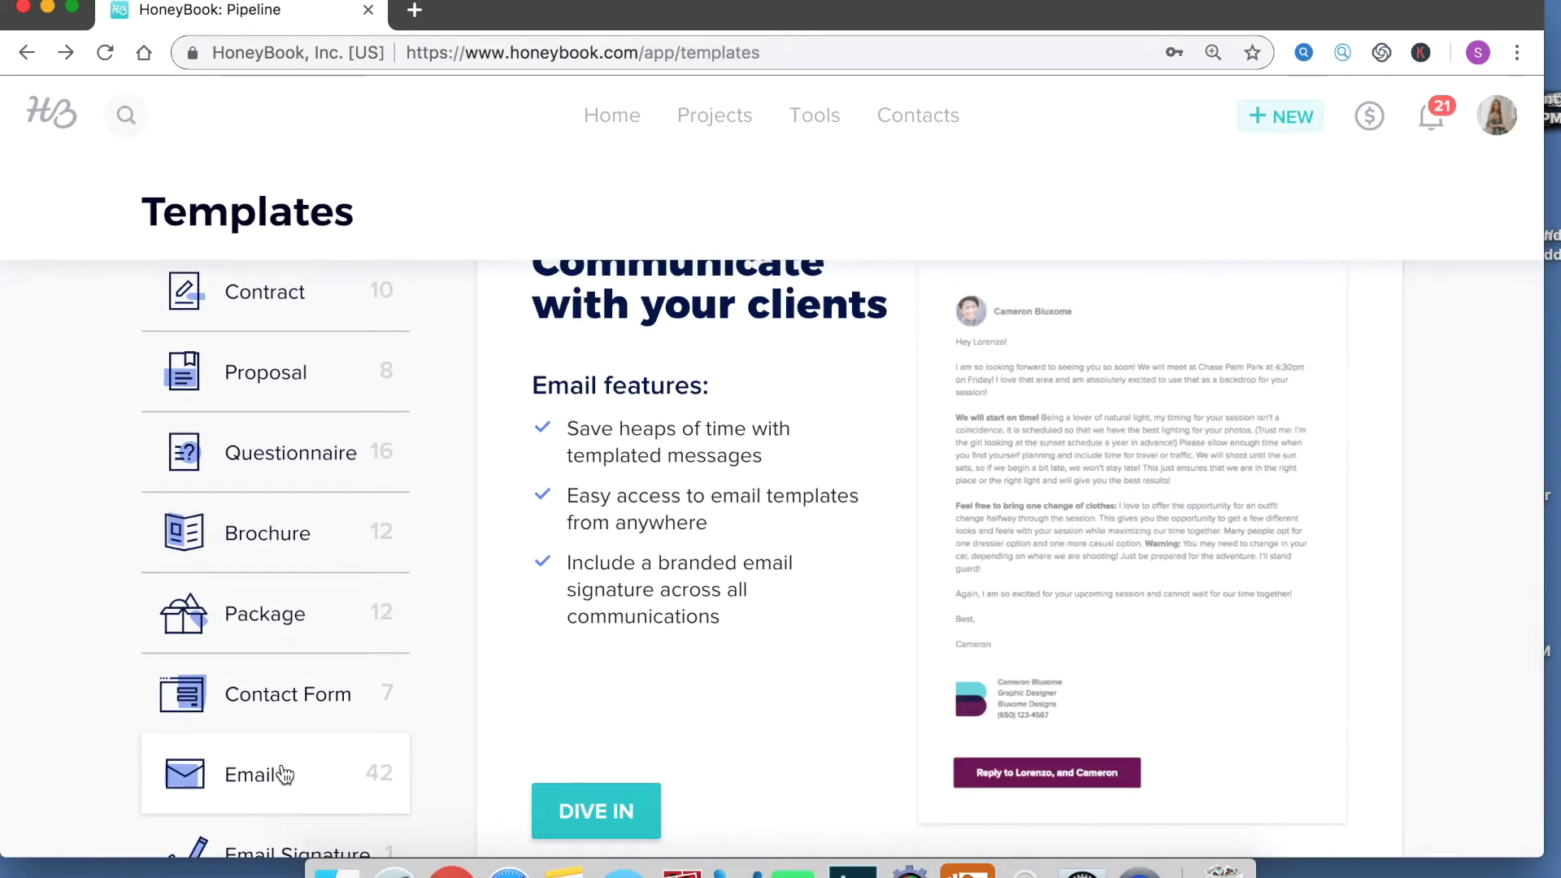
pyautogui.click(283, 774)
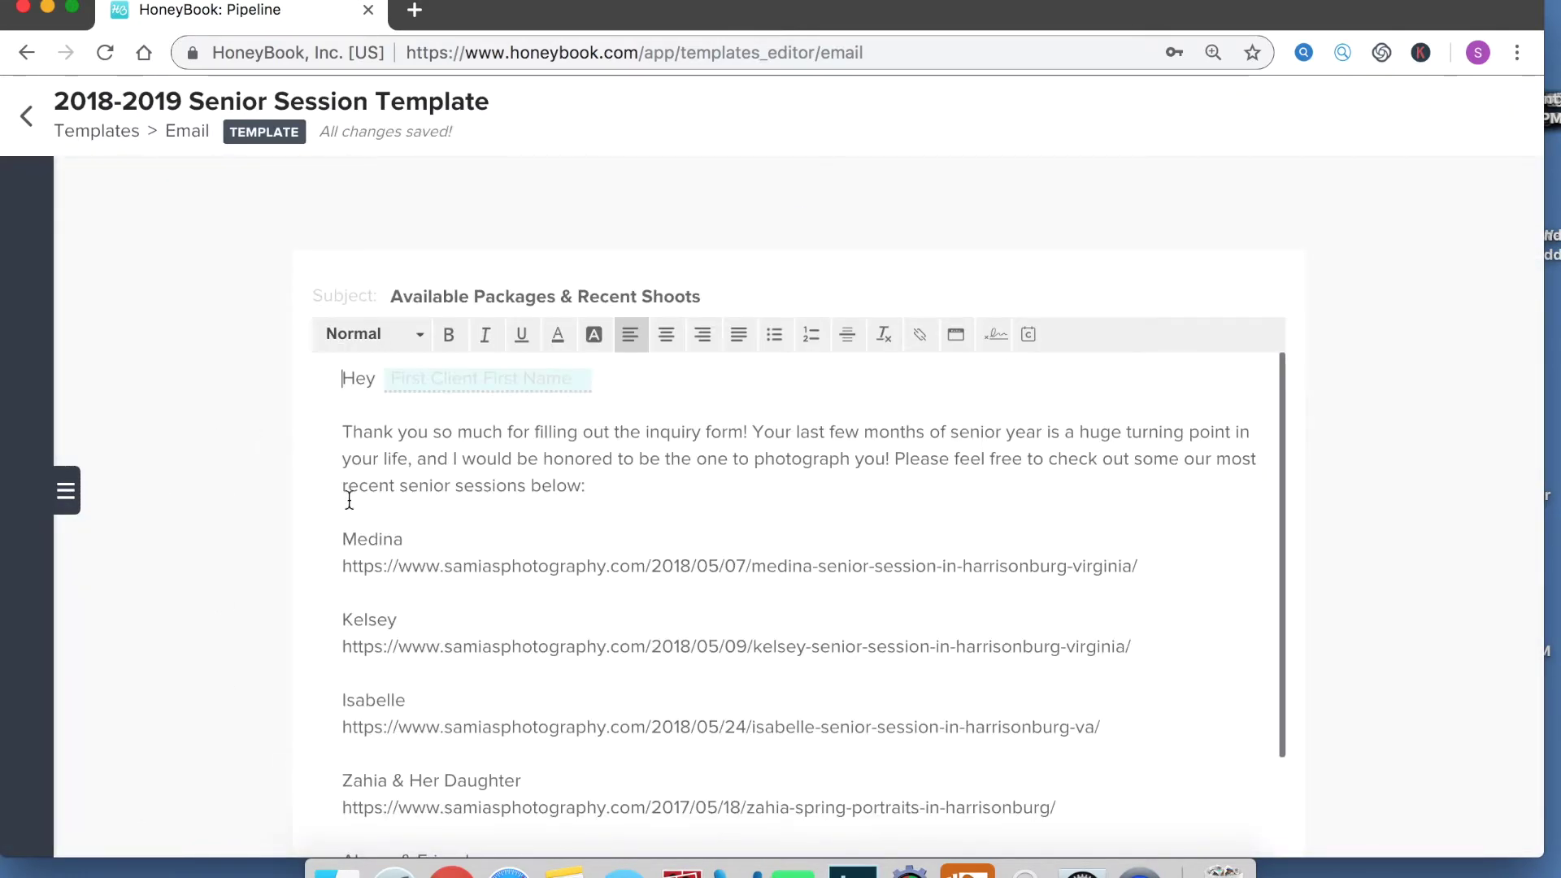
pyautogui.scroll(-3, 569, 575)
pyautogui.scroll(3, 569, 575)
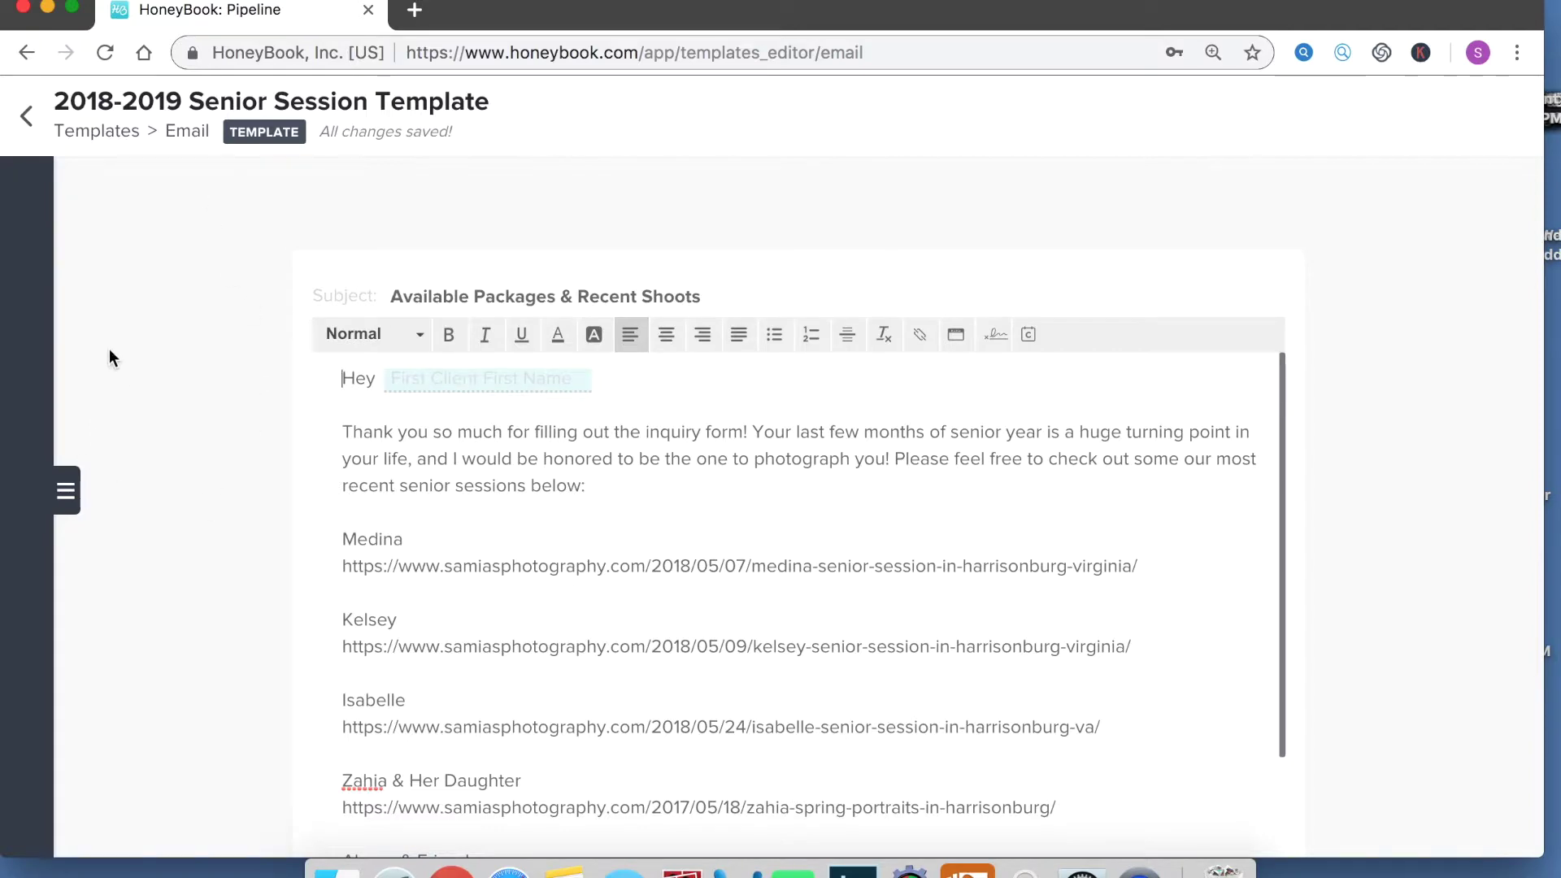
pyautogui.click(27, 116)
# - Glance over the workflow templates page
pyautogui.moveTo(833, 110)
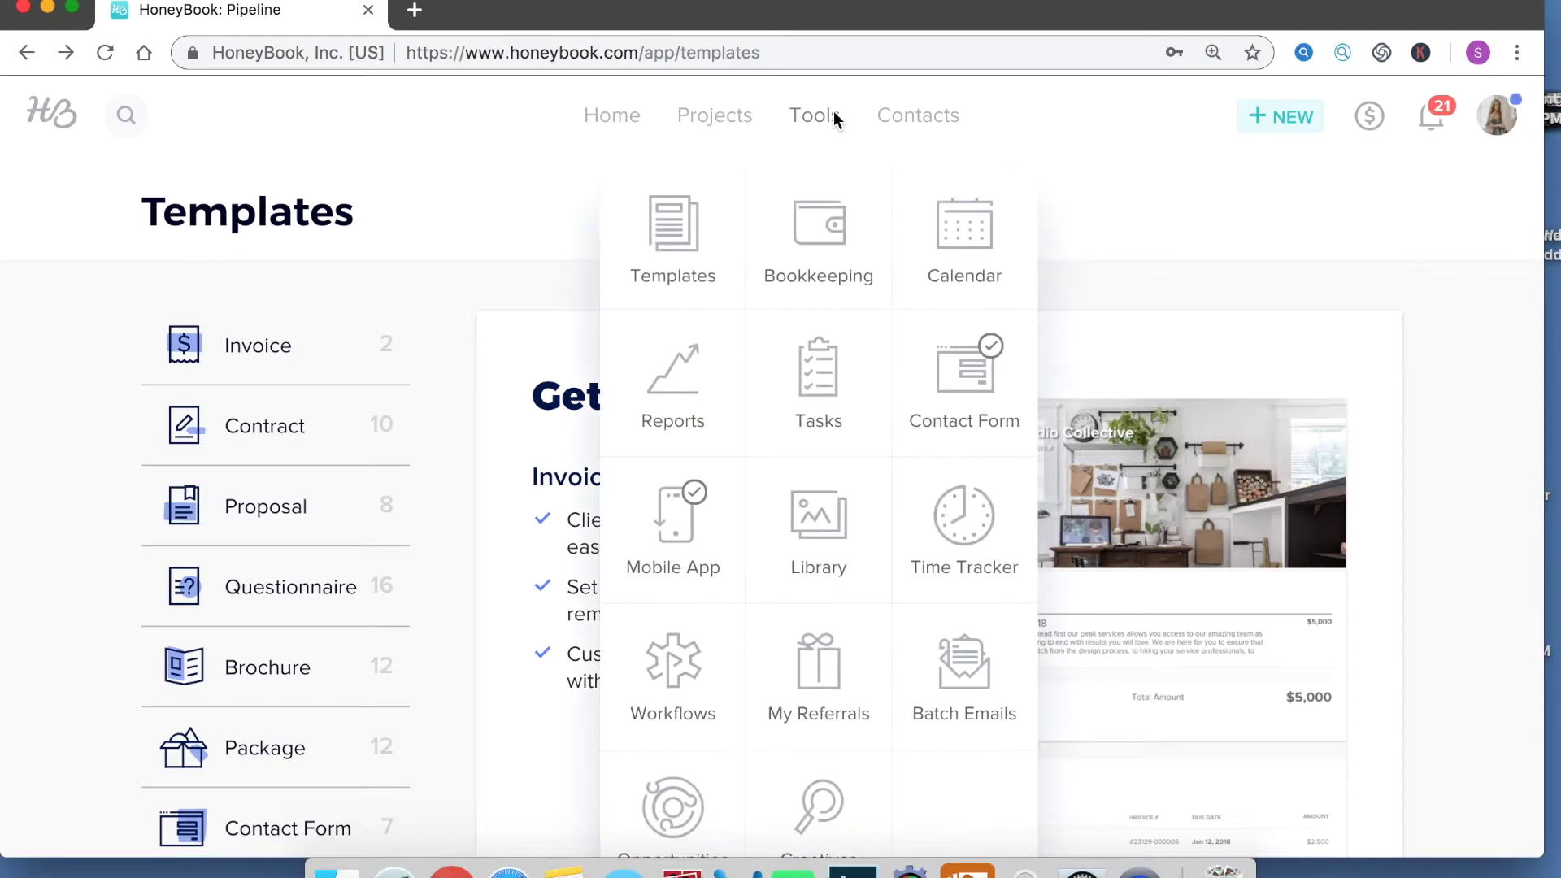
pyautogui.click(673, 660)
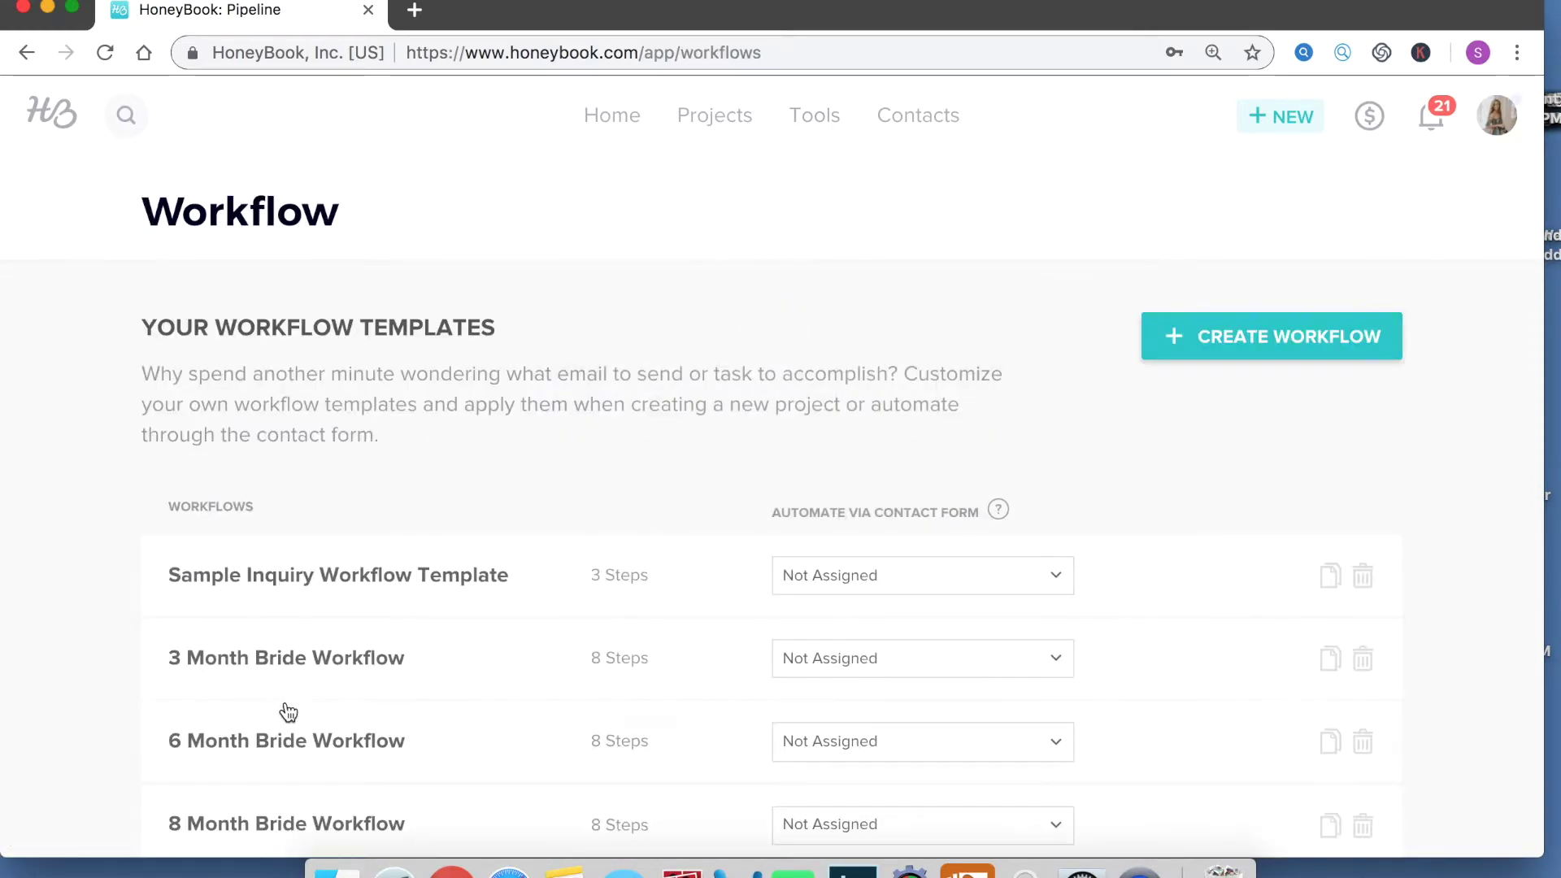
pyautogui.scroll(-3, 285, 713)
pyautogui.scroll(2, 104, 516)
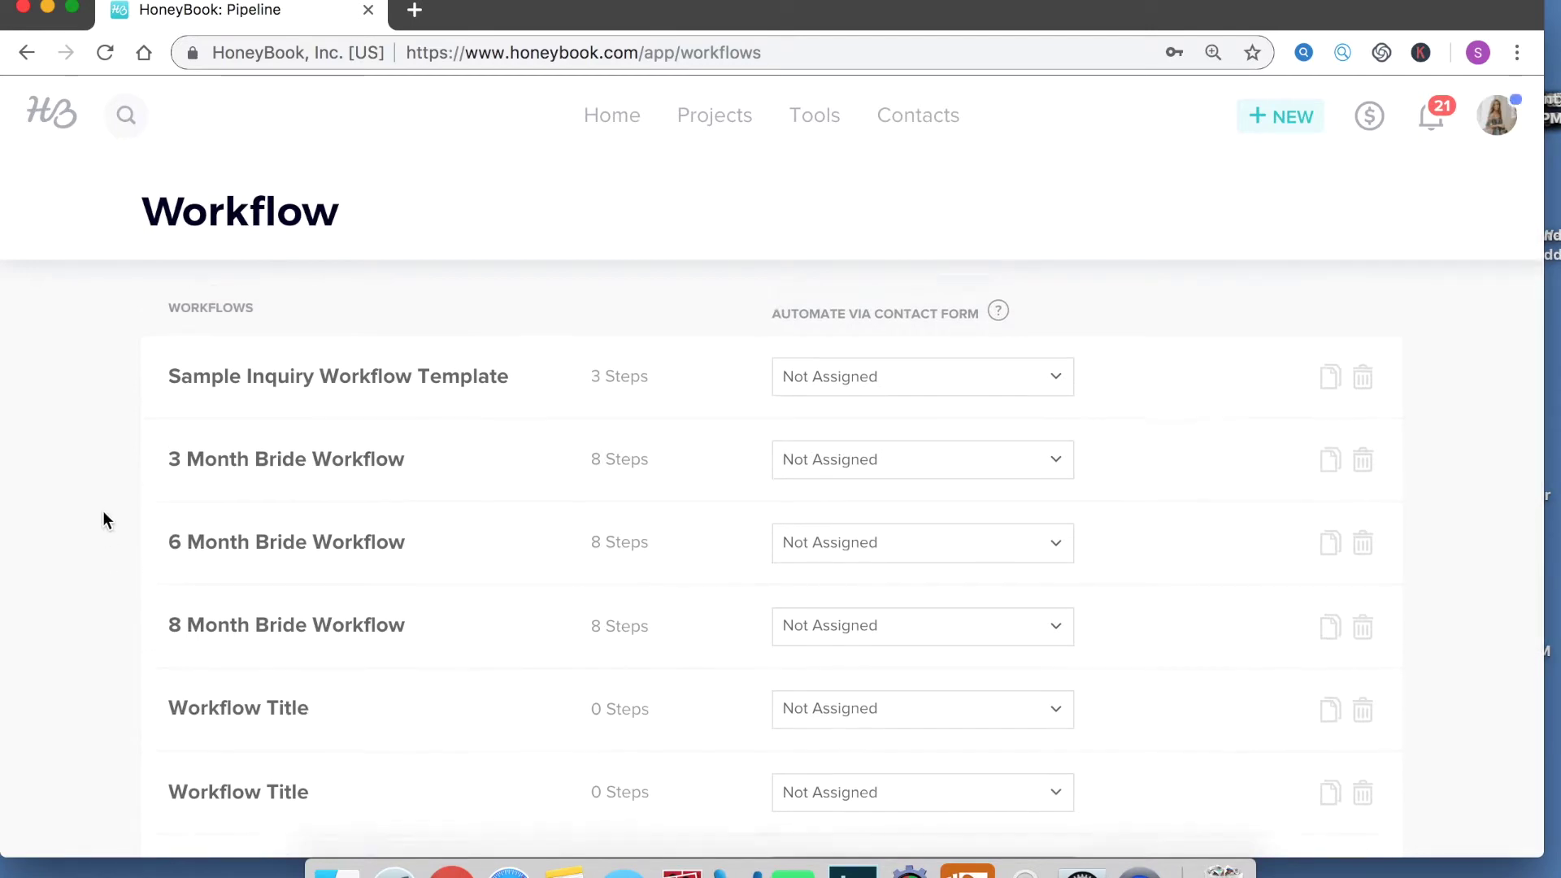
# - Filter the Projects pipeline through Weddings in Workflow, Engagements in WF, then Retainer Paid (empty)
pyautogui.click(715, 122)
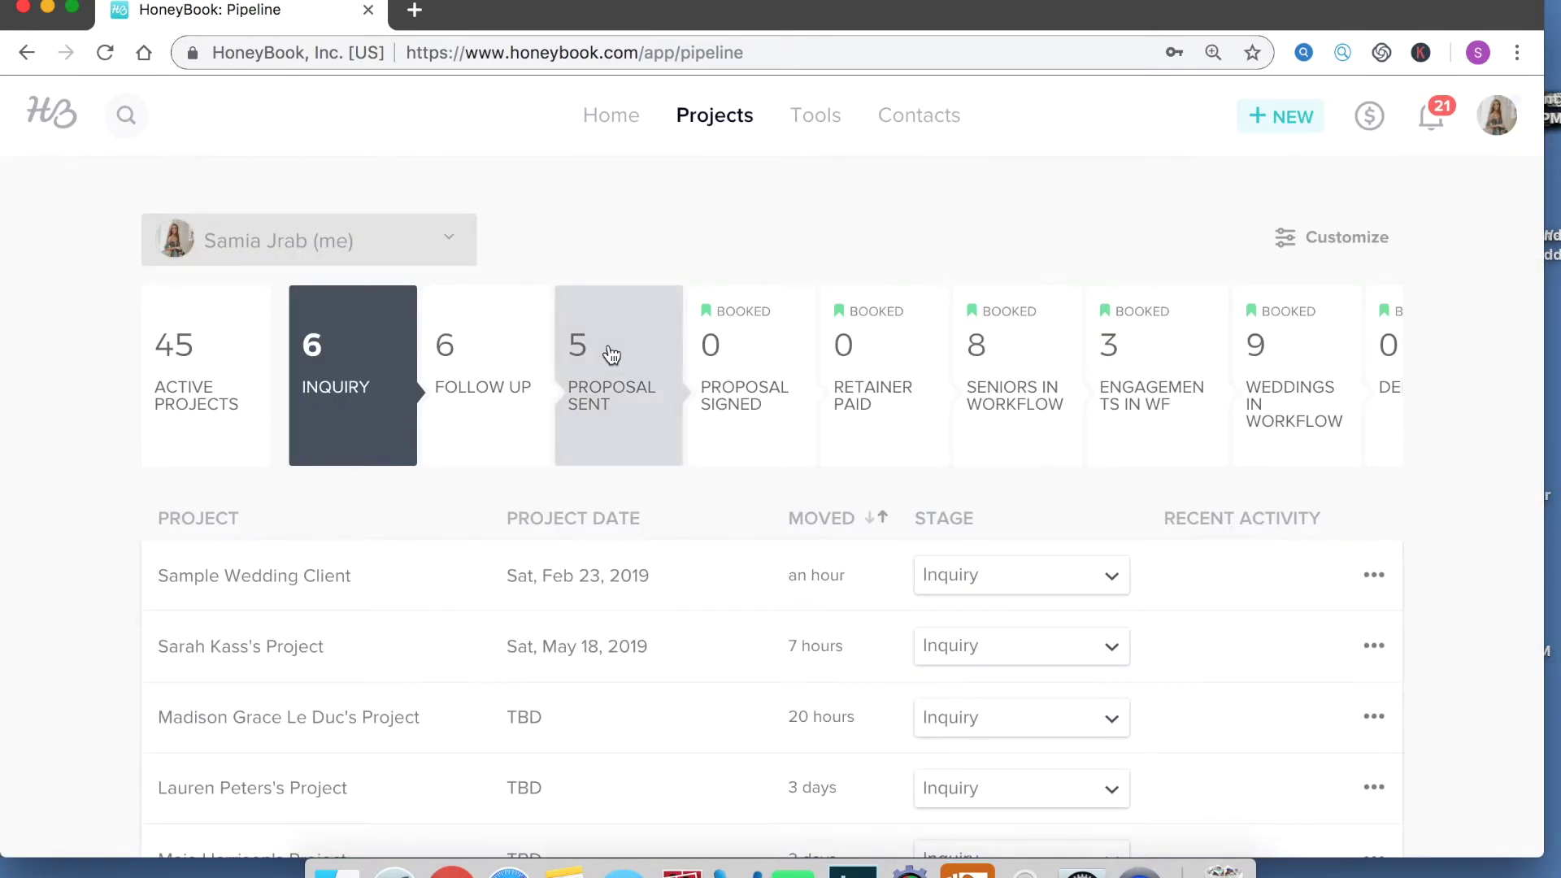
pyautogui.hscroll(5, 984, 378)
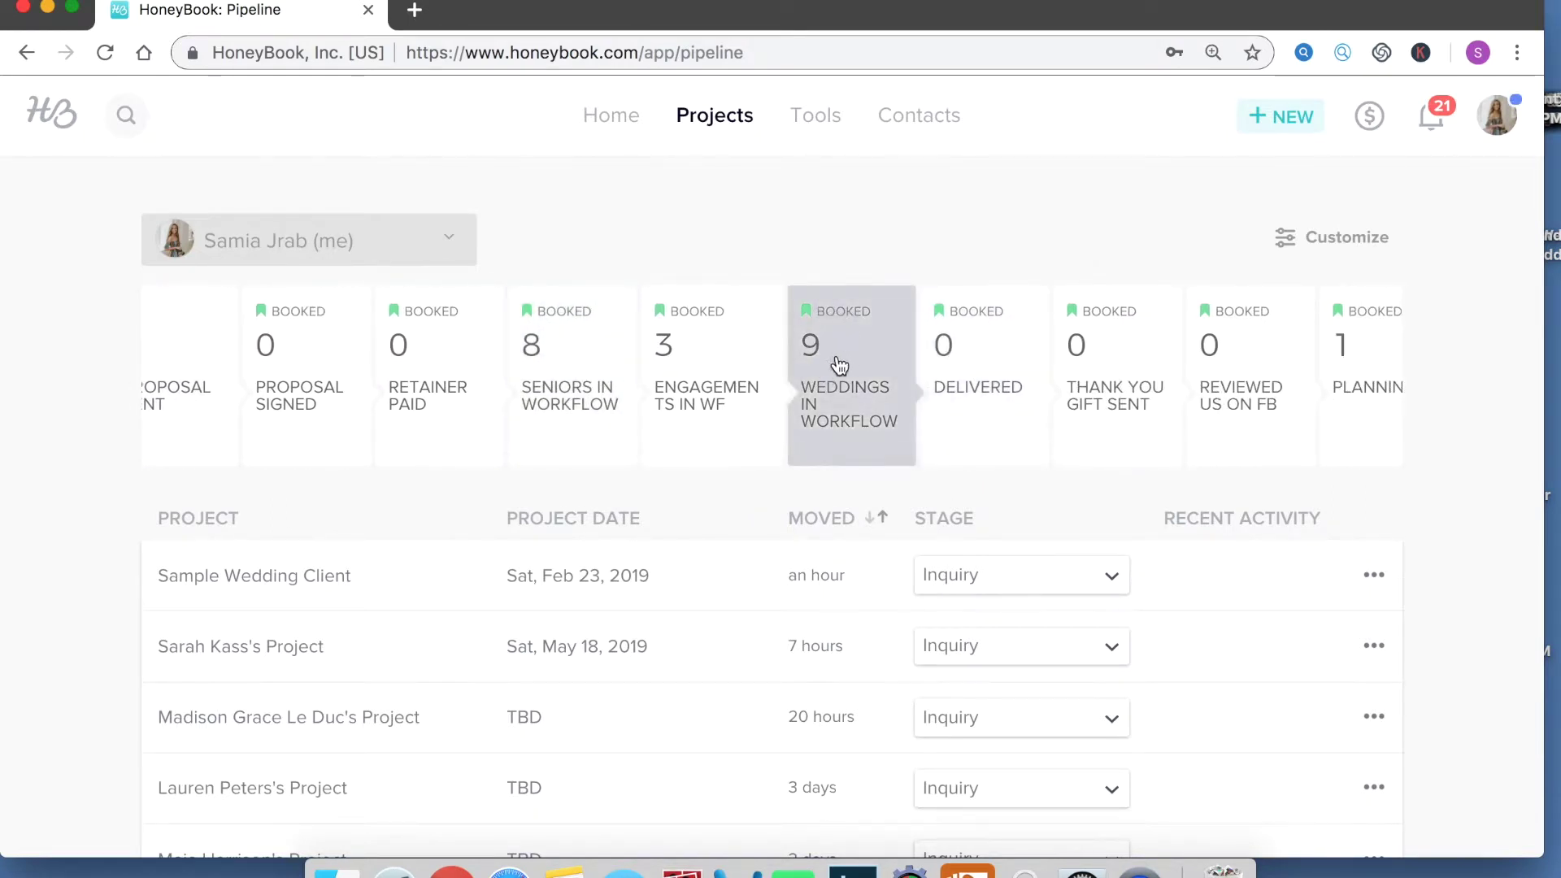
pyautogui.click(837, 368)
pyautogui.click(697, 366)
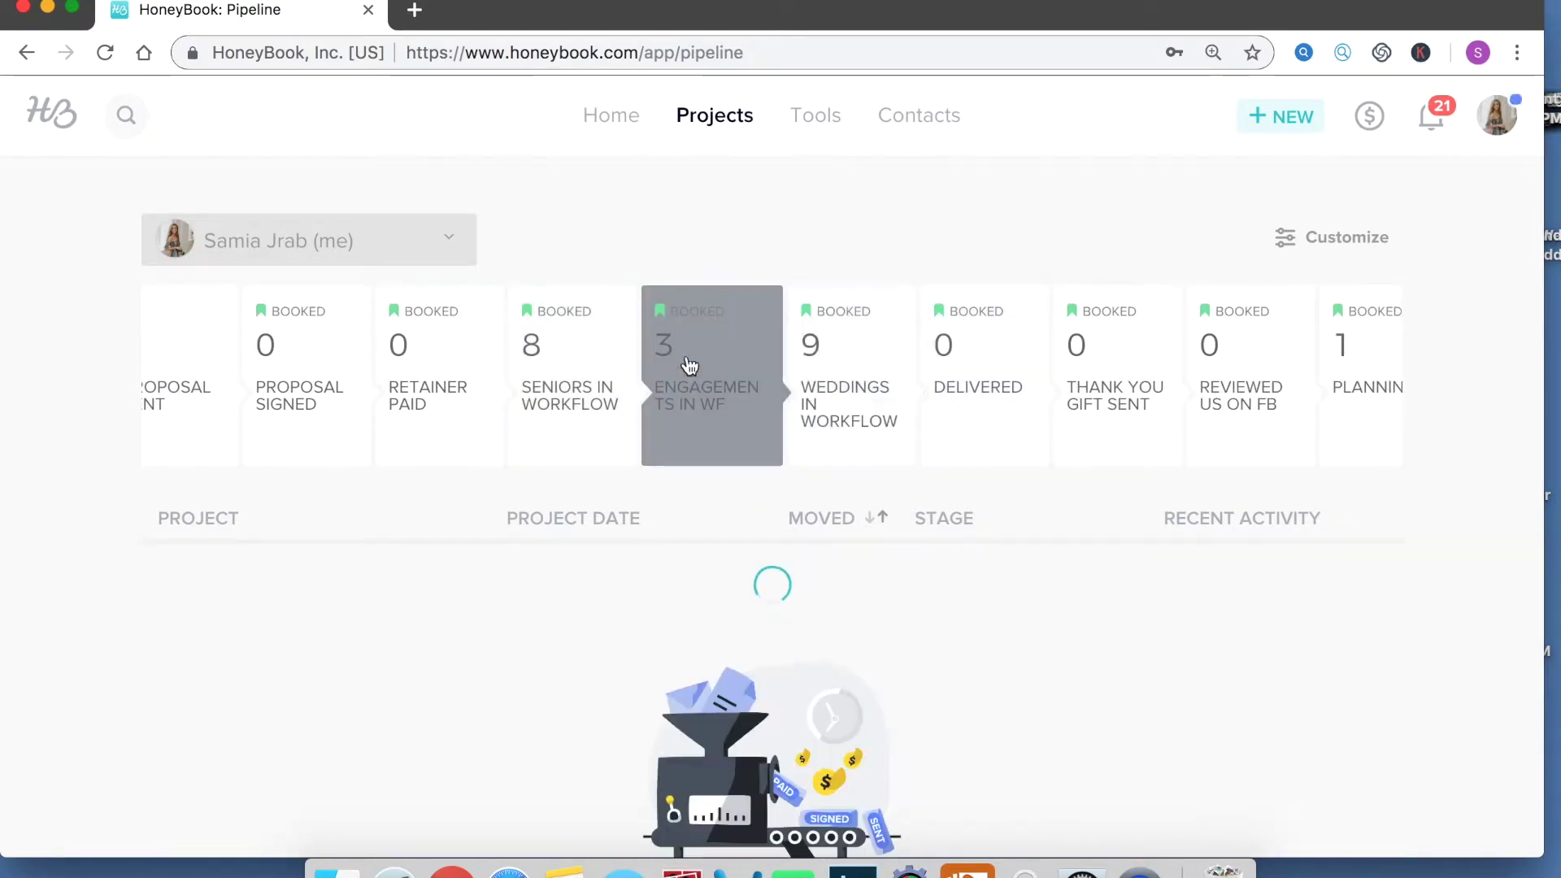
pyautogui.click(436, 392)
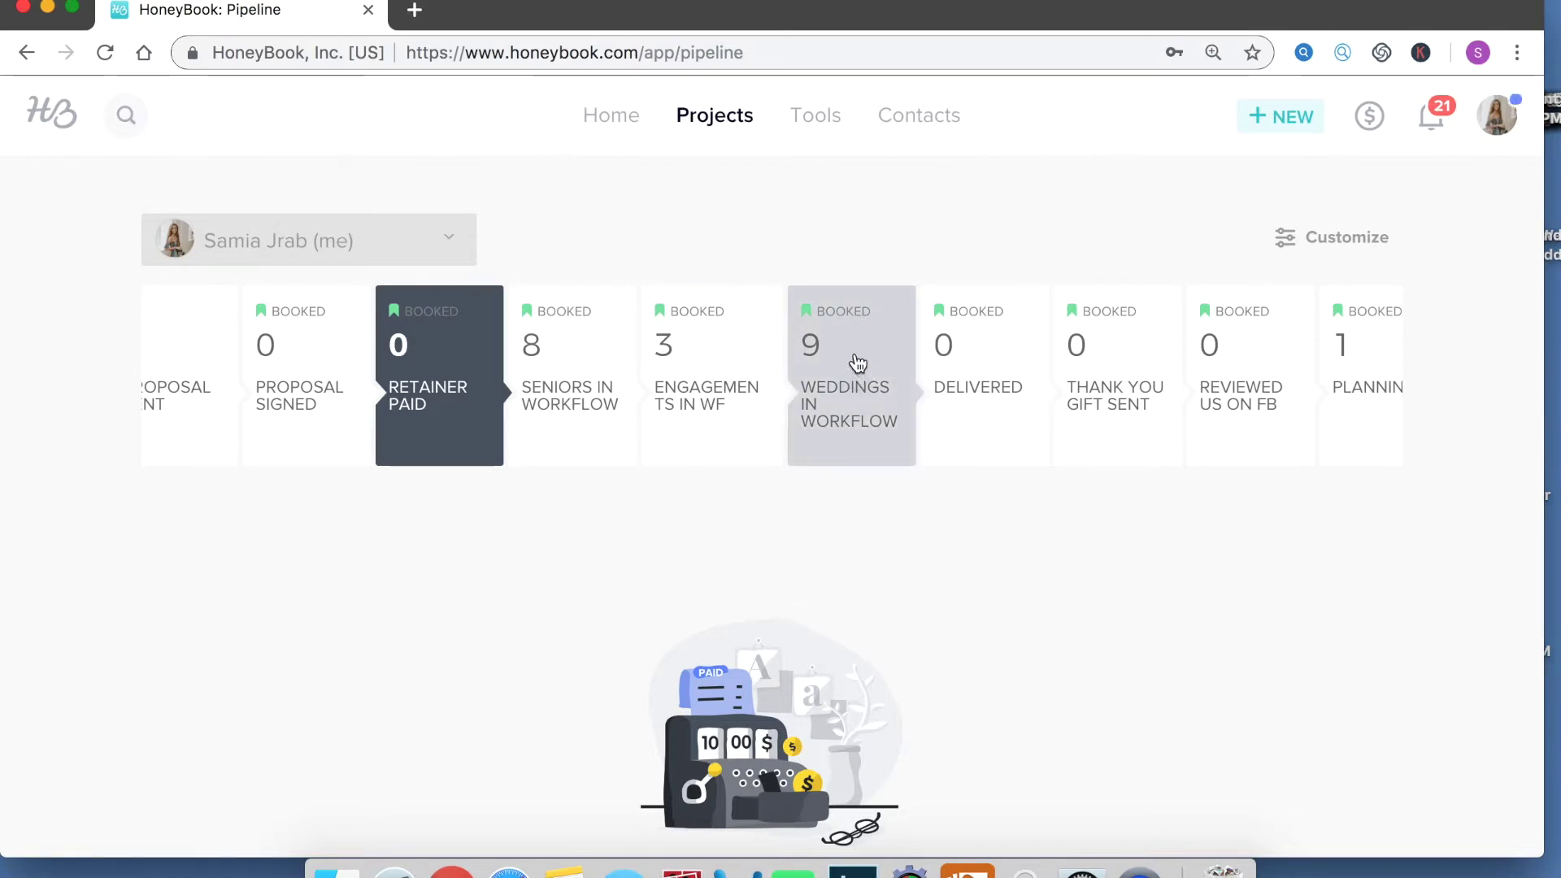
pyautogui.moveTo(803, 115)
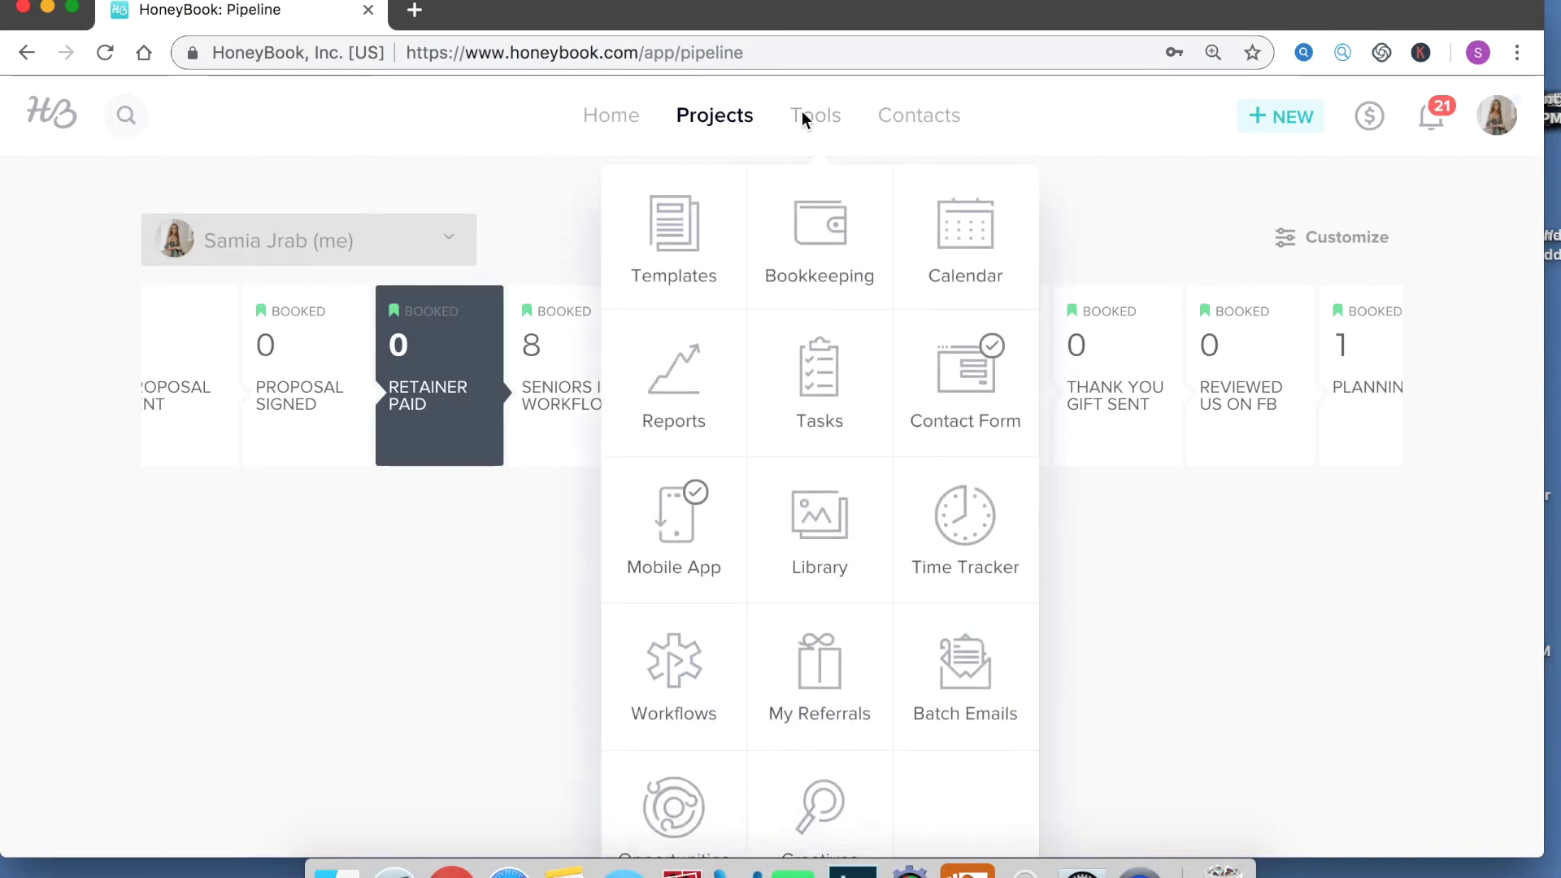
# - Open Workflows and scroll the eight templates, such as Standard Wedding Workflow (6 steps)
pyautogui.click(683, 661)
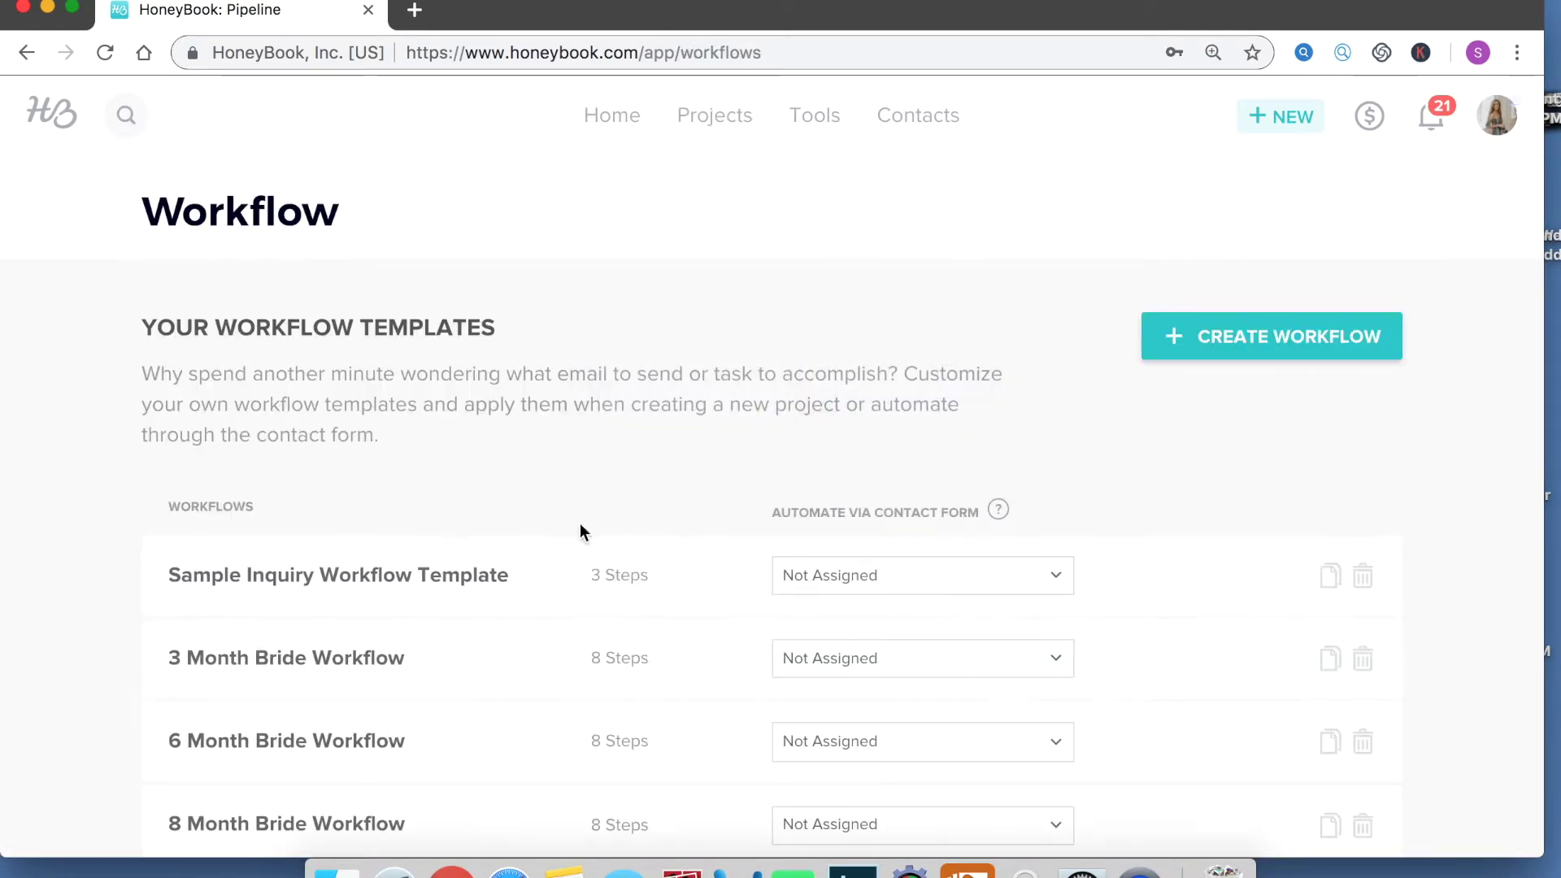
pyautogui.scroll(-2, 582, 530)
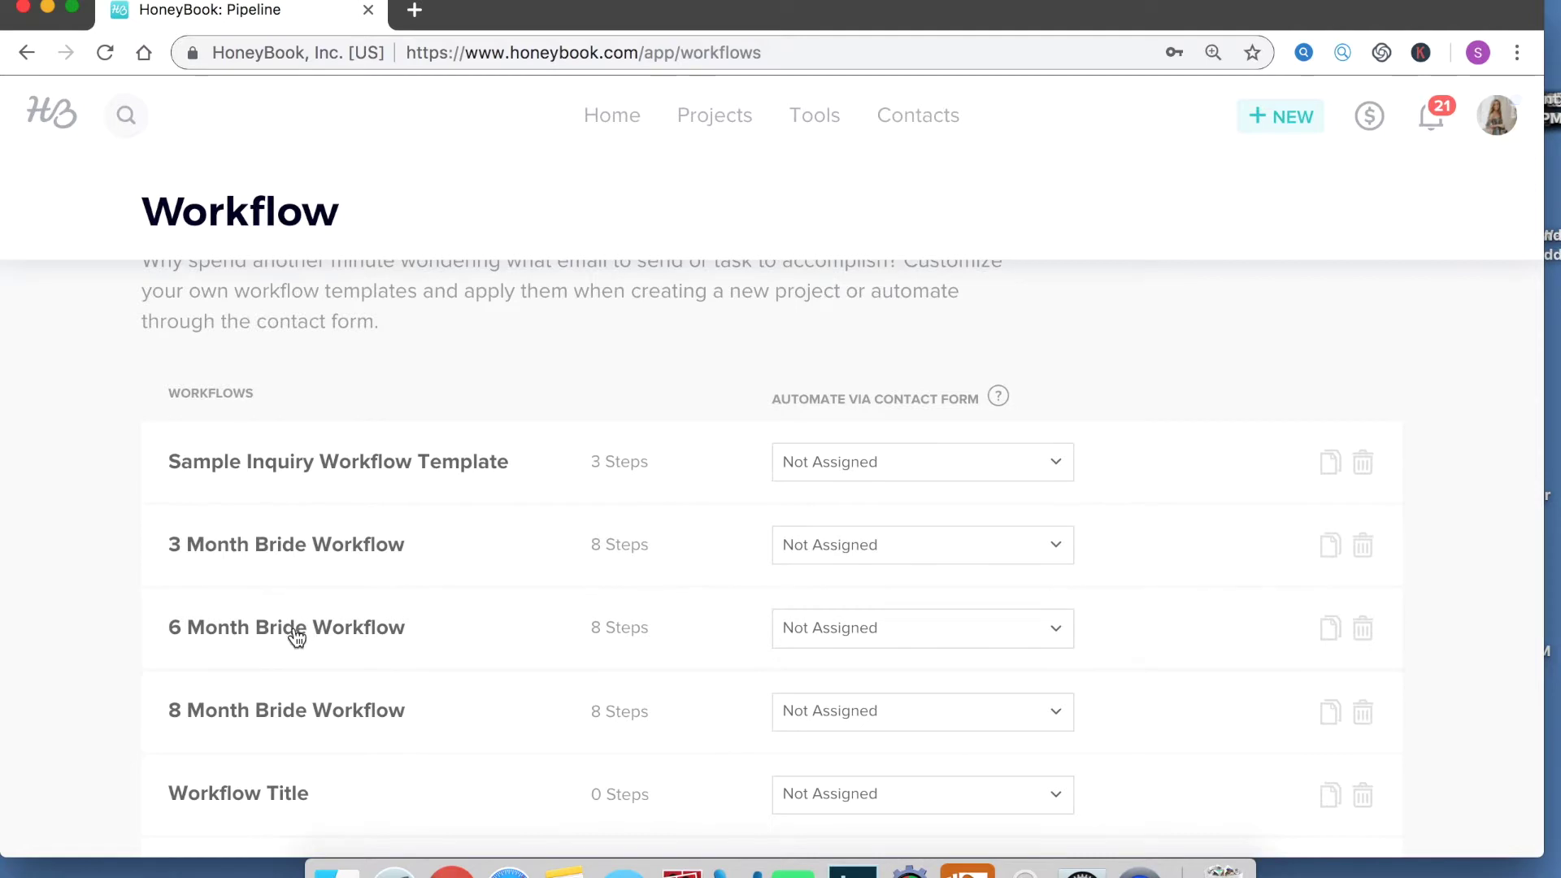
pyautogui.scroll(-1, 303, 724)
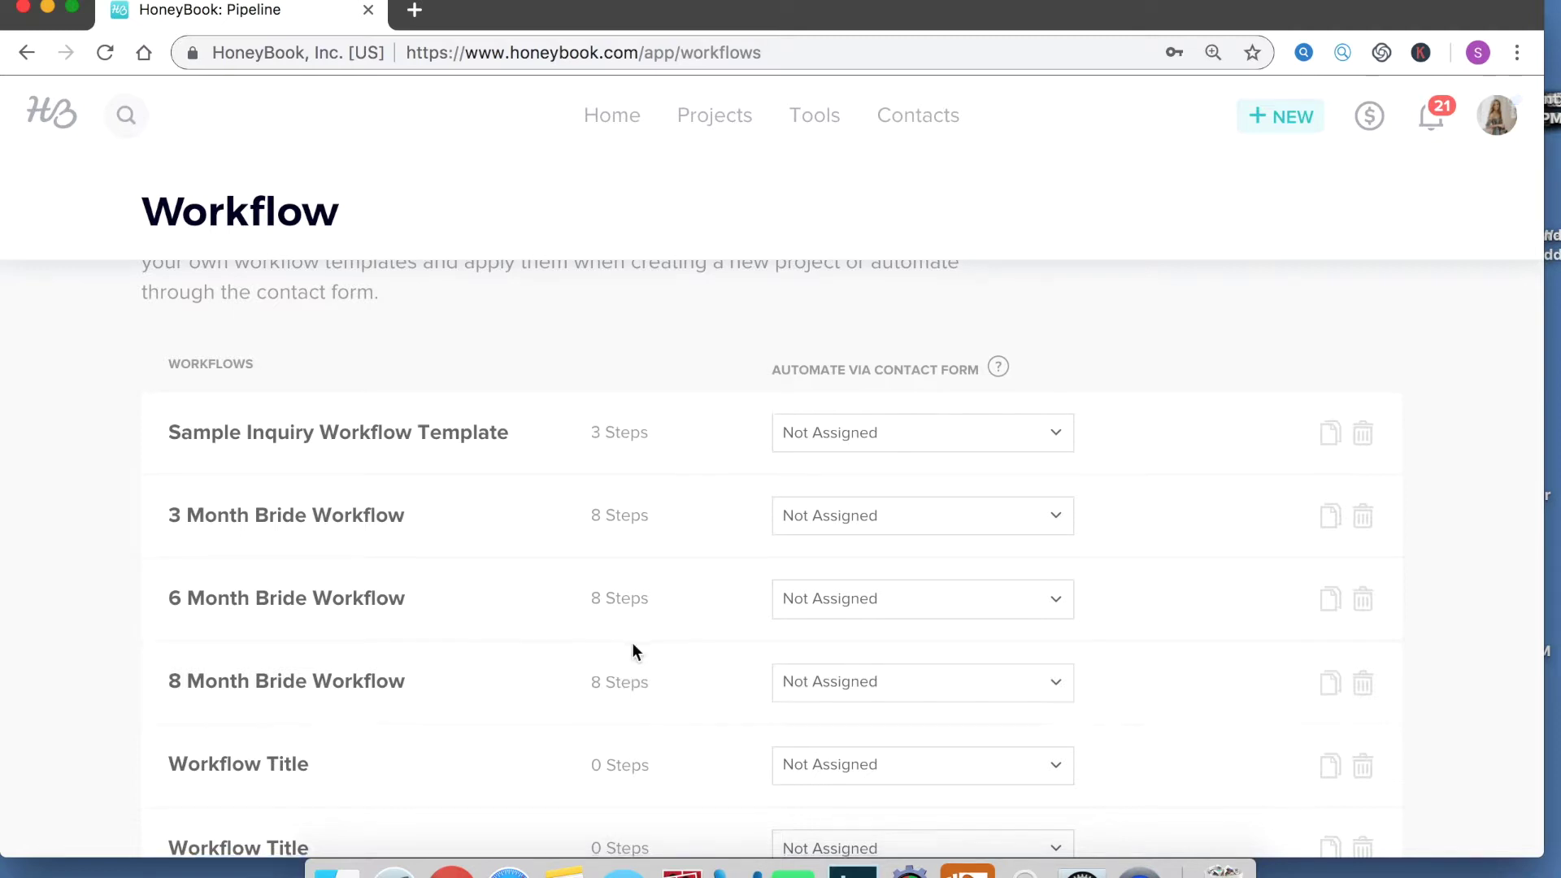
pyautogui.scroll(-5, 632, 651)
pyautogui.scroll(2, 634, 654)
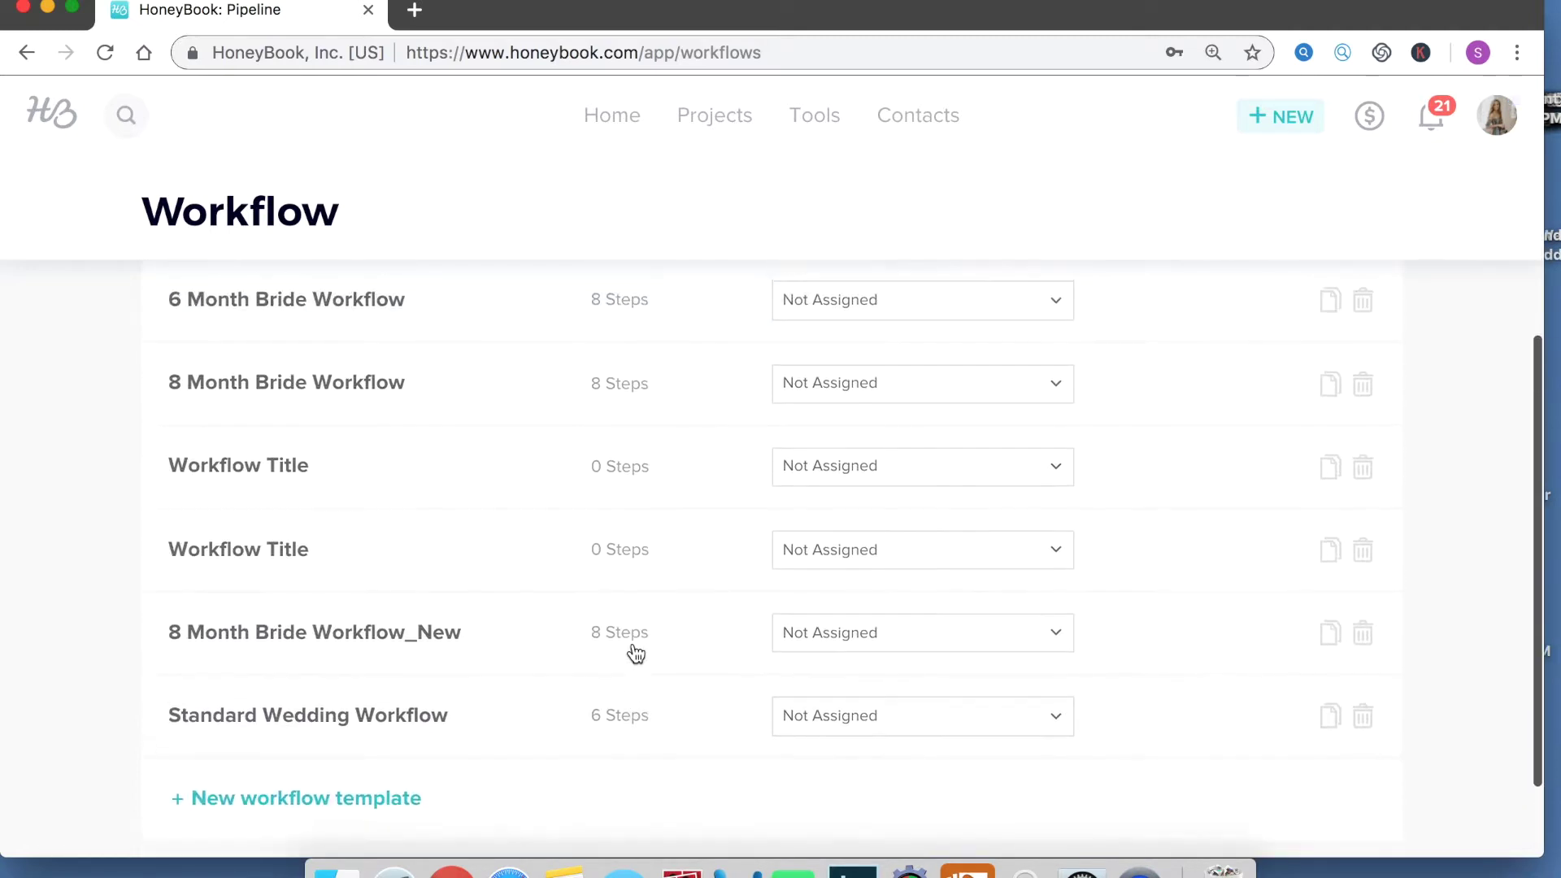
pyautogui.scroll(3, 346, 586)
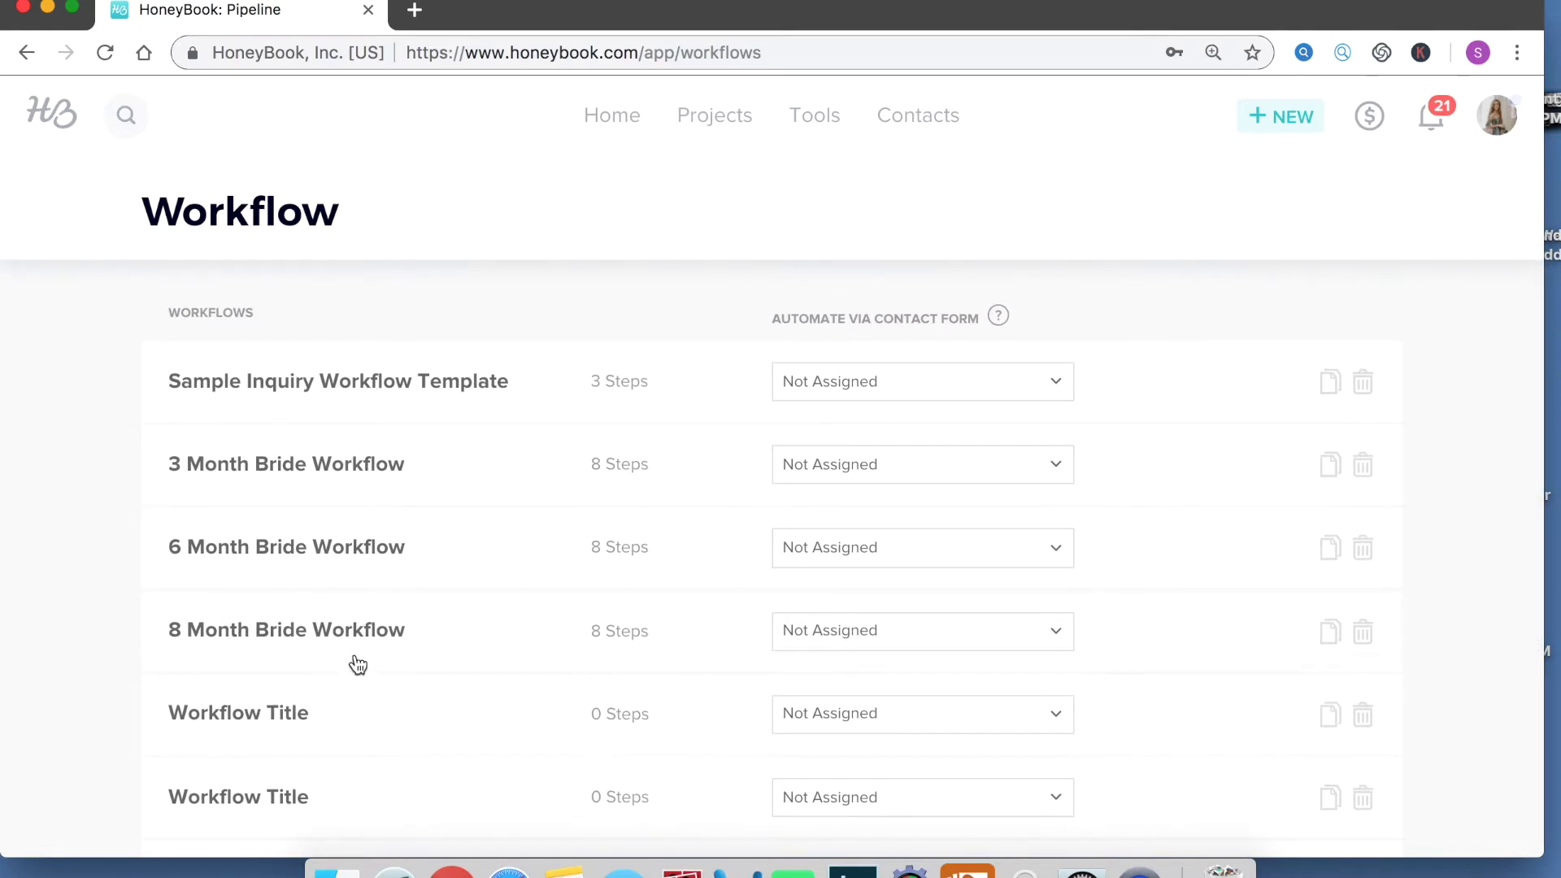
pyautogui.scroll(3, 358, 668)
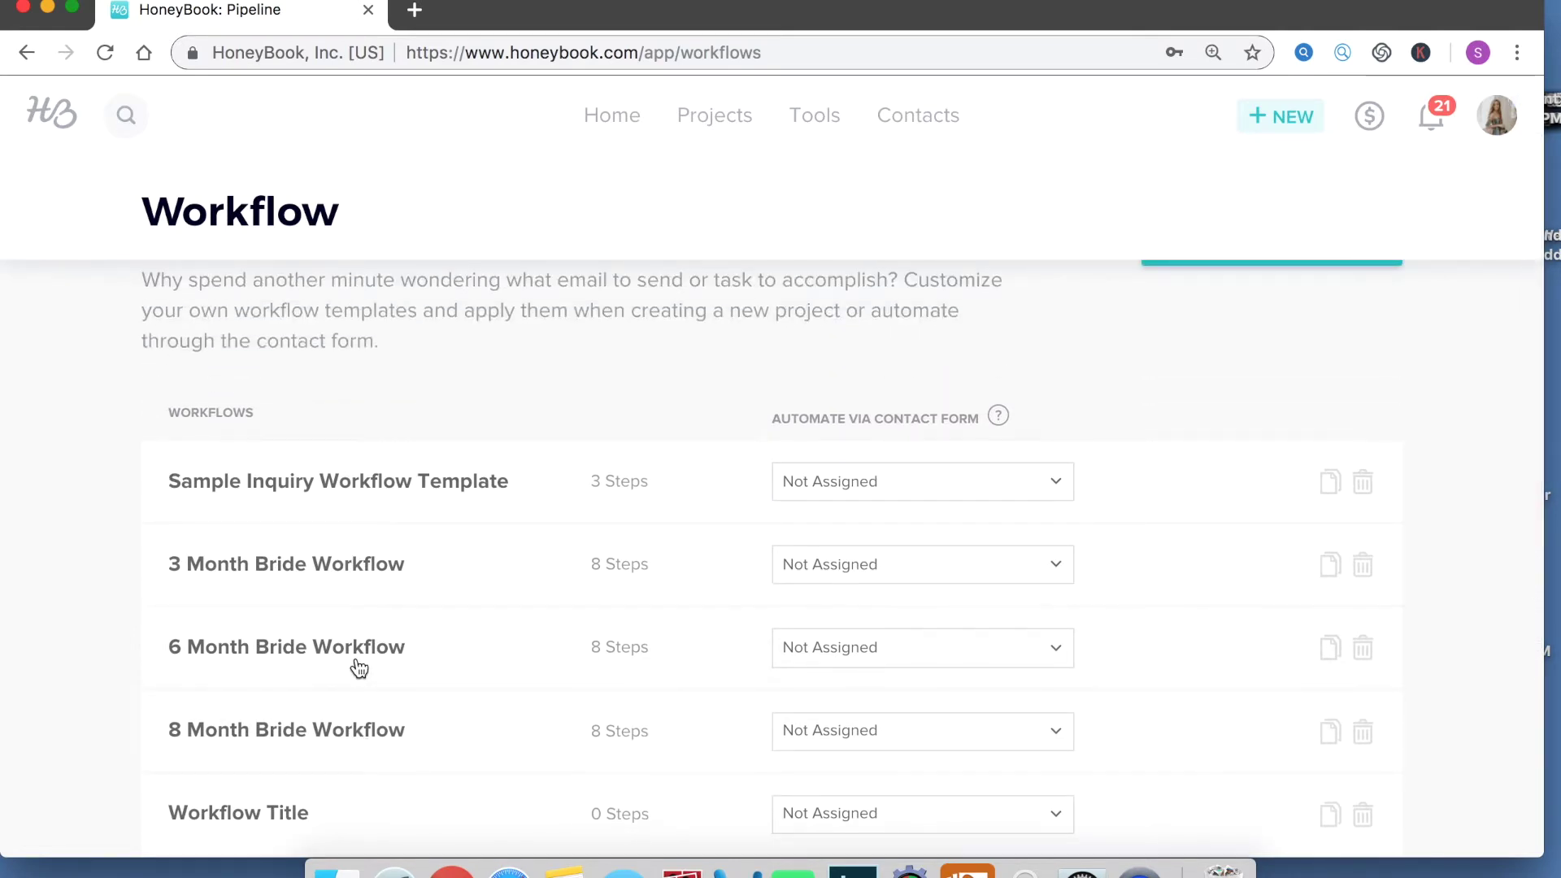
# - Review the Sample Inquiry template's steps: questionnaire, 3-day follow-up email, archive-lead task
pyautogui.click(376, 576)
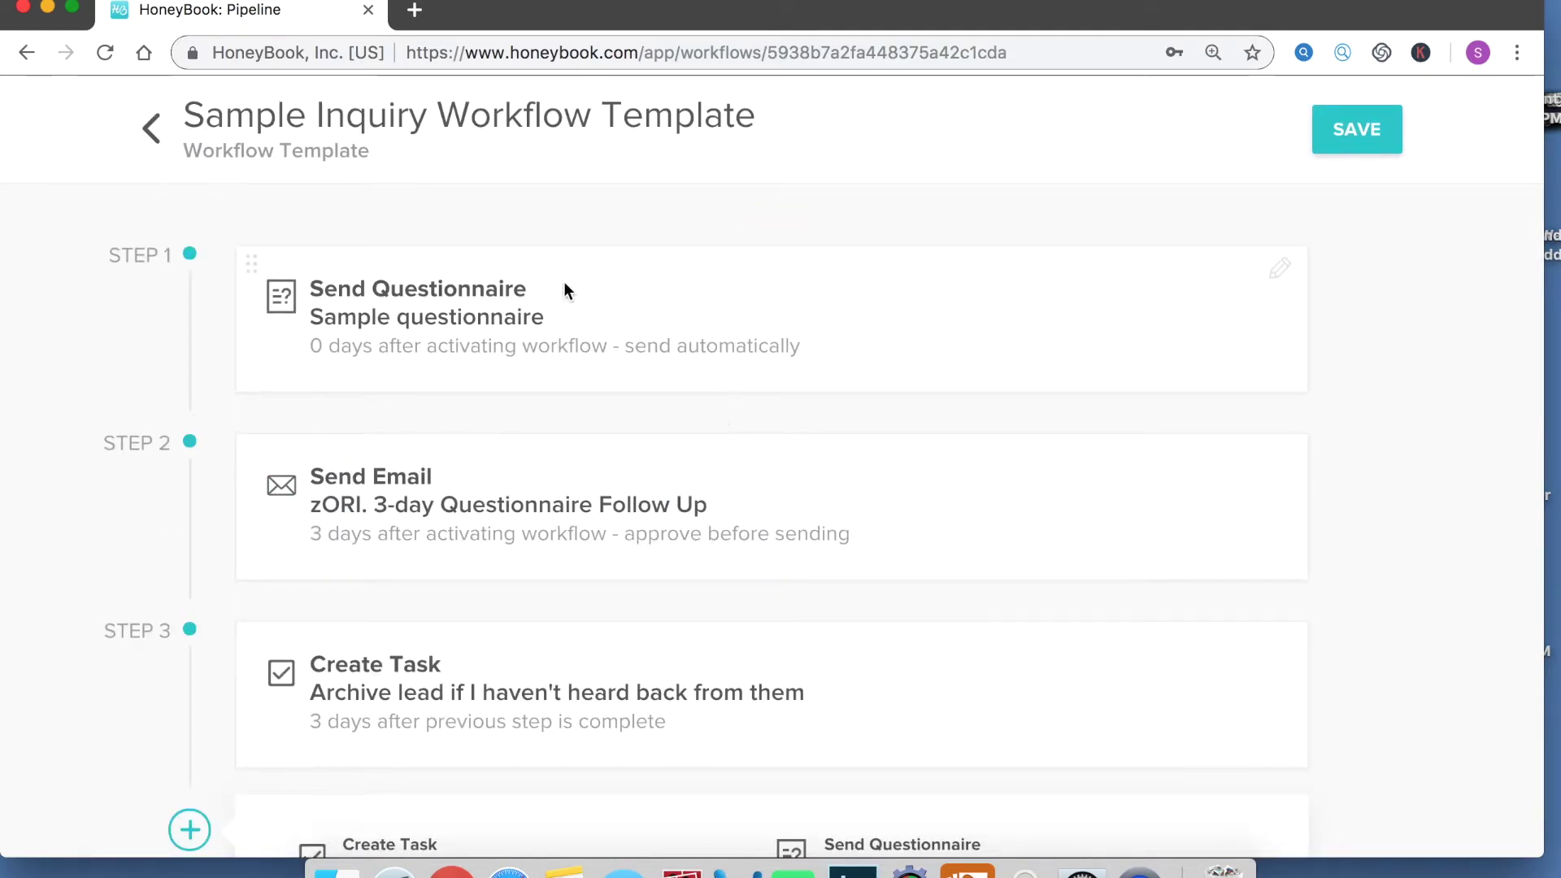
pyautogui.scroll(-1, 529, 340)
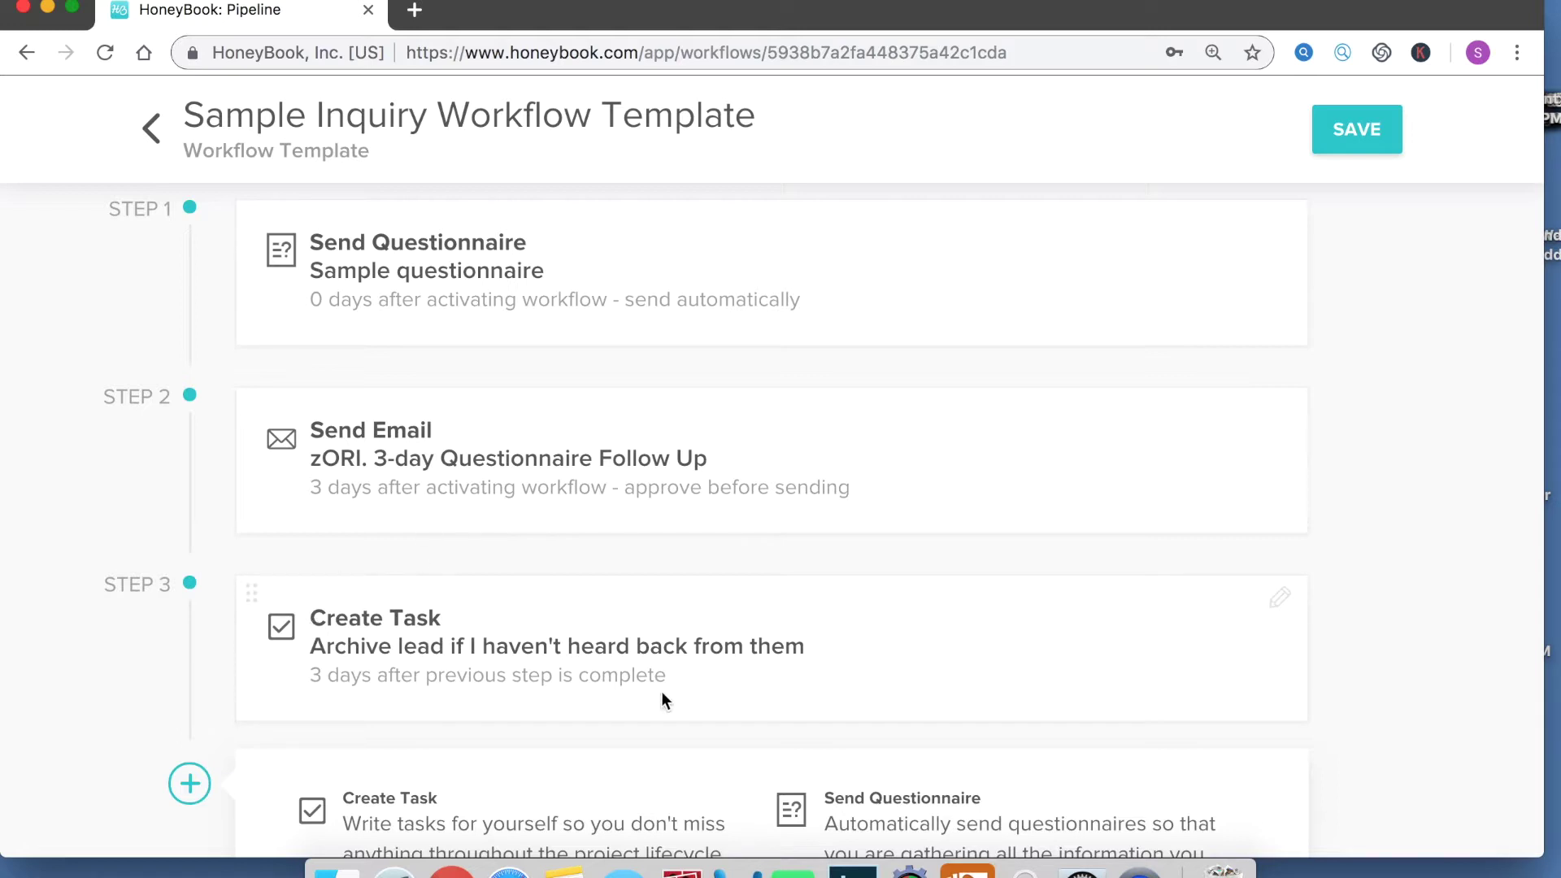
pyautogui.scroll(-2, 610, 598)
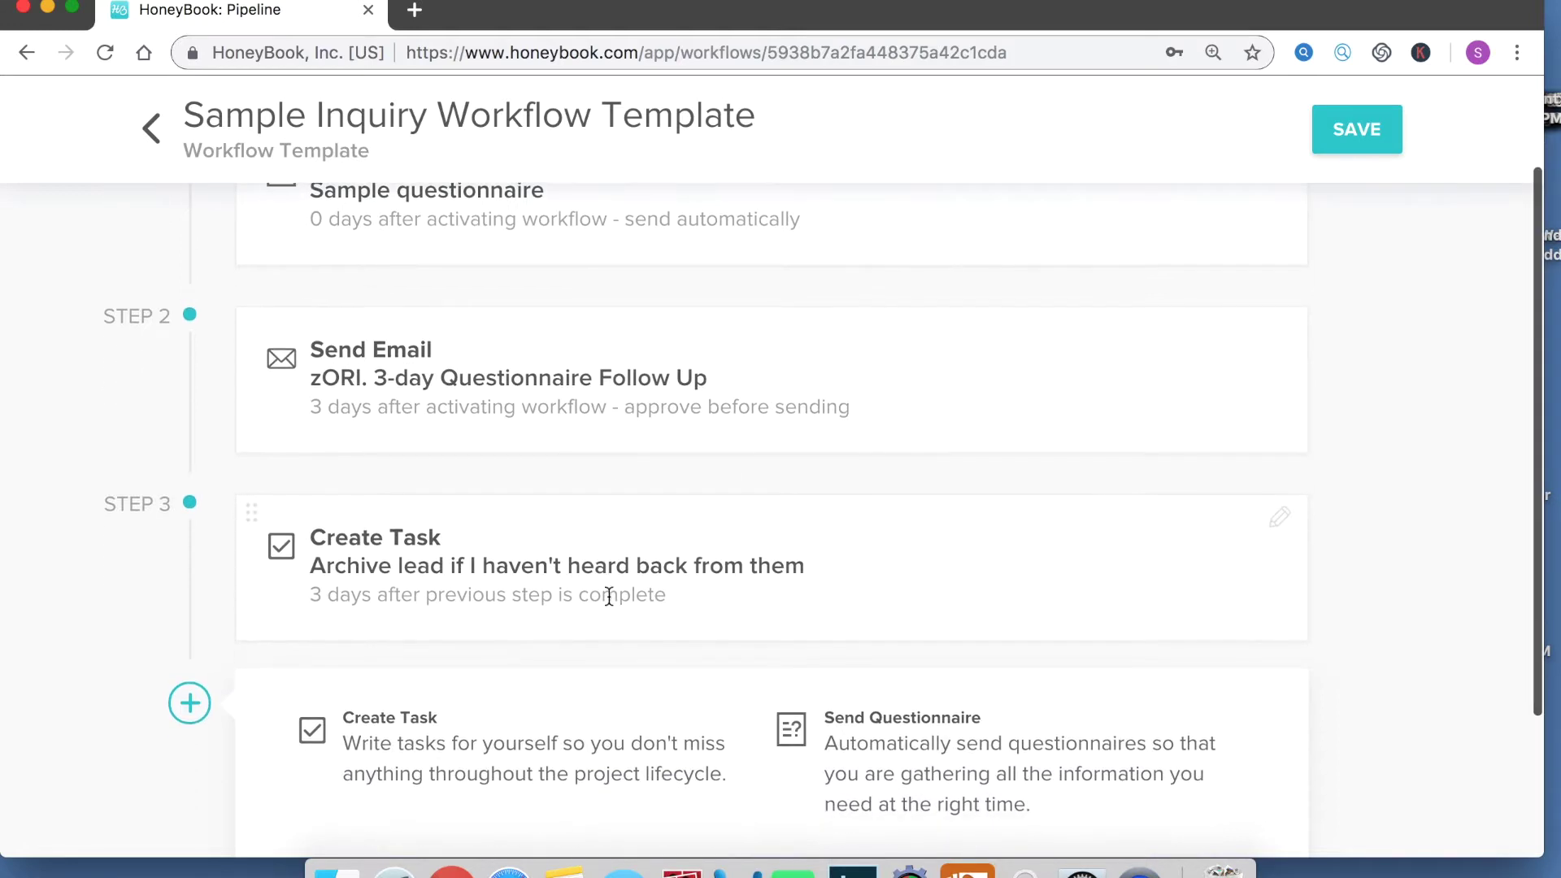
pyautogui.scroll(2, 579, 586)
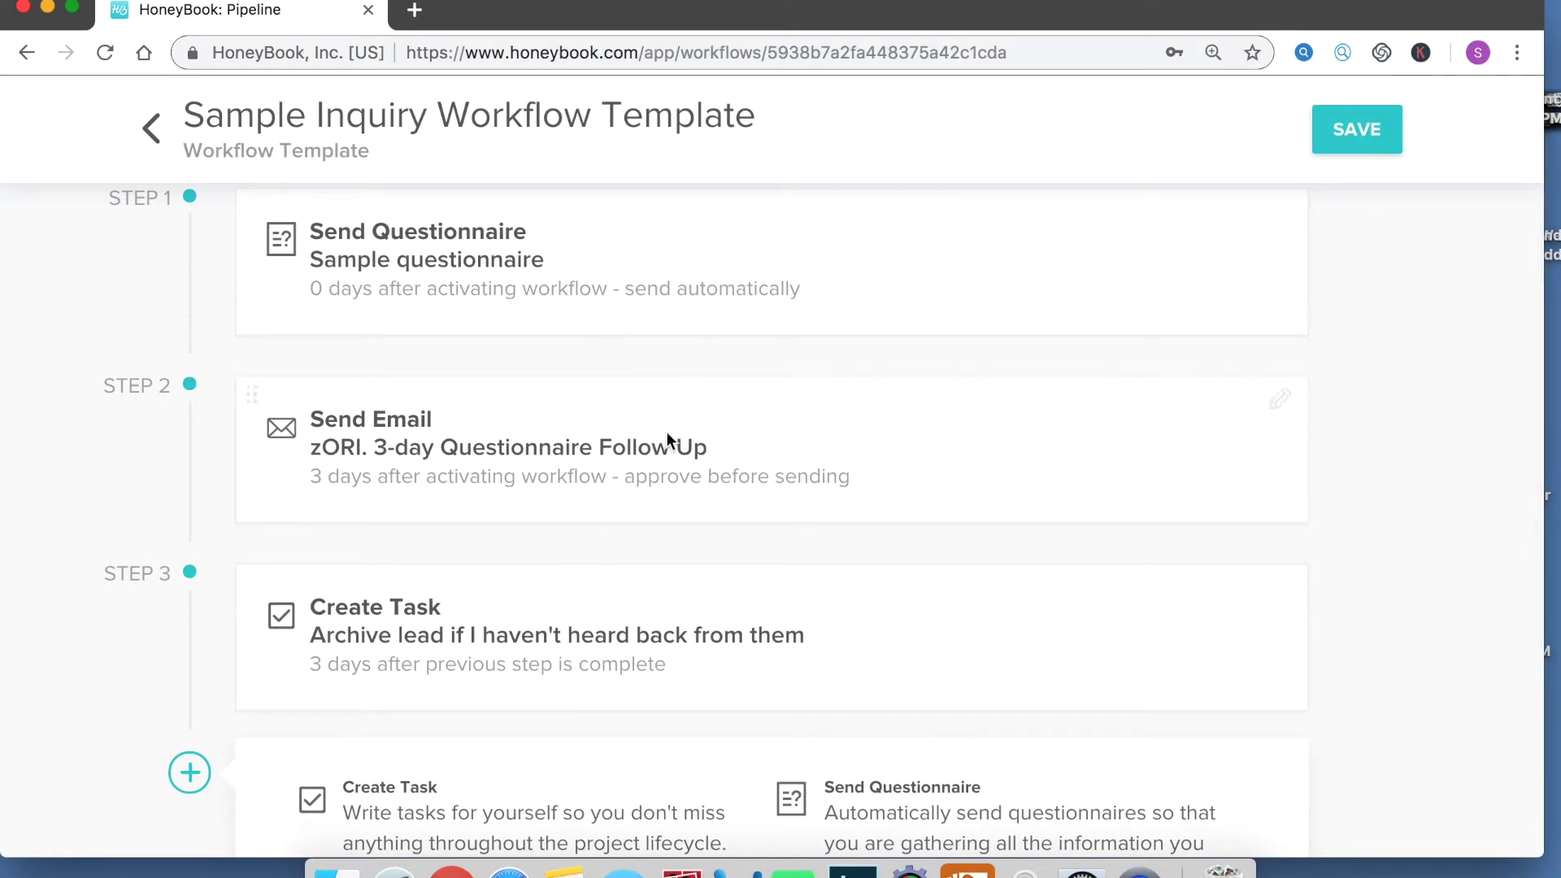
pyautogui.scroll(-4, 992, 431)
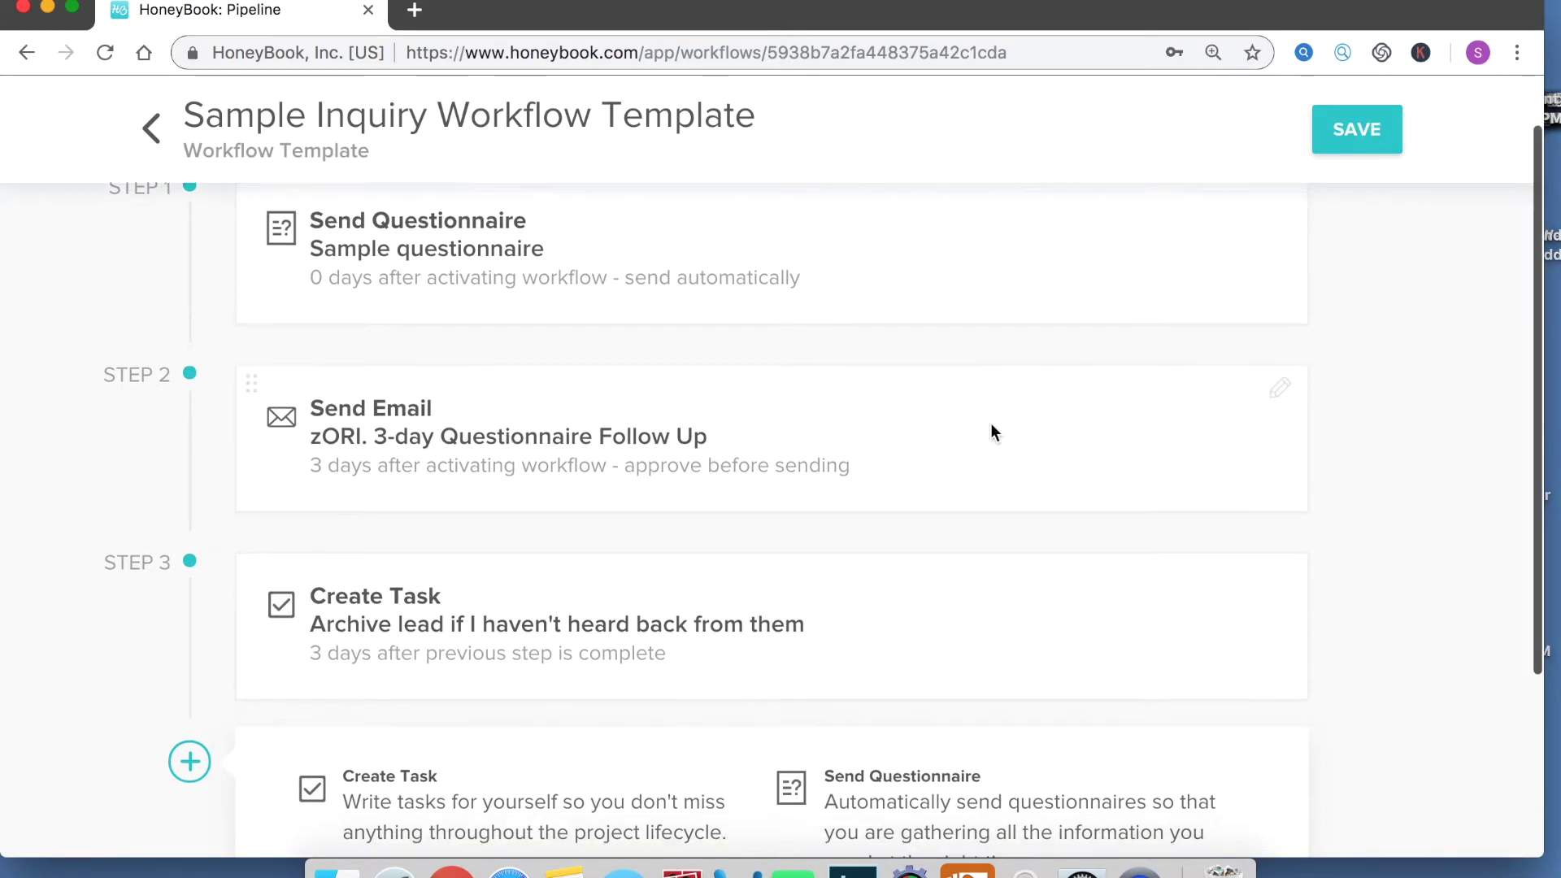
pyautogui.scroll(4, 992, 431)
pyautogui.scroll(1, 991, 431)
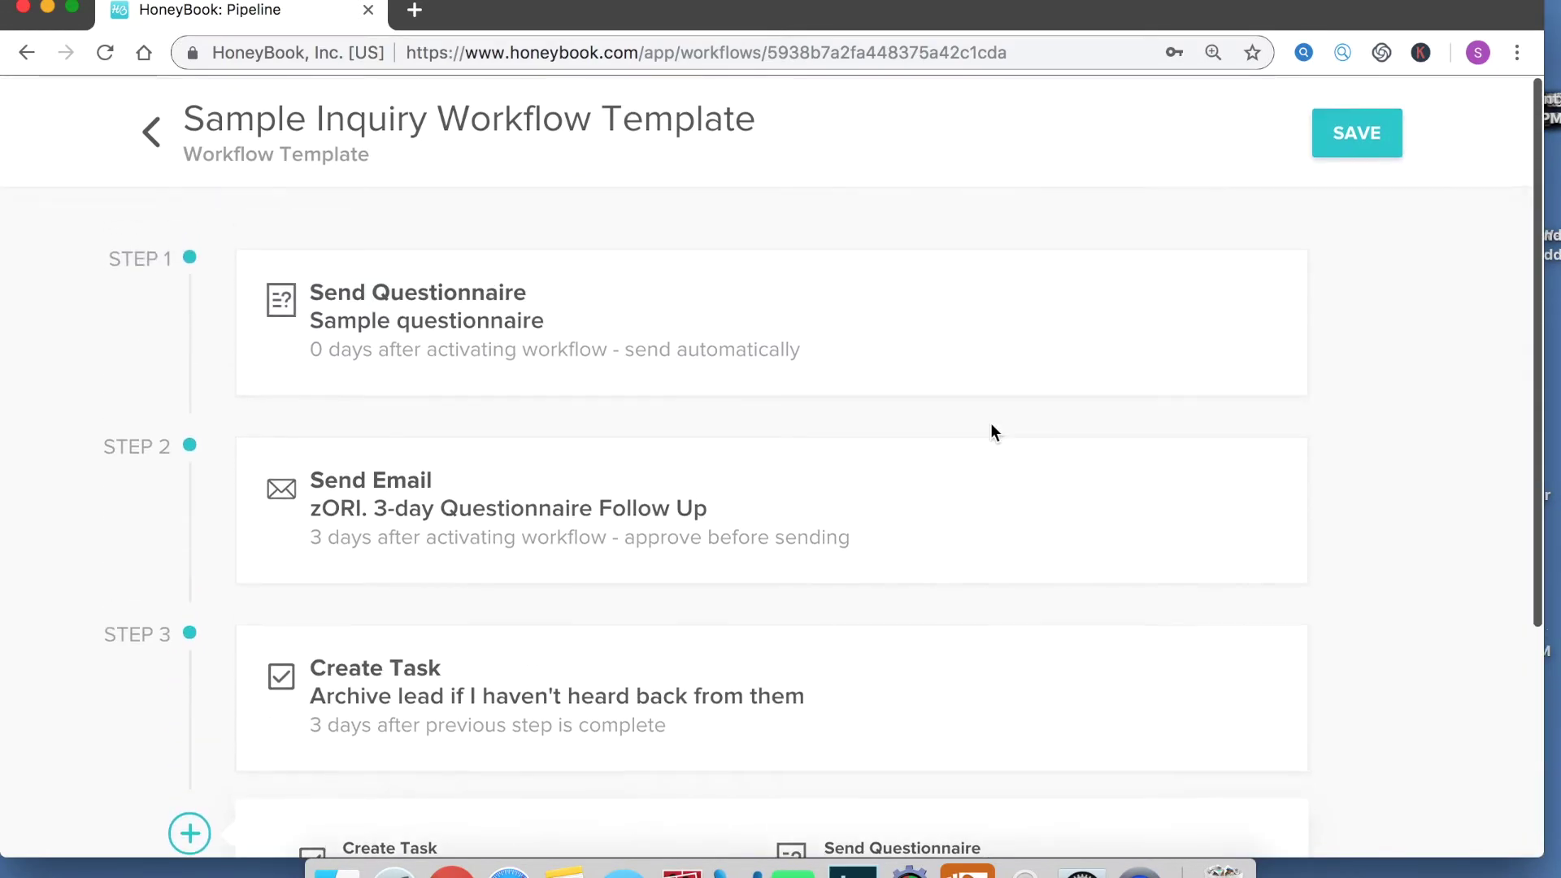
pyautogui.scroll(-3, 990, 431)
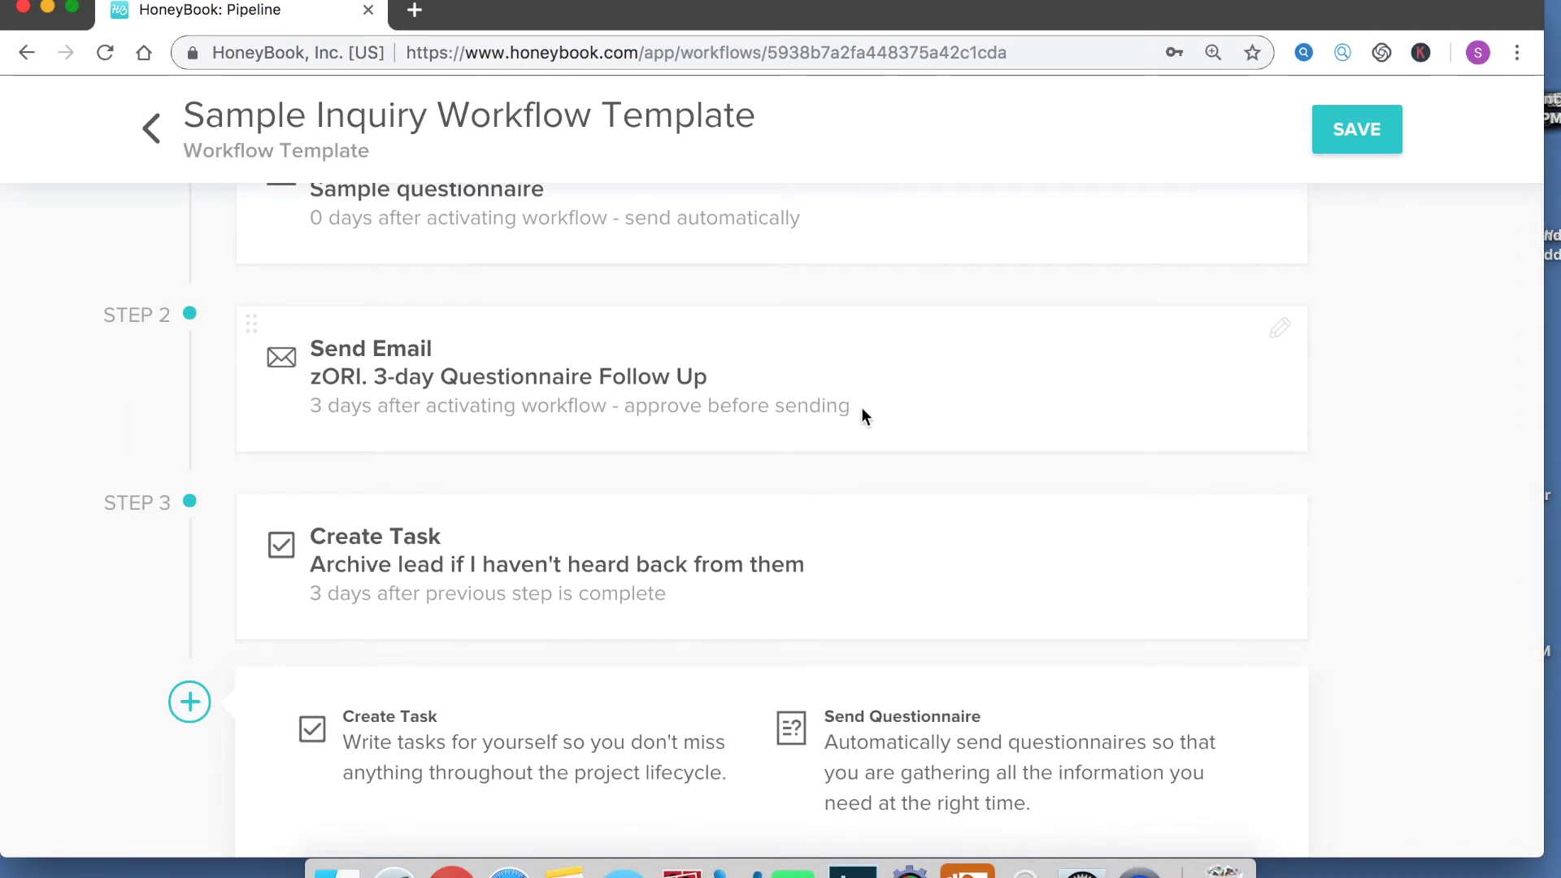
pyautogui.moveTo(670, 410); pyautogui.dragTo(854, 412)
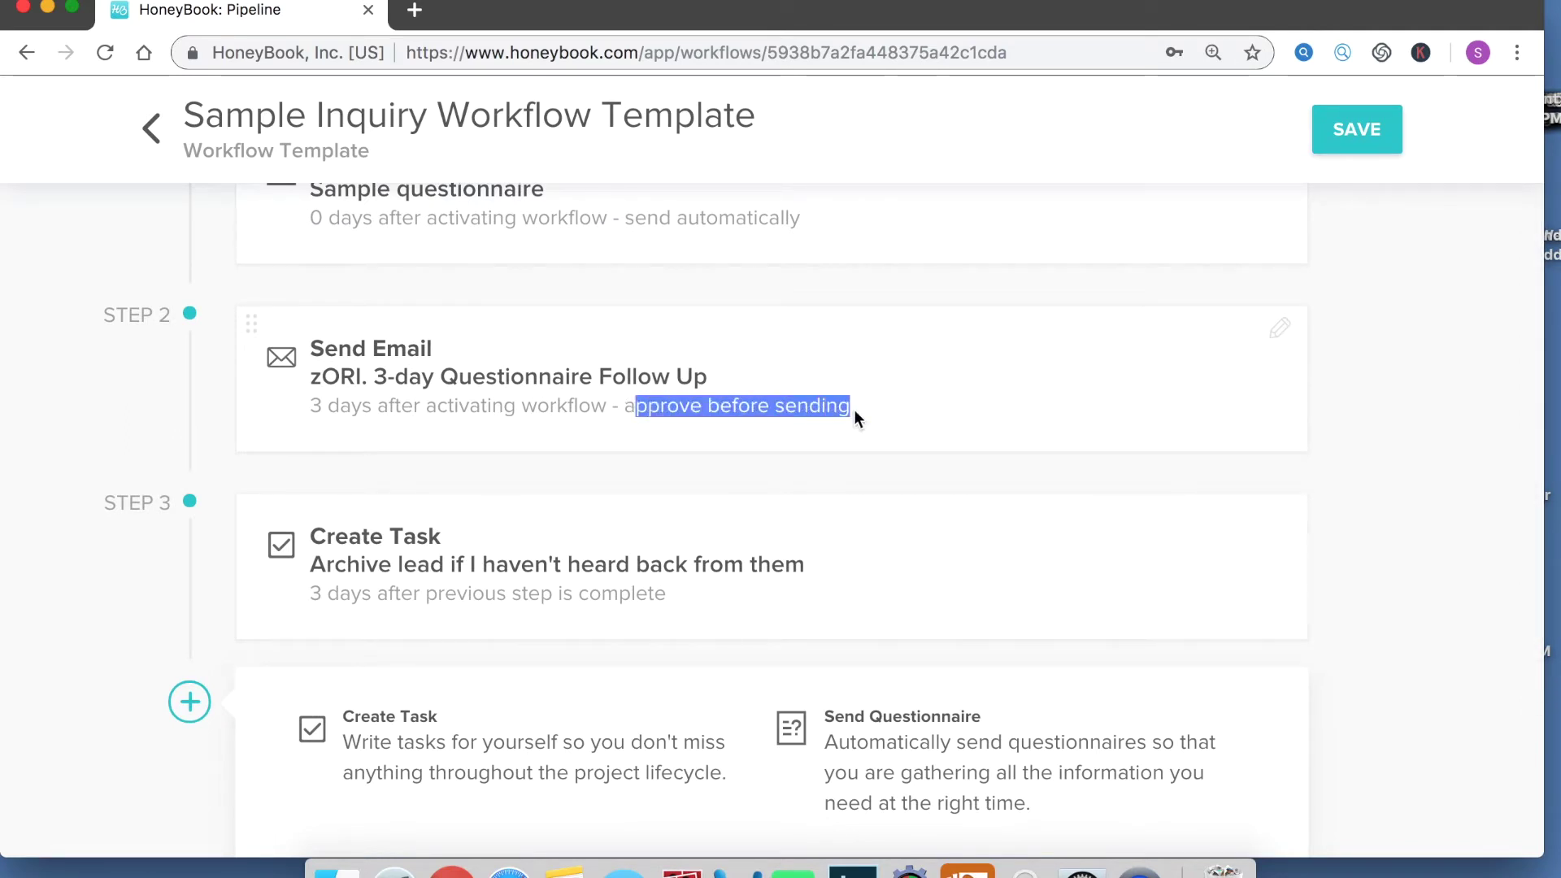
pyautogui.click(918, 425)
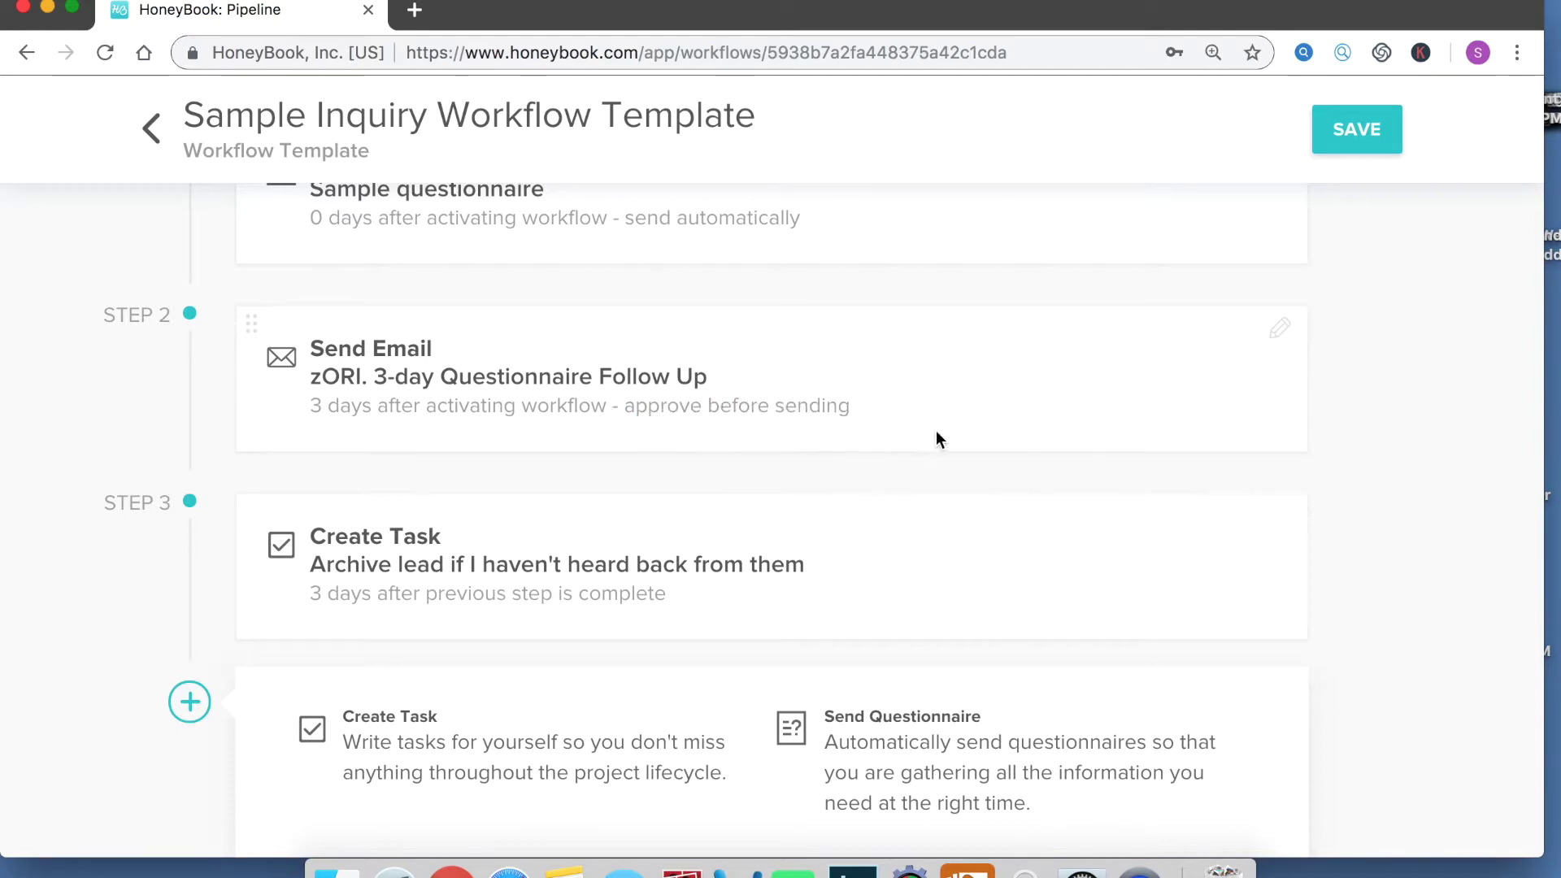
pyautogui.scroll(-5, 885, 478)
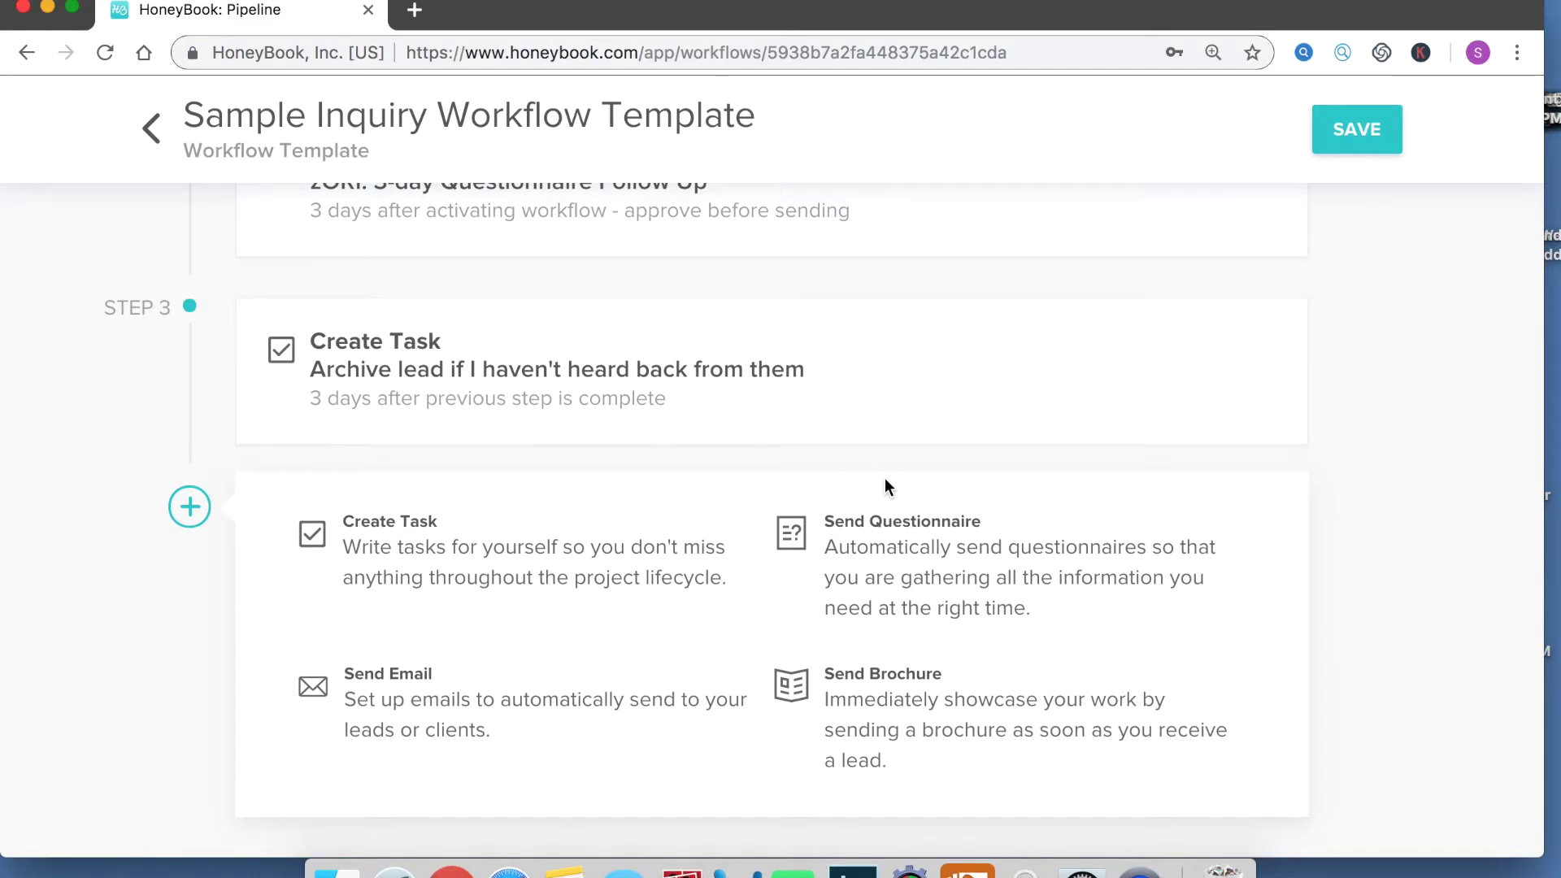
# - Add a task step 'Send gift to bride' scheduled 60 days before the project date
pyautogui.scroll(1, 834, 368)
pyautogui.scroll(-1, 834, 367)
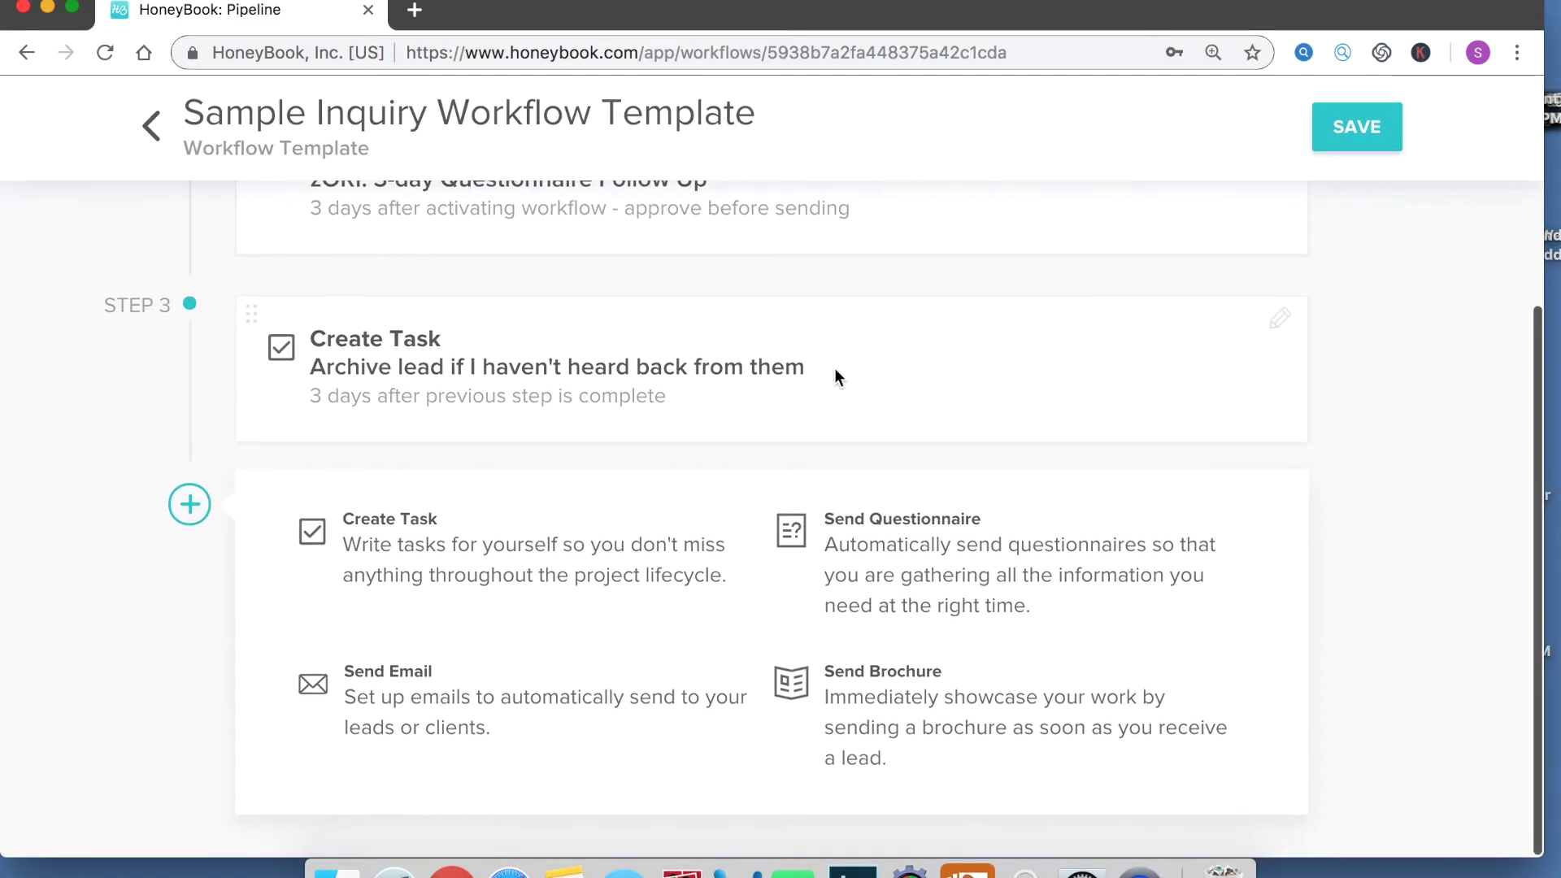
pyautogui.click(399, 547)
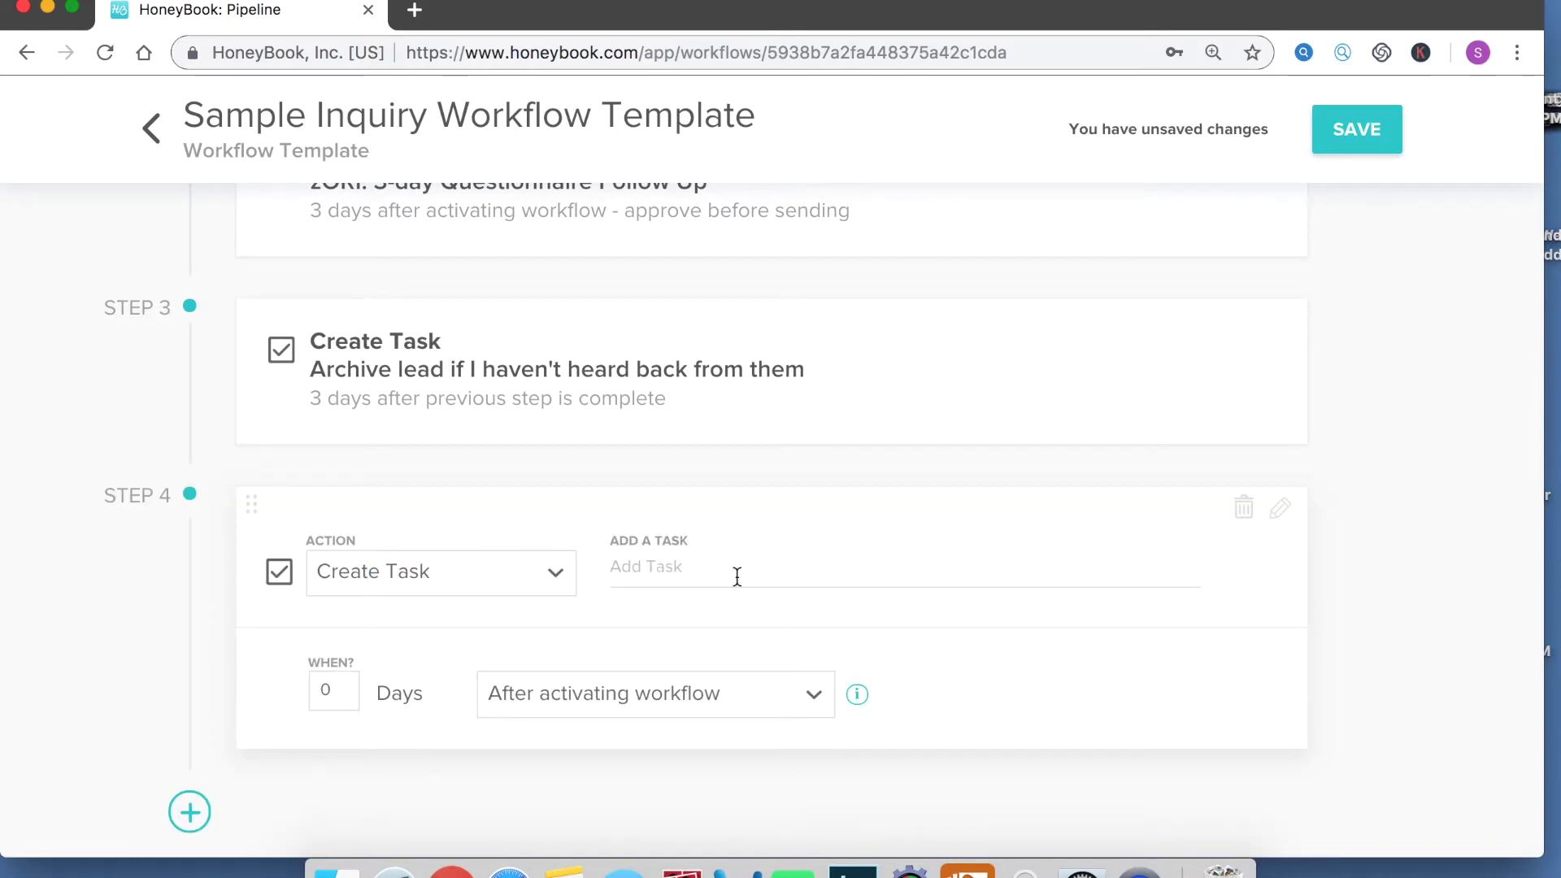
pyautogui.write('Send gift to bride')
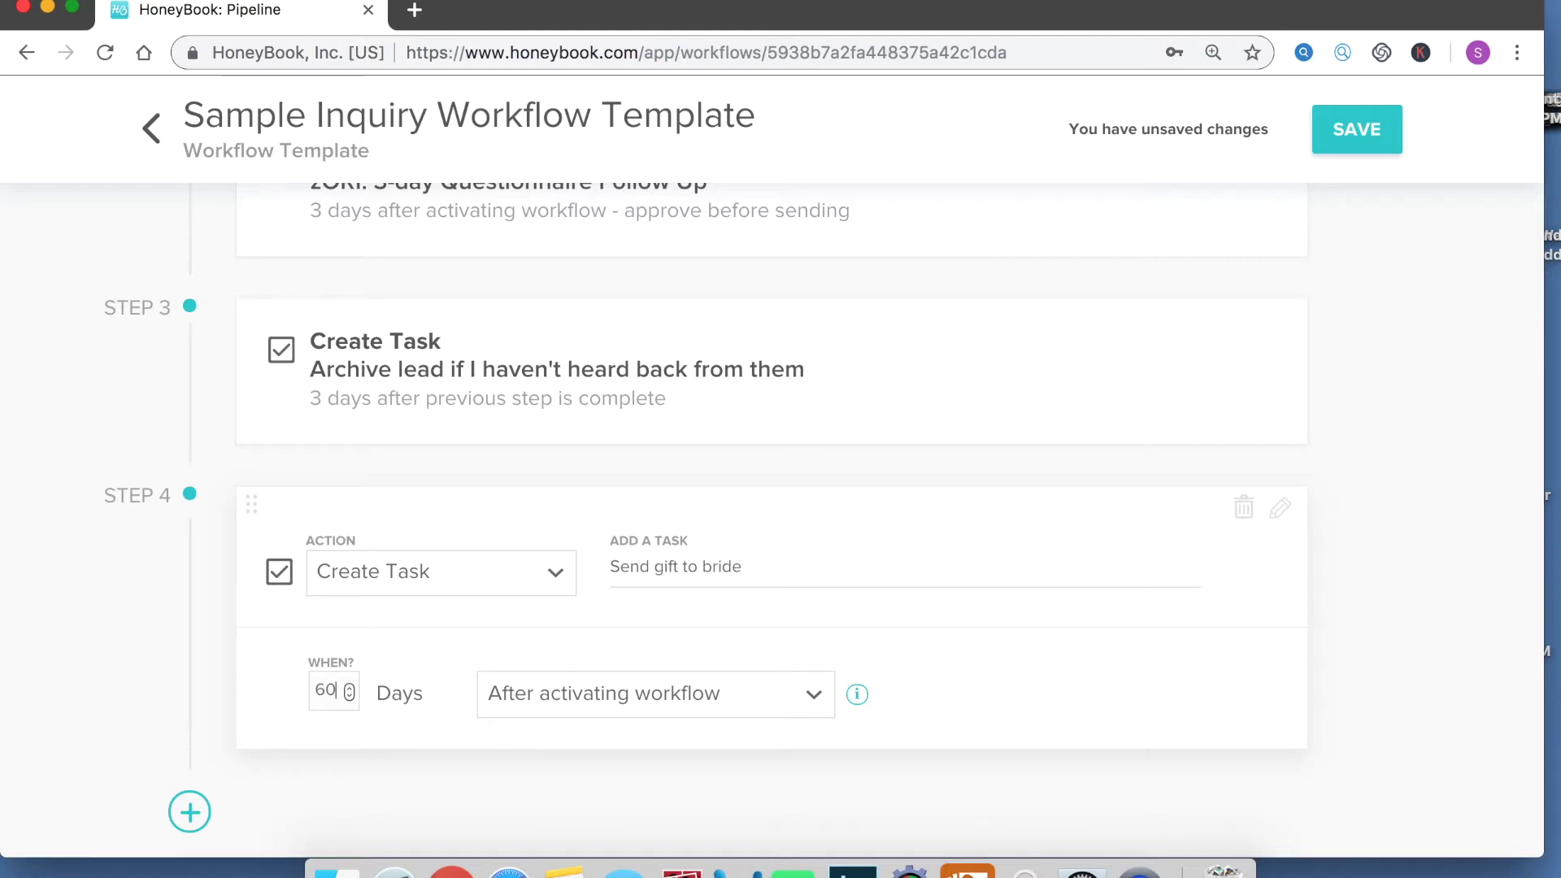
pyautogui.click(541, 699)
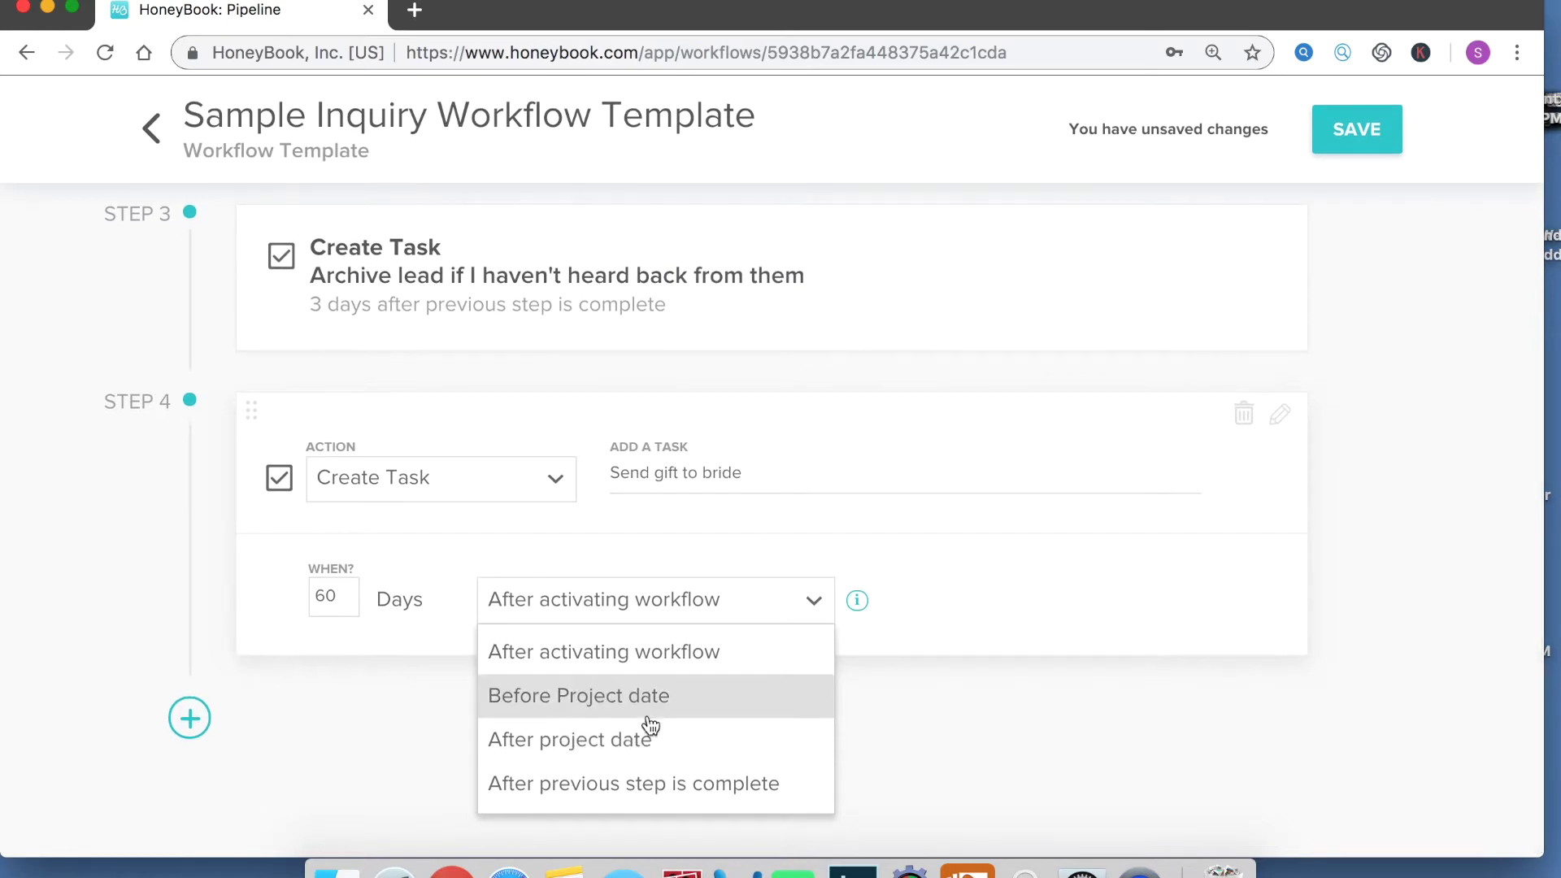
pyautogui.click(653, 719)
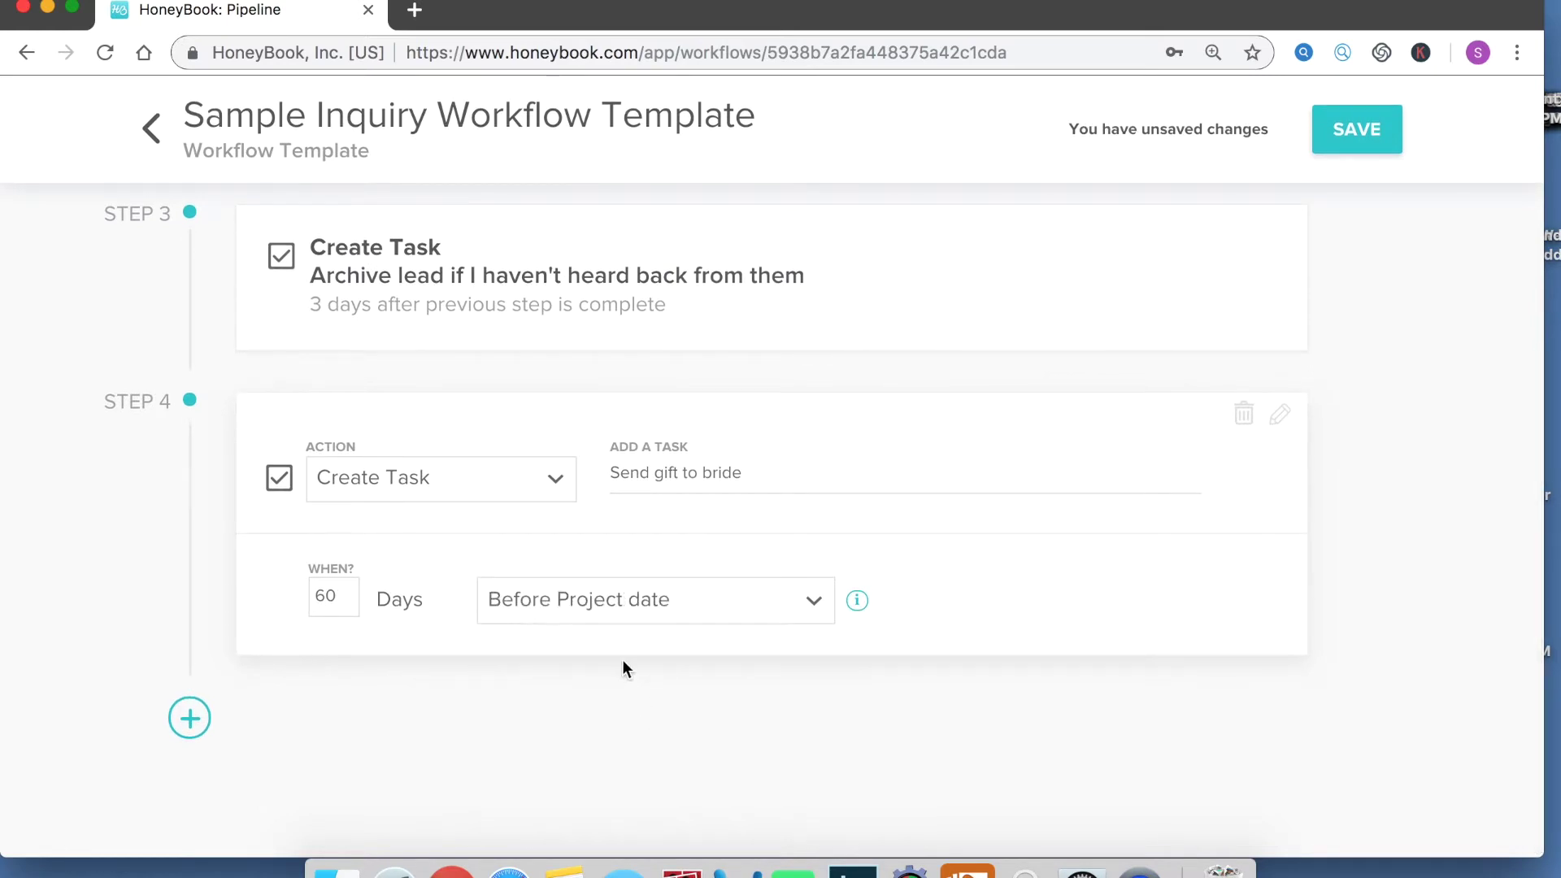
# - Save the updated workflow template and return to the project pipeline
pyautogui.scroll(4, 816, 415)
pyautogui.scroll(2, 816, 415)
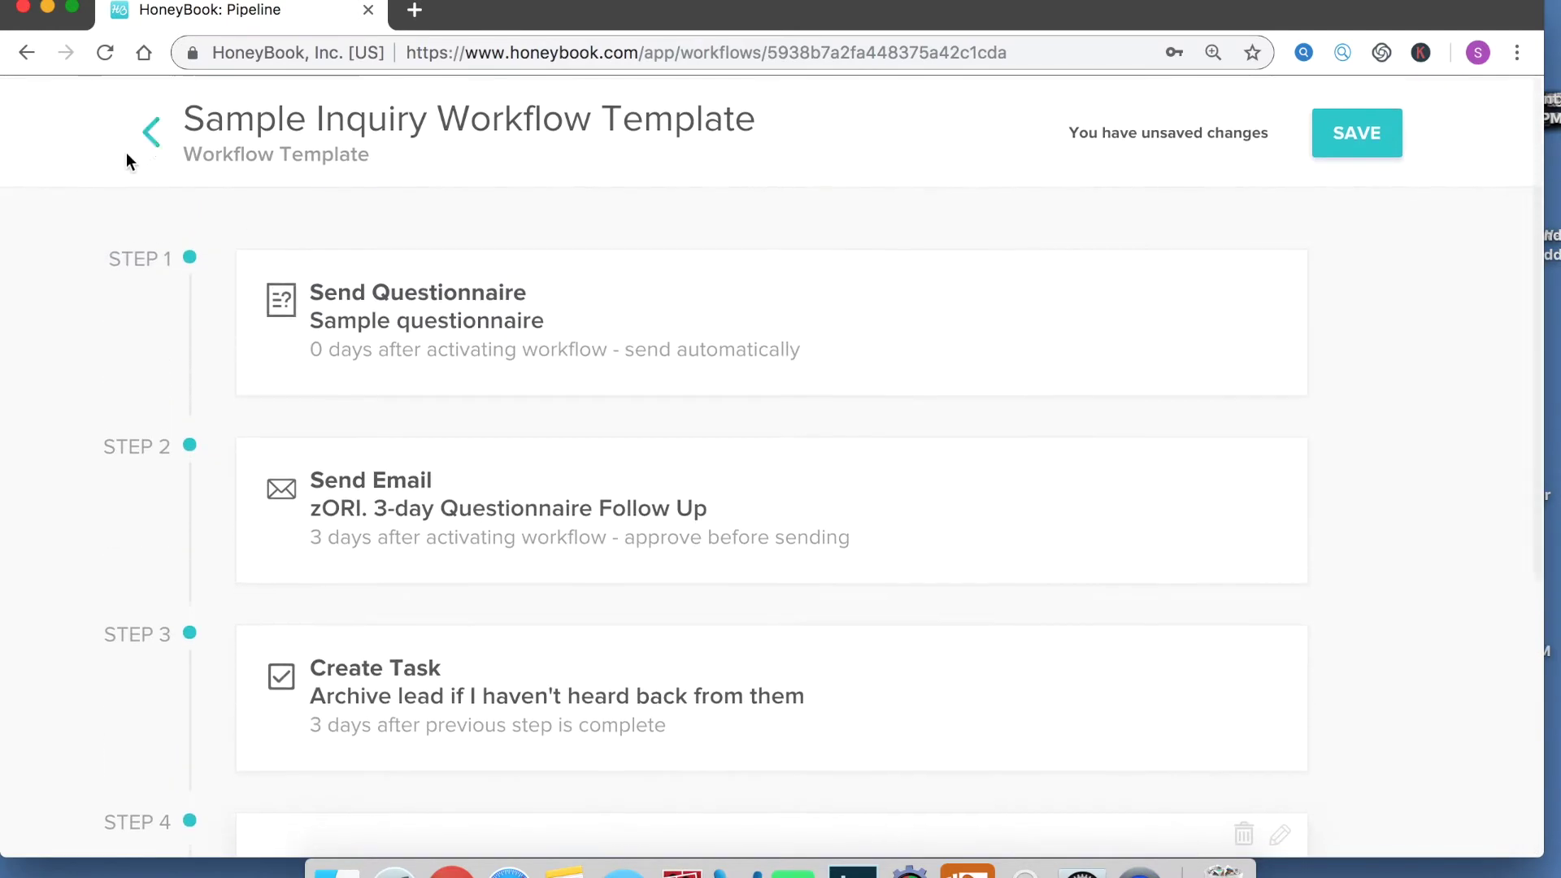
pyautogui.click(1331, 149)
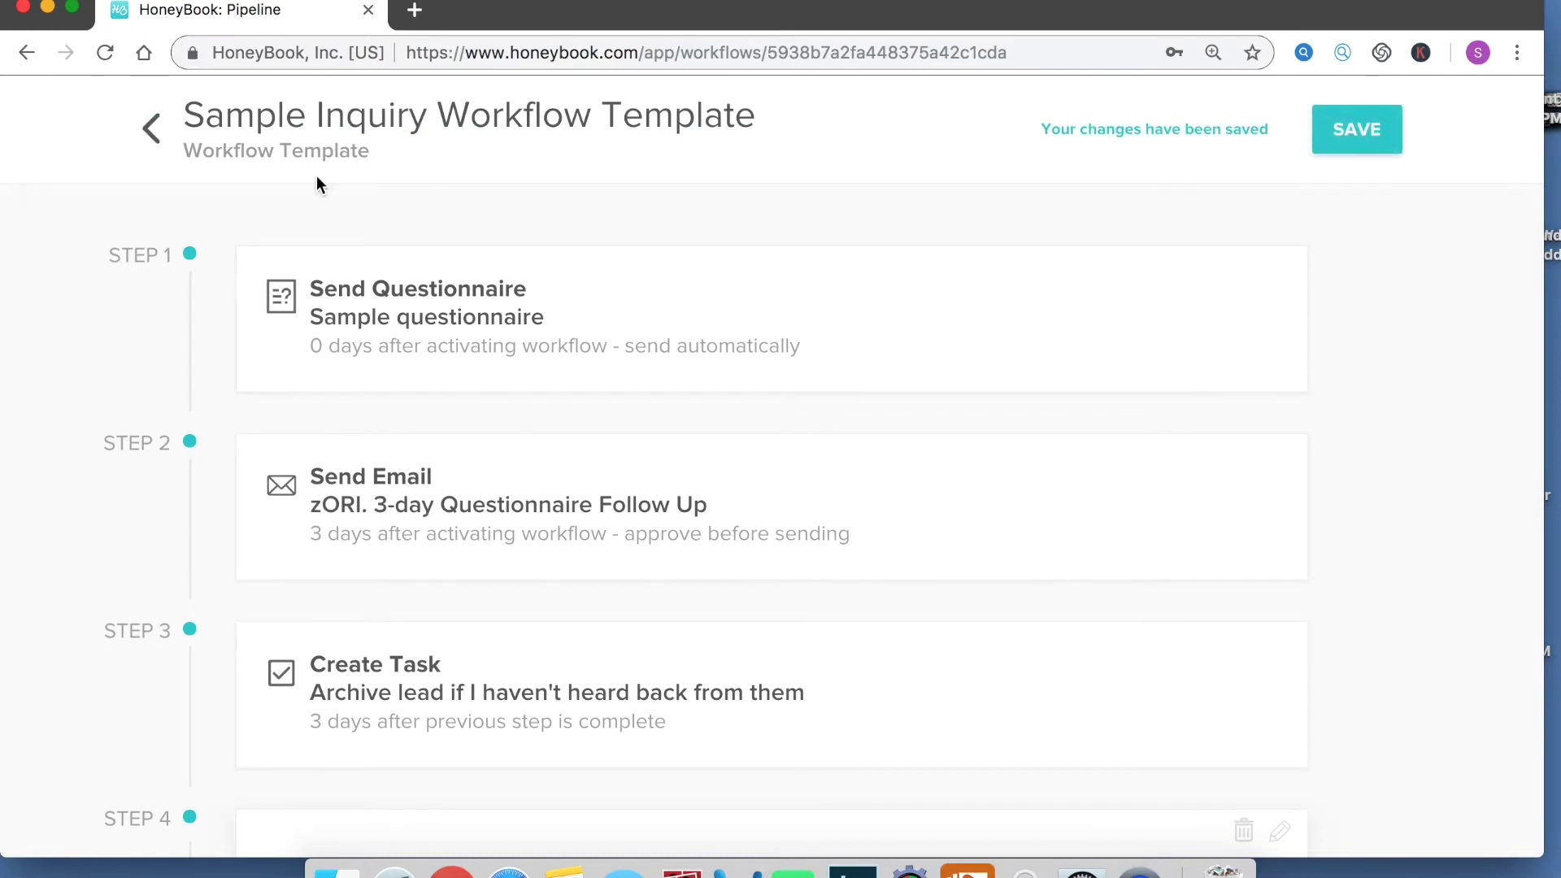
pyautogui.click(151, 138)
pyautogui.click(720, 126)
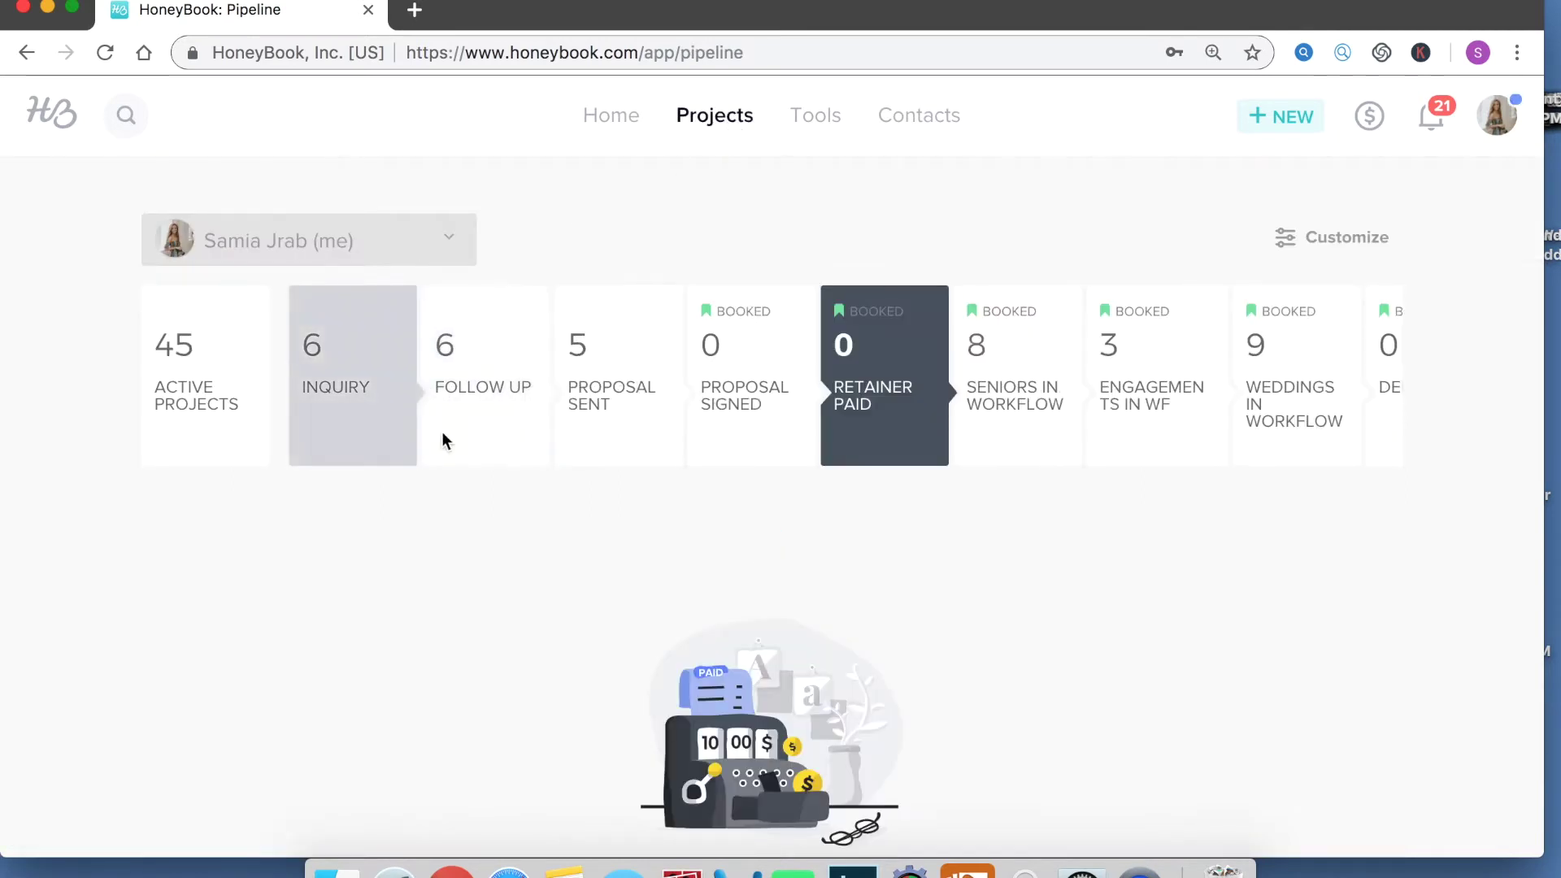
# - In Sample Wedding Client, attempt adding a workflow and confirm the missing-participants warning
pyautogui.click(200, 429)
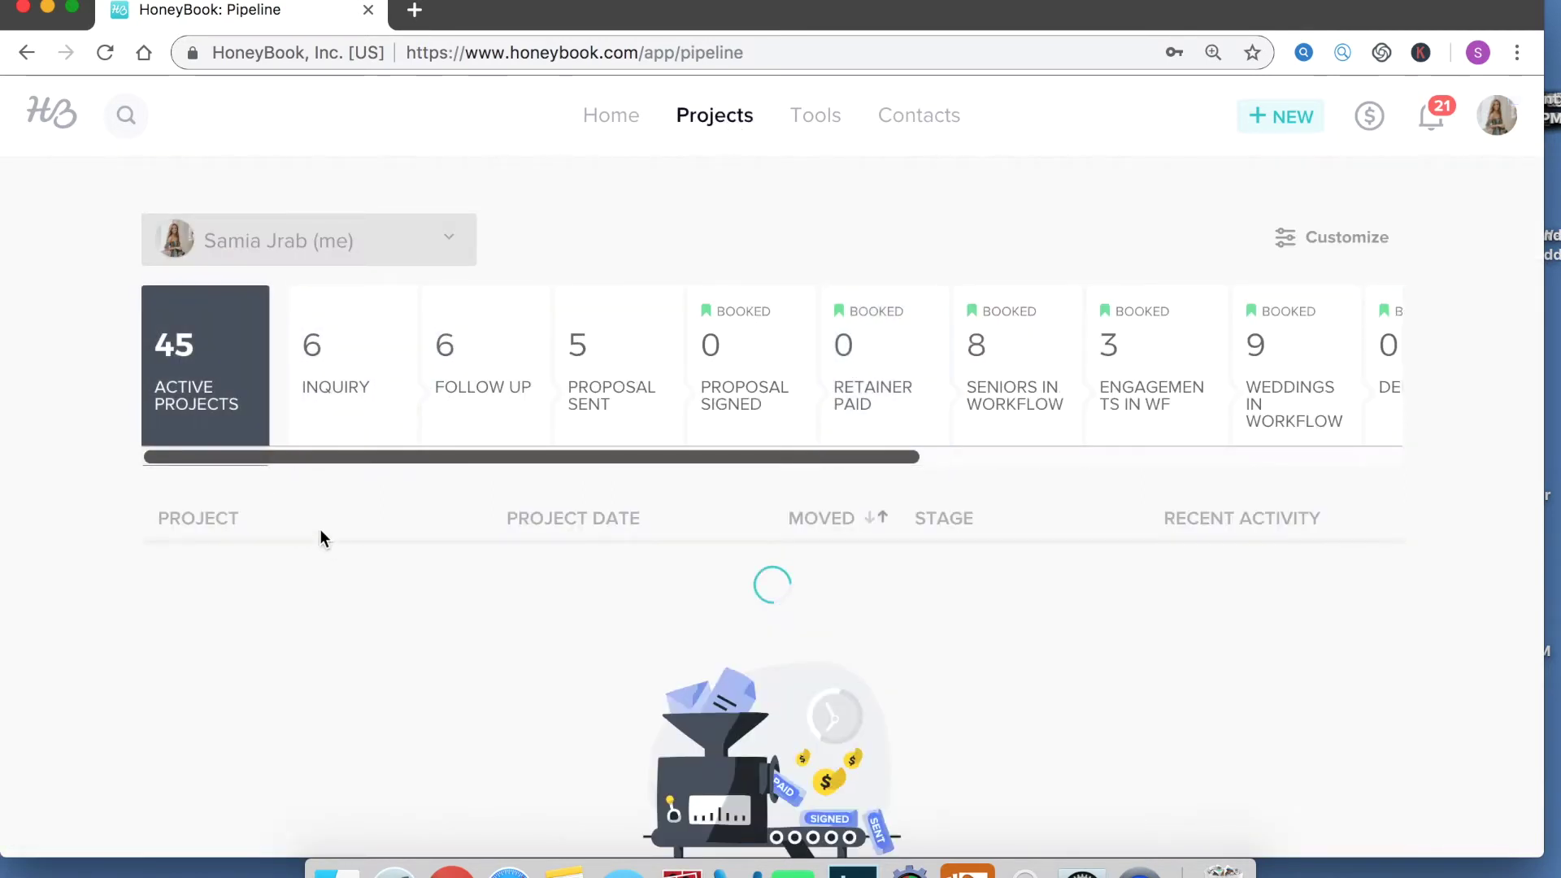
pyautogui.click(248, 573)
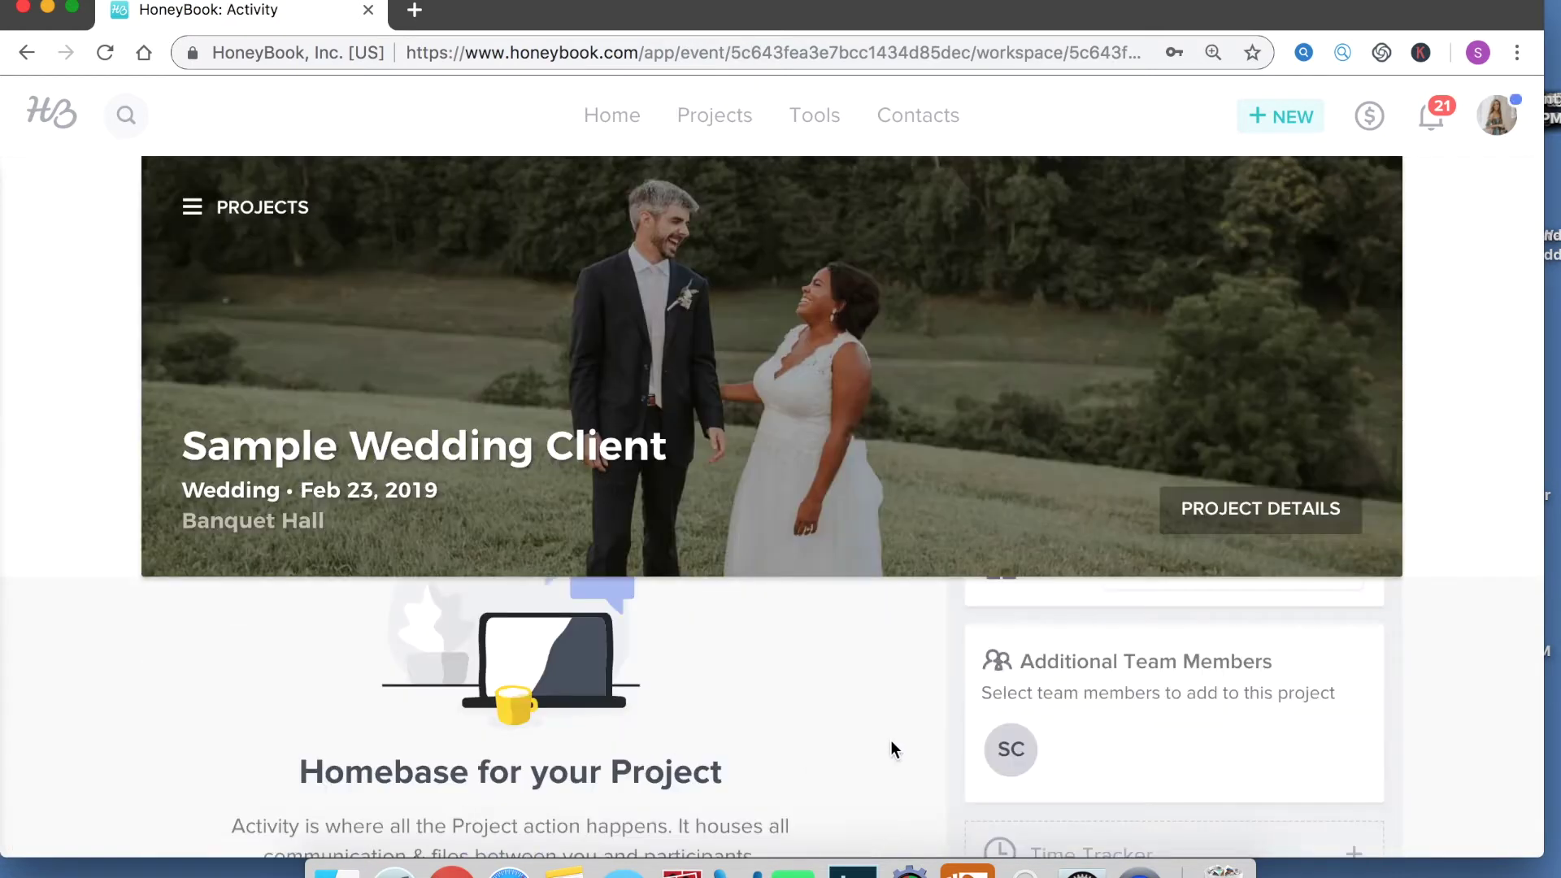
pyautogui.scroll(-5, 895, 746)
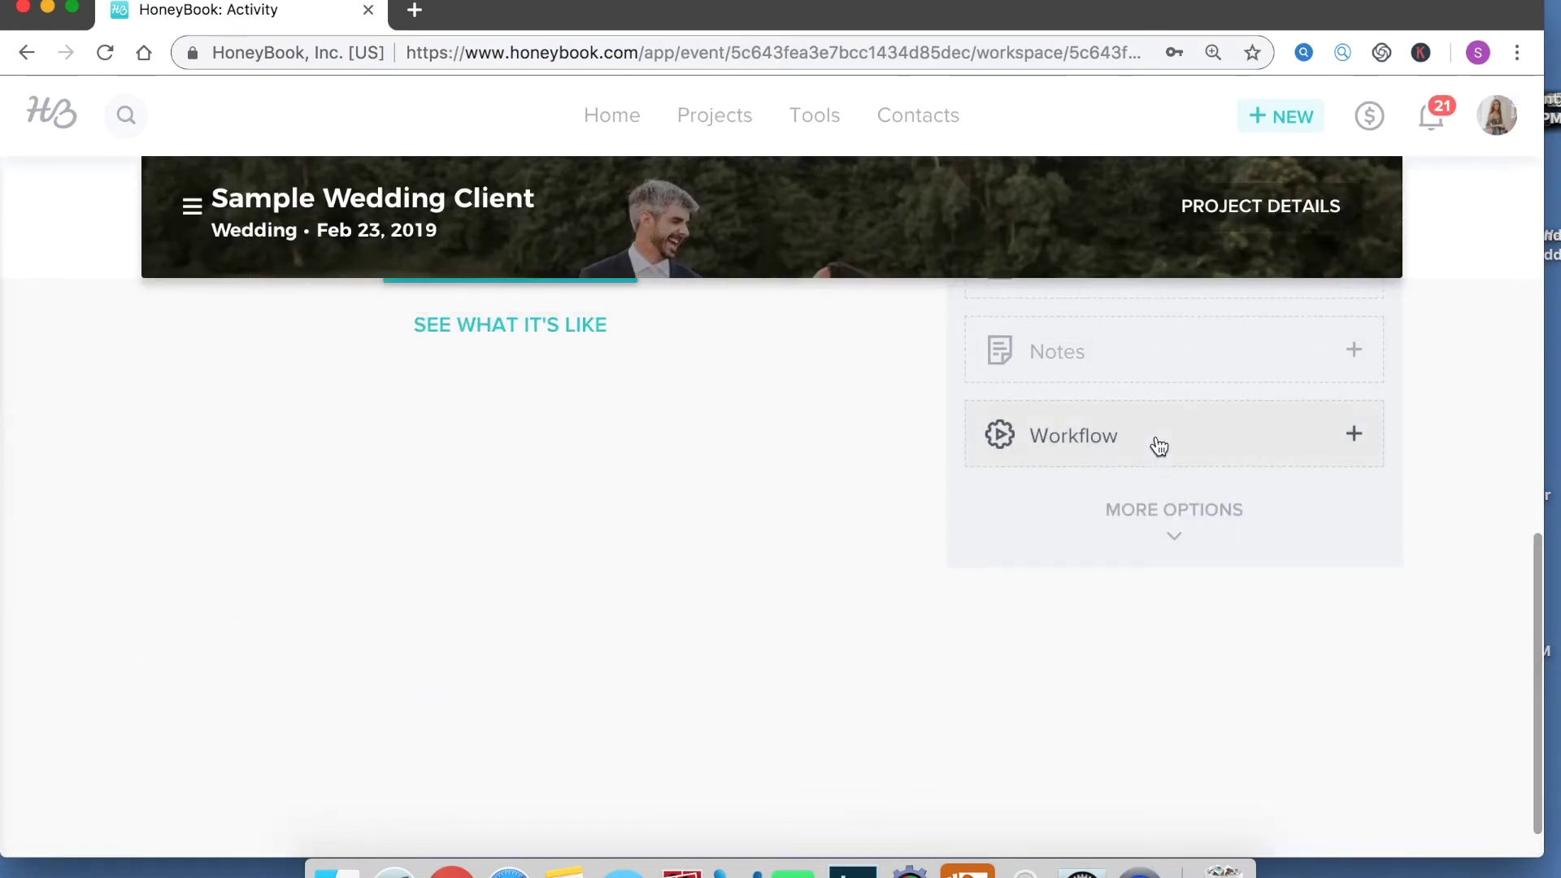
pyautogui.click(1154, 438)
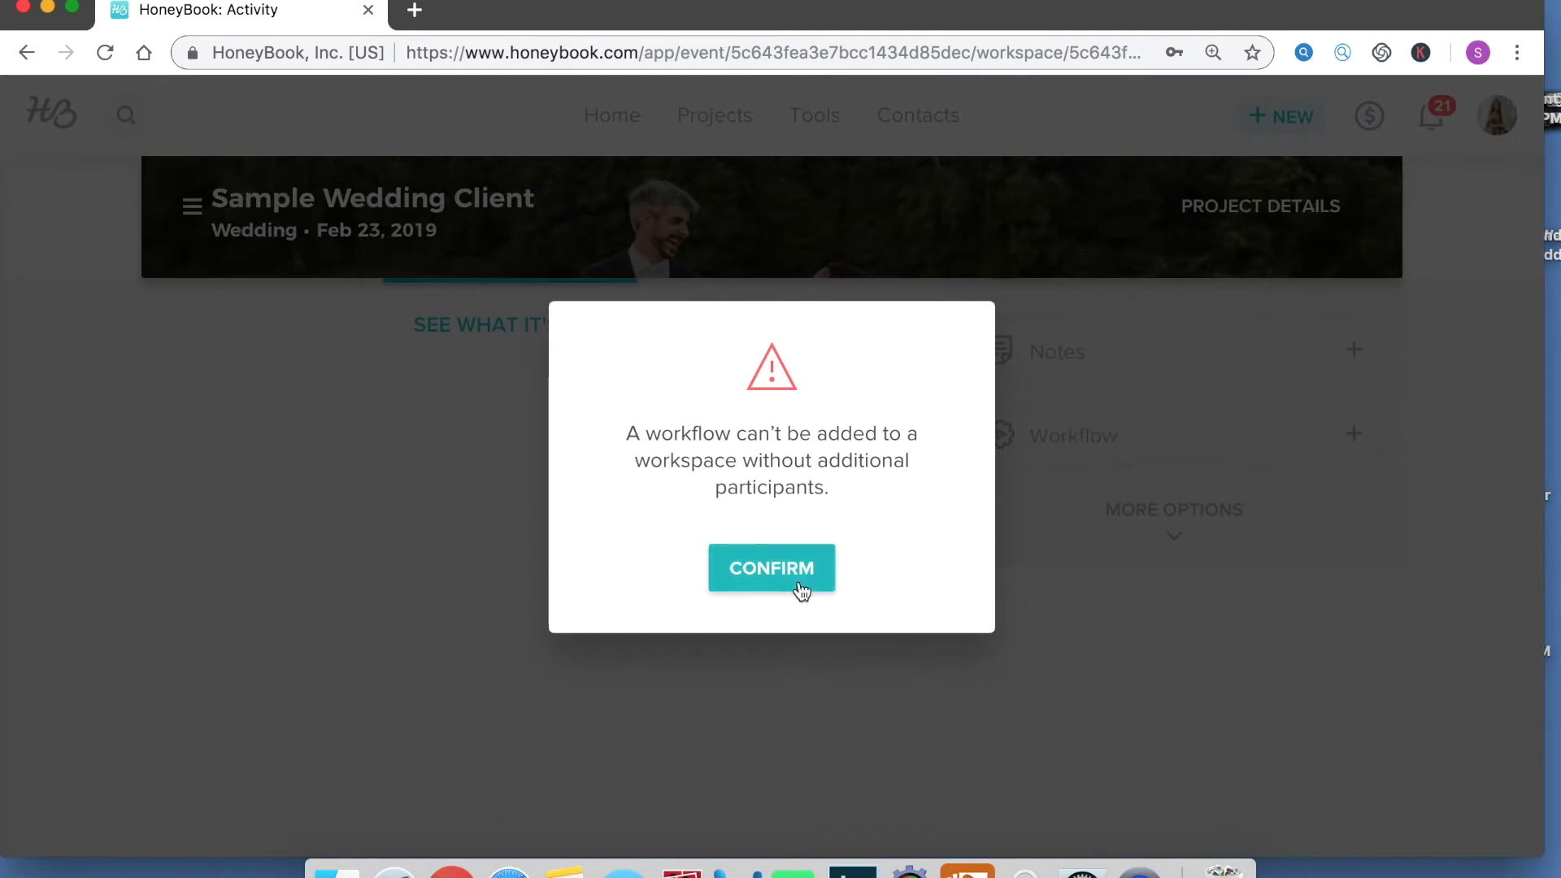
pyautogui.click(1118, 465)
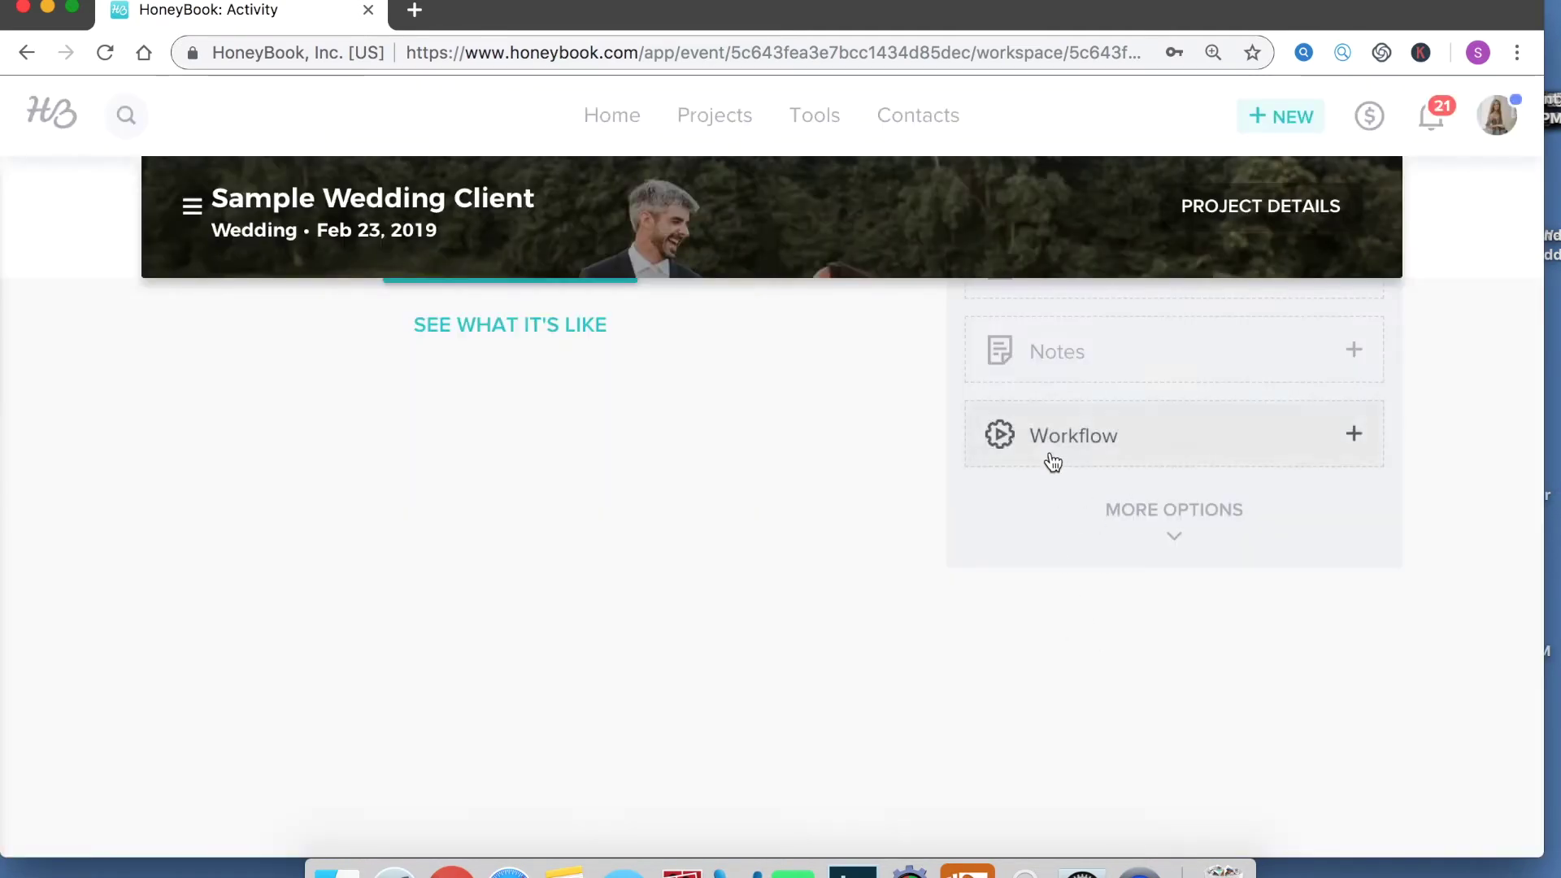
pyautogui.click(807, 116)
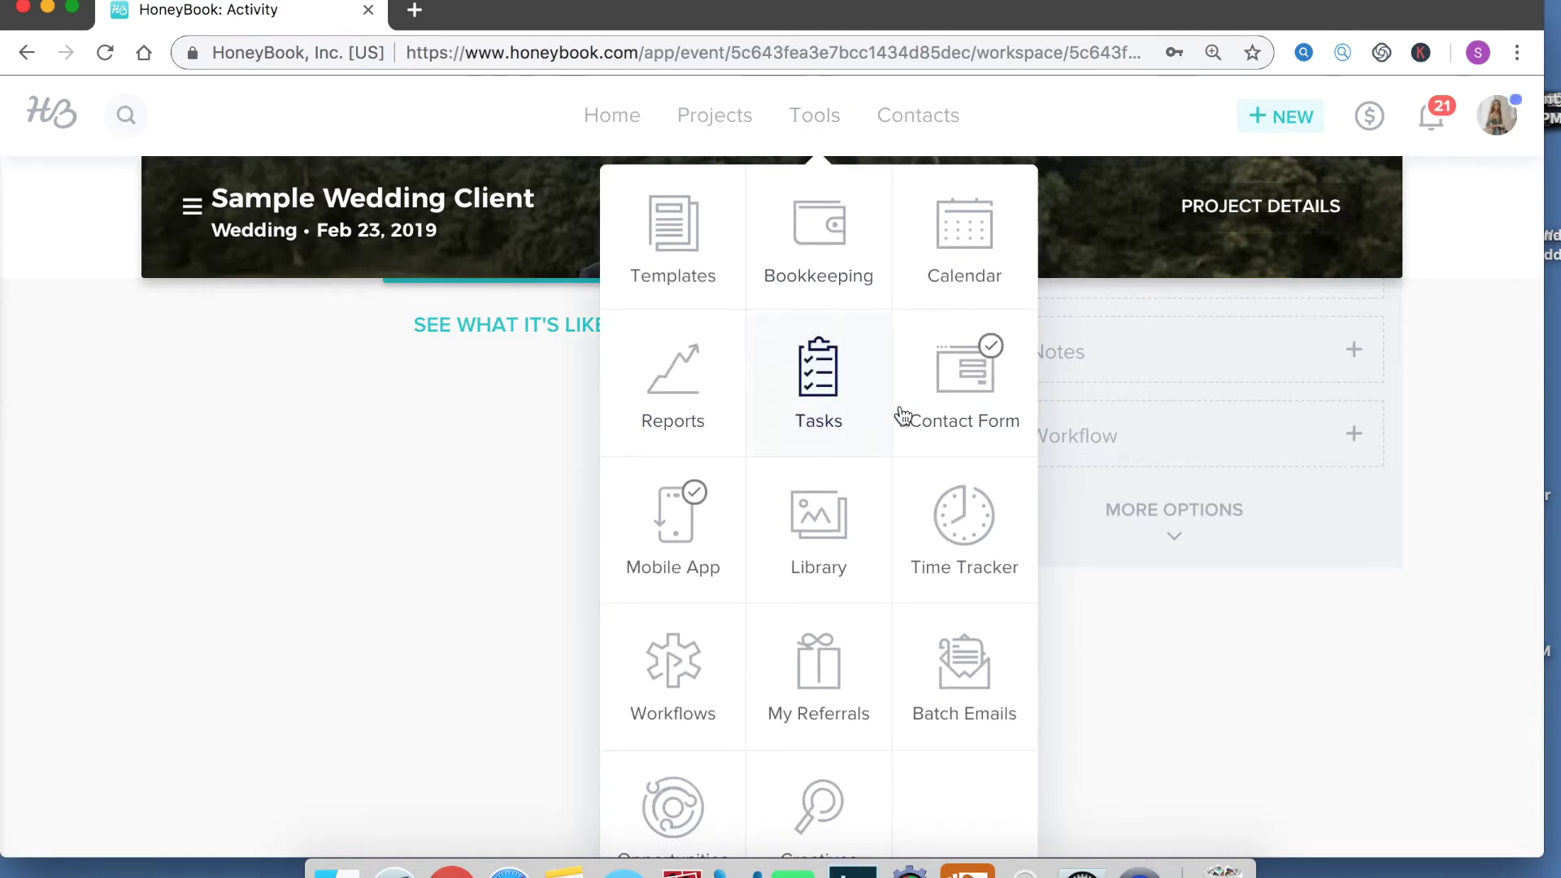
# - Pick Opportunities from the Tools grid to show the Fairfax, VA Creative Community feed
pyautogui.scroll(-1, 759, 431)
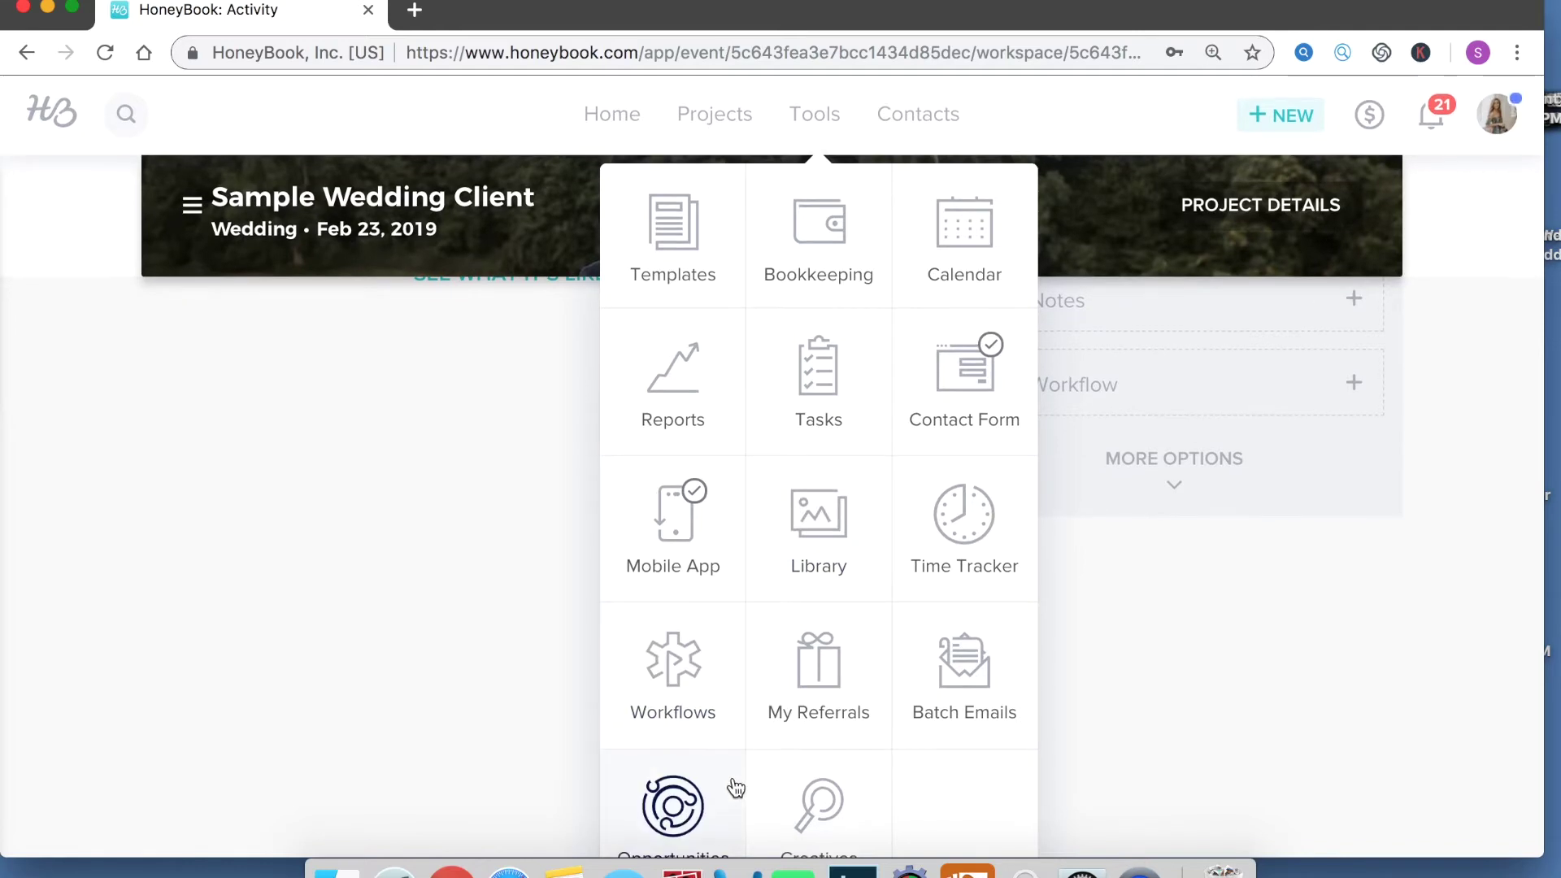
pyautogui.click(682, 823)
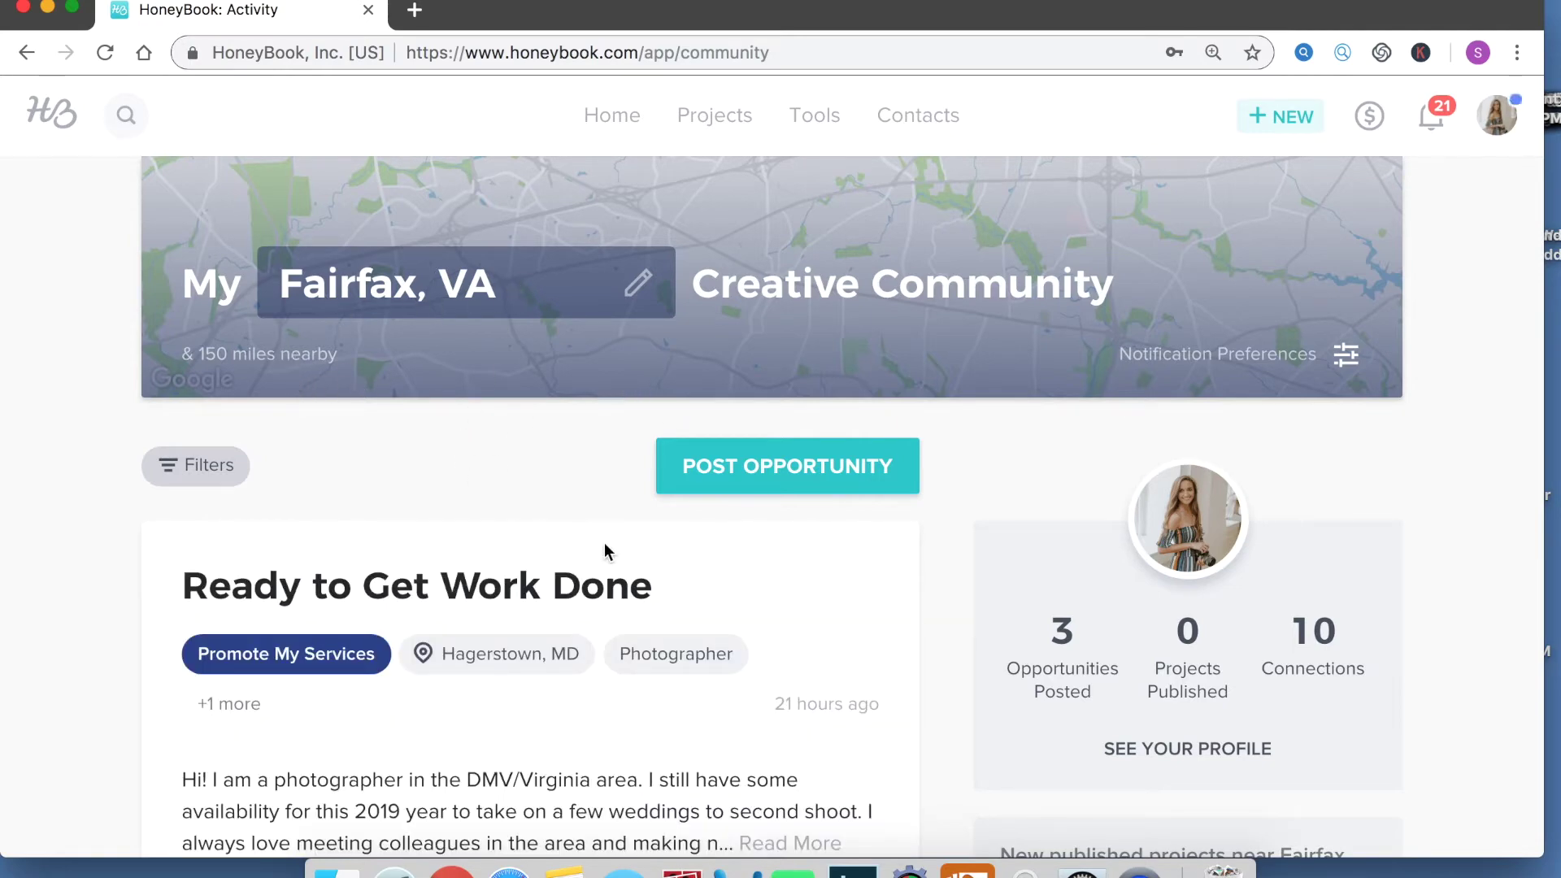
pyautogui.scroll(-2, 918, 657)
pyautogui.scroll(2, 917, 657)
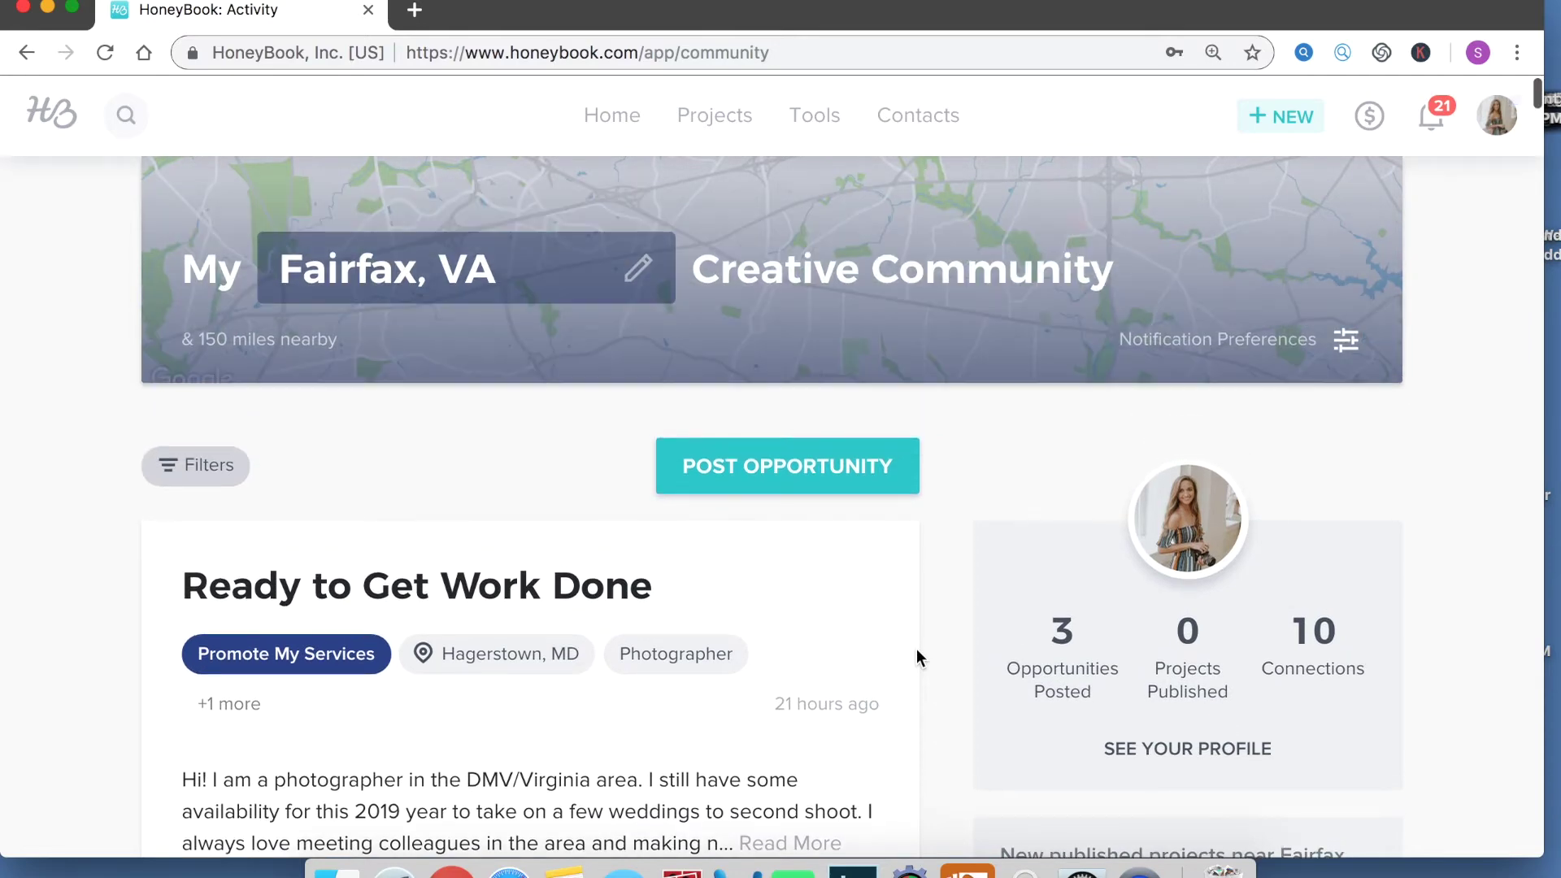
pyautogui.scroll(-3, 1047, 545)
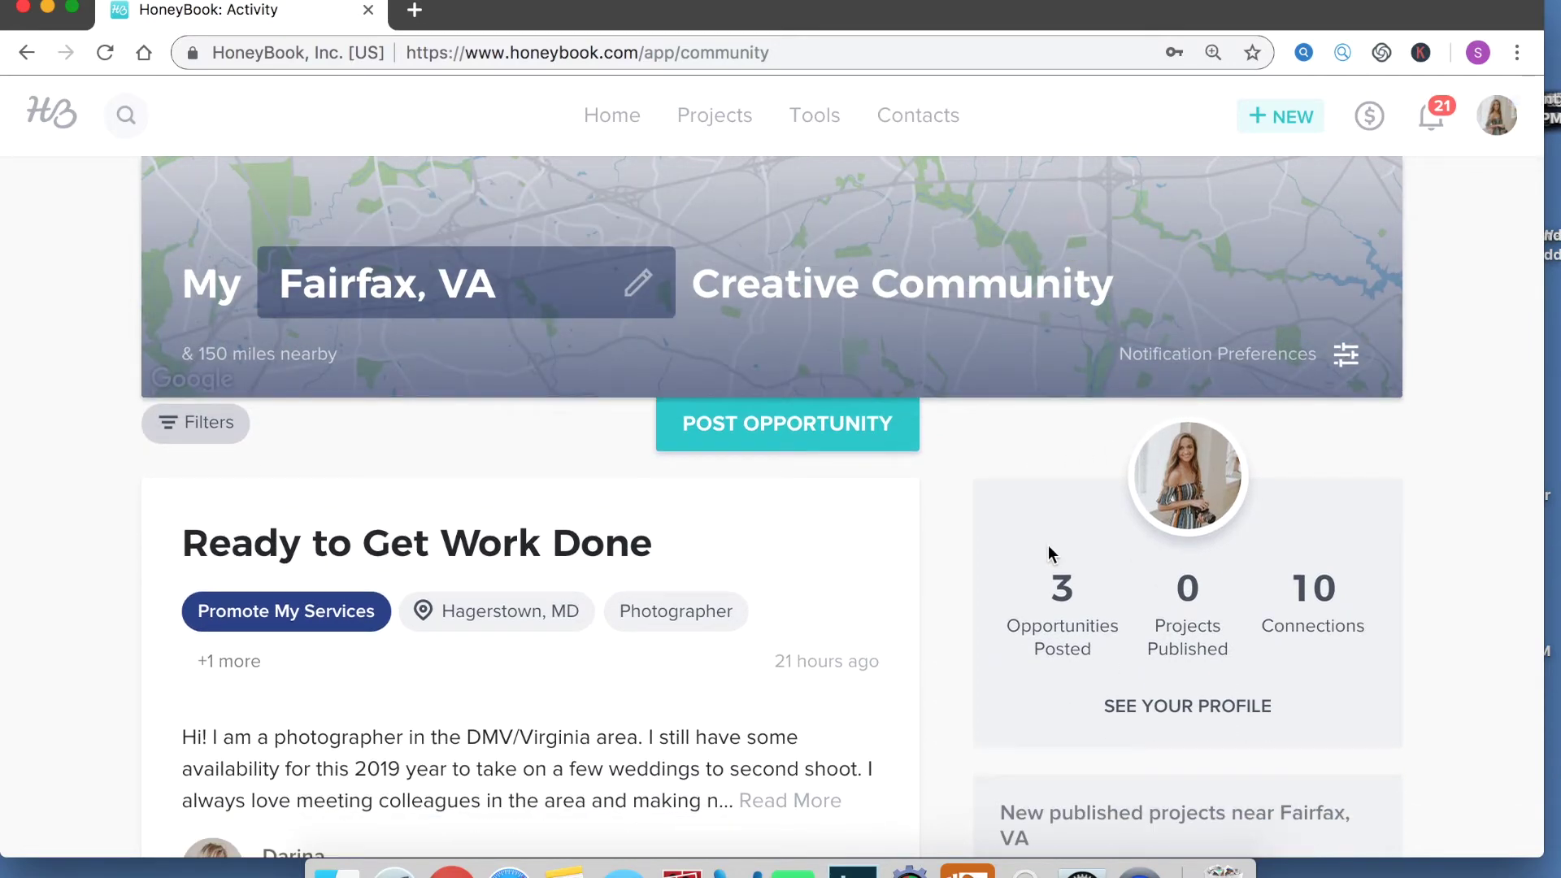
pyautogui.scroll(-6, 770, 699)
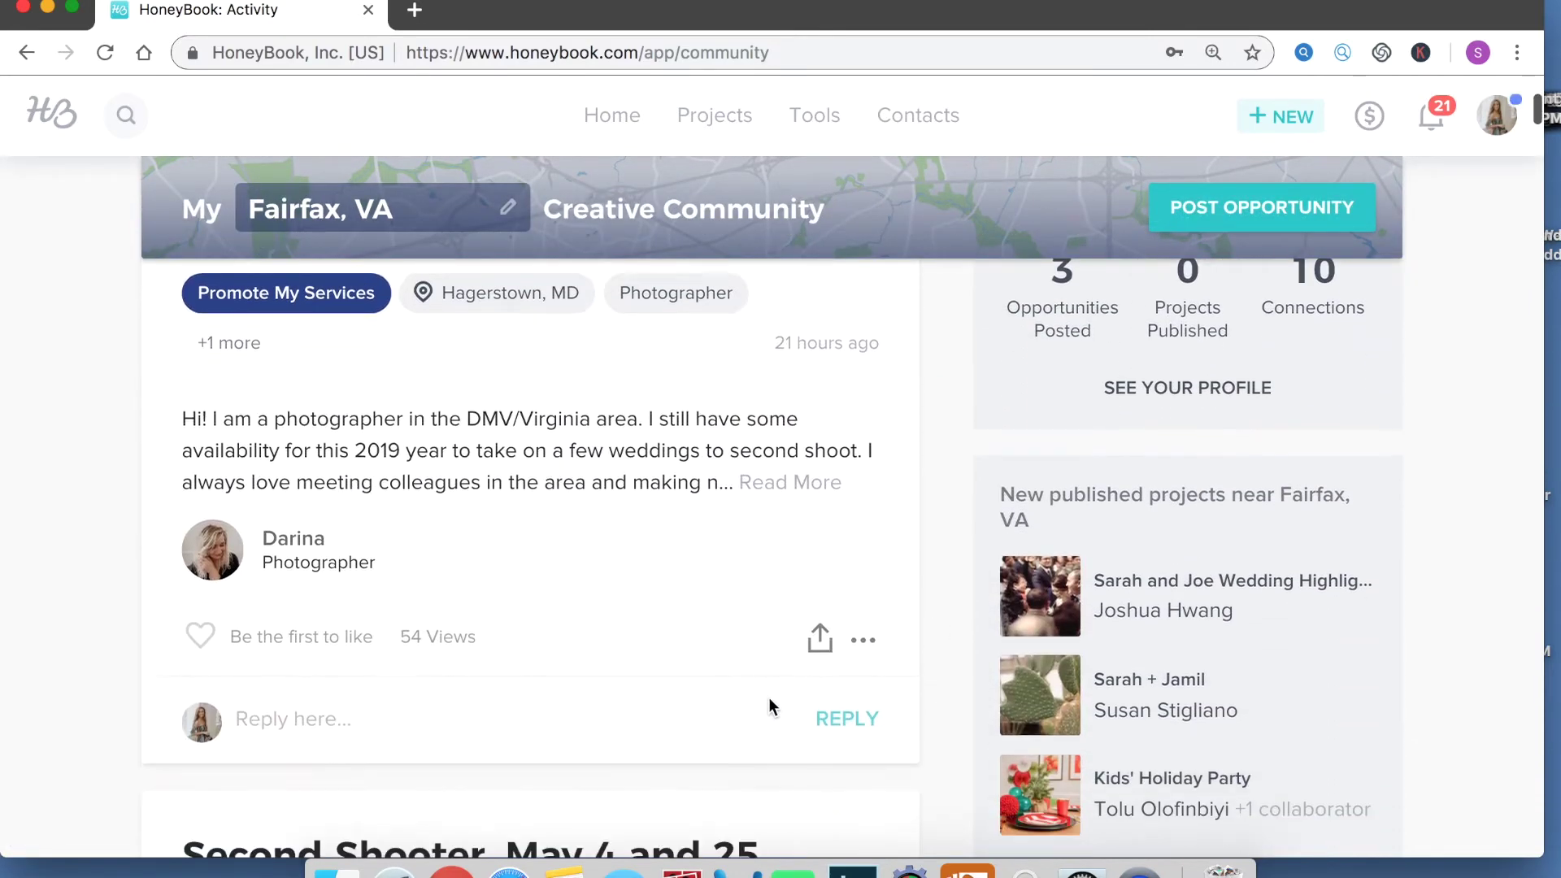
pyautogui.scroll(2, 770, 700)
pyautogui.scroll(2, 770, 700)
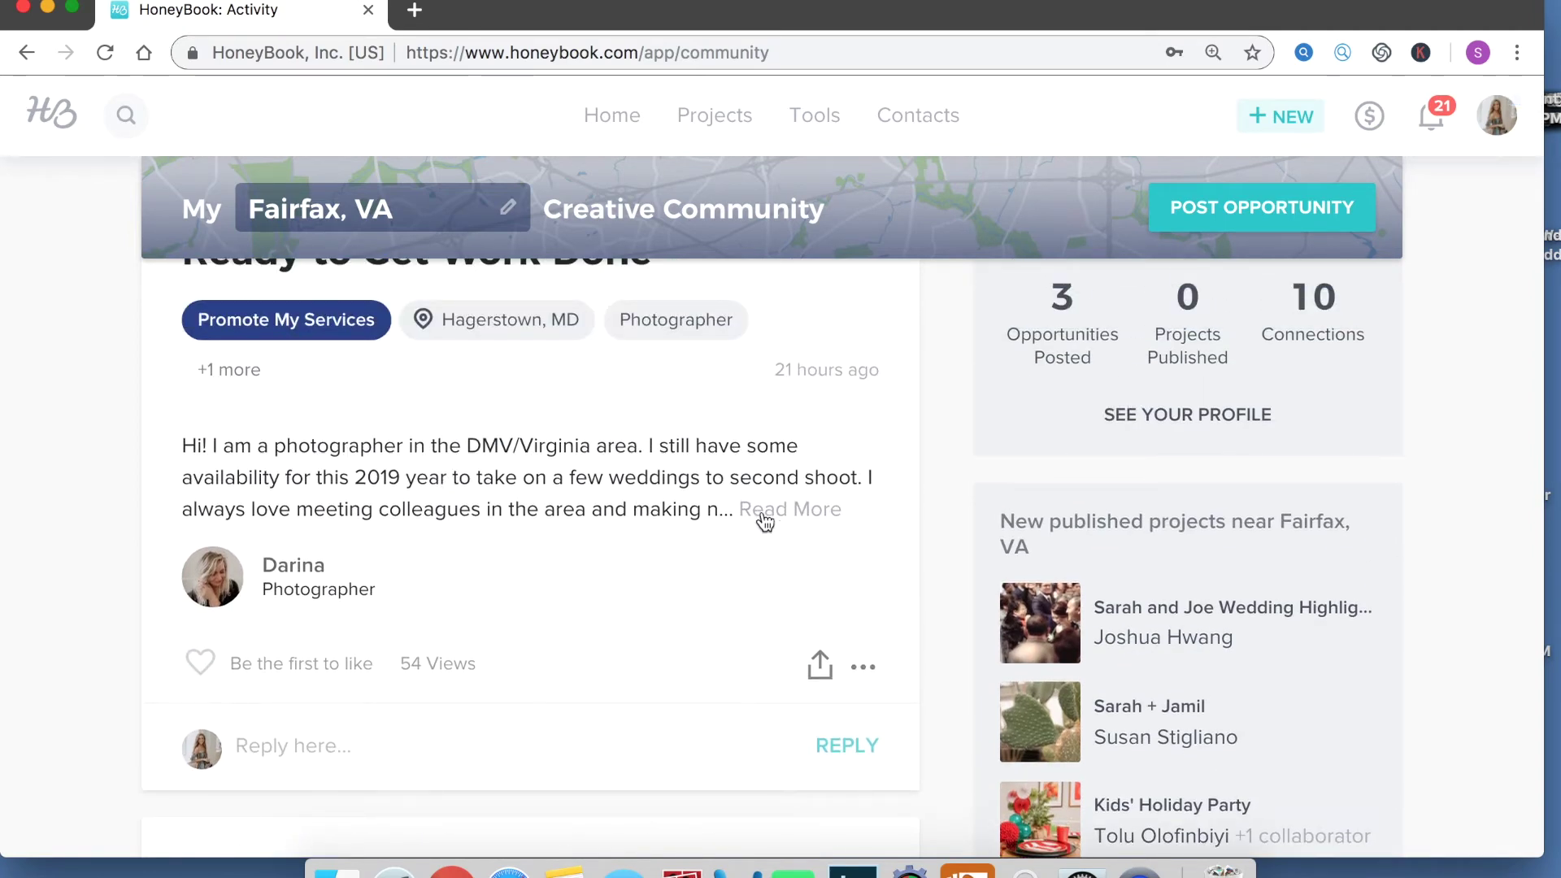
pyautogui.moveTo(661, 473); pyautogui.dragTo(857, 476)
pyautogui.click(543, 482)
pyautogui.scroll(1, 637, 460)
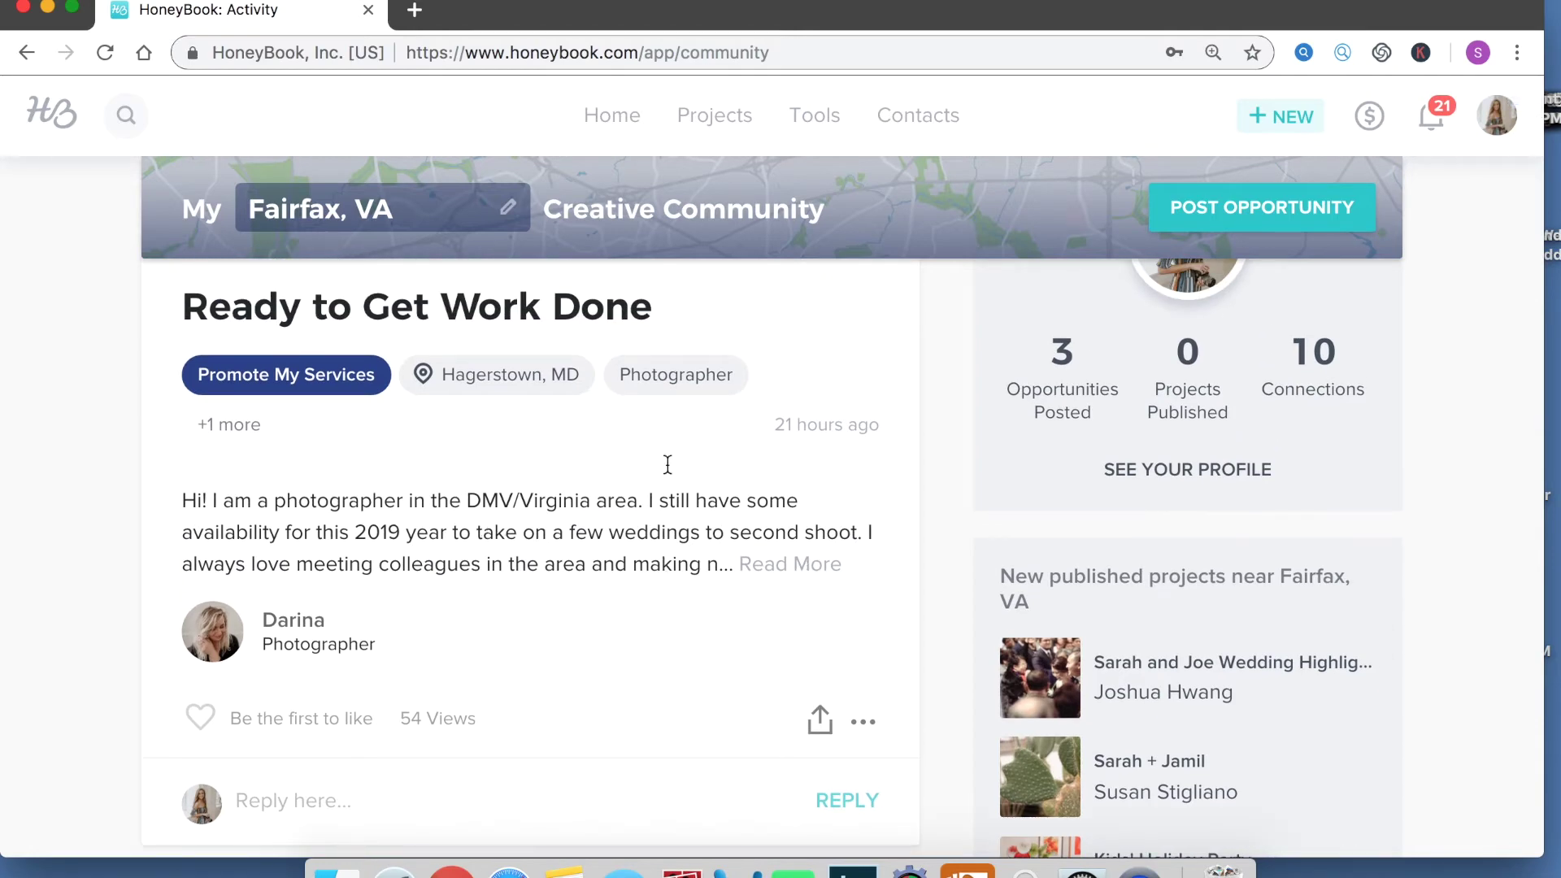
pyautogui.scroll(-7, 714, 579)
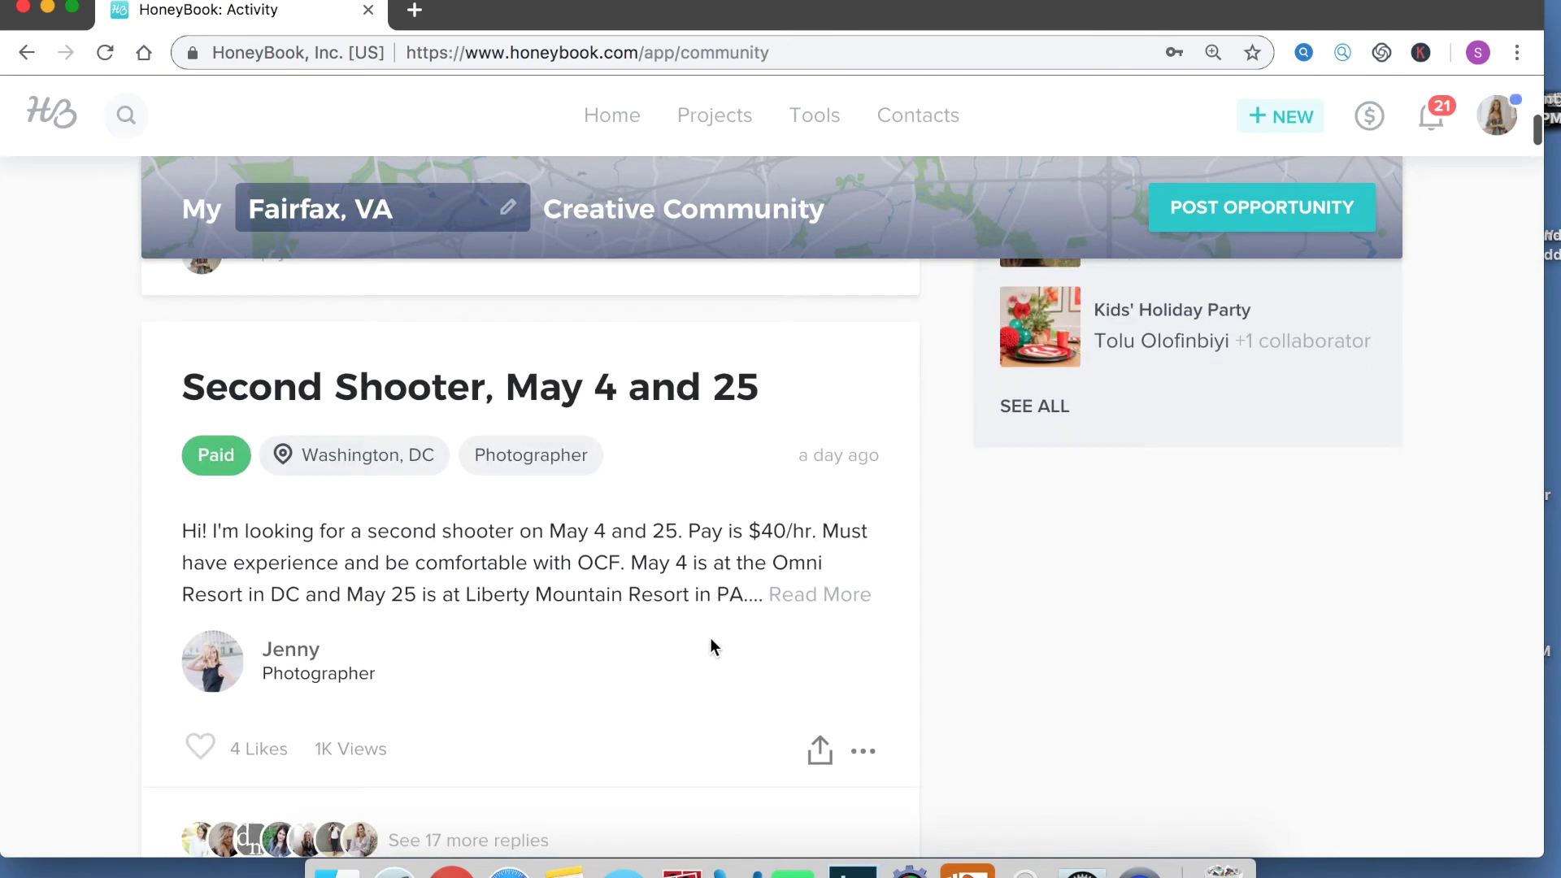
pyautogui.scroll(-1, 704, 654)
pyautogui.scroll(-6, 531, 680)
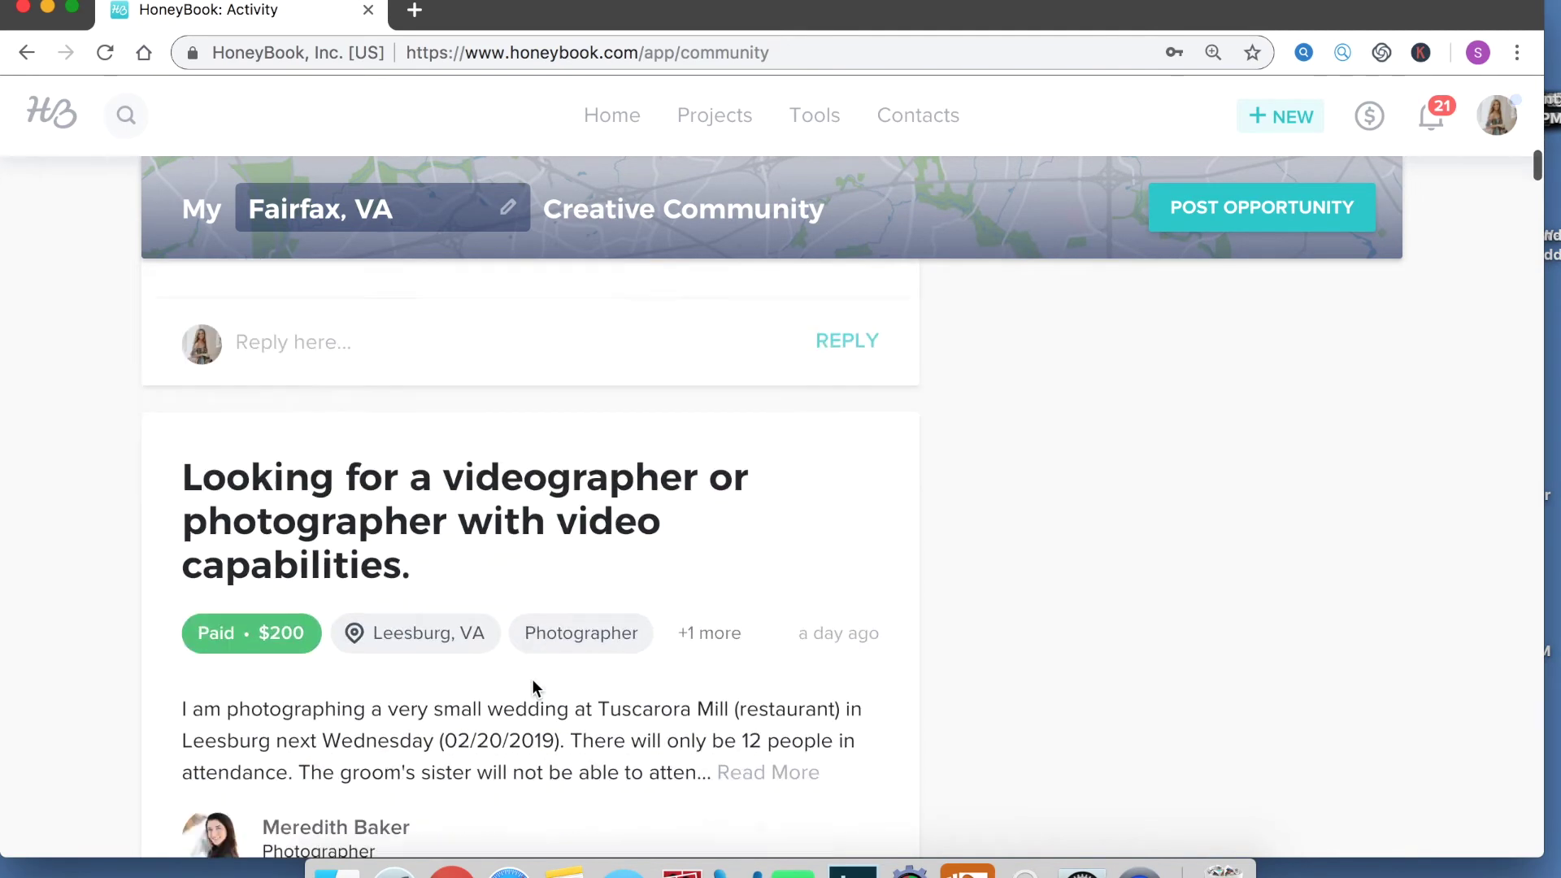
pyautogui.scroll(-2, 534, 687)
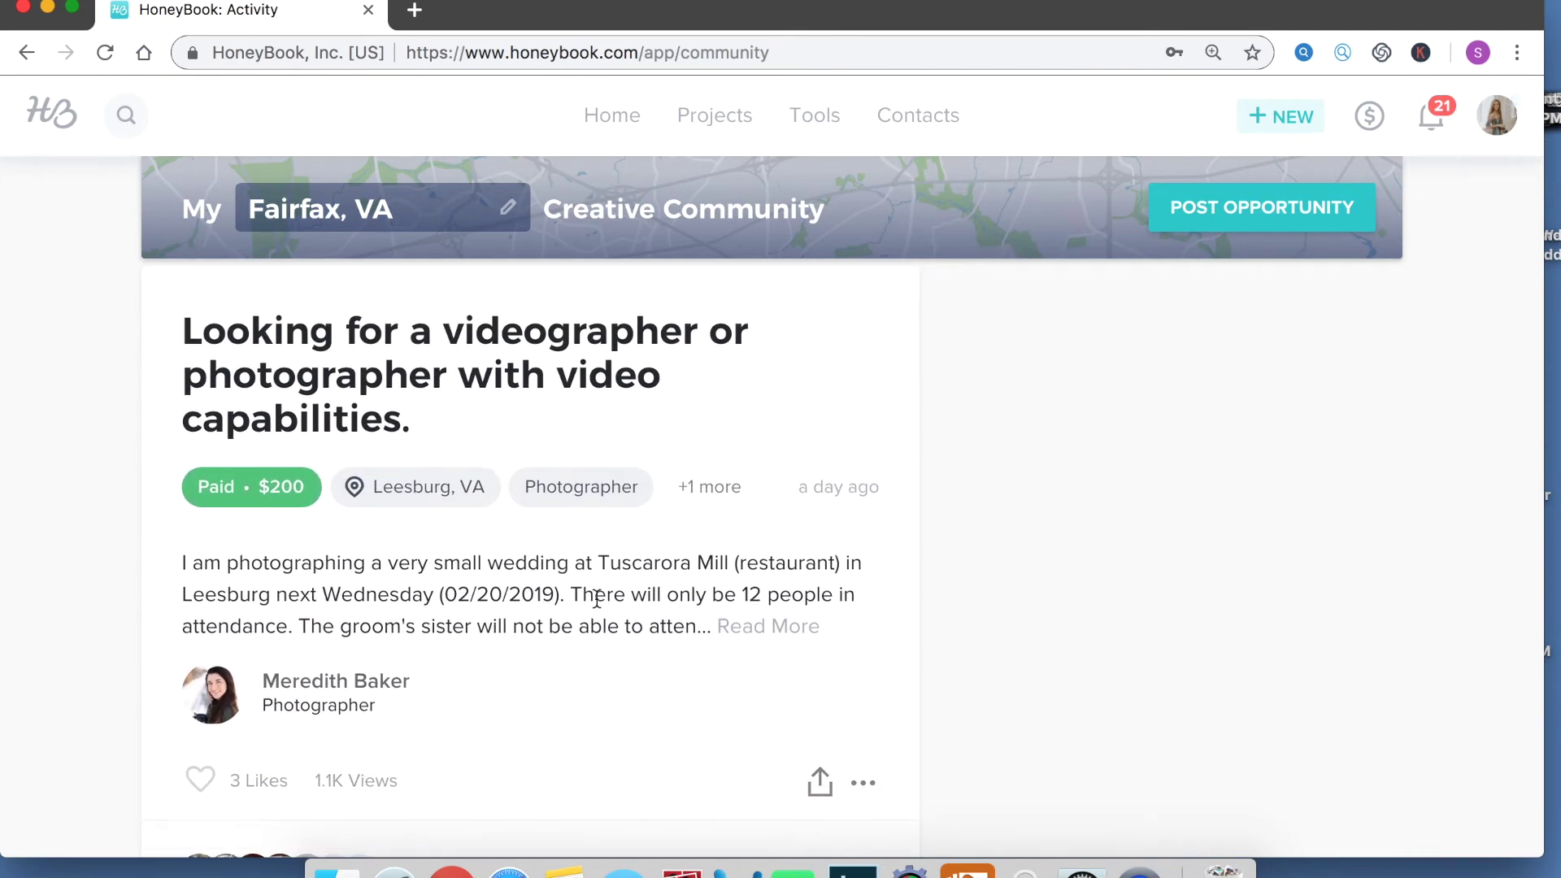
pyautogui.scroll(15, 597, 599)
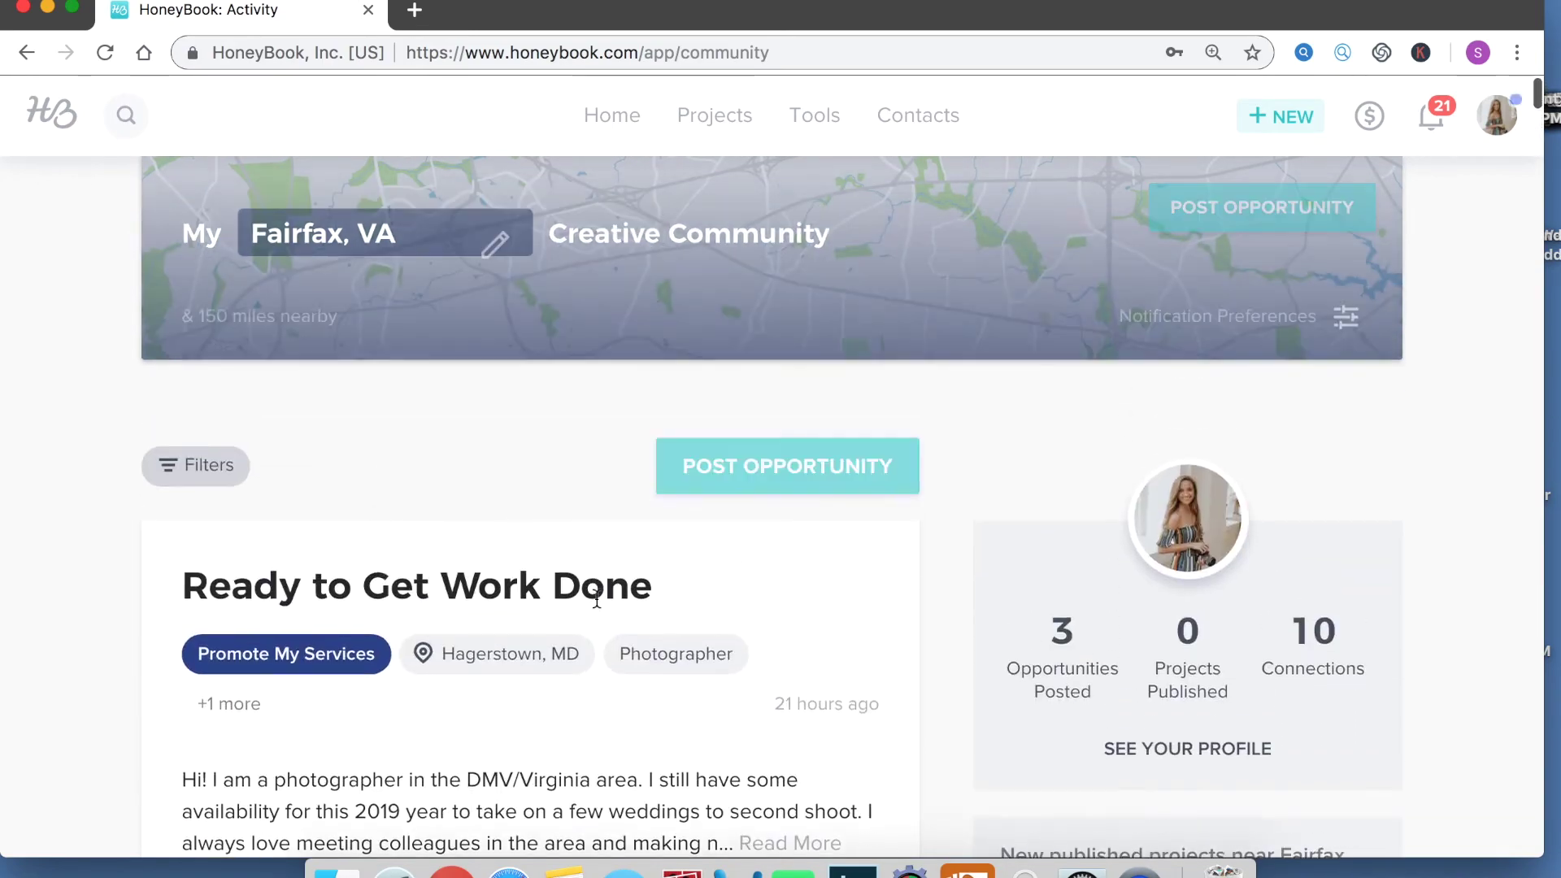
pyautogui.scroll(-10, 683, 660)
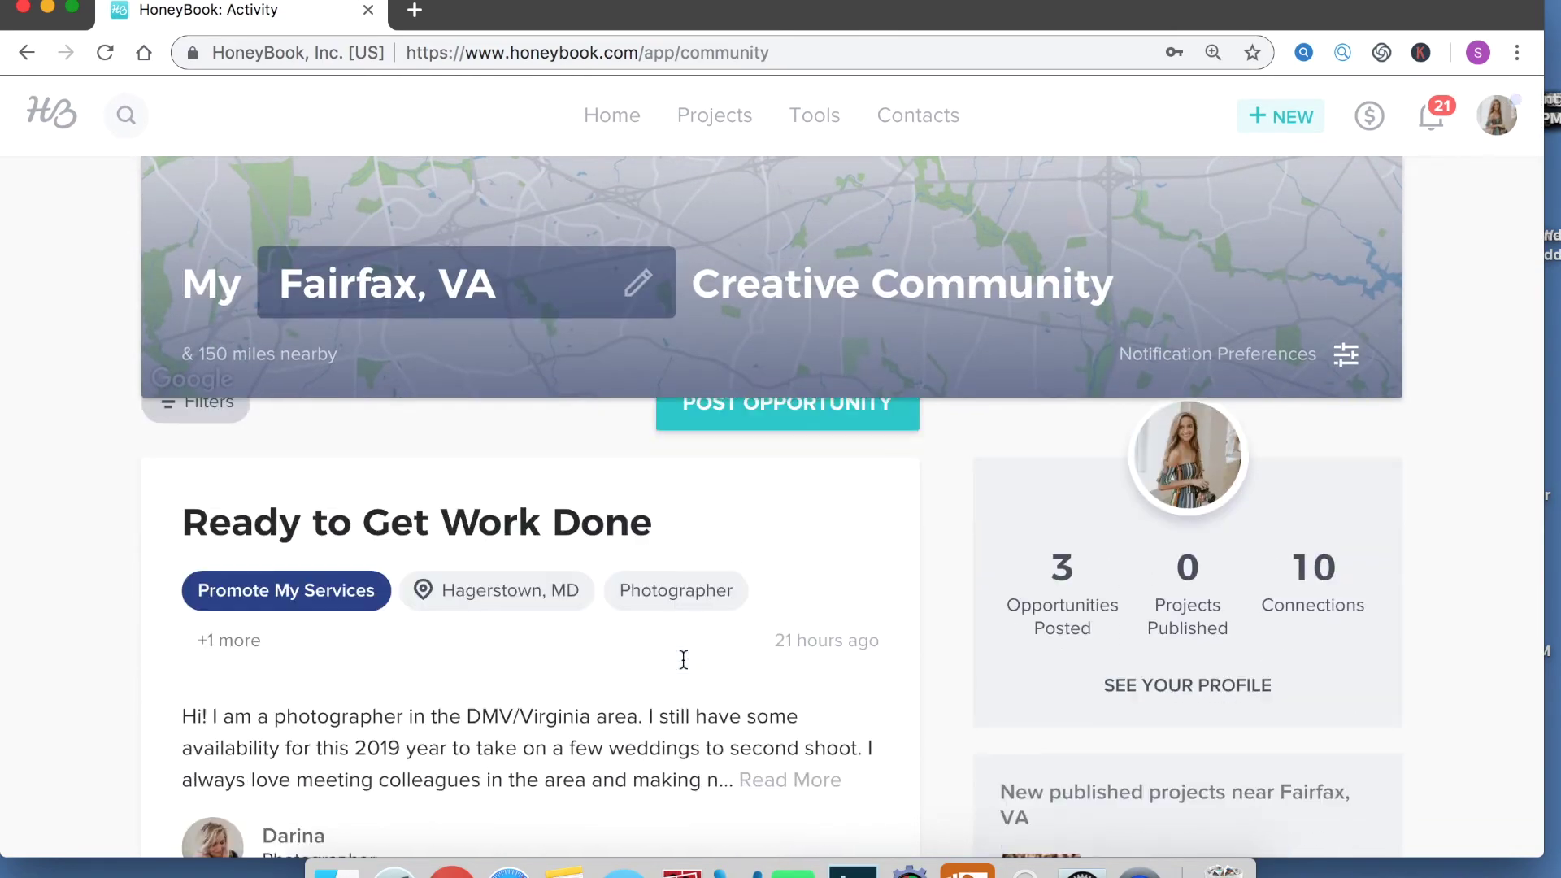
pyautogui.scroll(-15, 683, 660)
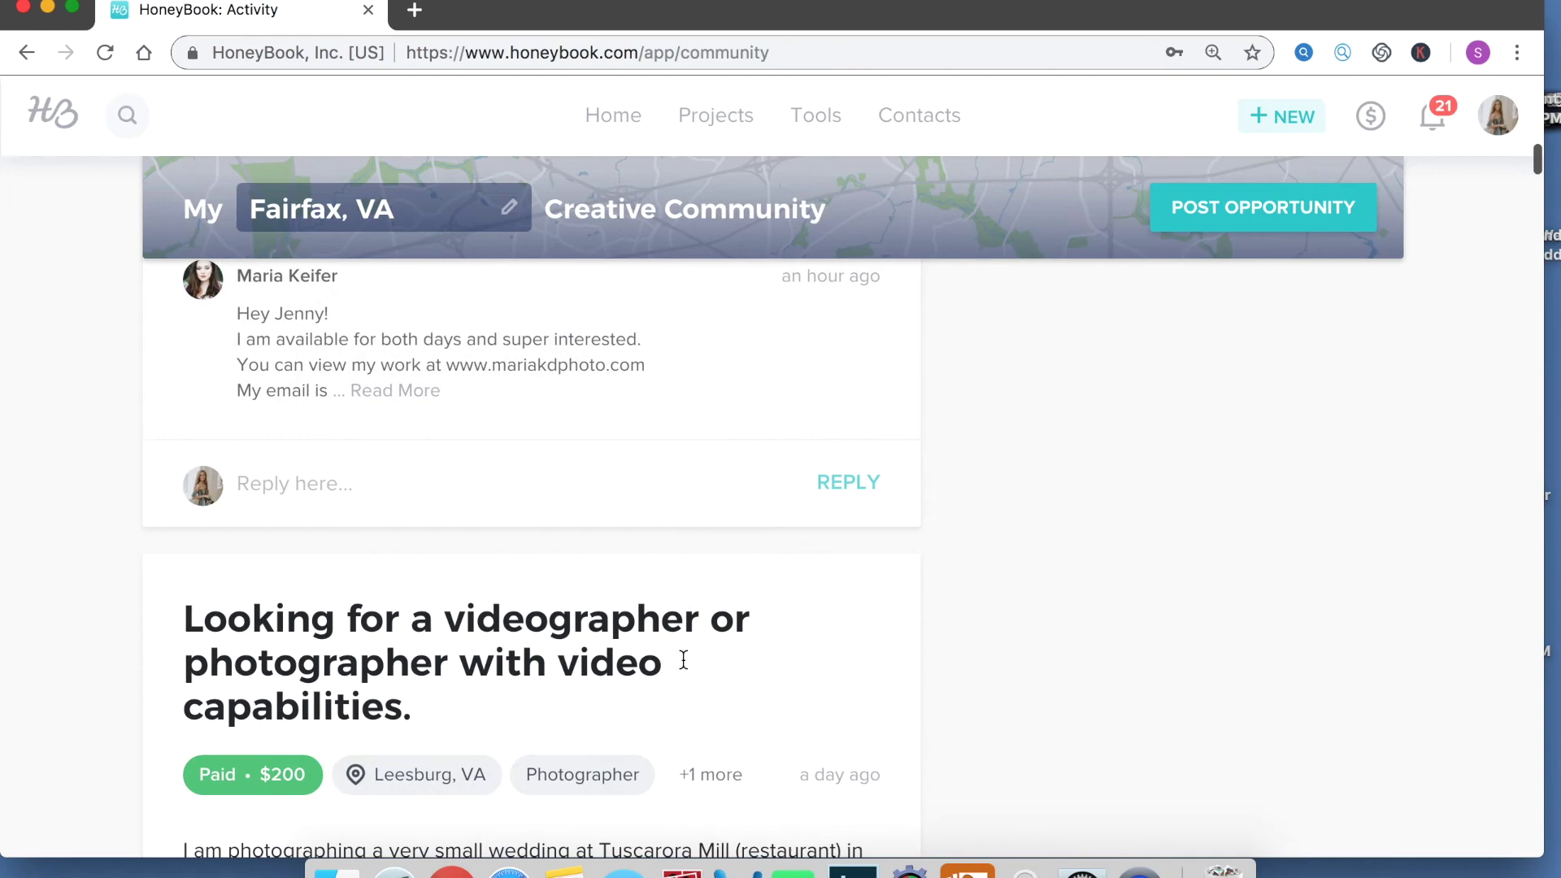
pyautogui.scroll(-5, 683, 663)
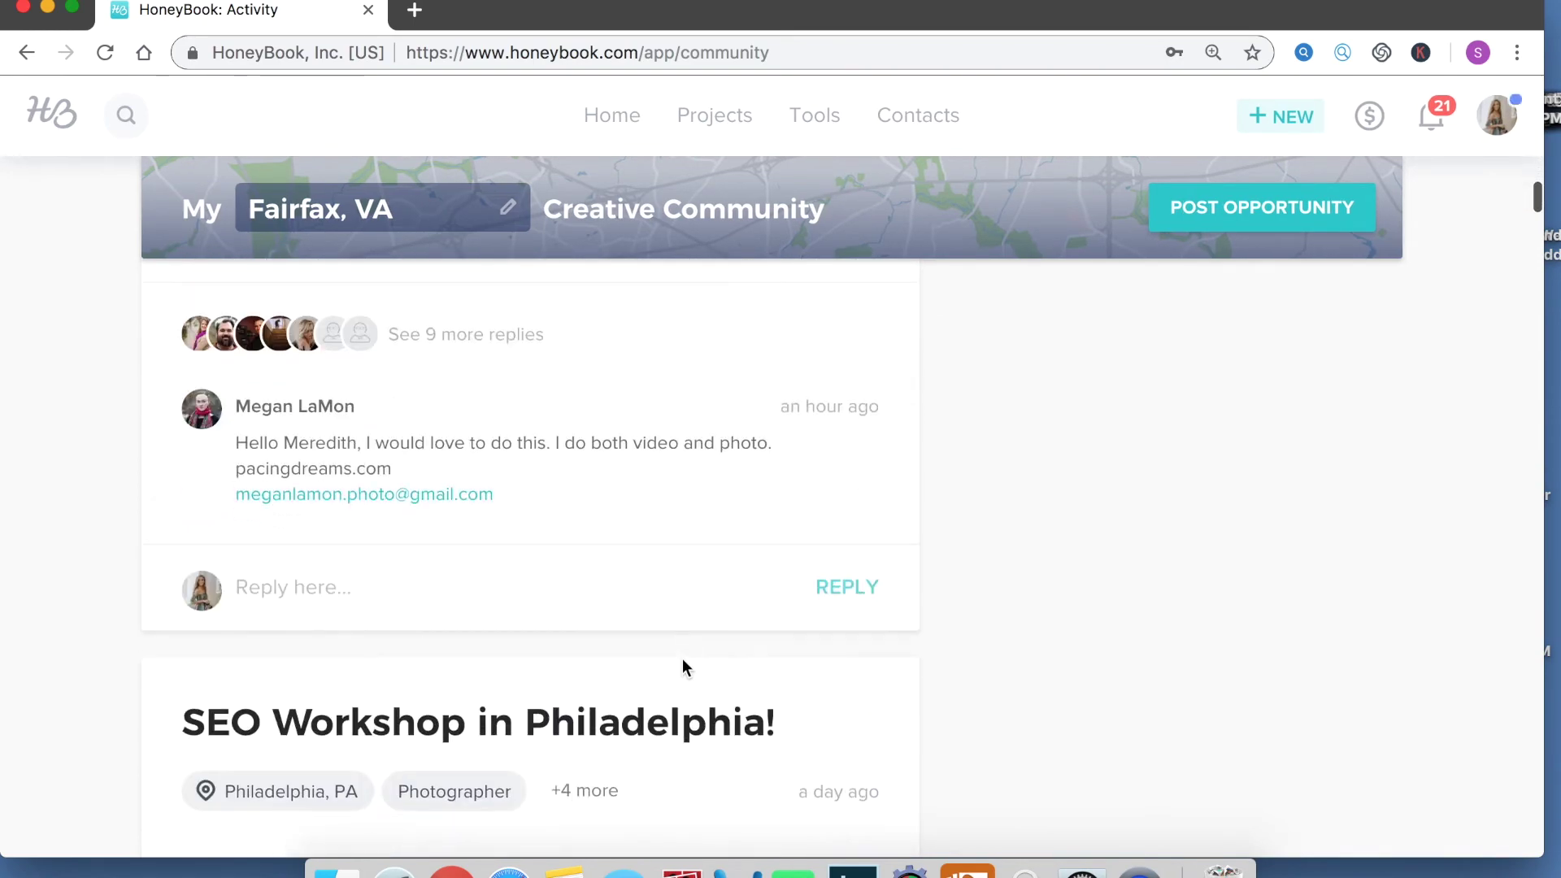
pyautogui.scroll(-8, 683, 663)
pyautogui.scroll(20, 683, 660)
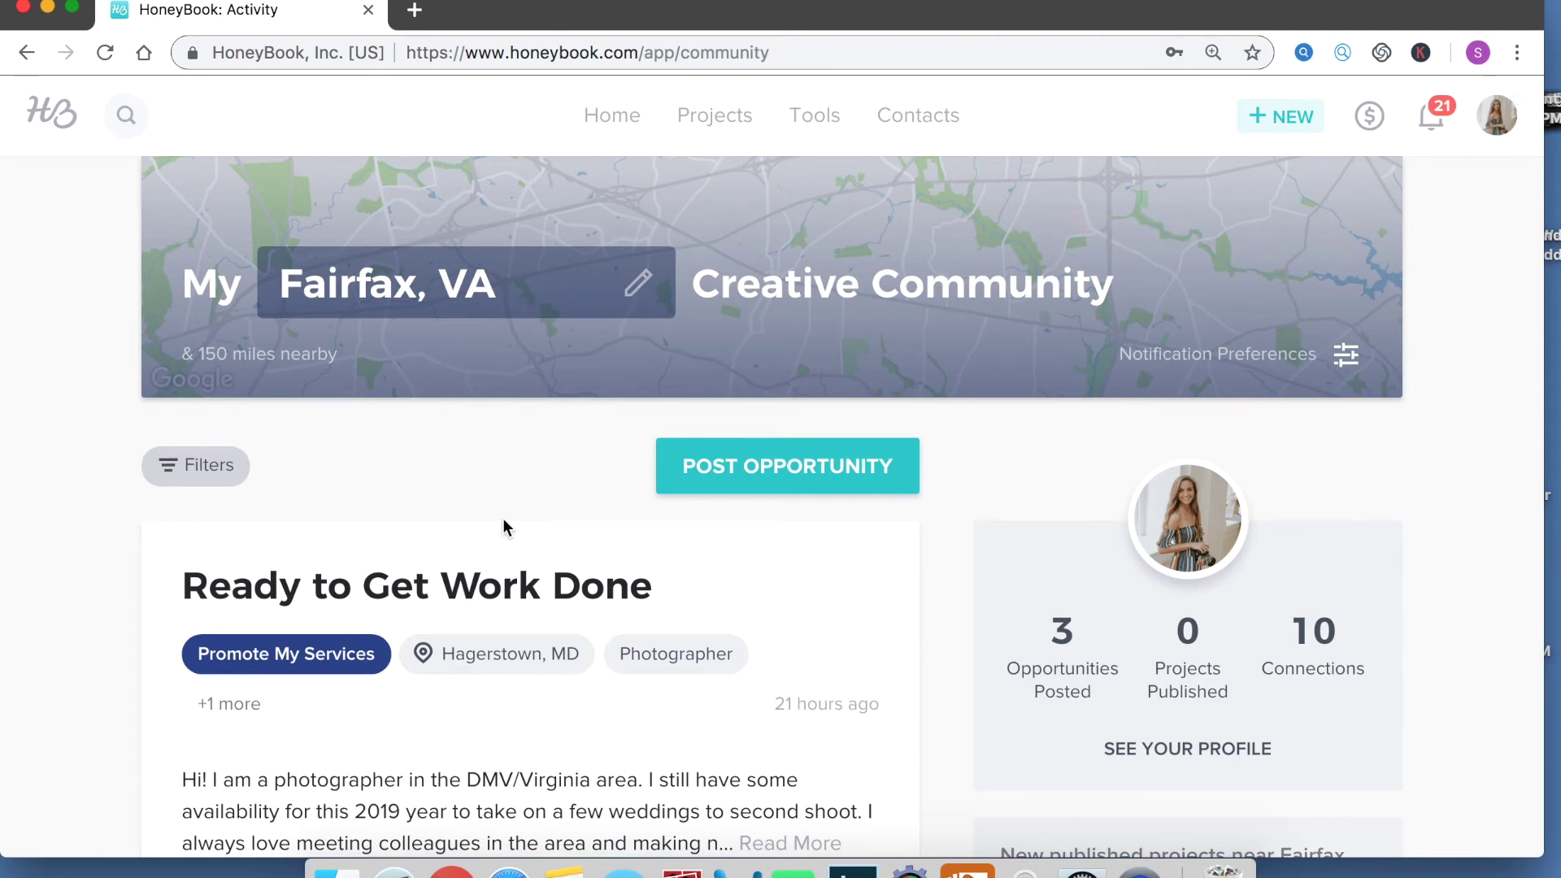
# - Replace the feed location Fairfax, VA with Washington DC, USA from the suggestions
pyautogui.click(526, 300)
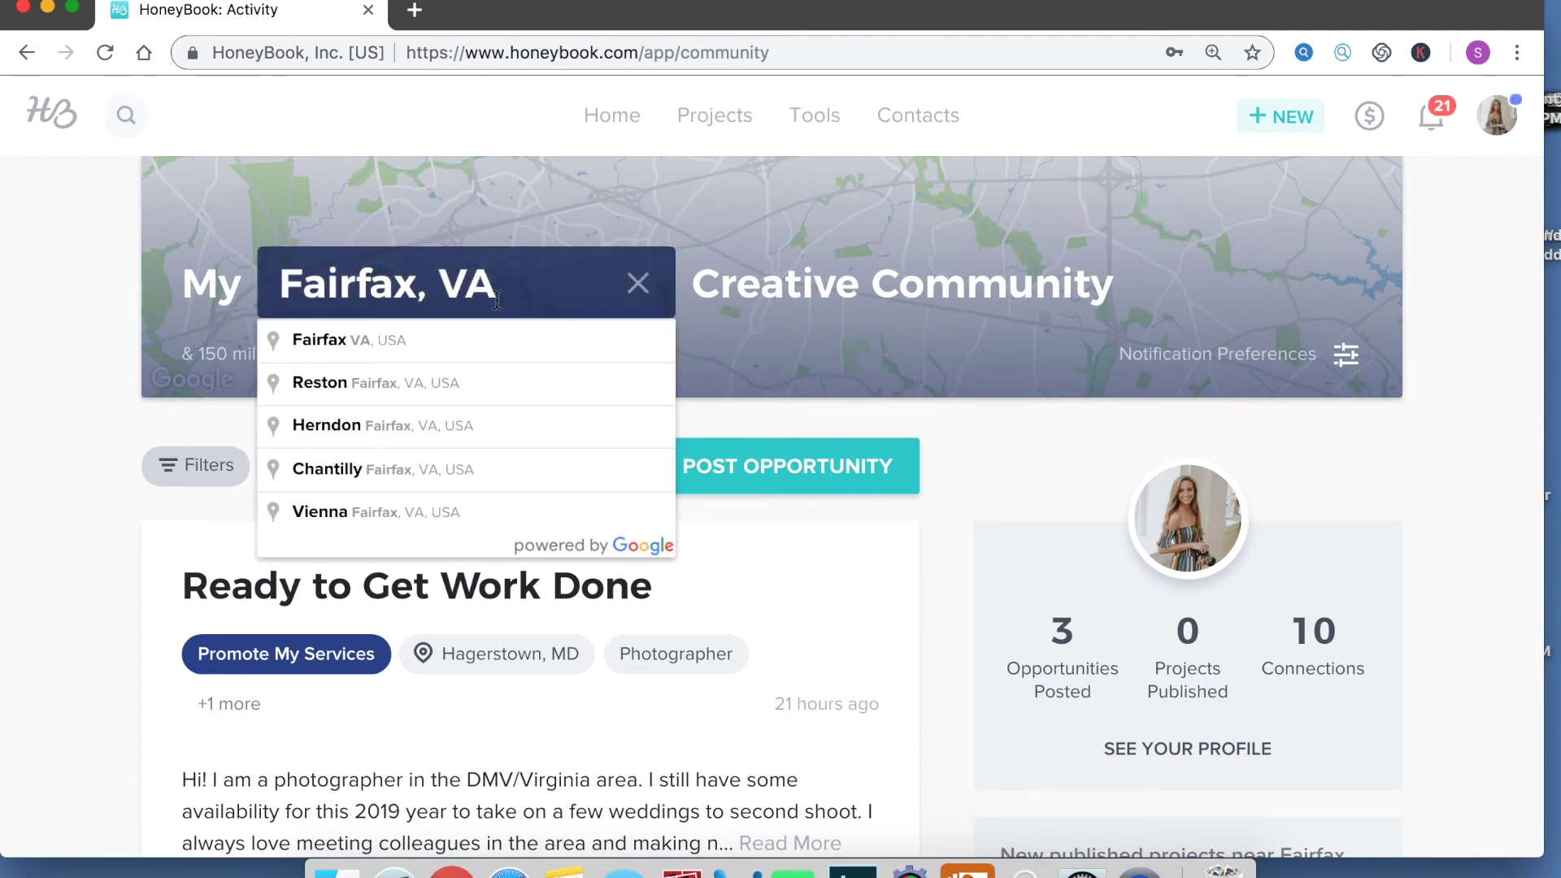
pyautogui.moveTo(496, 299); pyautogui.dragTo(151, 259)
pyautogui.press('BackSpace')
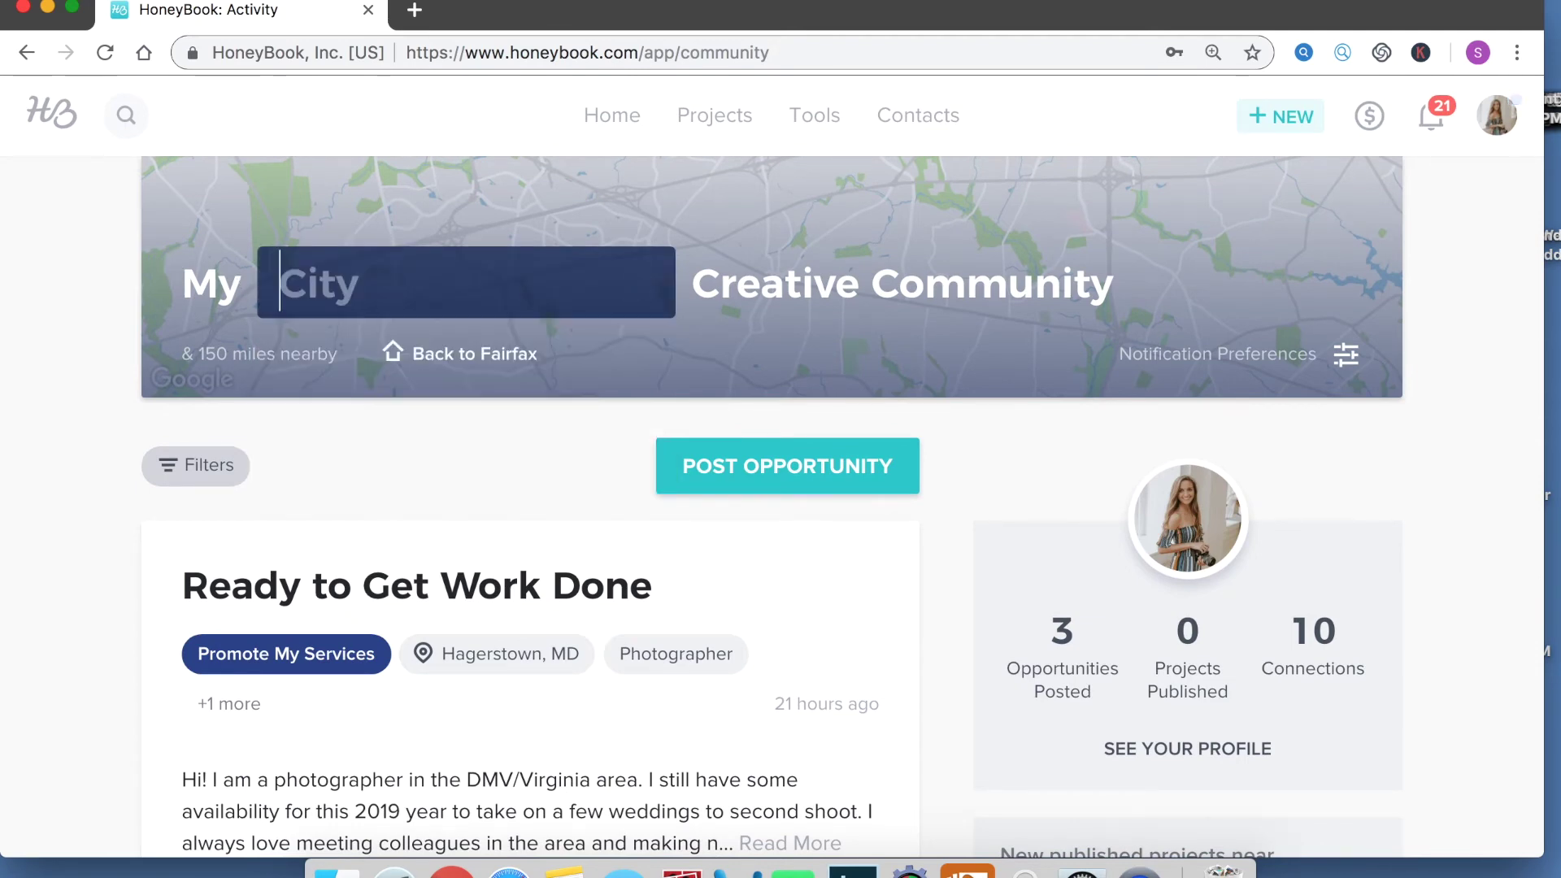
pyautogui.write('Wahs')
pyautogui.press('BackSpace')
pyautogui.press('BackSpace')
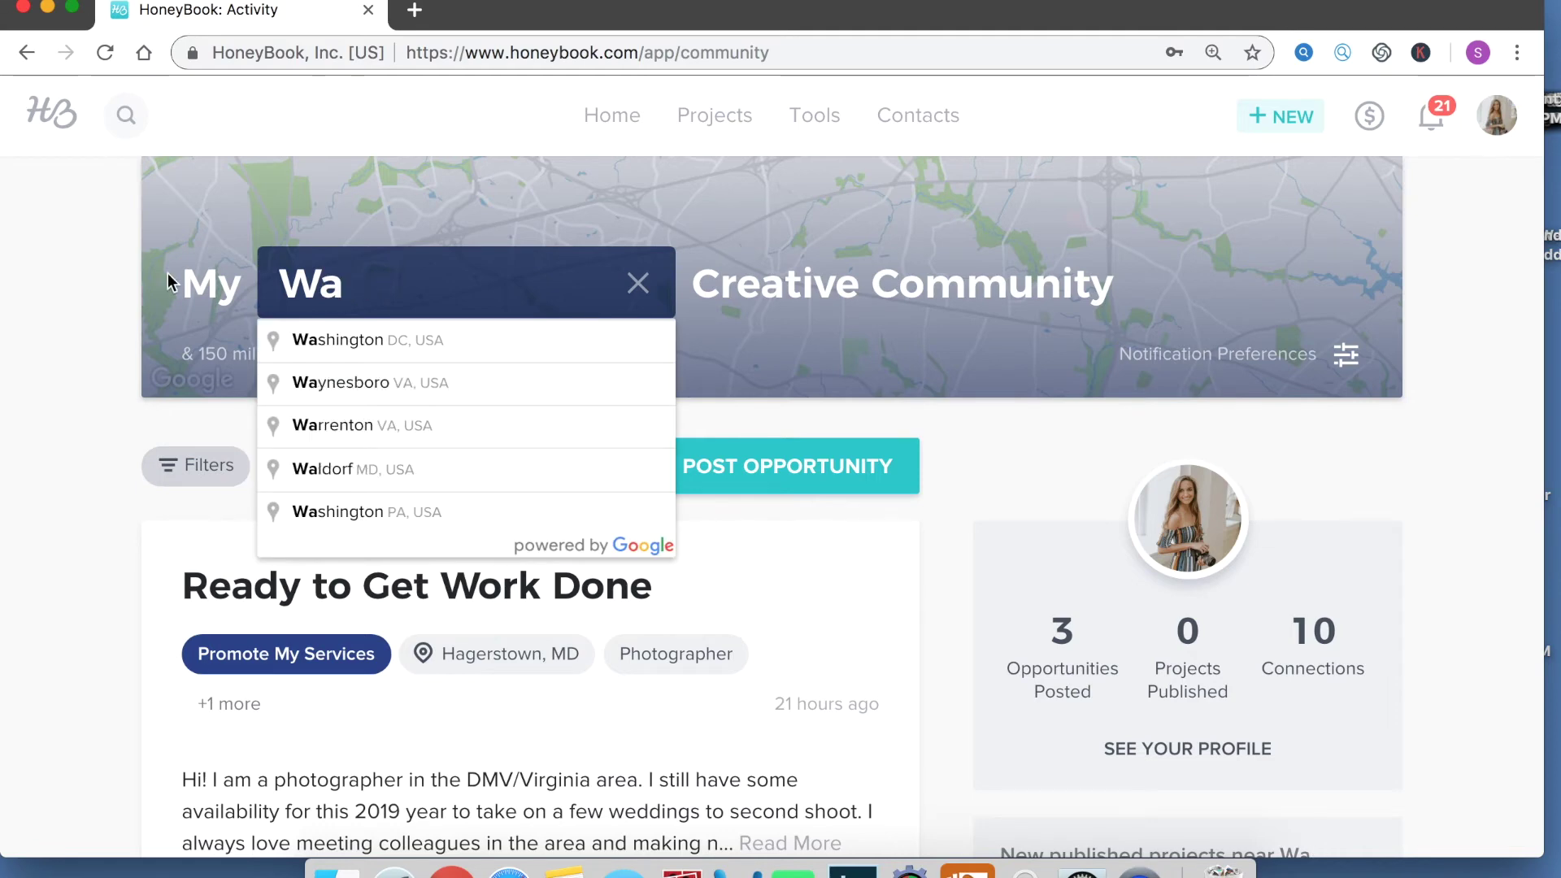
pyautogui.click(388, 345)
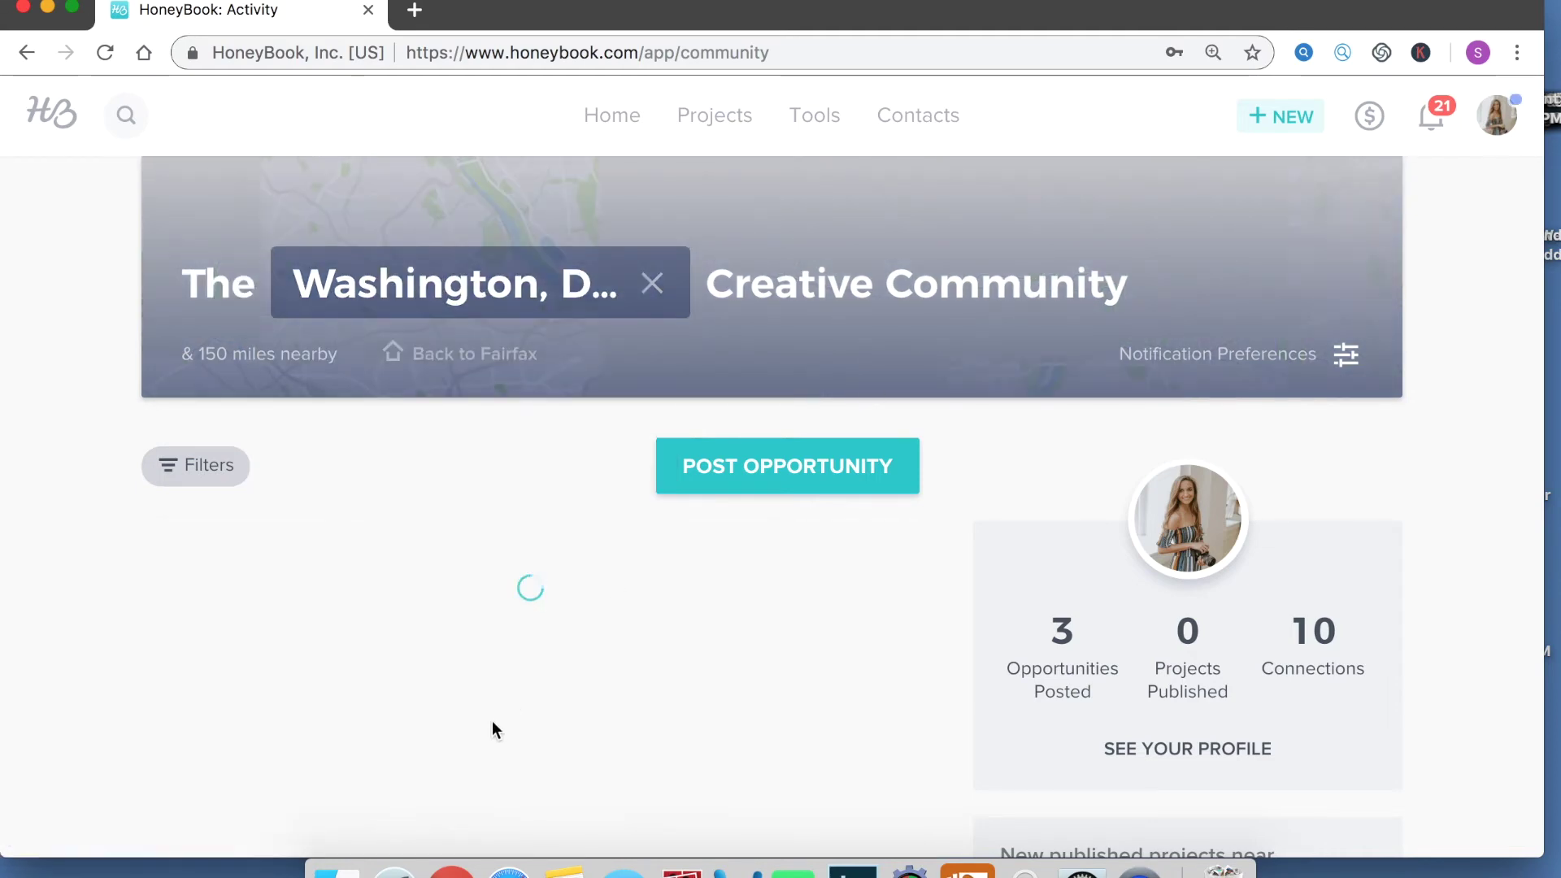
pyautogui.scroll(-2, 492, 721)
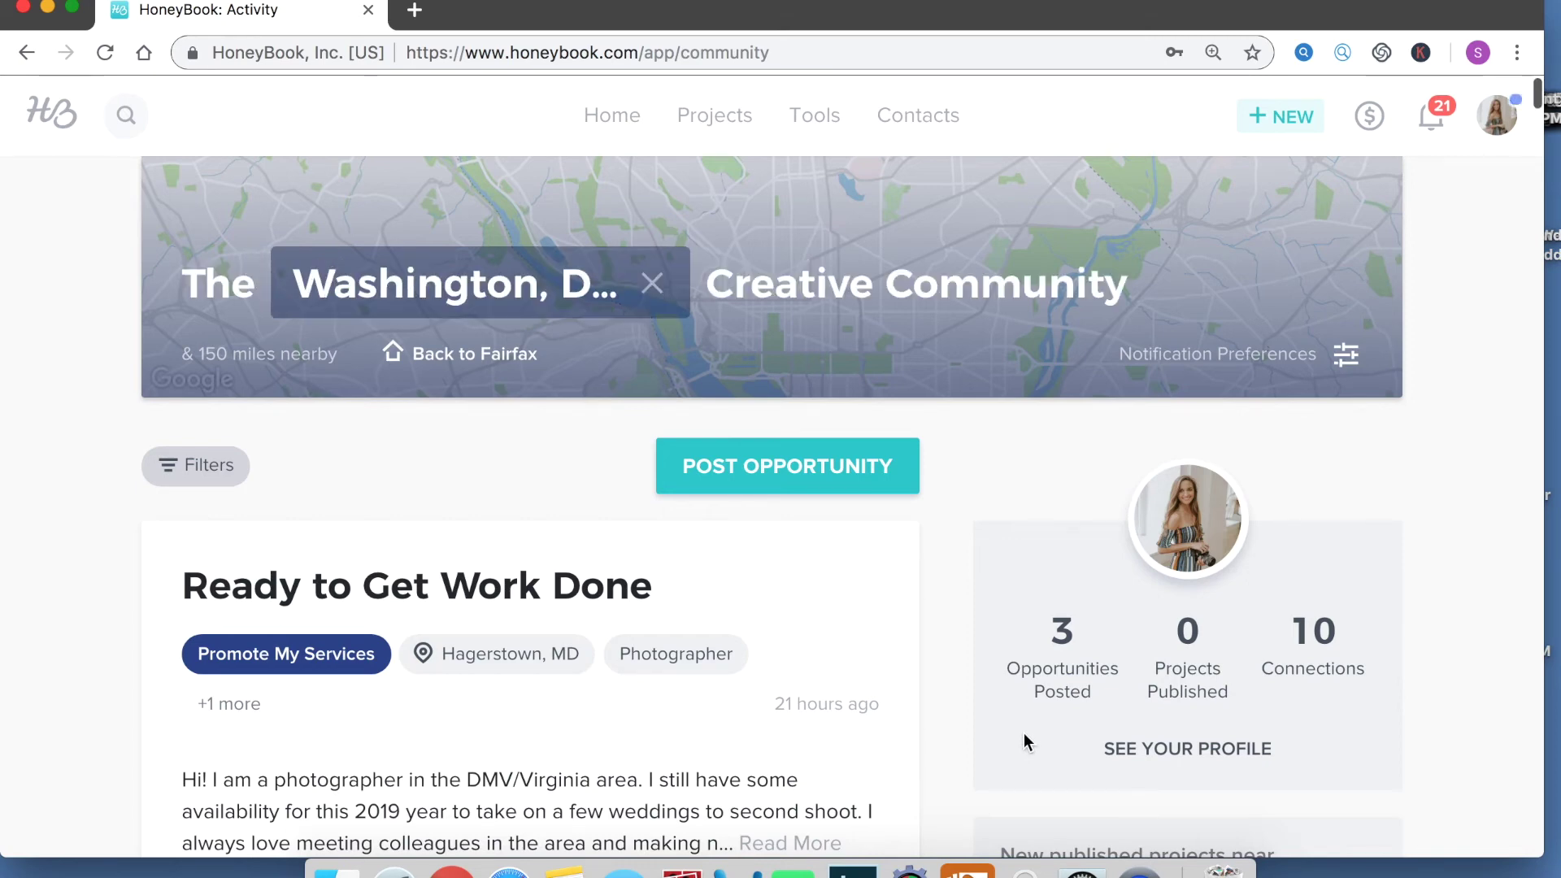
pyautogui.click(1429, 123)
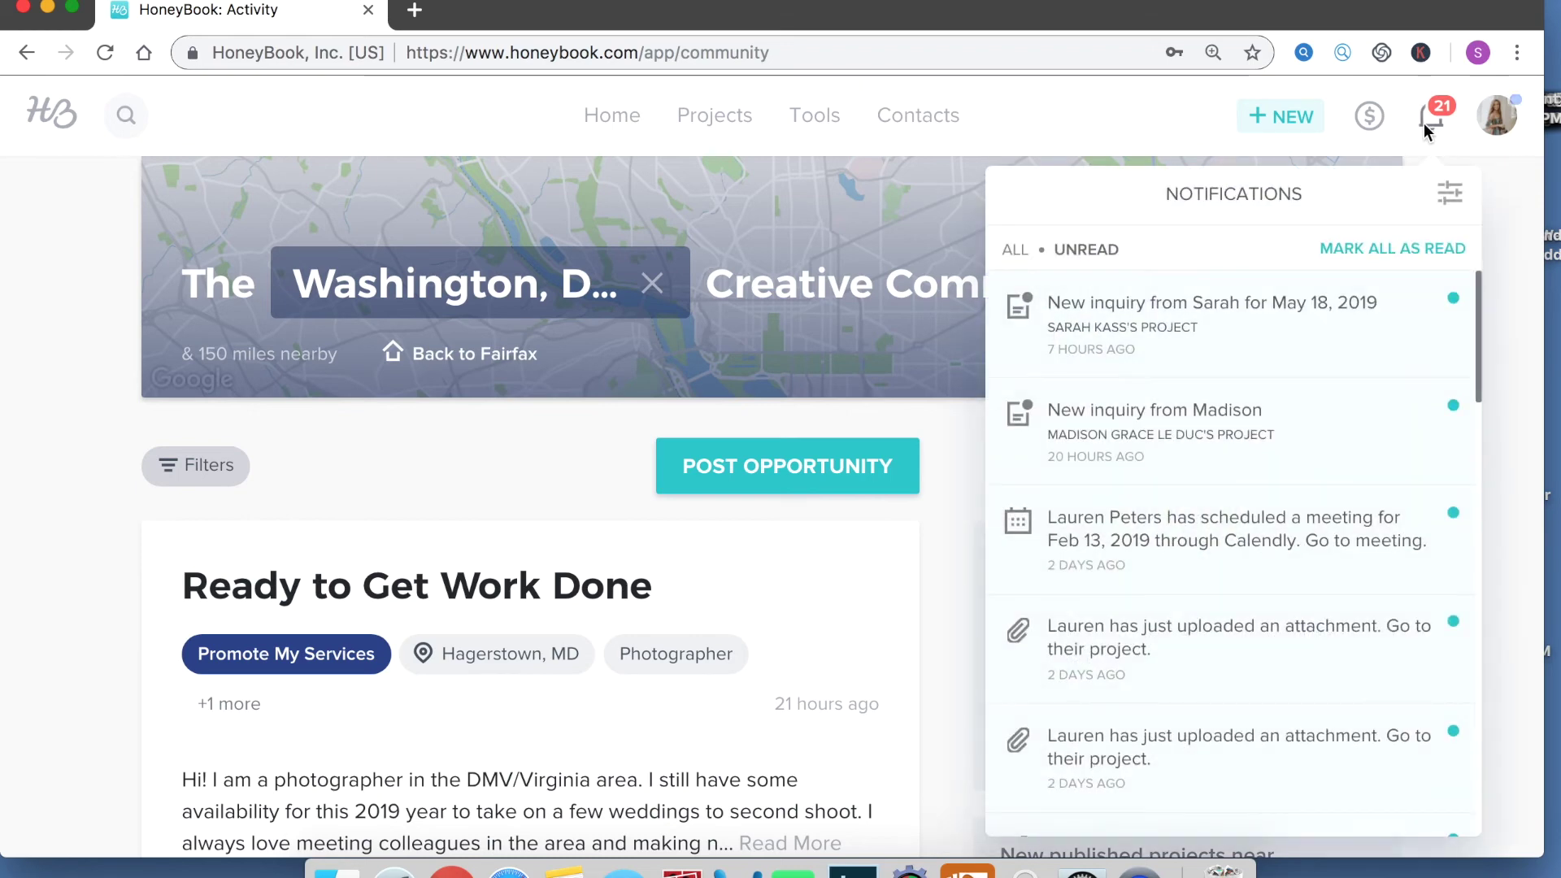
pyautogui.click(870, 653)
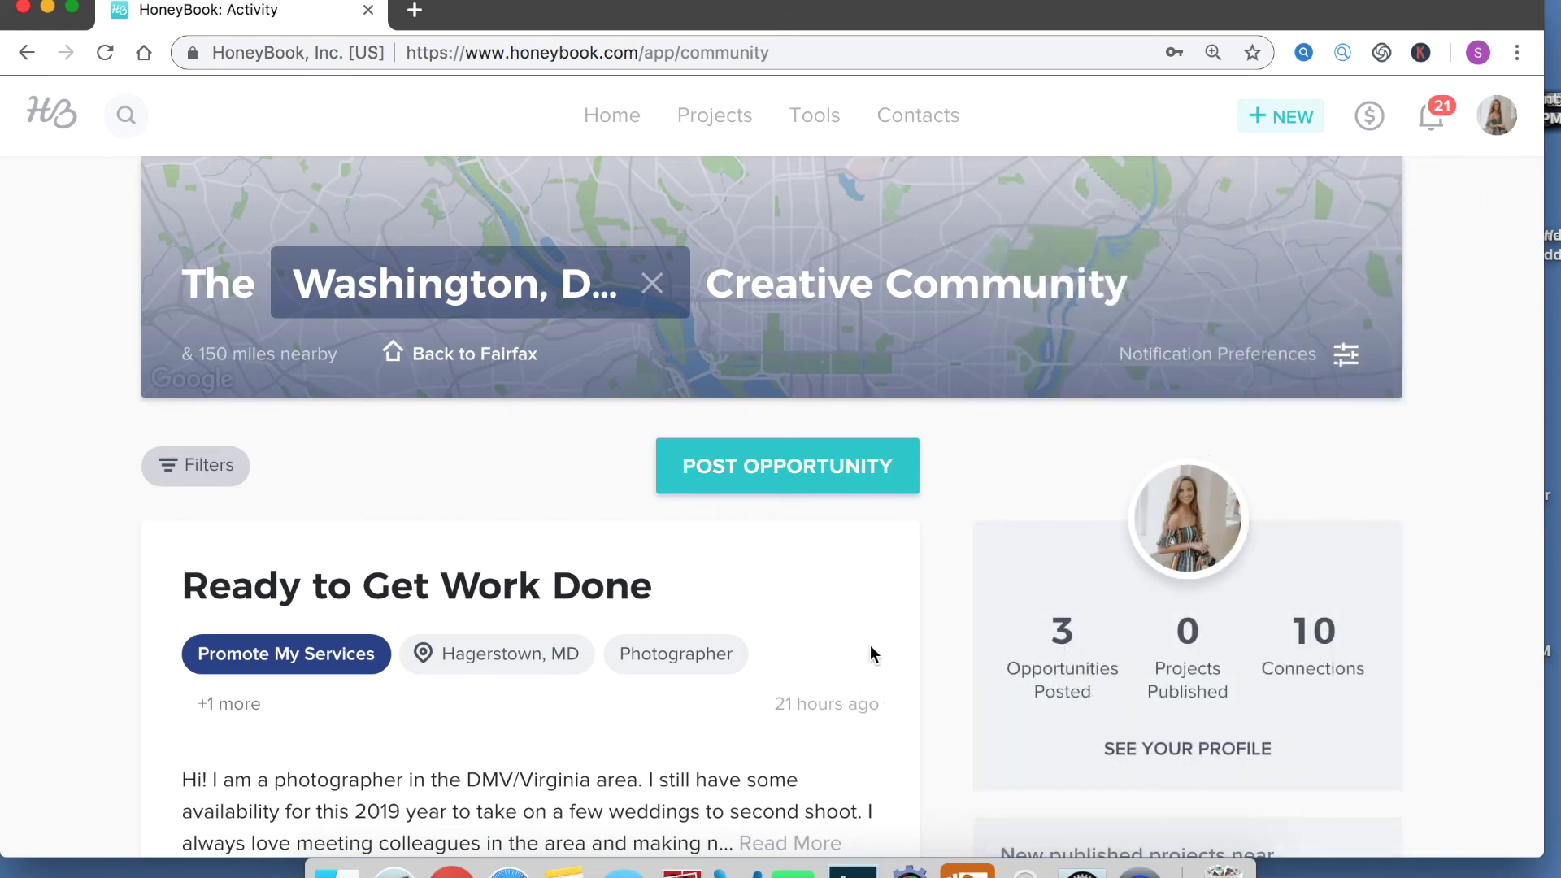